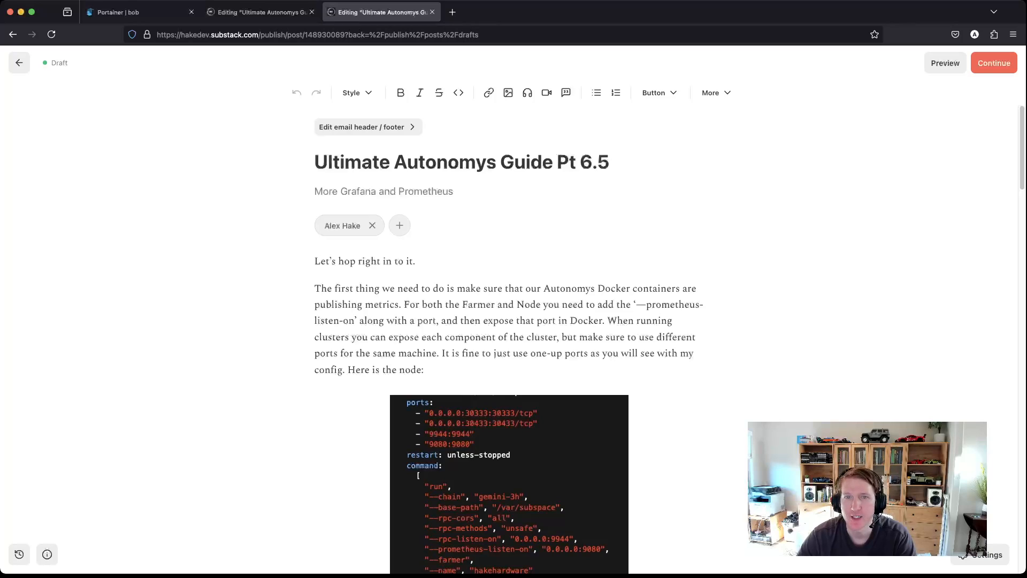
Step: Switch to the browser tab holding the 'Ultimate Autonomys Guide Pt 6' Substack draft
left_click(261, 12)
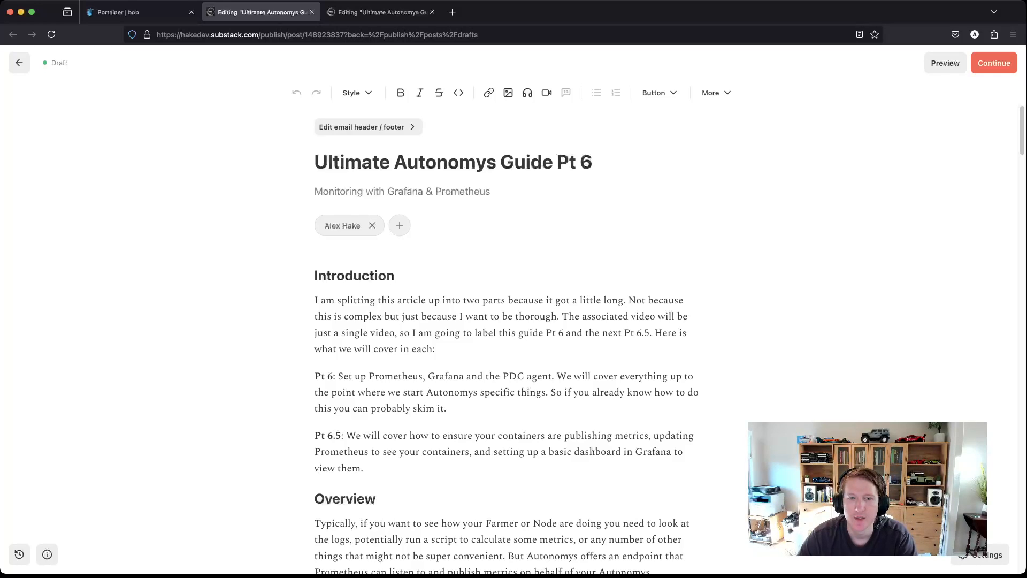
scroll(506, 340, "down", 3)
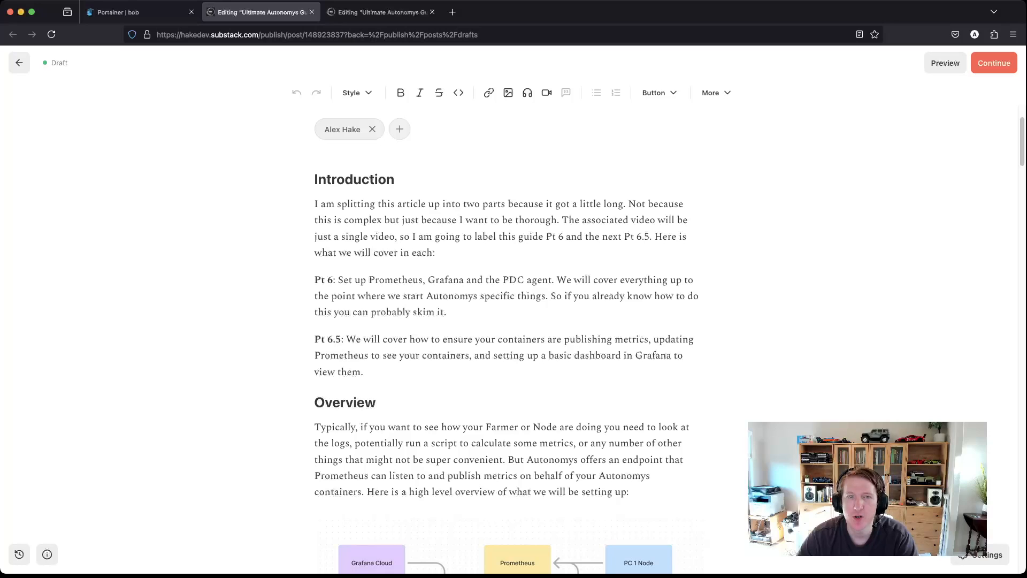
double_click(396, 280)
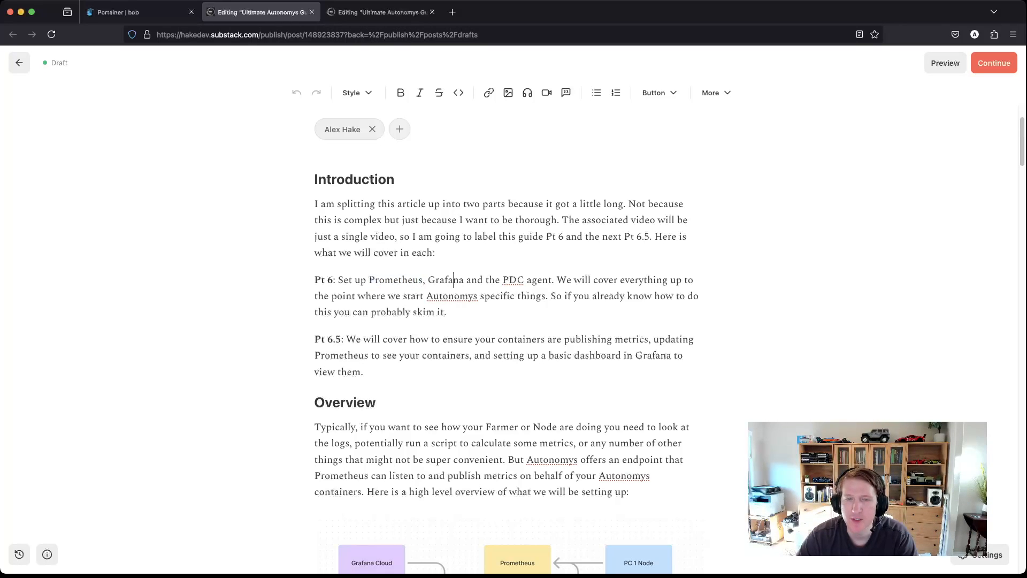
double_click(452, 280)
left_click_drag(502, 280, 552, 279)
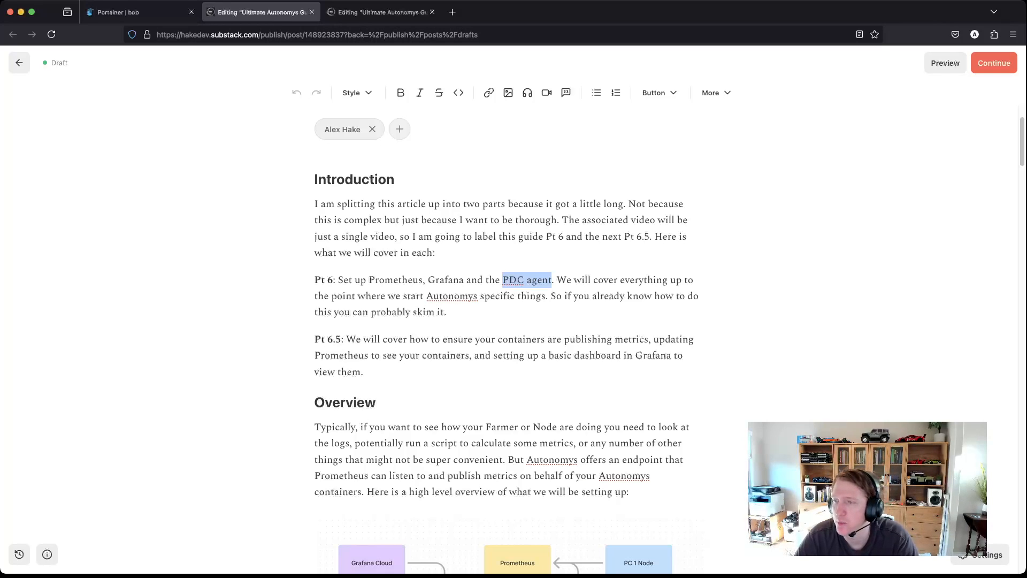
scroll(298, 303, "down", 3)
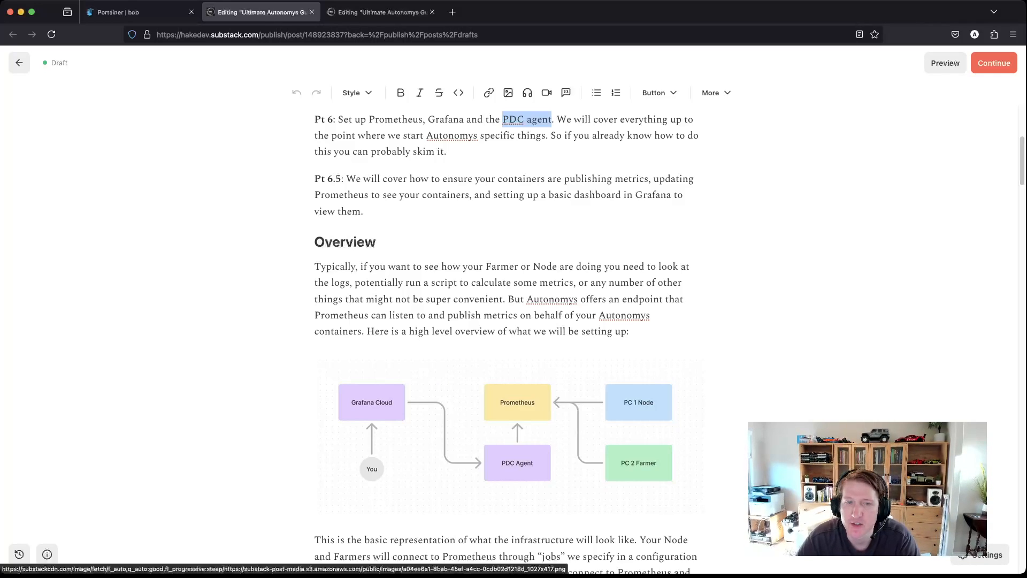
scroll(511, 427, "down", 1)
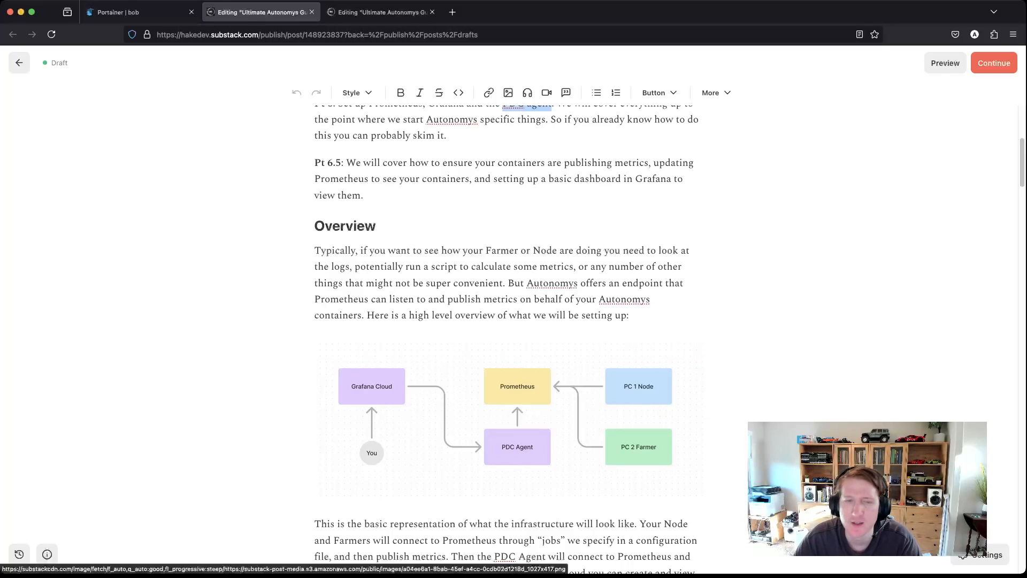
Step: Scroll the draft to the Prometheus setup commands and bring the Termius terminal forward
scroll(508, 321, "down", 5)
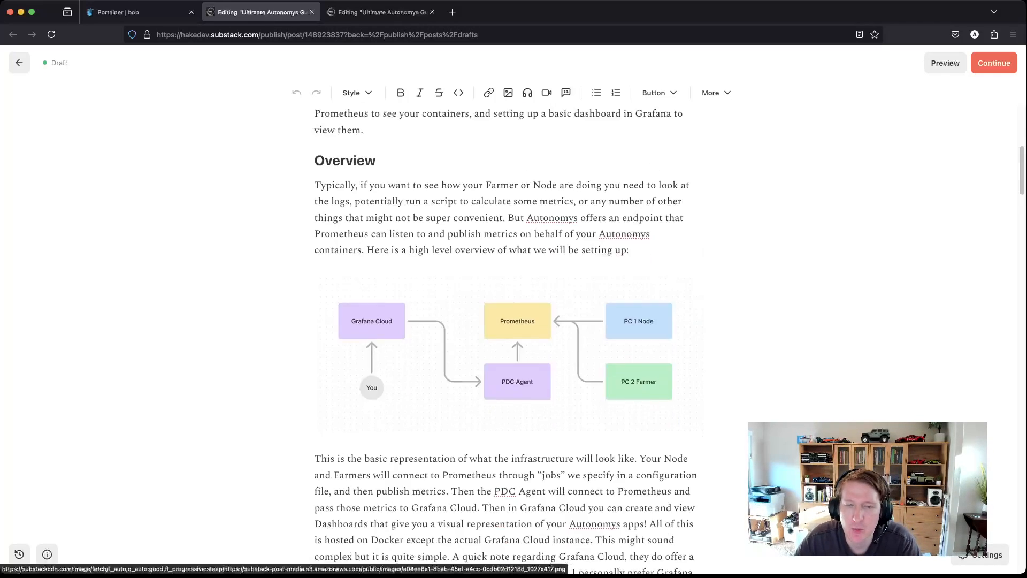
scroll(508, 337, "down", 5)
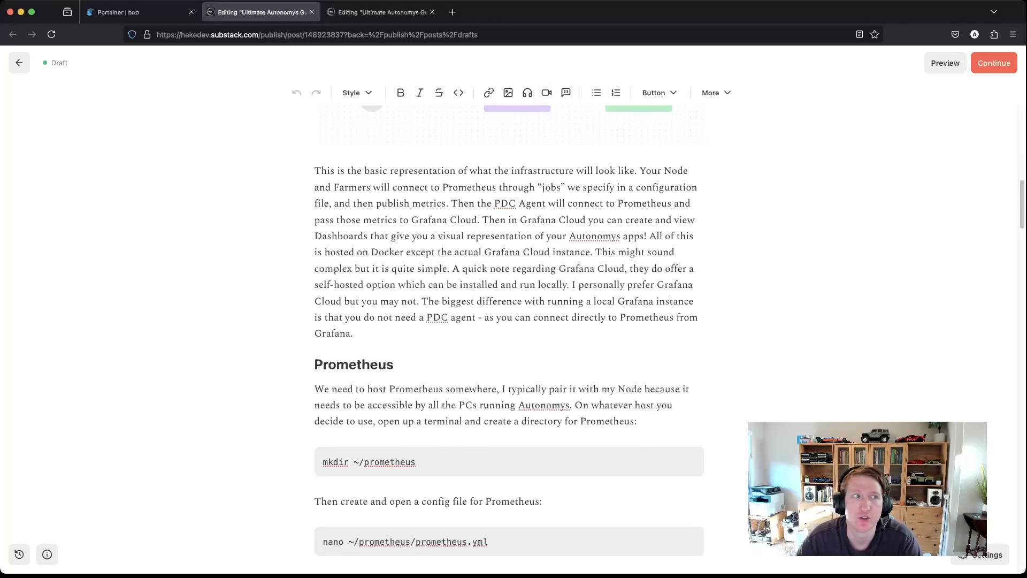
key("super+Tab")
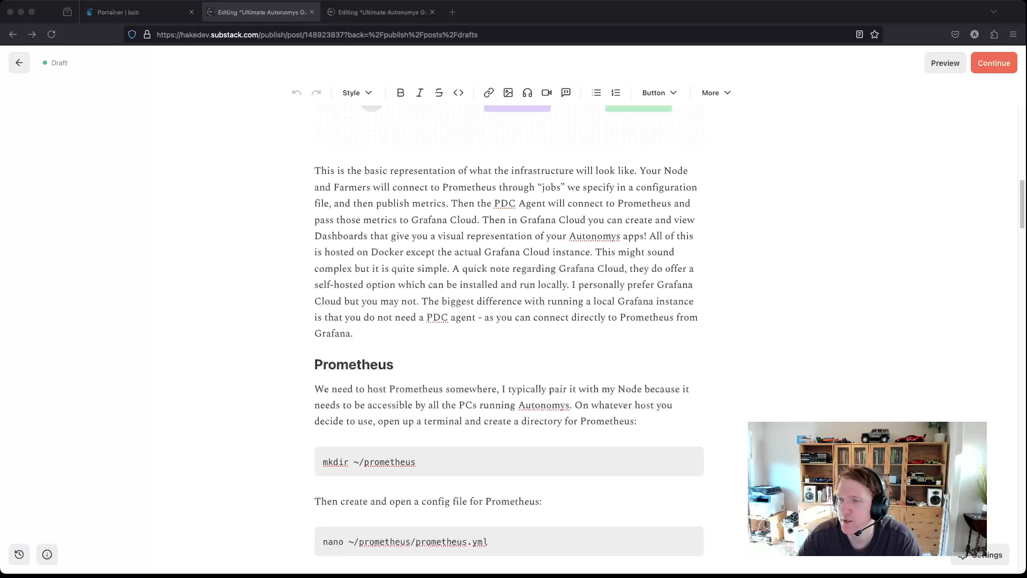
key("super+Tab")
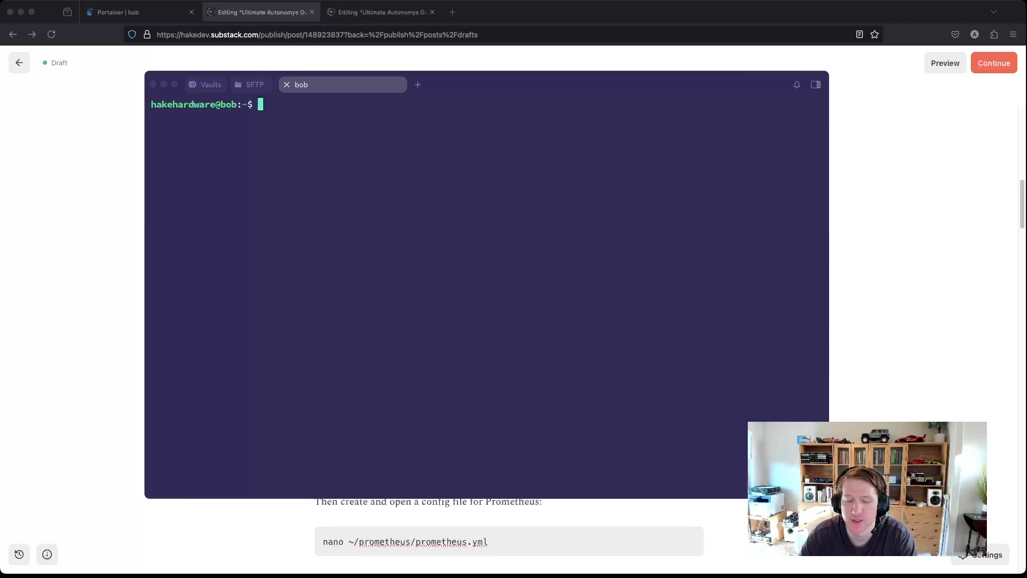
Step: Run mkdir ~/prometheus, then open a new ~/prometheus/prometheus.yml in nano
type("mkdir ~")
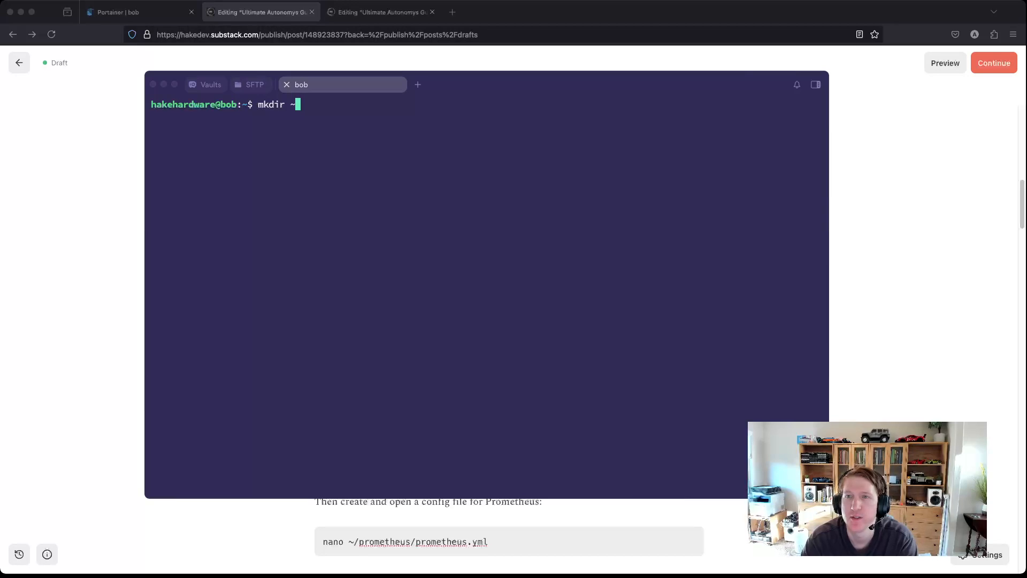
type("/pr")
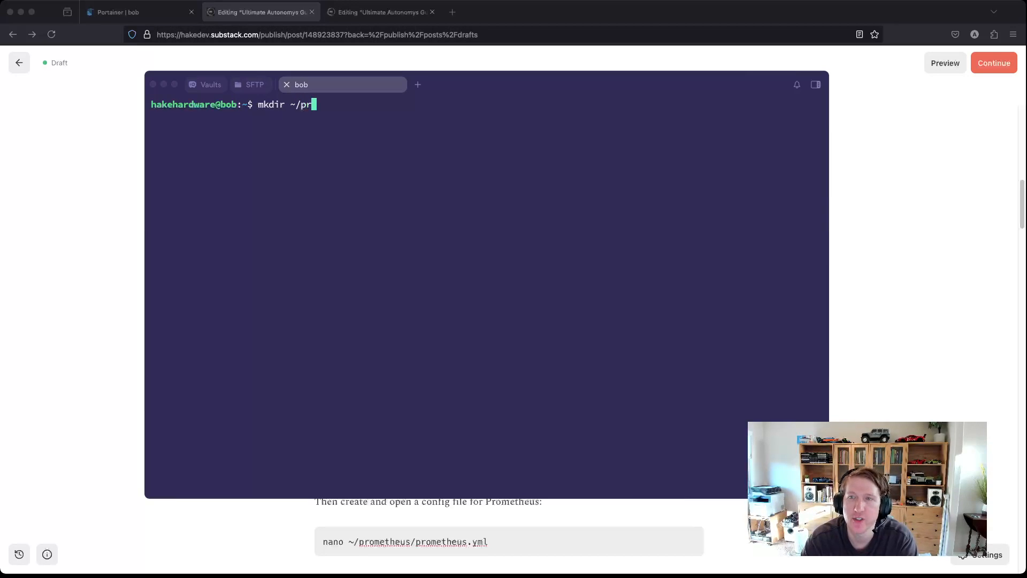
type("ometheus")
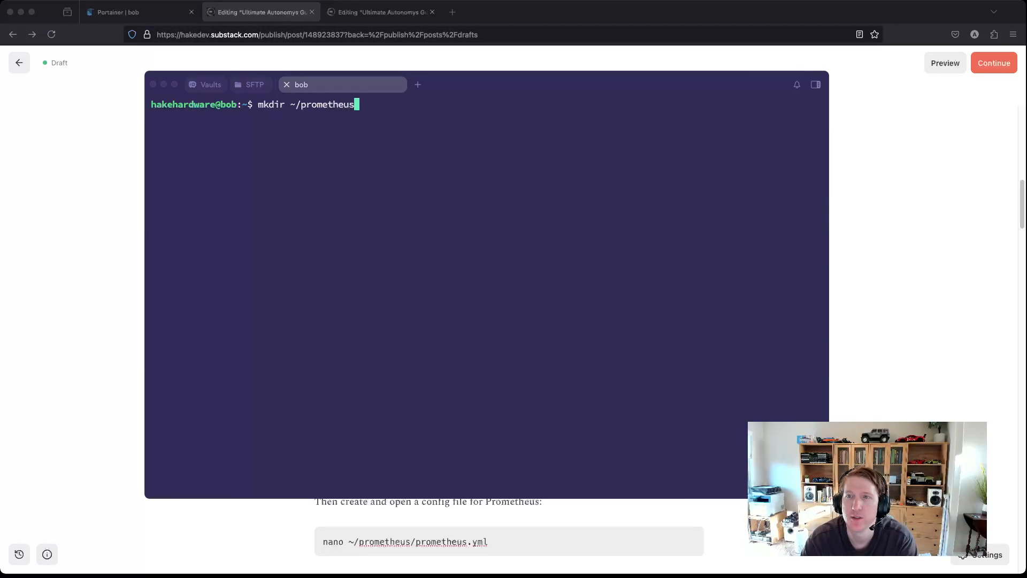
key("Return")
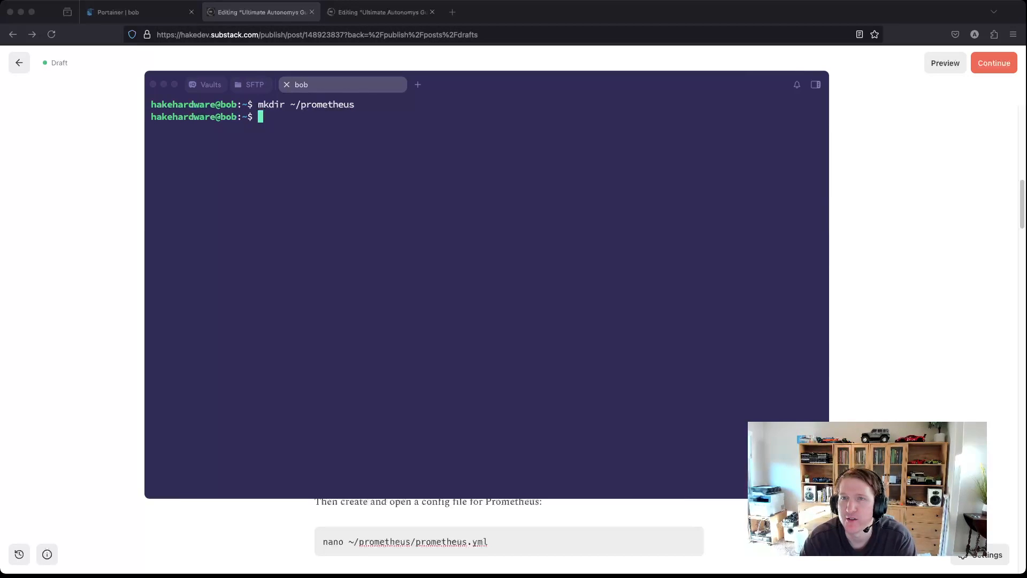
type("na")
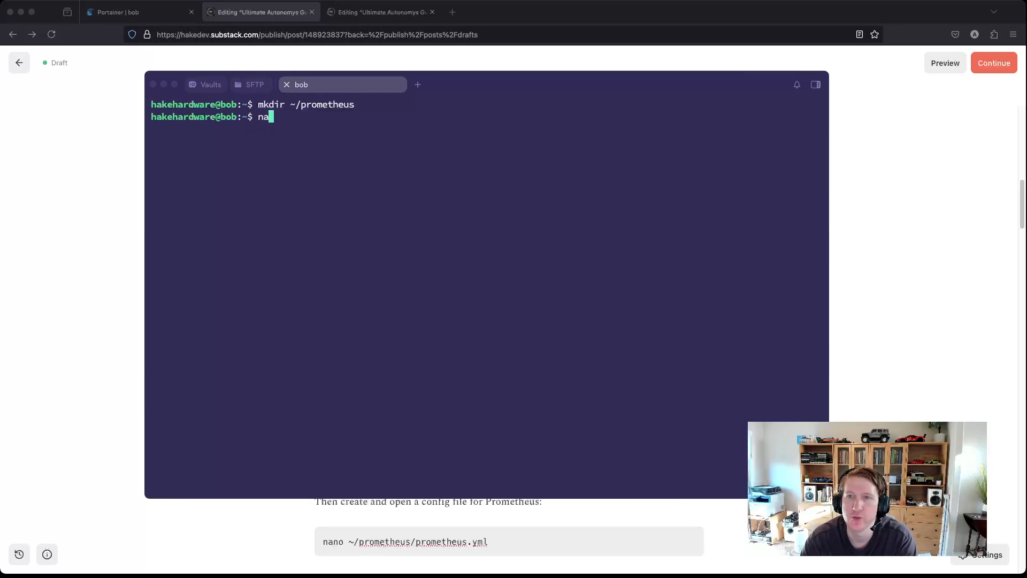
type("no ~/prometheus/")
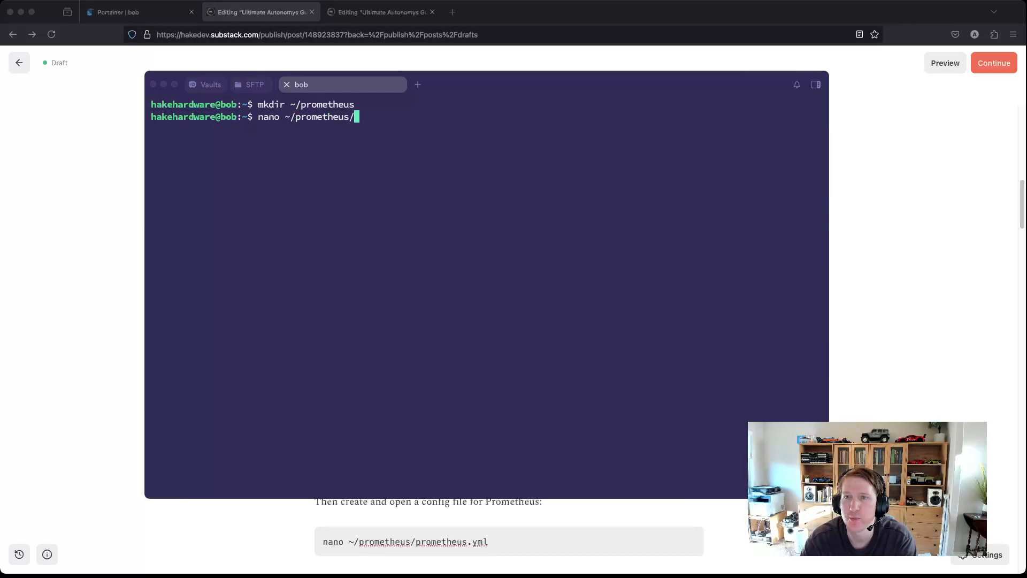
type("prometheus.yml")
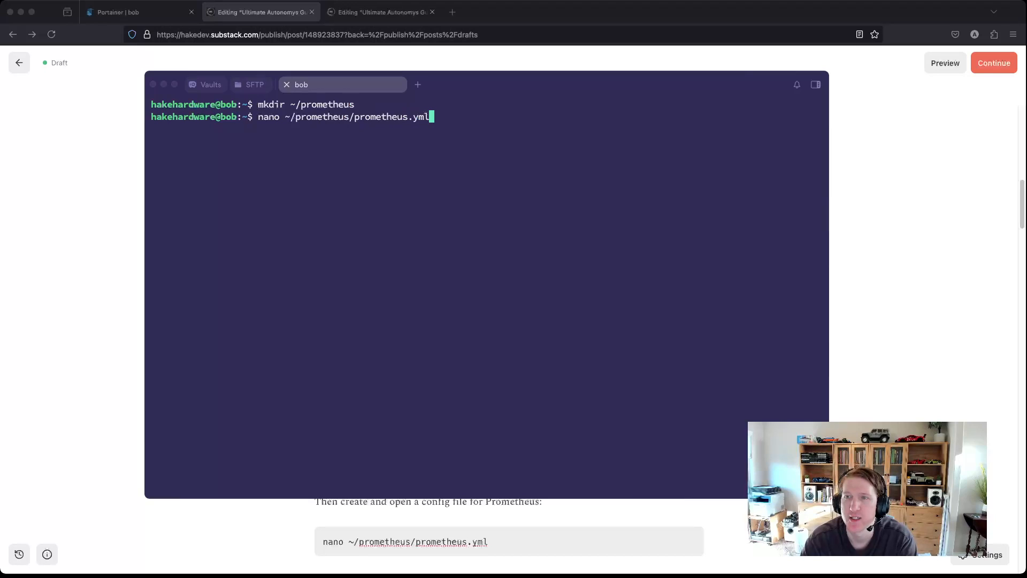
key("Return")
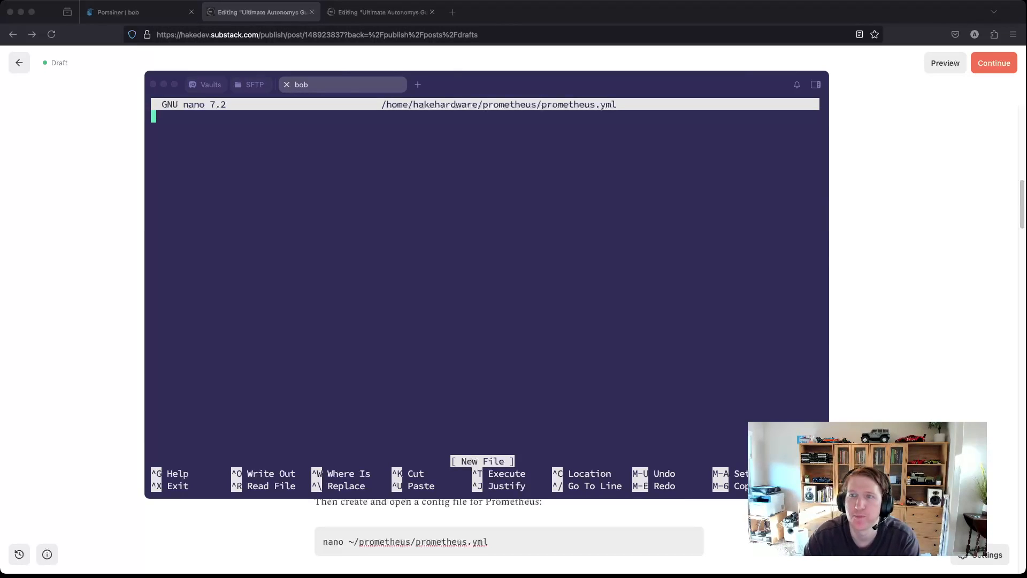
Step: Paste the article's Prometheus config, with 15s scrape interval and a prometheus job, into prometheus.yml
key("super+Tab")
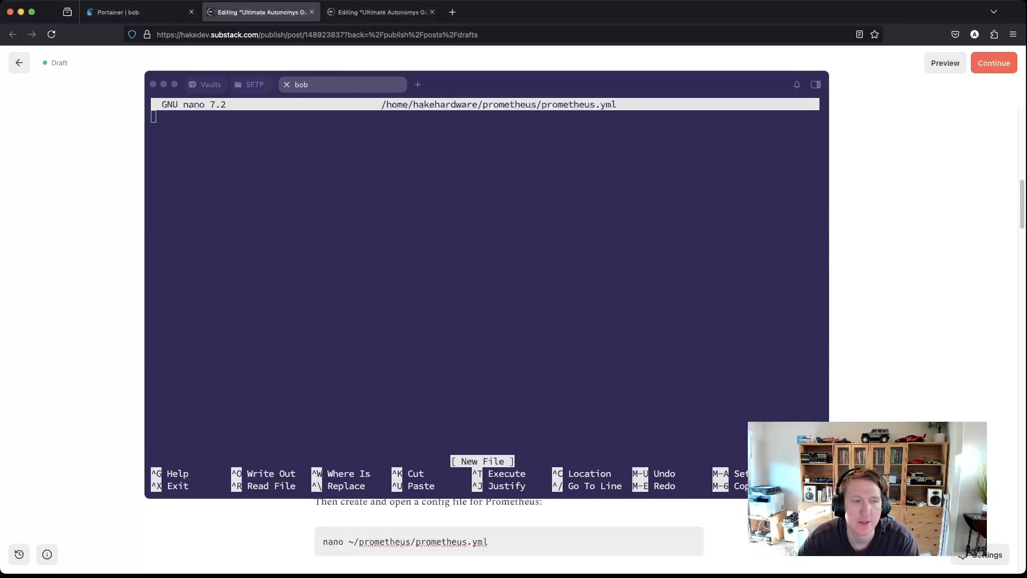
scroll(509, 535, "down", 5)
scroll(509, 535, "down", 2)
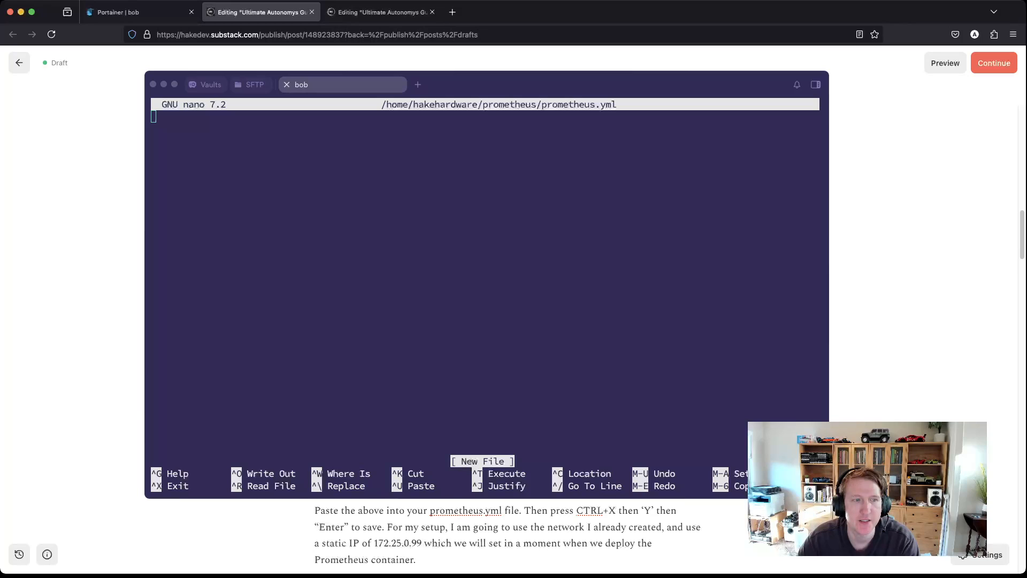
key("super+Tab")
type("global:   scrape_interval: 15s  scrape_configs:   - job_name: 'prometheus'     static_configs:       - targets: ['172.25.0.99:9090']")
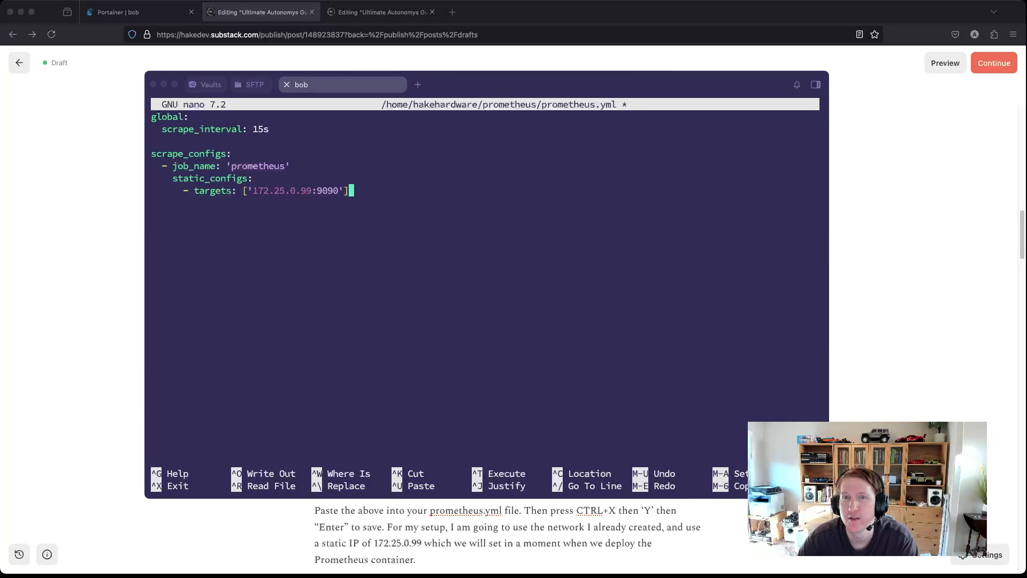
Step: Check the pasted lines, verifying the prometheus job's target address 172.25.0.99:9090
key("Up")
key("Up")
key("Up")
key("Up")
key("Up")
key("Up")
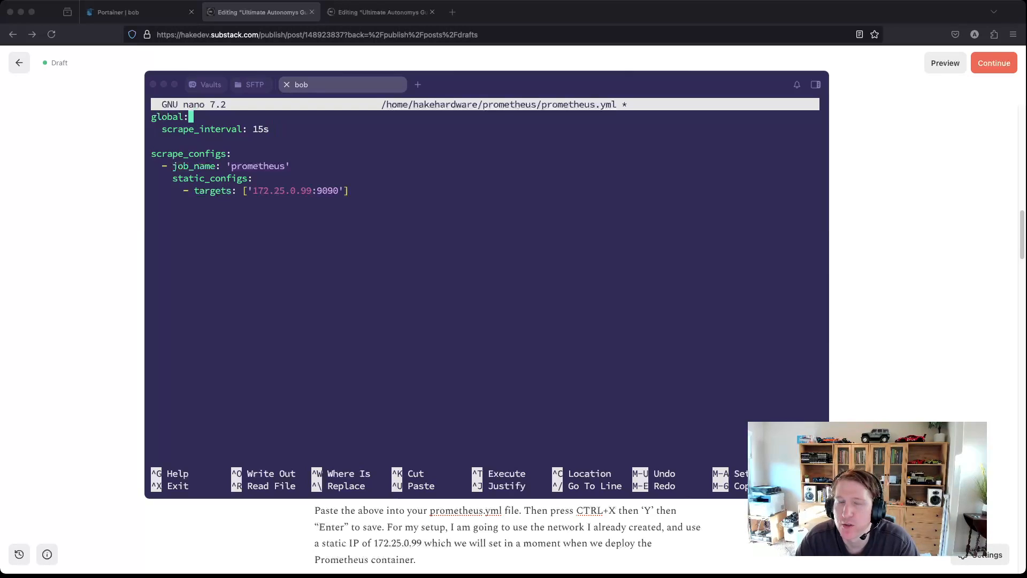
key("Down")
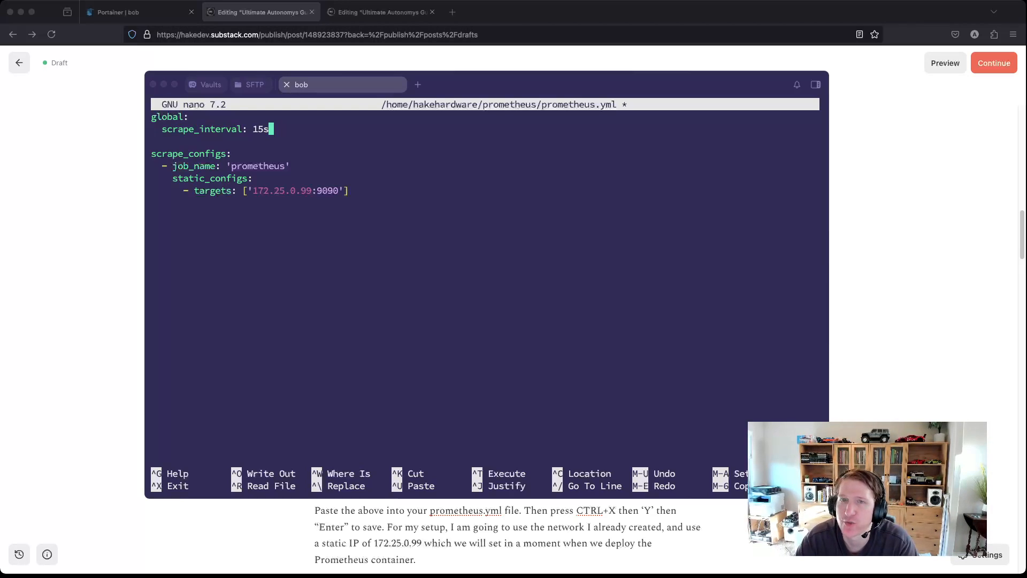
key("Down")
key("Down")
key("Down")
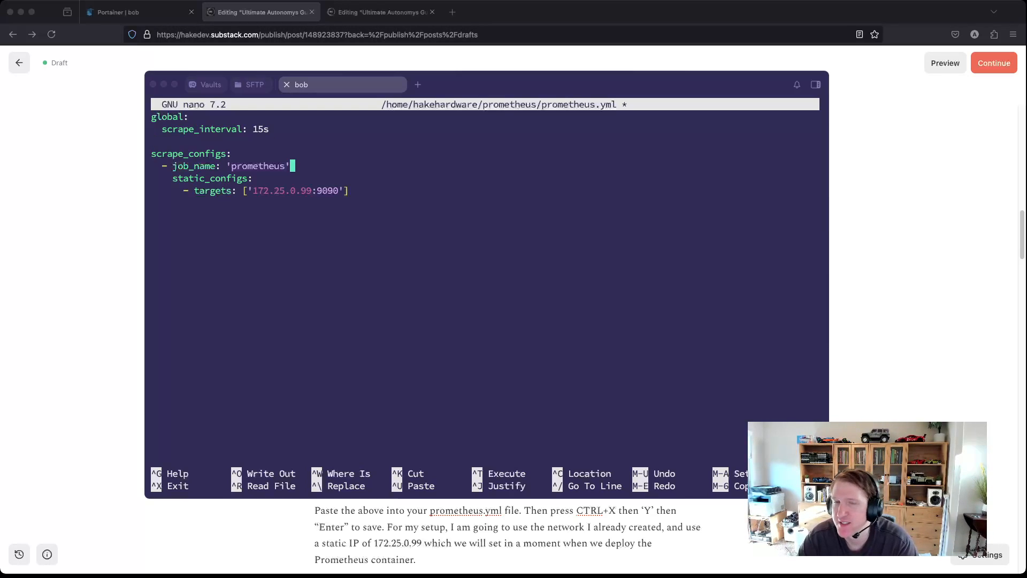
key("Down")
key("Down")
key("Left")
key("Left")
key("Left")
key("Left")
key("Left")
key("Left")
key("Left")
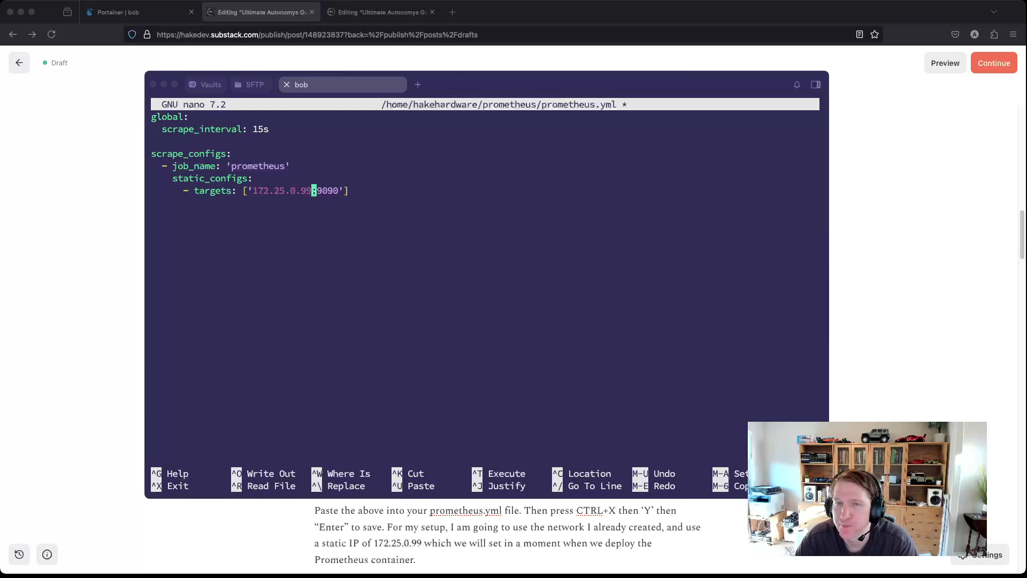
key("Left")
key("Left")
key("Left")
key("Left")
key("Left")
key("Left")
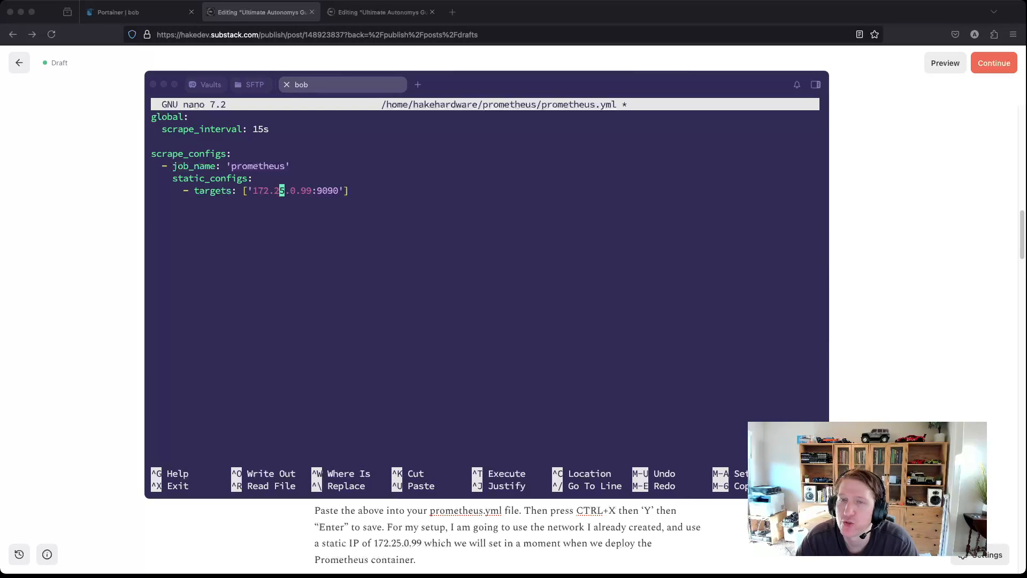
key("Left")
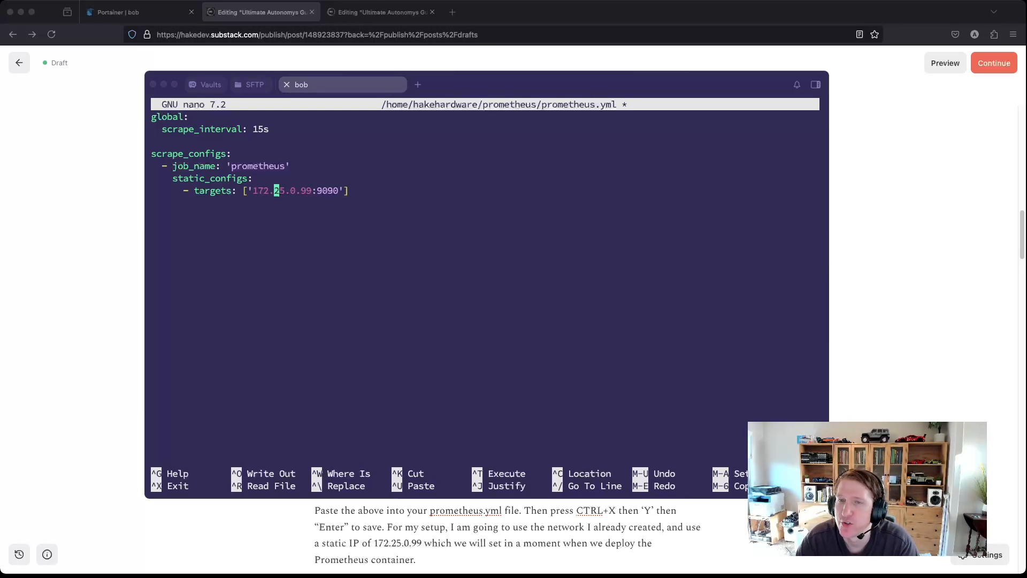
key("Right")
key("Right")
key("Right")
key("Right")
key("Right")
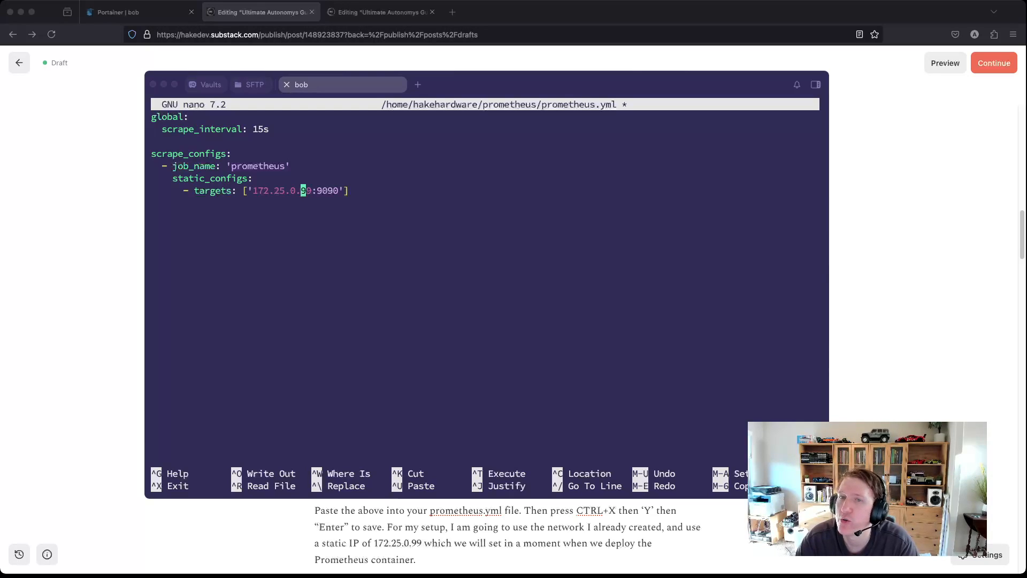
key("Left")
key("Right")
key("Right")
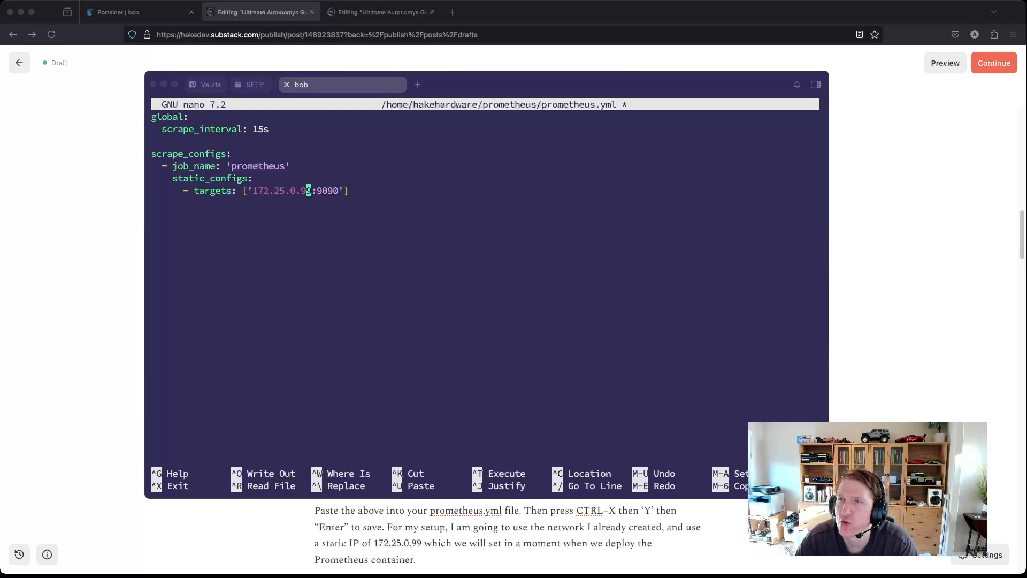
key("Left")
key("Left")
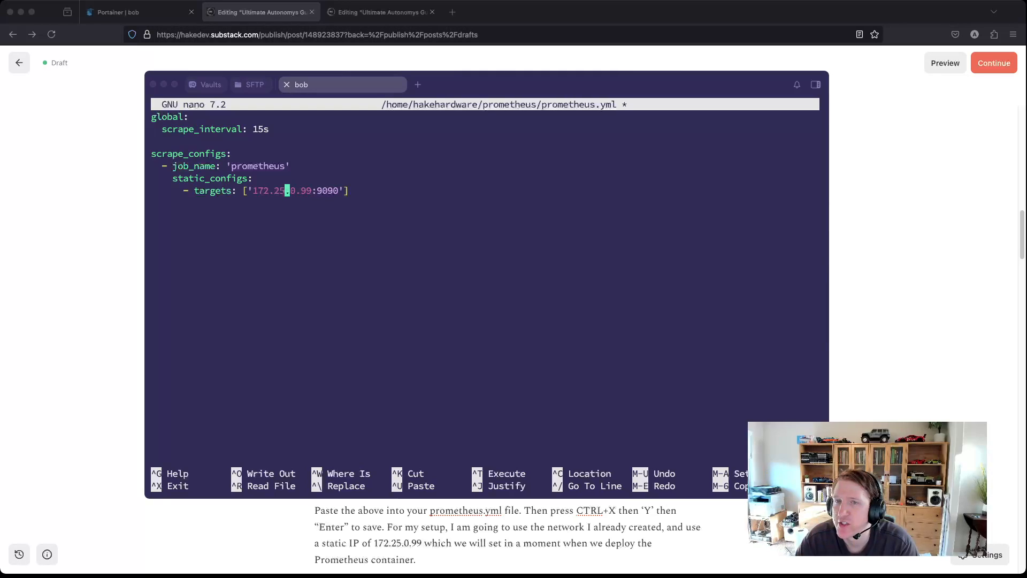
key("Right")
key("Right")
key("Right")
key("Right")
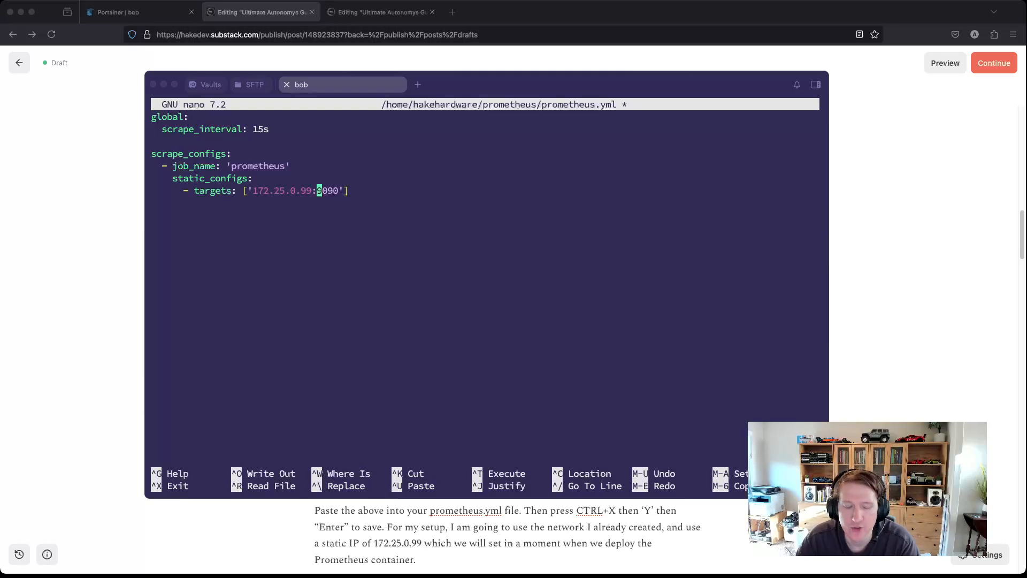
Step: Save prometheus.yml under its existing name and exit nano
key("ctrl+x")
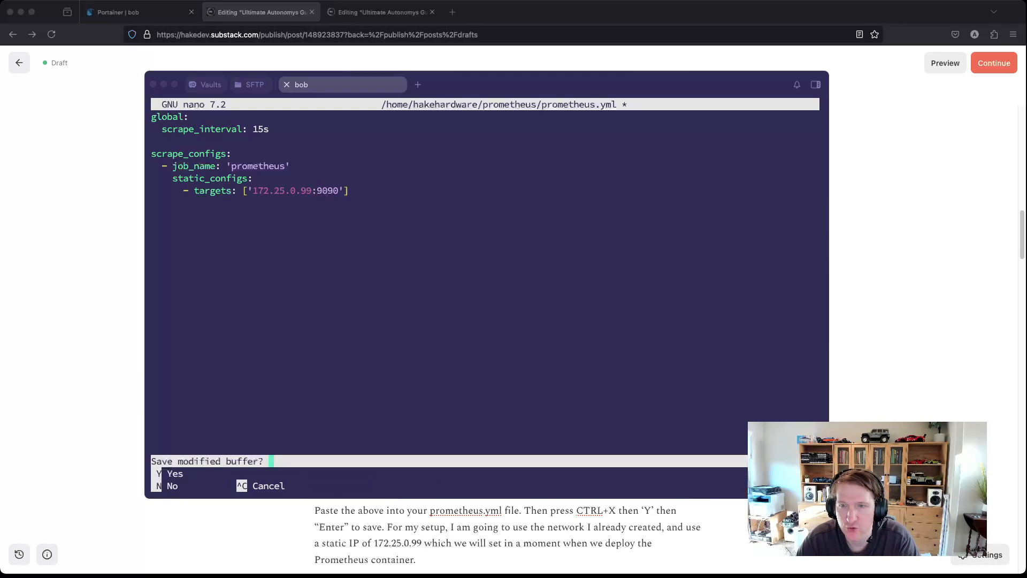
key("y")
key("Return")
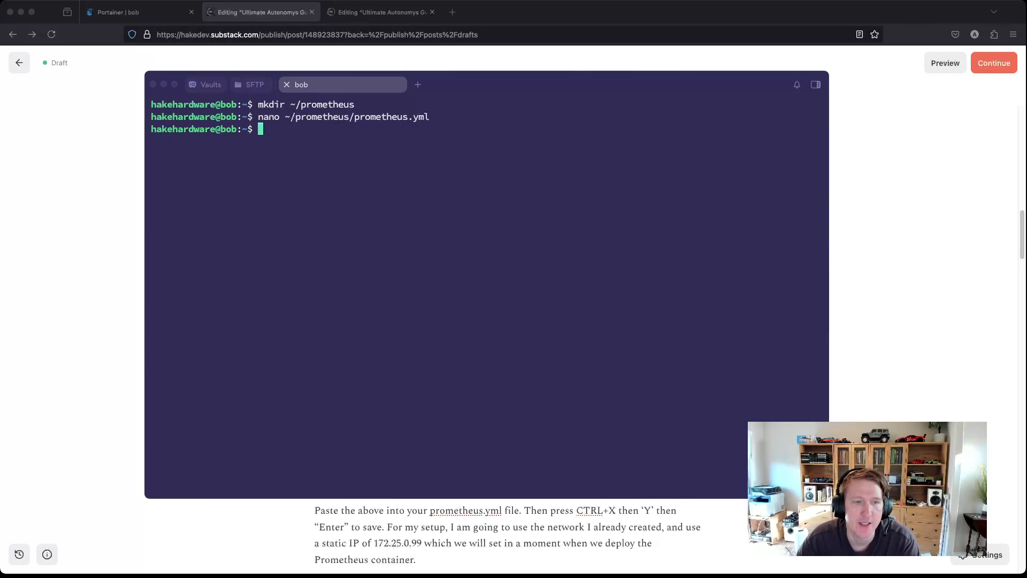
Step: Leave the terminal and return to Portainer's Stacks list in Firefox
scroll(508, 535, "down", 3)
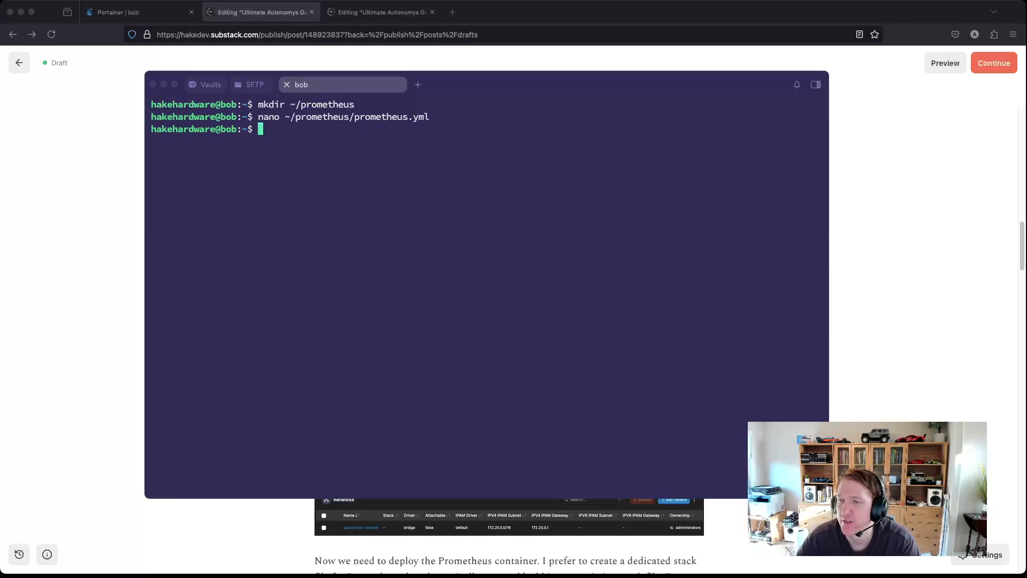
key("super+Tab")
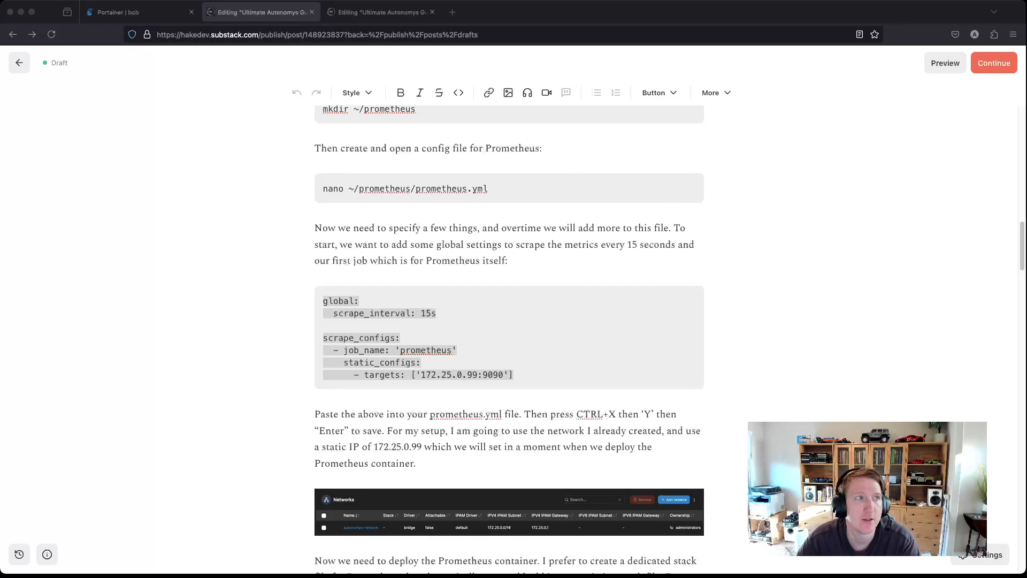
left_click(140, 11)
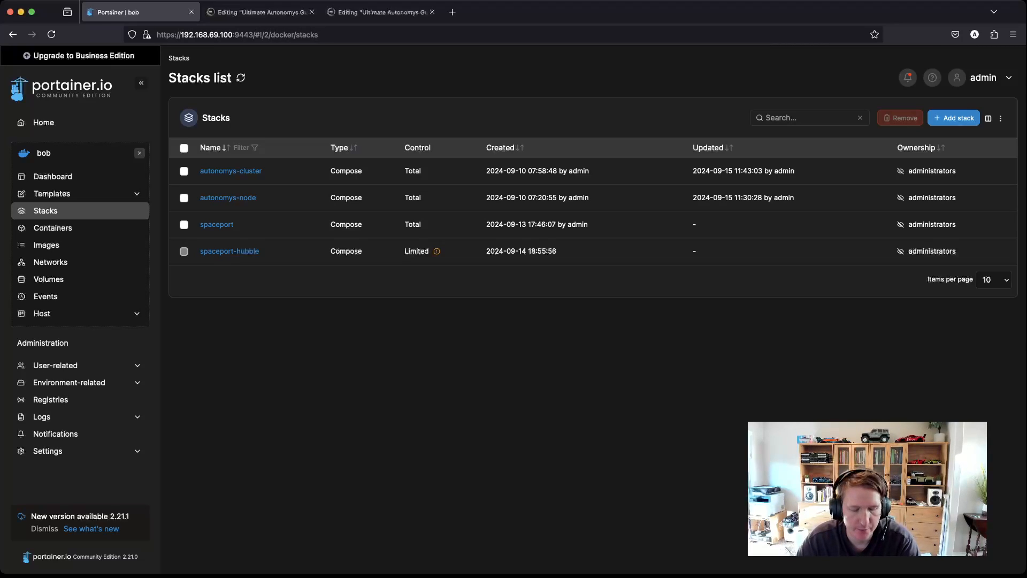
Step: Zoom in and view the Networks list, highlighting autonomys-network's 172.25.0.0/16 subnet
key("super+plus")
key("super+plus")
key("super+plus")
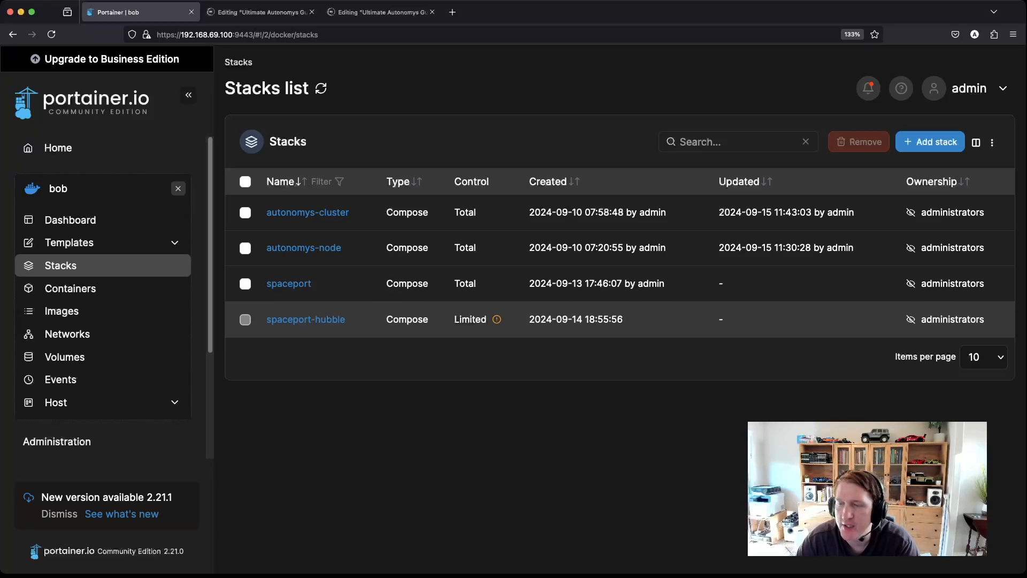
left_click(67, 334)
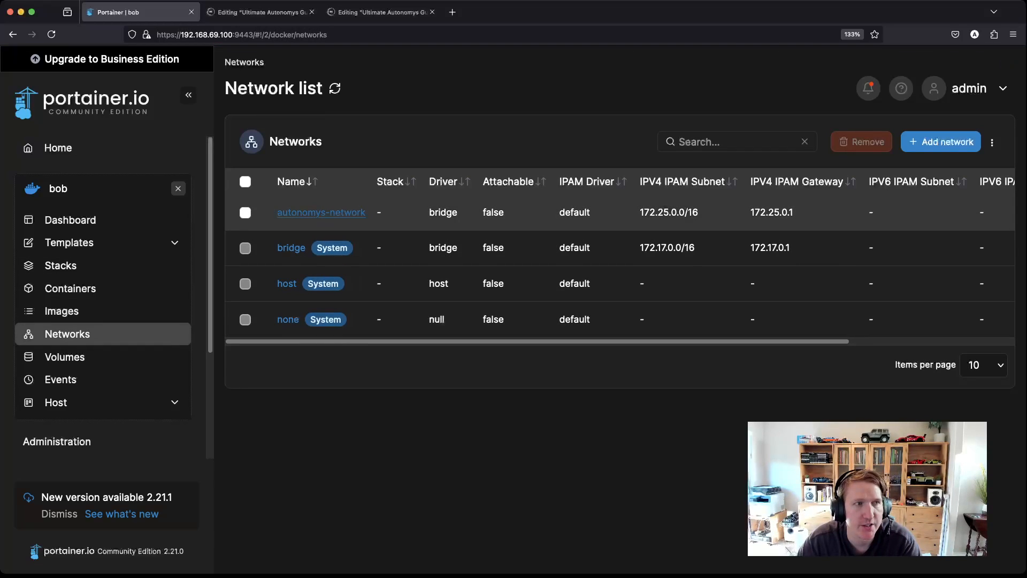
left_click_drag(640, 212, 671, 212)
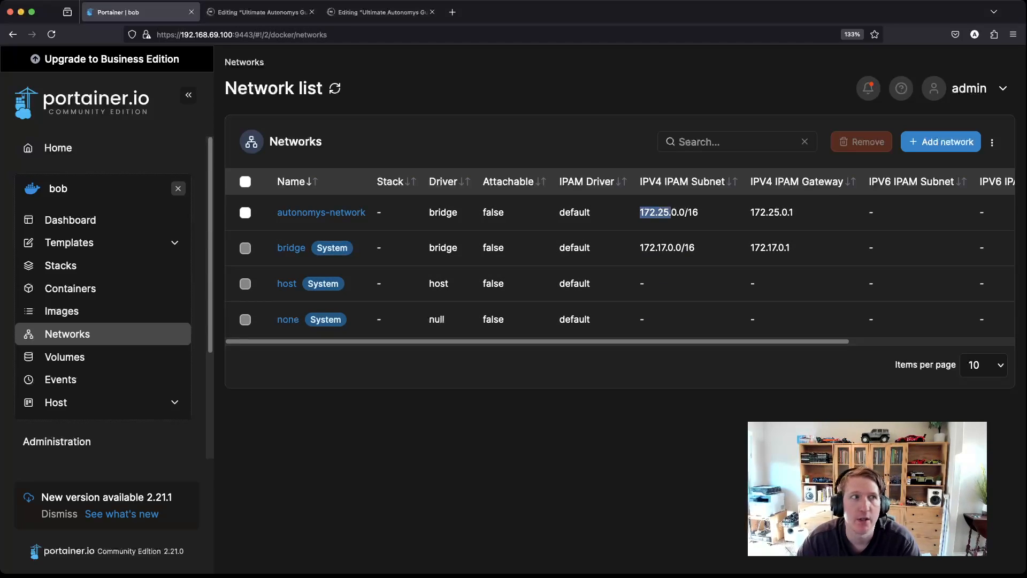
Step: Select the draft's Prometheus stack file, noting autonomys-network and static IP 172.25.0.99, then return to Portainer
left_click(262, 11)
scroll(509, 337, "down", 5)
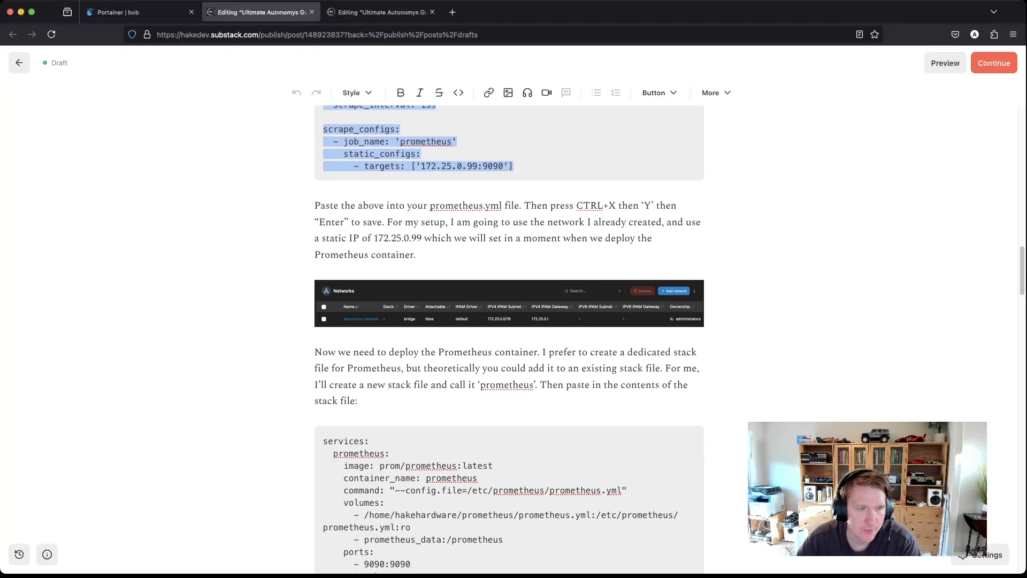
scroll(510, 337, "down", 3)
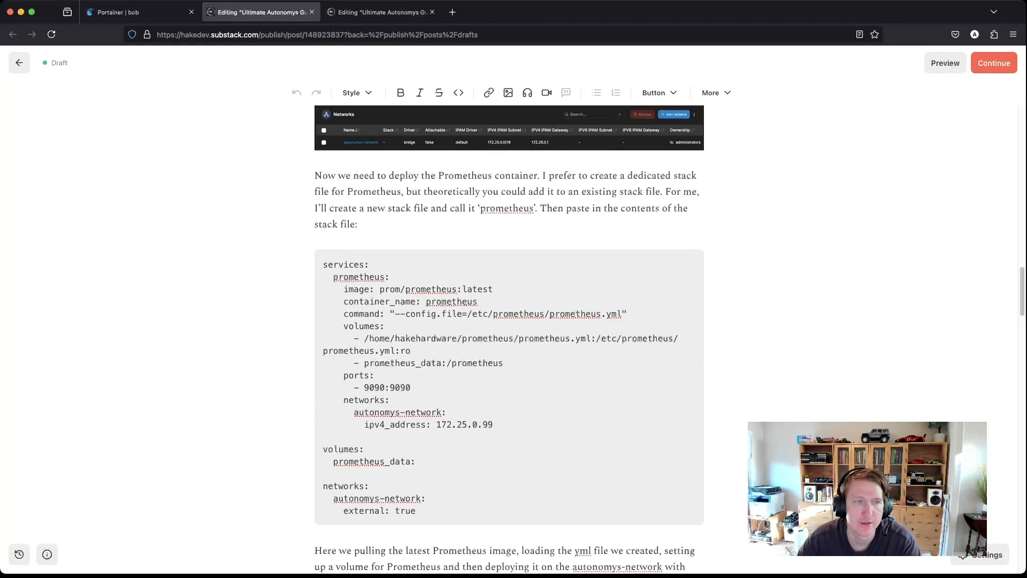
left_click_drag(416, 511, 323, 265)
triple_click(416, 498)
left_click_drag(421, 498, 354, 486)
left_click_drag(493, 424, 436, 424)
left_click_drag(416, 510, 323, 264)
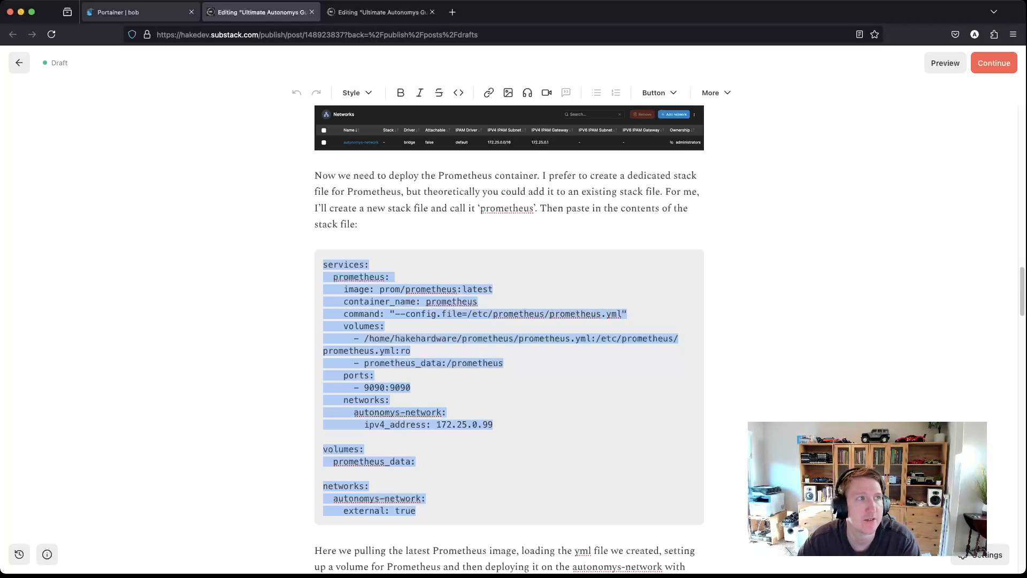
left_click(134, 11)
Step: Add a new stack named 'prometheus' and paste the compose file into its web editor
left_click(61, 265)
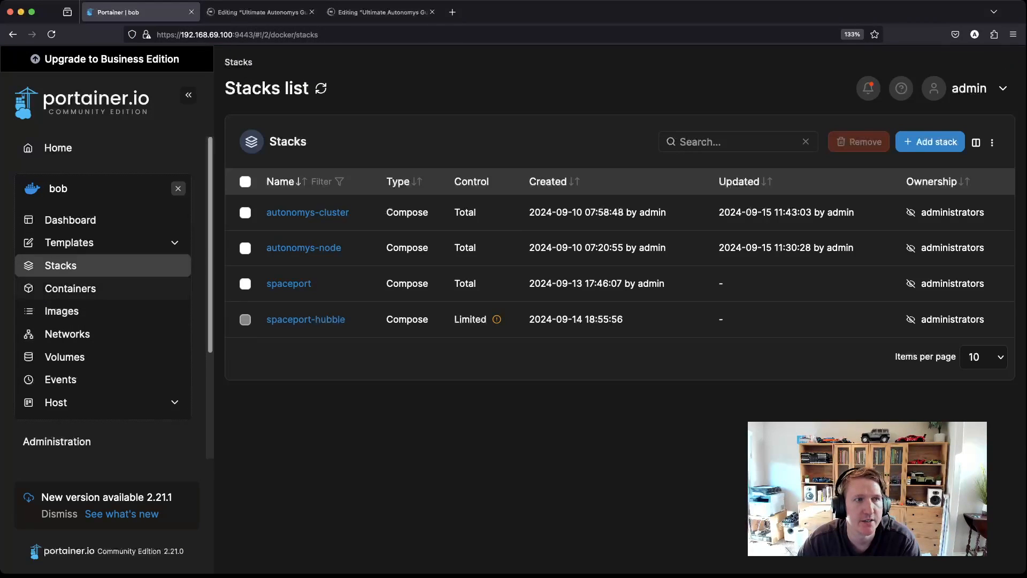
left_click(939, 142)
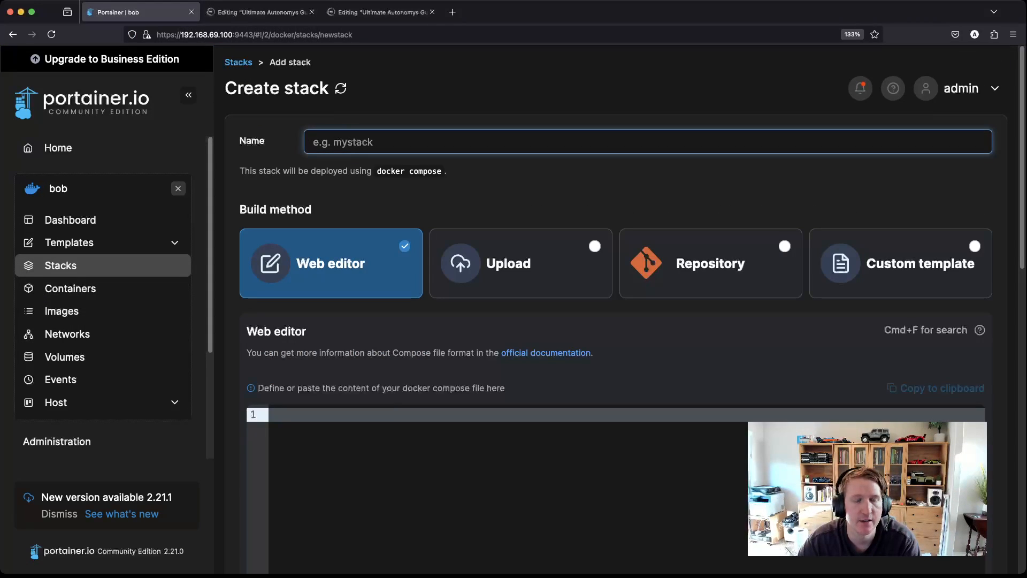
type("prometheus")
key("Tab")
key("Tab")
key("Tab")
key("super+v")
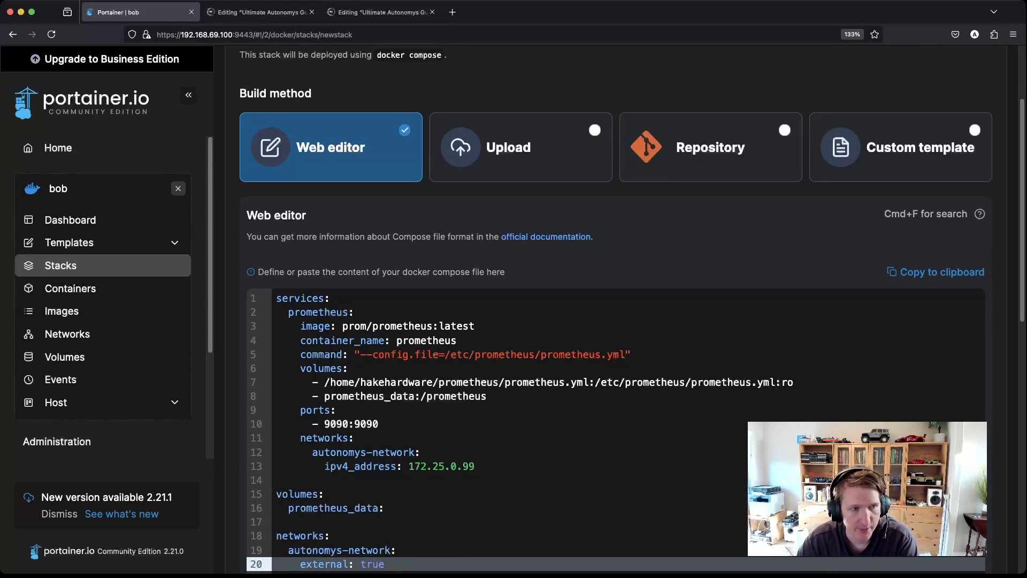
Step: Review the volume lines: prometheus.yml host path, /etc/prometheus mount, and prometheus_data volume
scroll(616, 309, "down", 1)
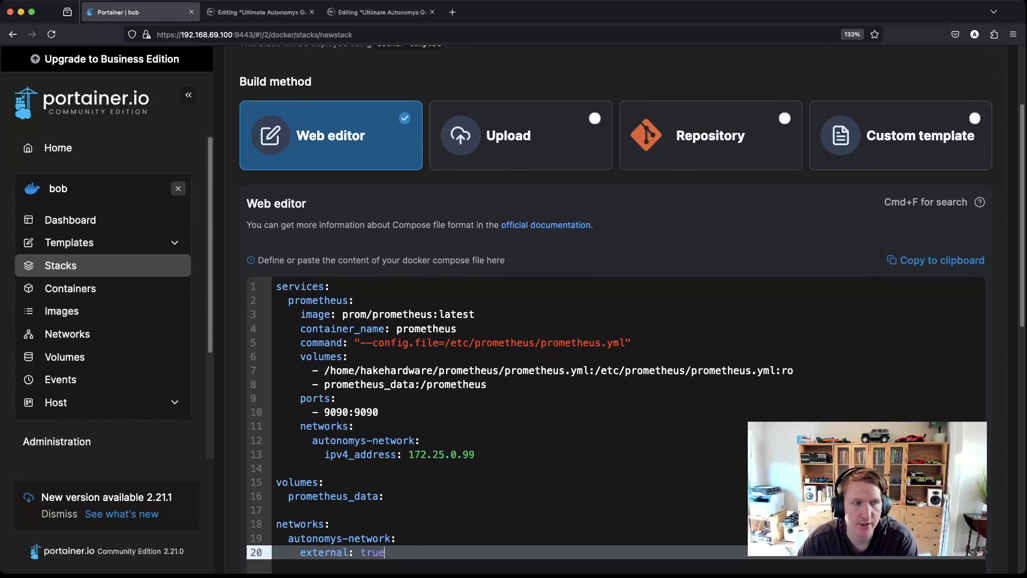
left_click_drag(324, 370, 589, 370)
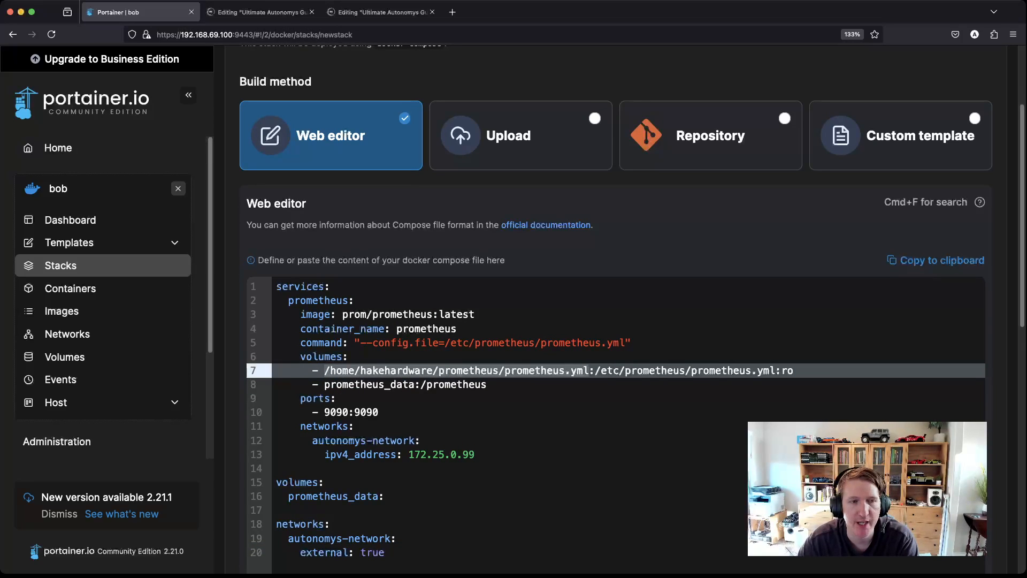
double_click(395, 370)
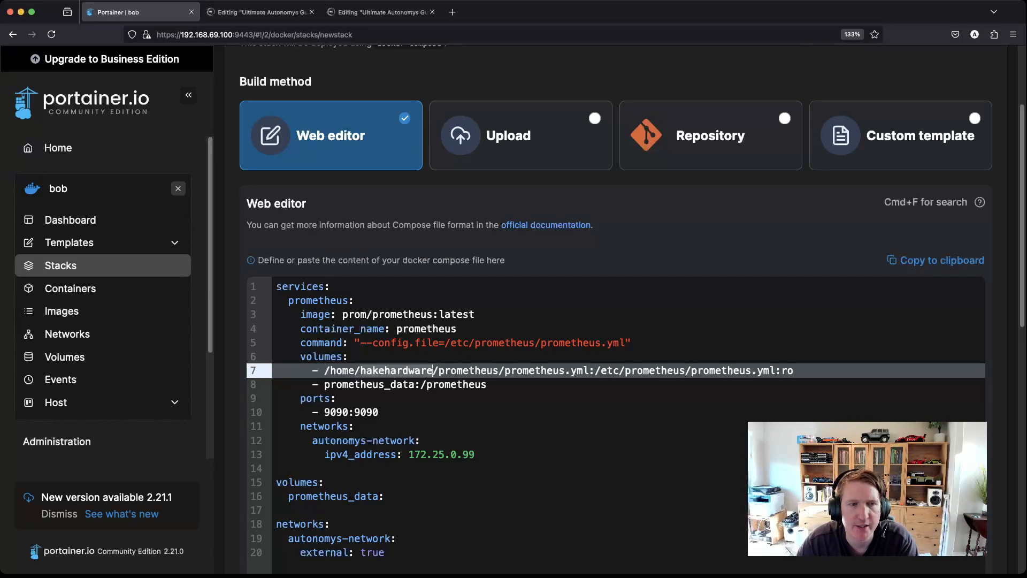
left_click_drag(686, 370, 595, 370)
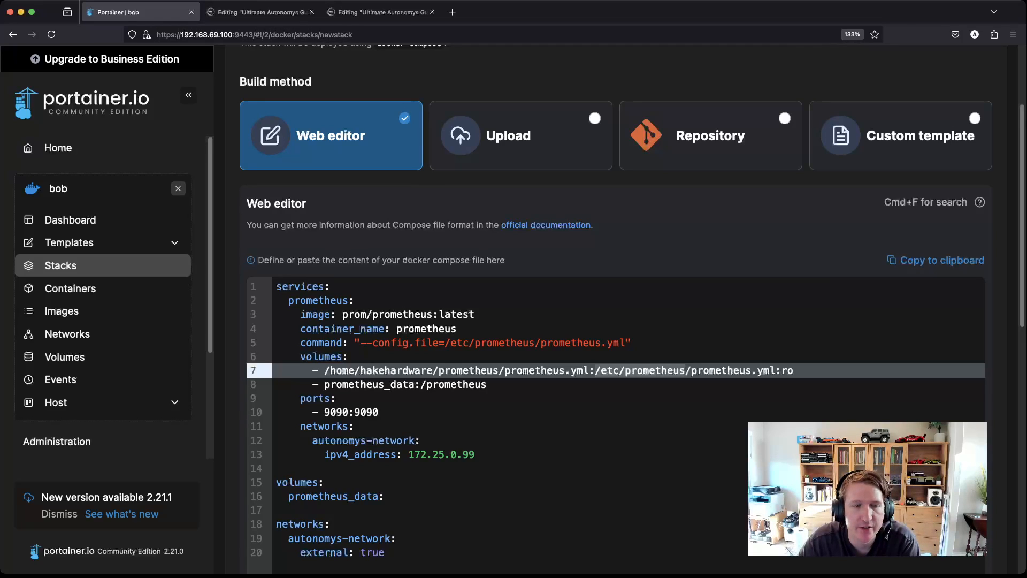
left_click(487, 385)
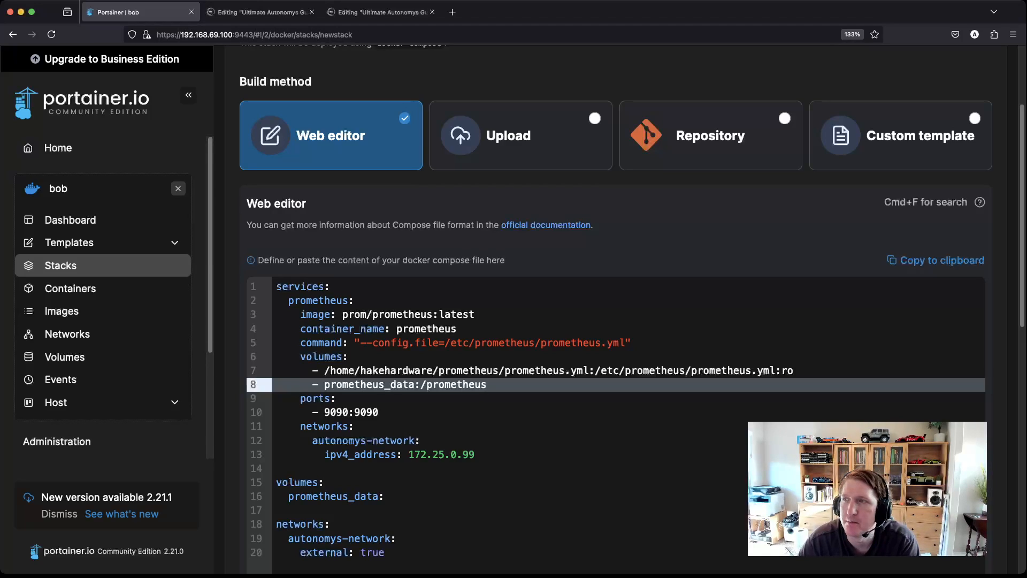
key("super+Tab")
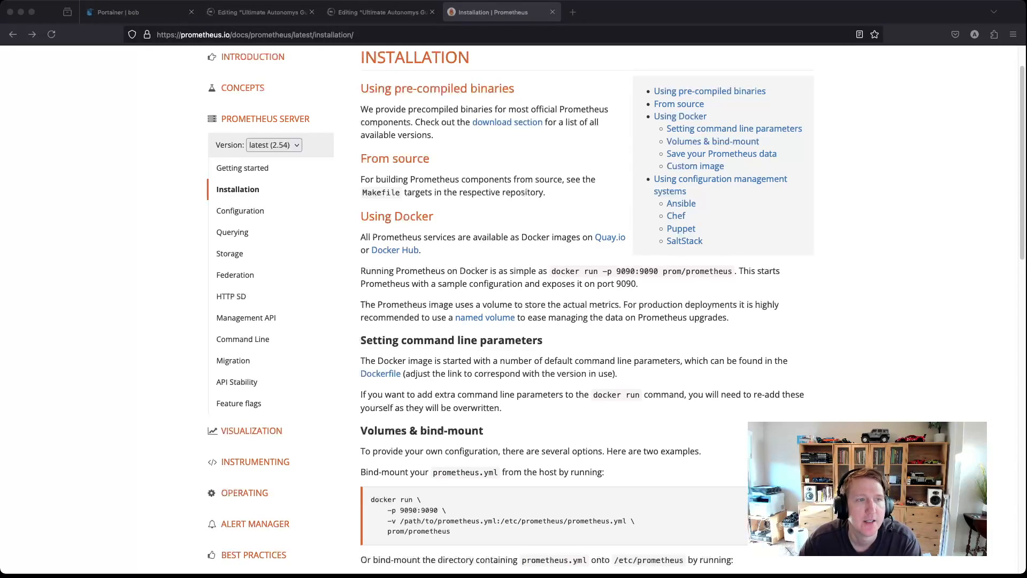
Step: Review the docs' bind-mount example for /path/to/prometheus.yml, then return to Portainer's compose editor
scroll(615, 313, "down", 2)
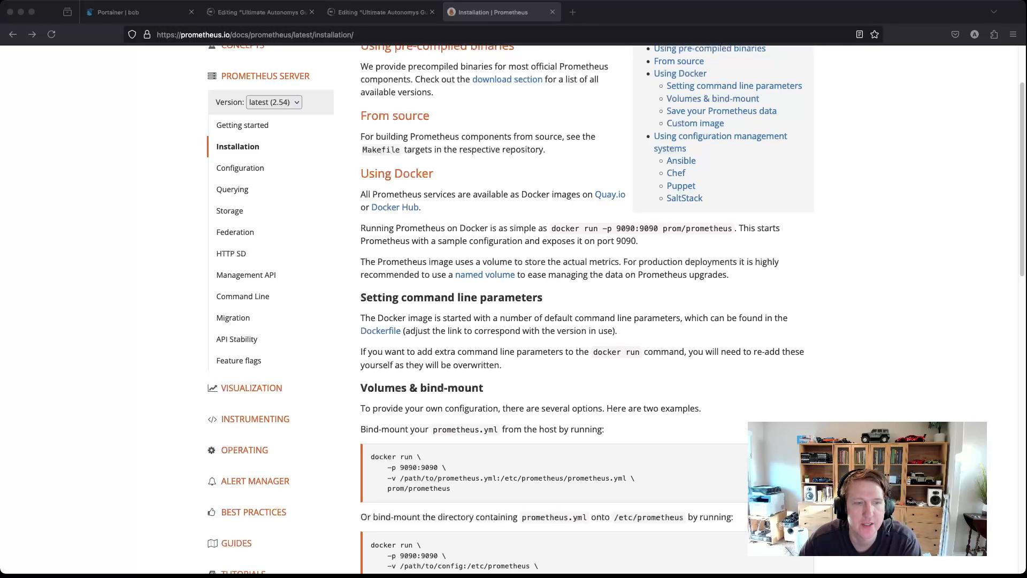
left_click_drag(400, 478, 477, 477)
scroll(477, 477, "down", 1)
scroll(616, 310, "down", 2)
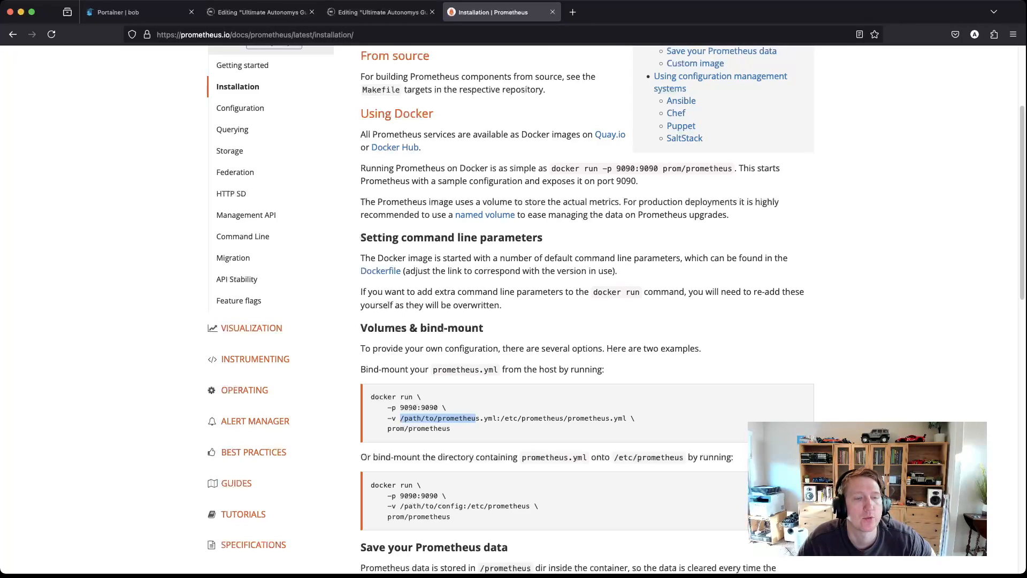
left_click(256, 11)
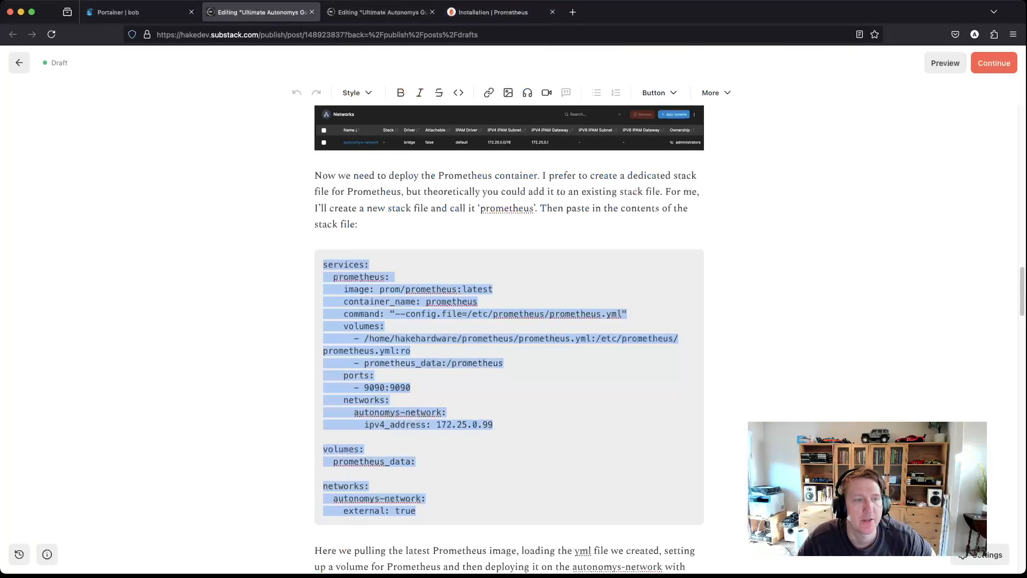
left_click(140, 11)
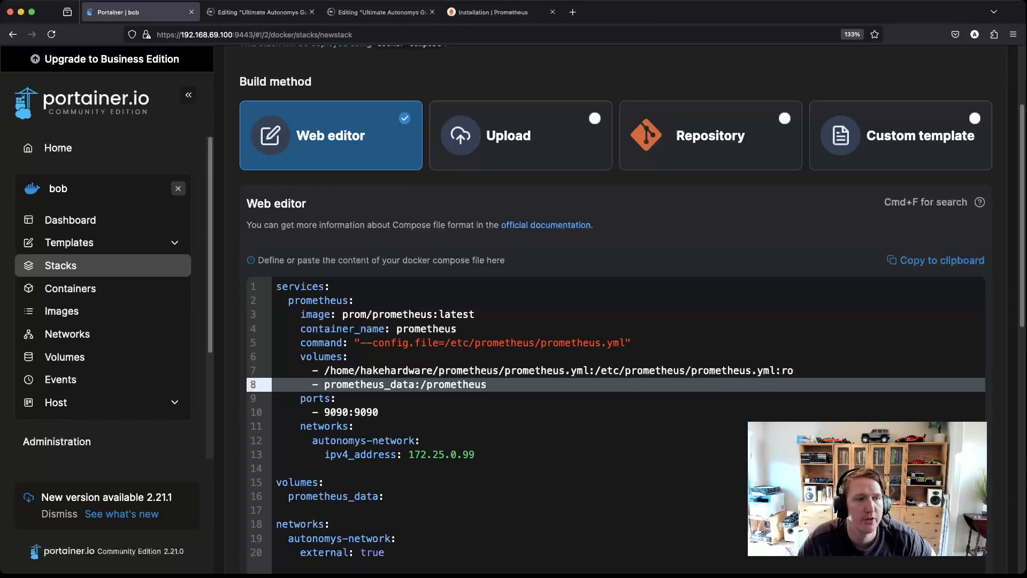
Step: Verify the config paths in the compose command and volumes, then deploy the prometheus stack
scroll(615, 310, "down", 6)
scroll(615, 310, "up", 4)
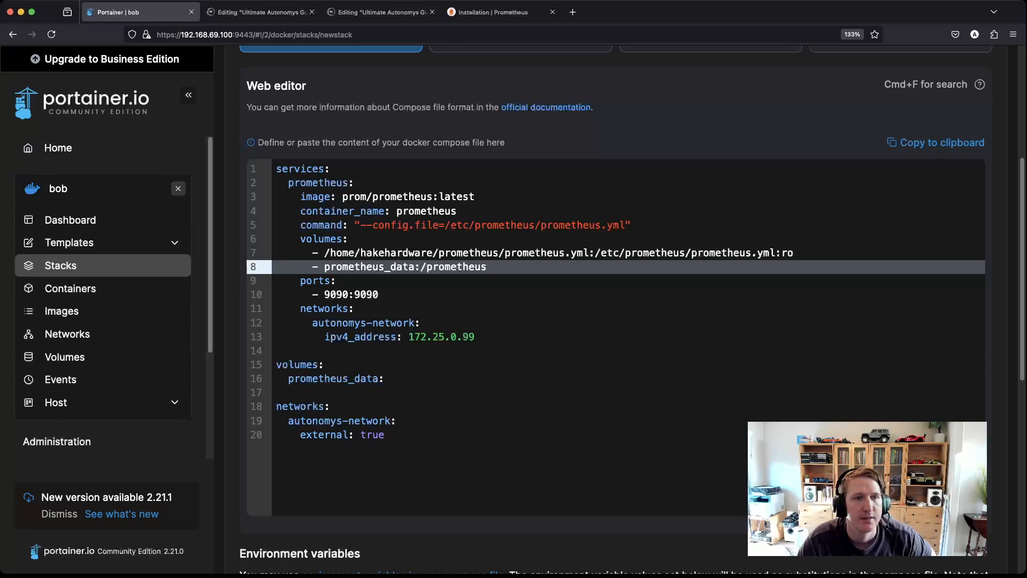
left_click_drag(445, 225, 540, 225)
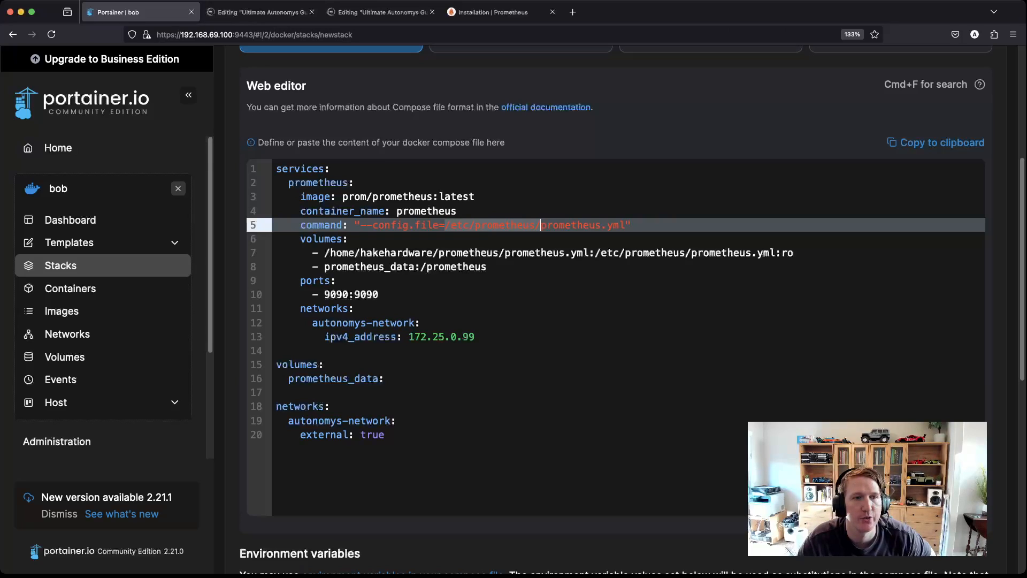
left_click_drag(595, 253, 751, 253)
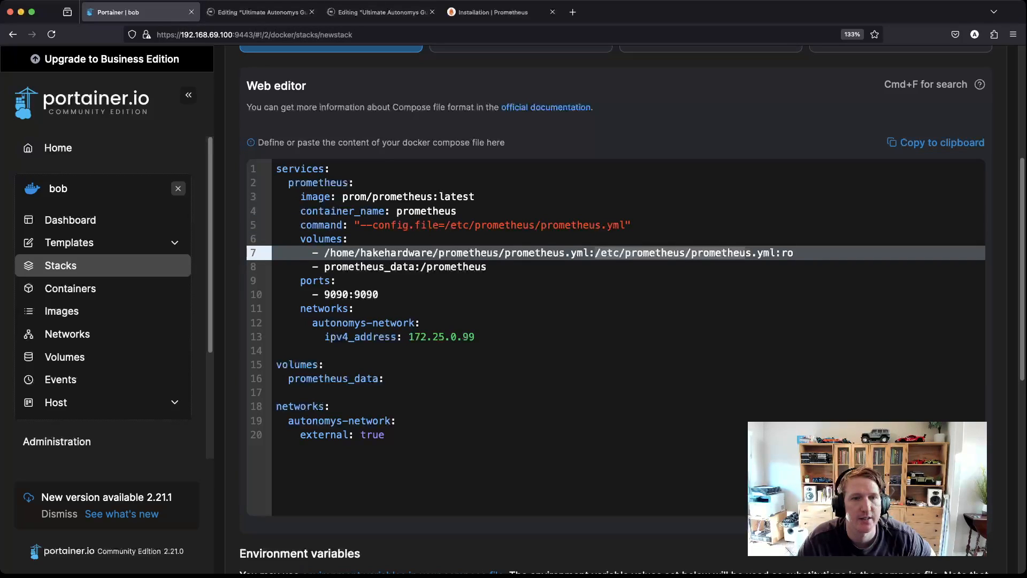
scroll(615, 310, "down", 8)
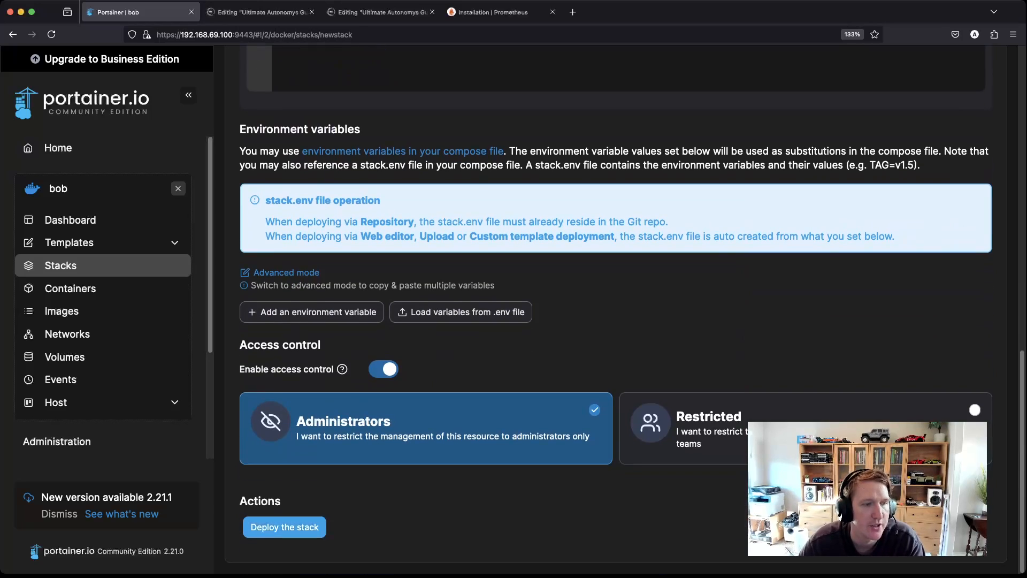
left_click(284, 527)
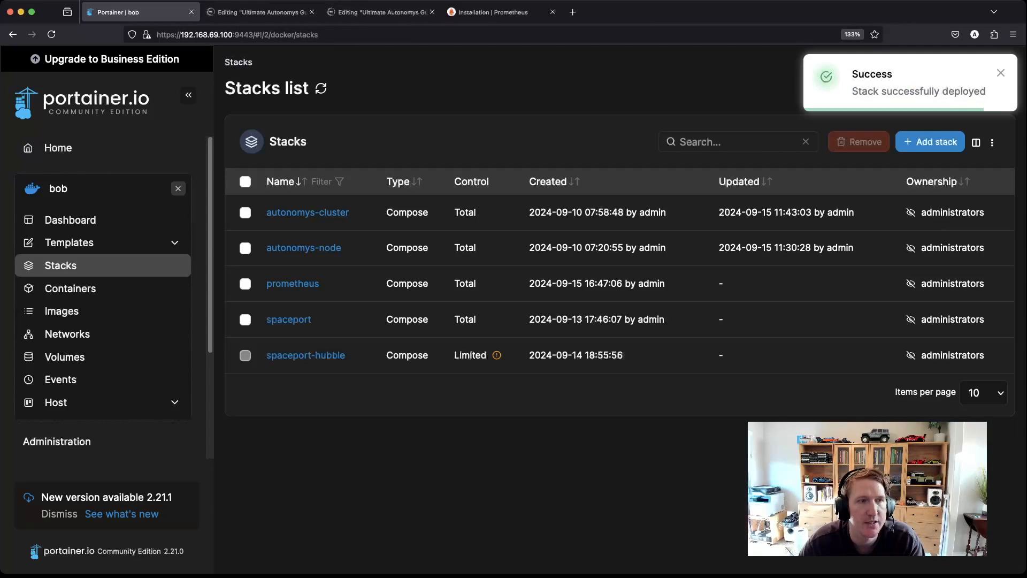
Step: Check the prometheus container's logs show the server ready, then go back to Home
left_click(293, 283)
scroll(395, 417, "down", 1)
left_click(422, 460)
scroll(615, 310, "down", 2)
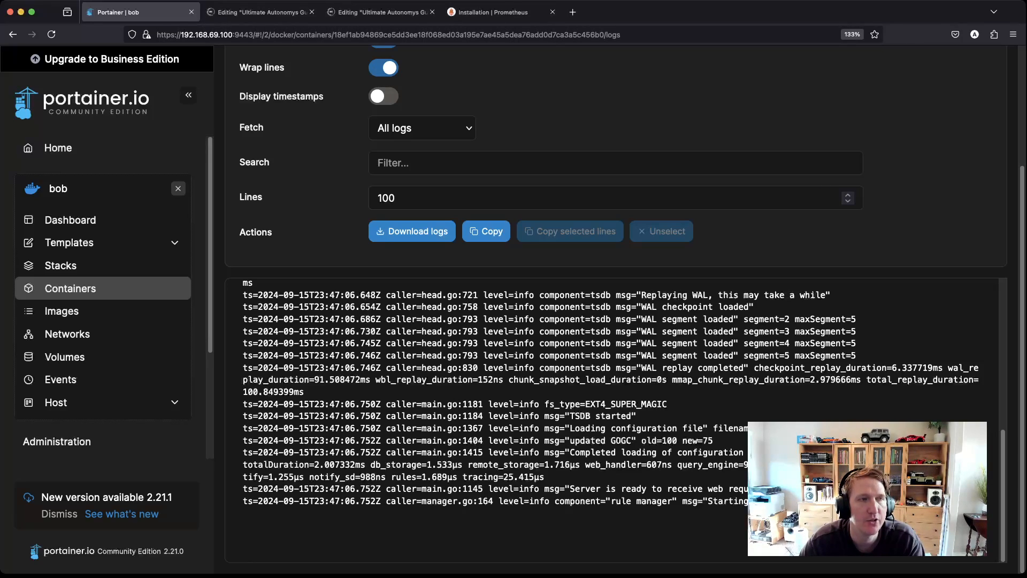
left_click(58, 147)
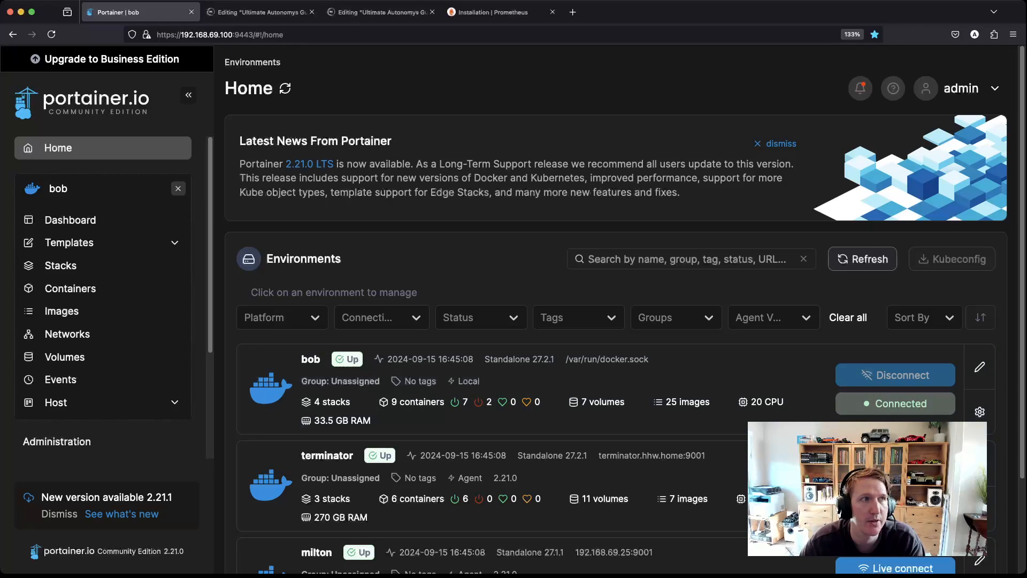
left_click_drag(181, 34, 232, 35)
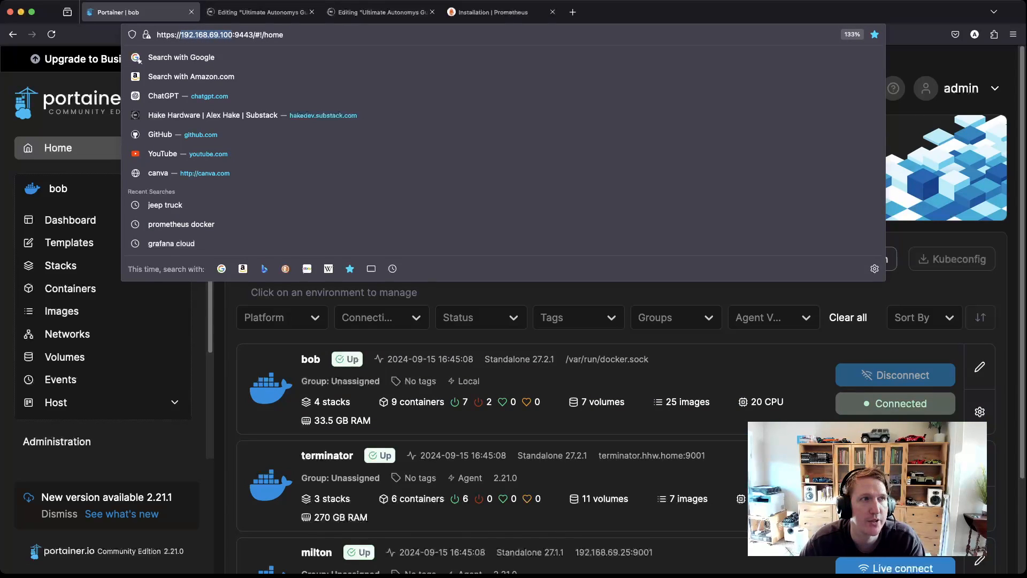
key("ctrl+t")
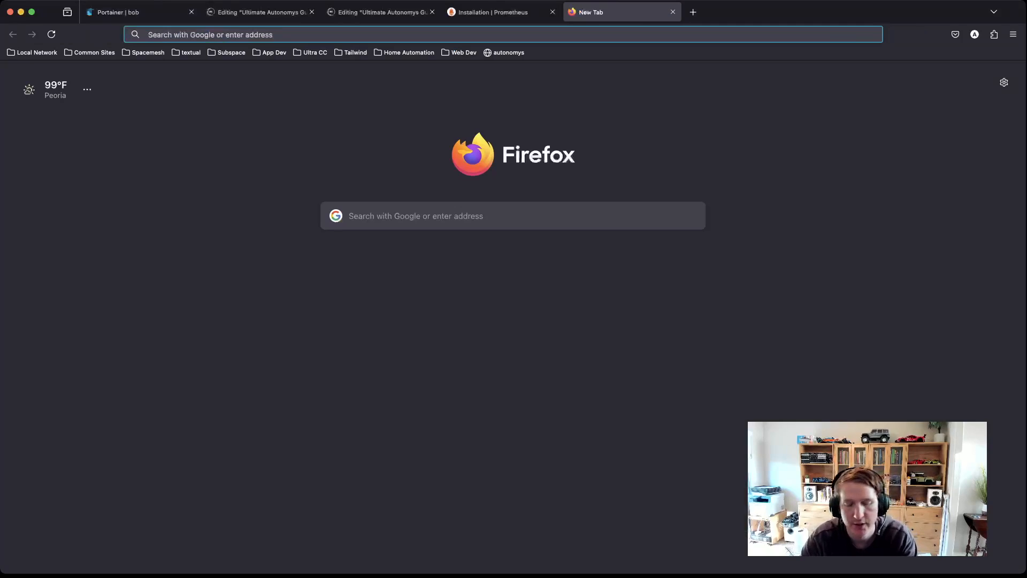
type("http:")
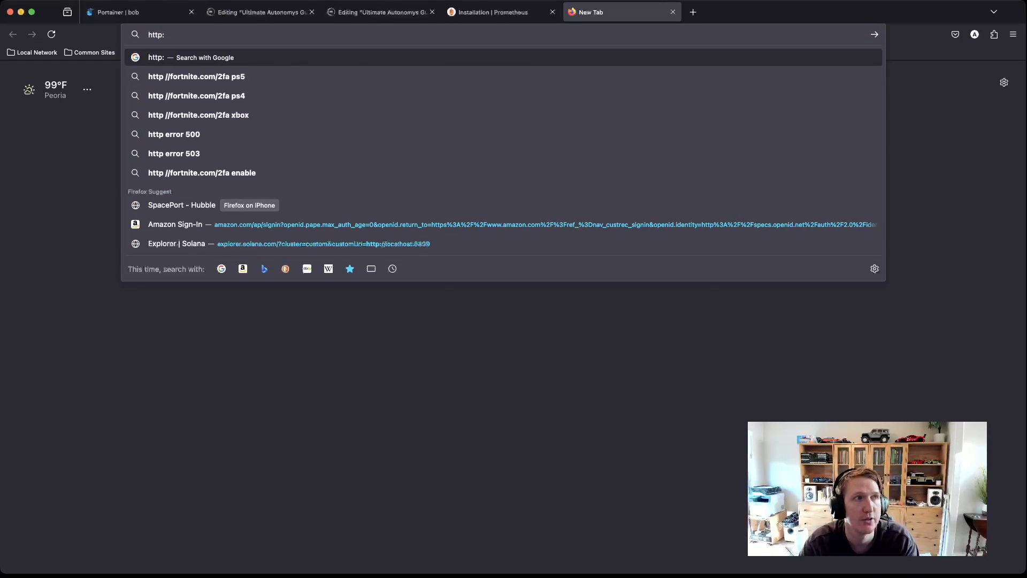
type("//")
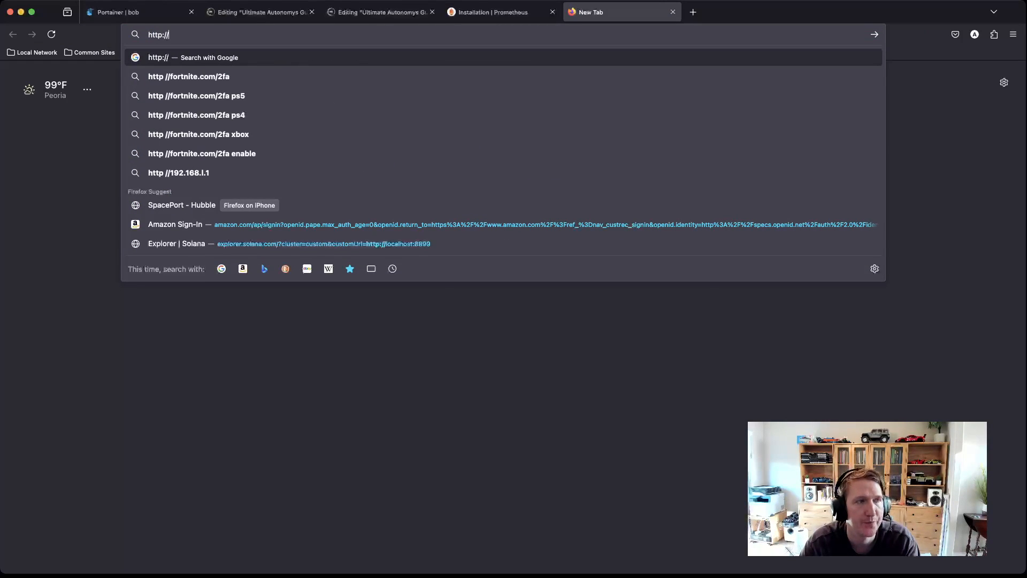
type("192.168.6")
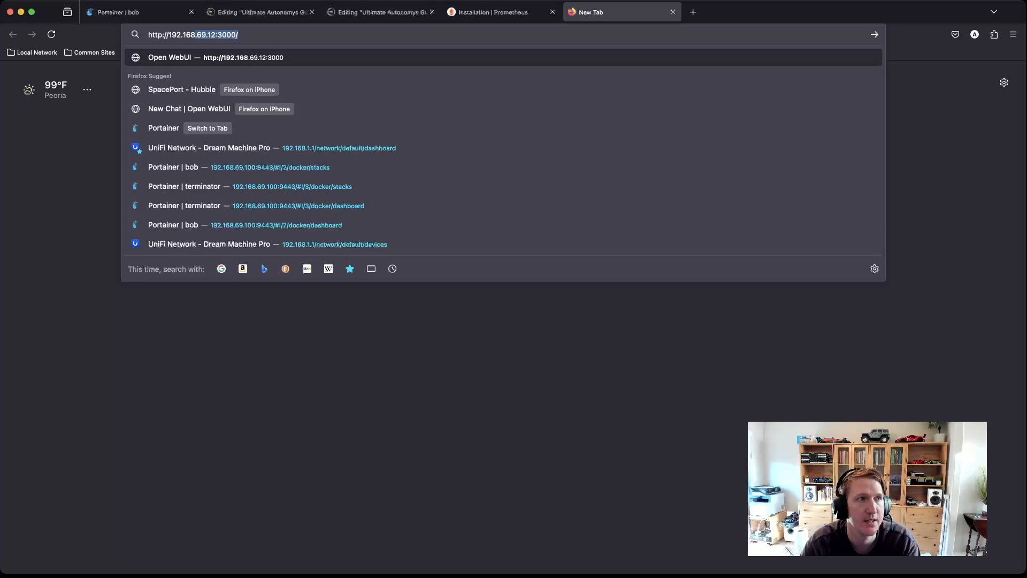
type("9.100")
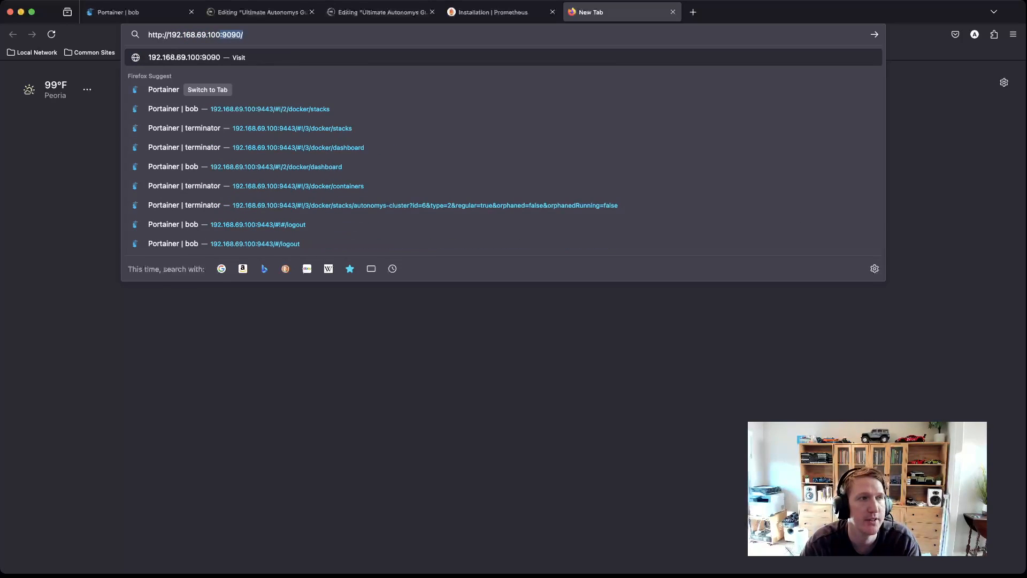
key("Return")
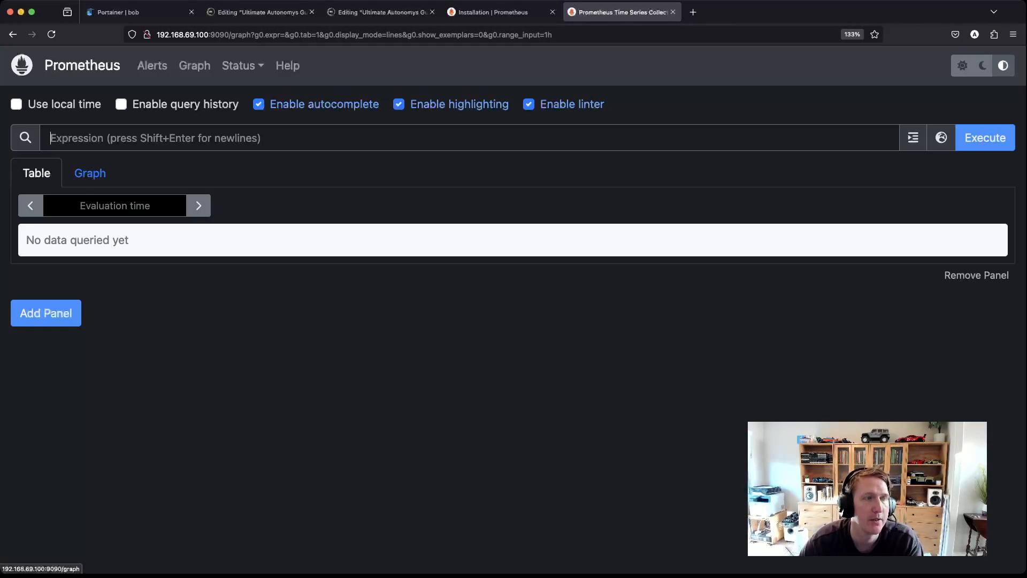
left_click(242, 65)
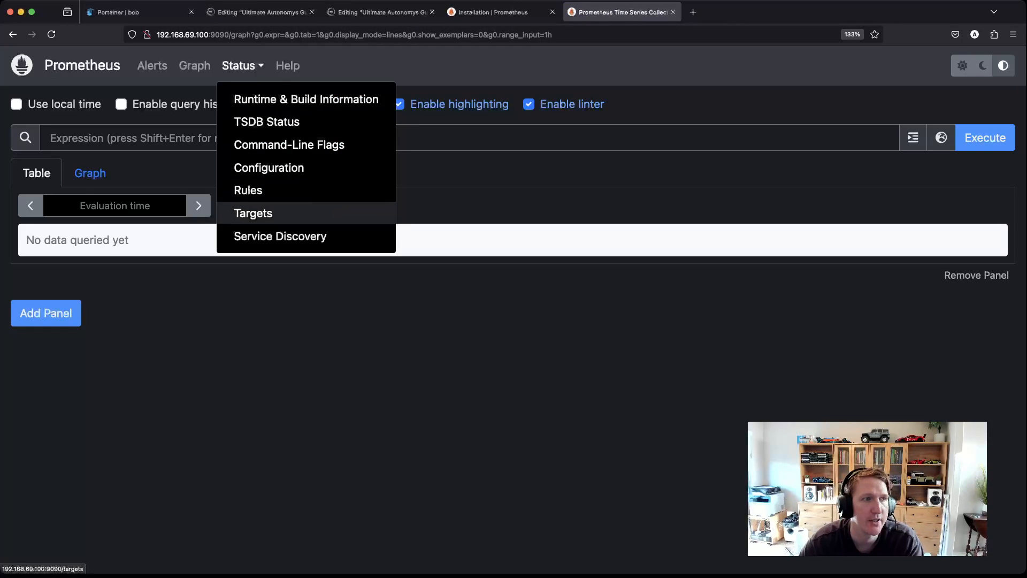
left_click(252, 210)
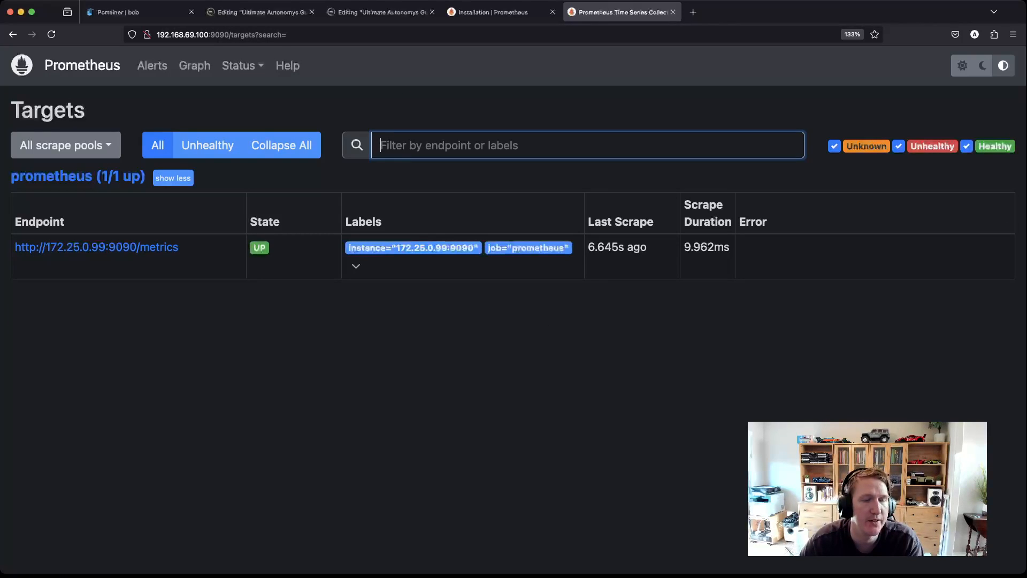
left_click(342, 343)
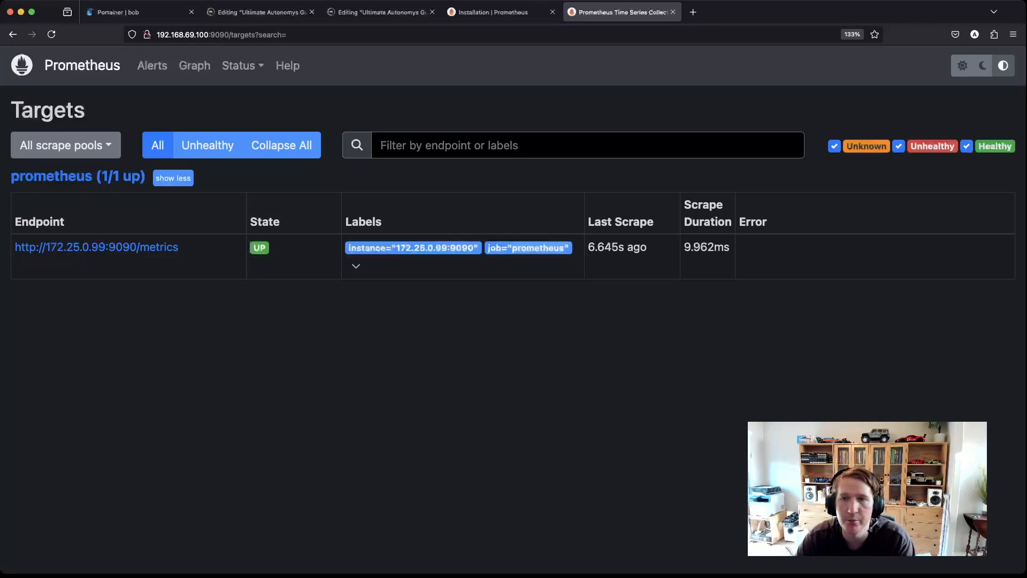
Step: Follow the grafana.com link in the draft's Grafana section to Grafana's Get started page
left_click(261, 12)
scroll(509, 337, "down", 5)
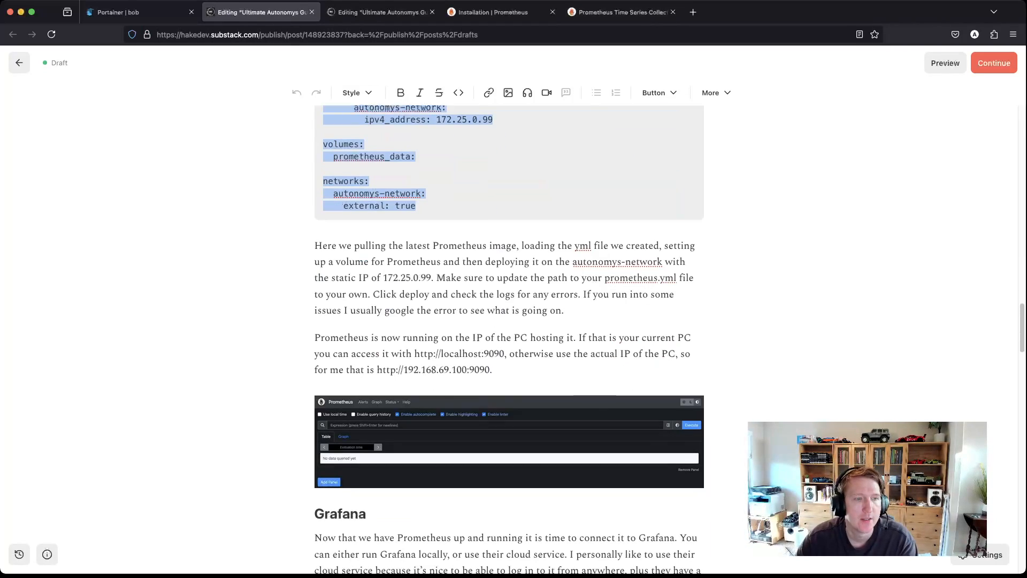
scroll(509, 337, "down", 5)
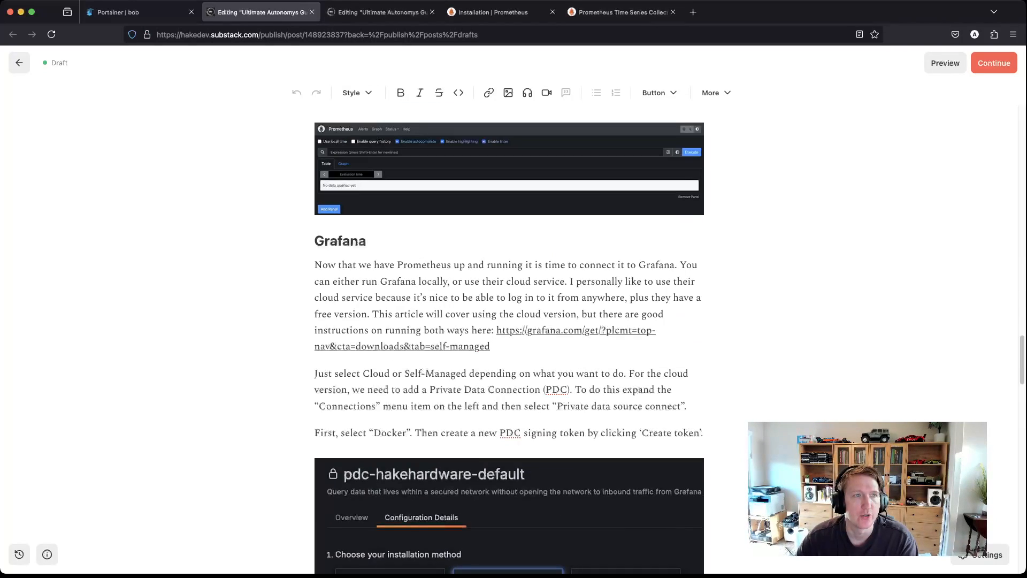
scroll(510, 337, "up", 1)
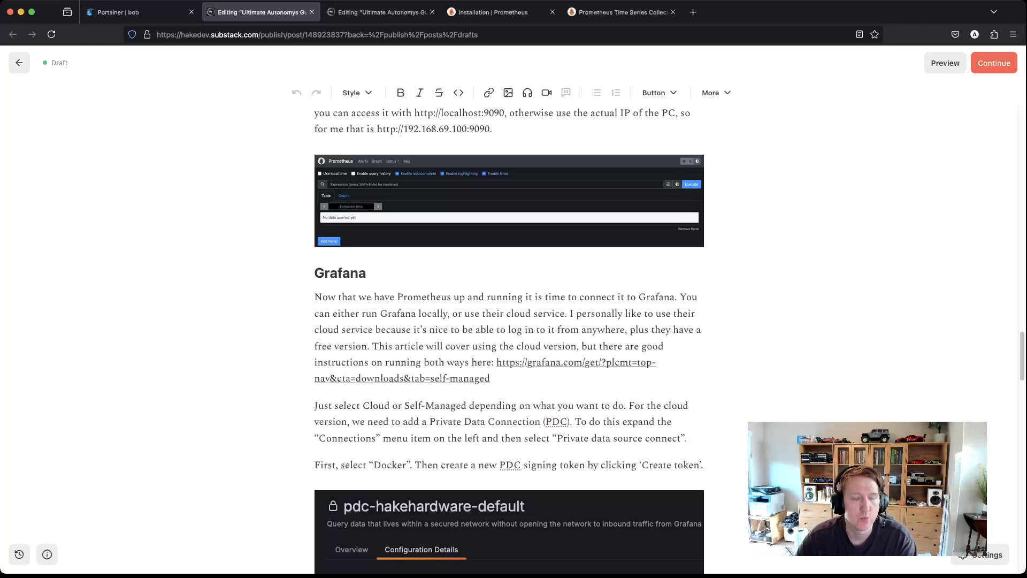
left_click(561, 362)
left_click(561, 363, "super")
left_click(561, 362)
left_click(574, 401)
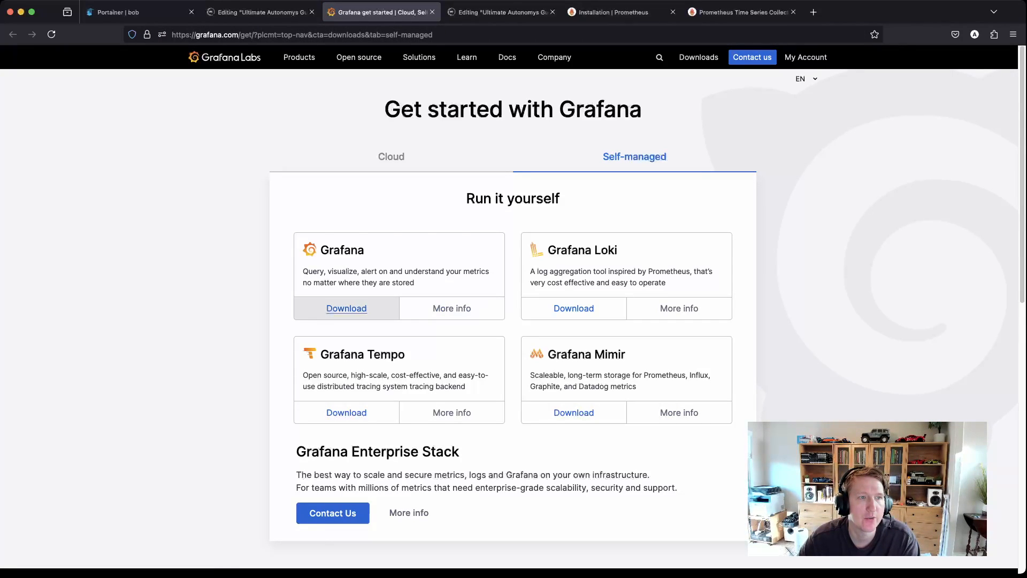
Step: View the Cloud, then the Self-managed options on Grafana's Get started page, and close it
left_click(391, 157)
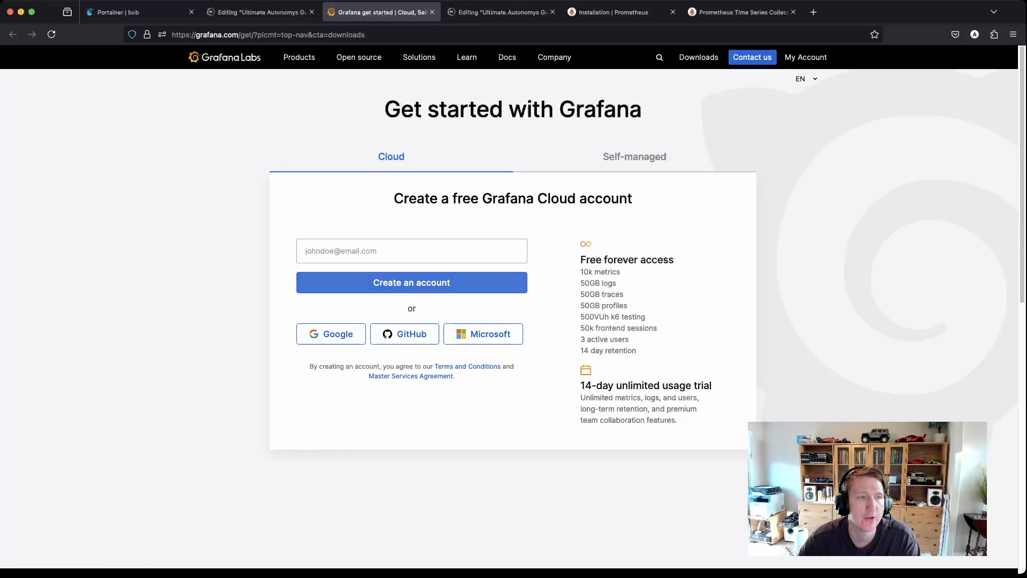
left_click(635, 157)
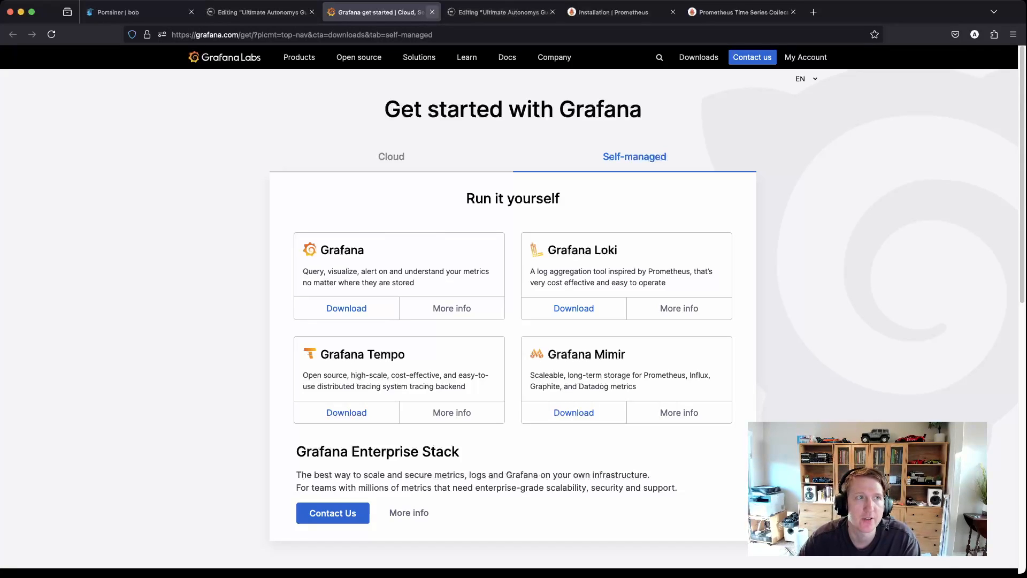
left_click(432, 12)
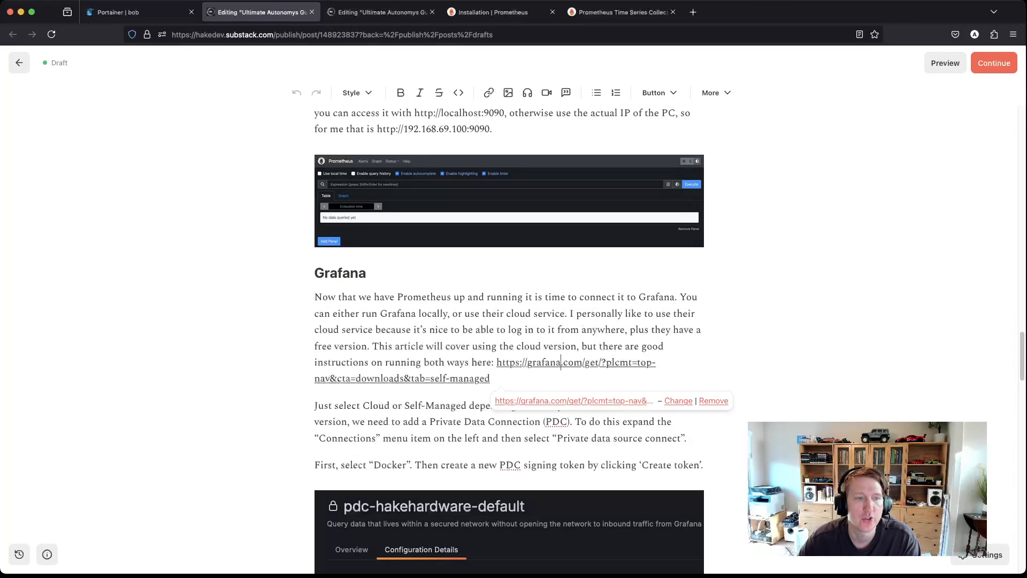
scroll(508, 337, "up", 2)
scroll(508, 337, "down", 5)
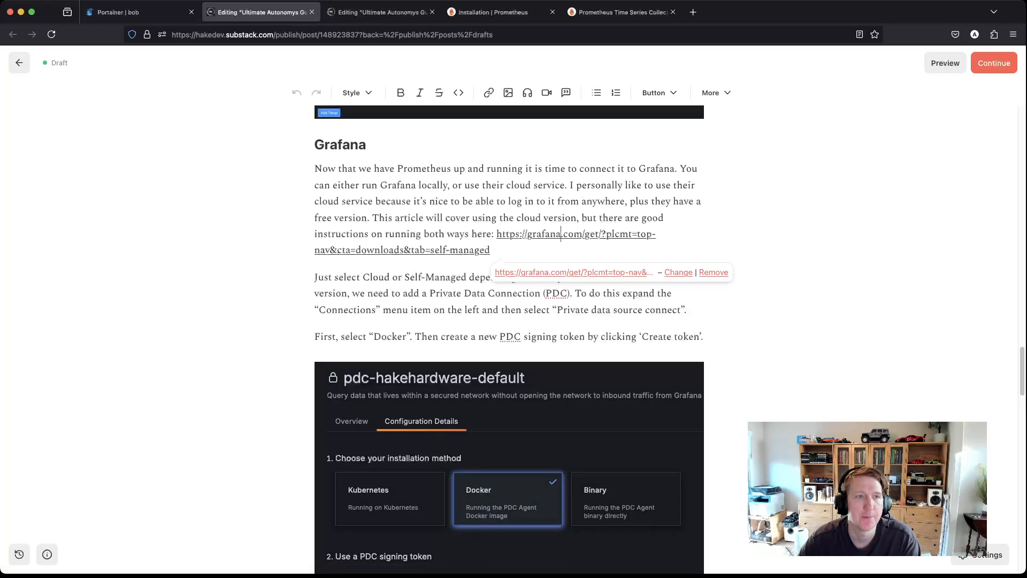
scroll(561, 234, "down", 5)
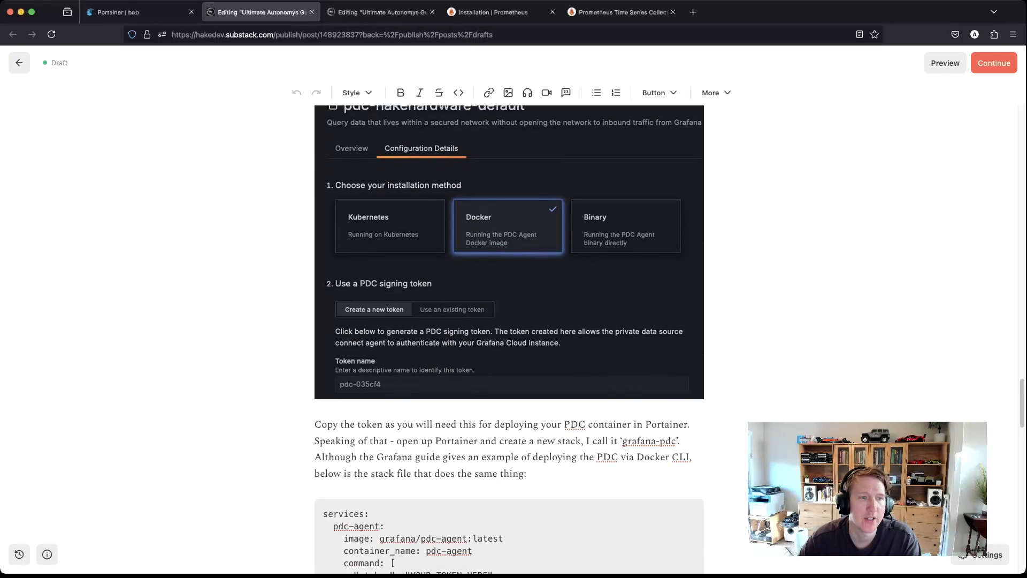
scroll(561, 234, "up", 2)
scroll(508, 337, "up", 3)
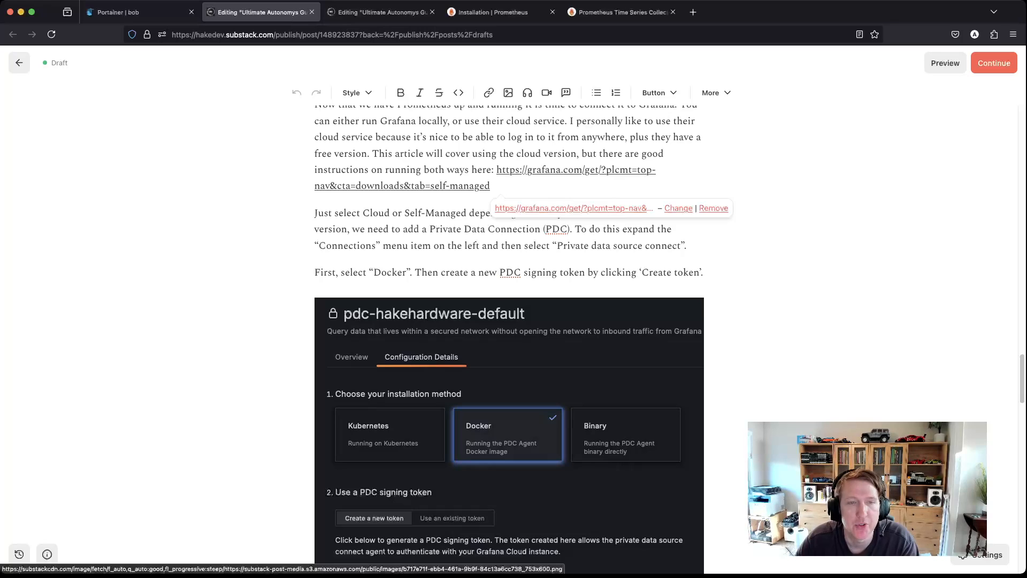
left_click(608, 272)
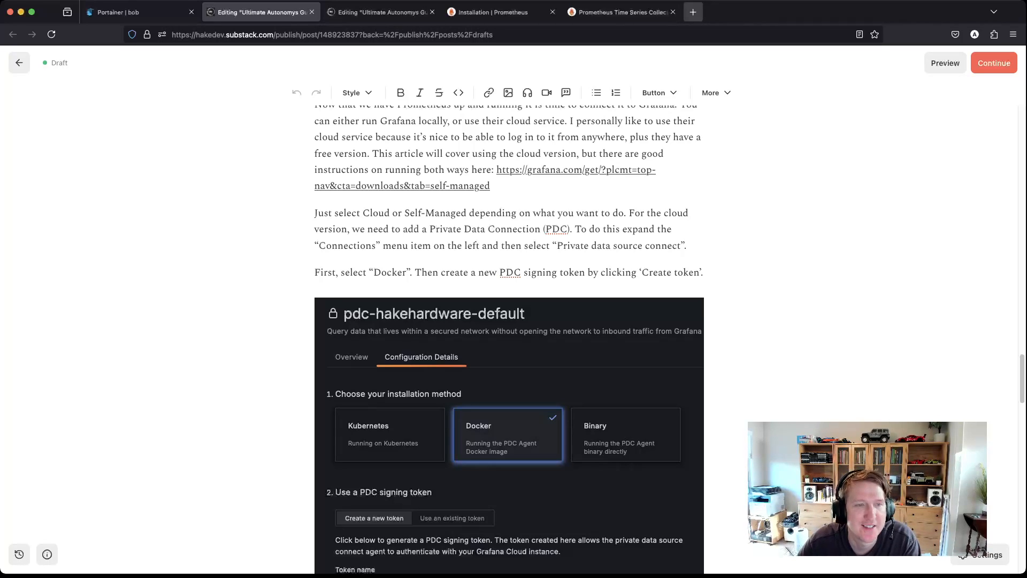
Step: Bring up the Grafana Cloud dashboards list in a new tab
left_click(693, 12)
type("grafa")
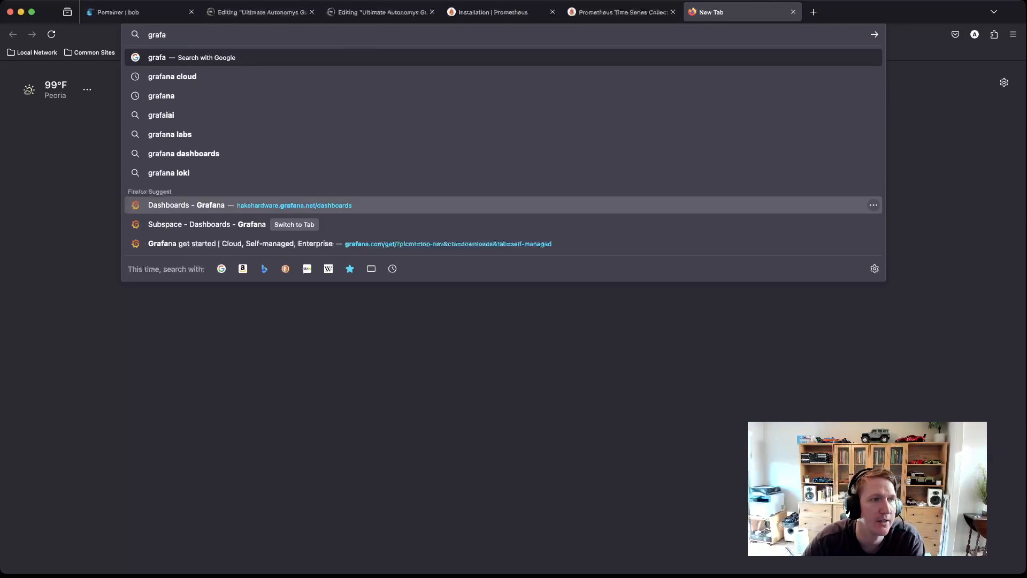
left_click(293, 206)
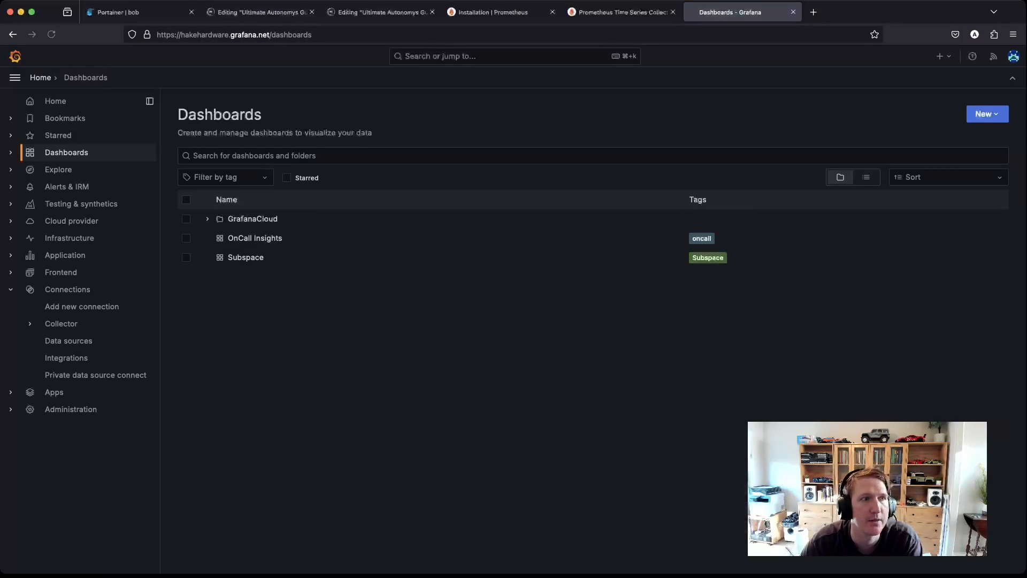
Step: Delete the Subspace dashboard, confirming with 'Delete', then go to Add new connection
left_click(187, 258)
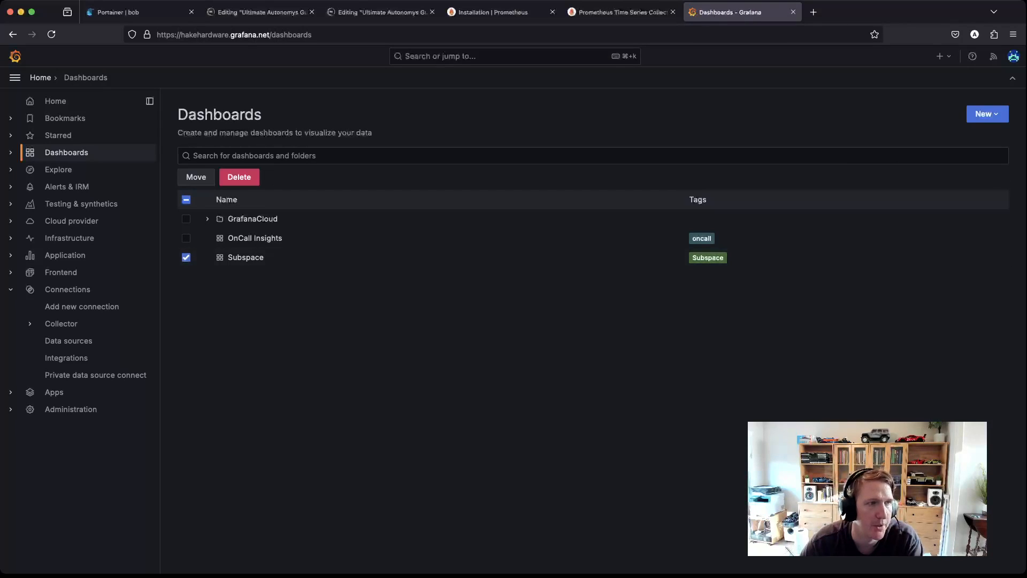
left_click(239, 177)
left_click(449, 184)
type("Delete")
key("Return")
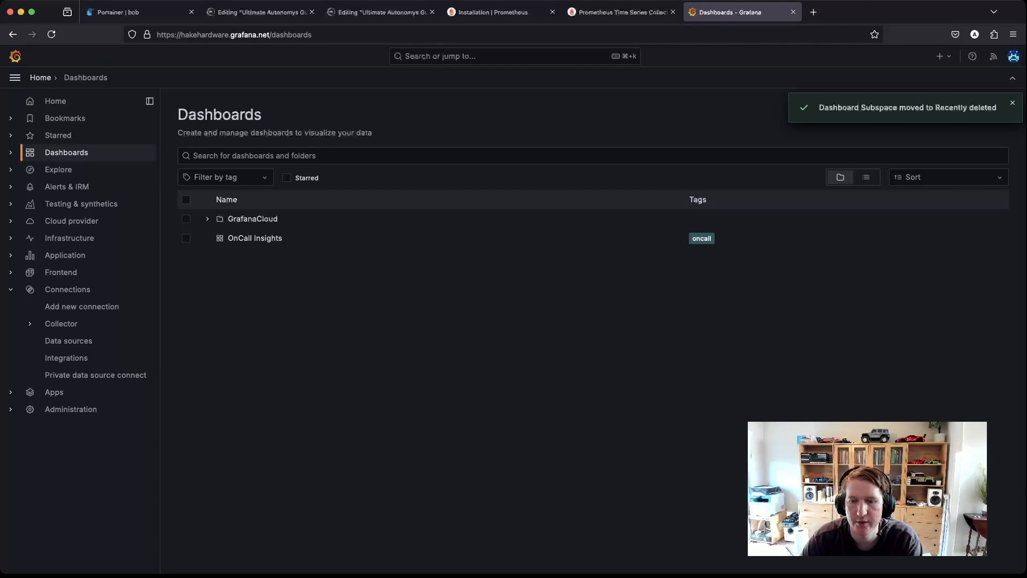
key("super+Tab")
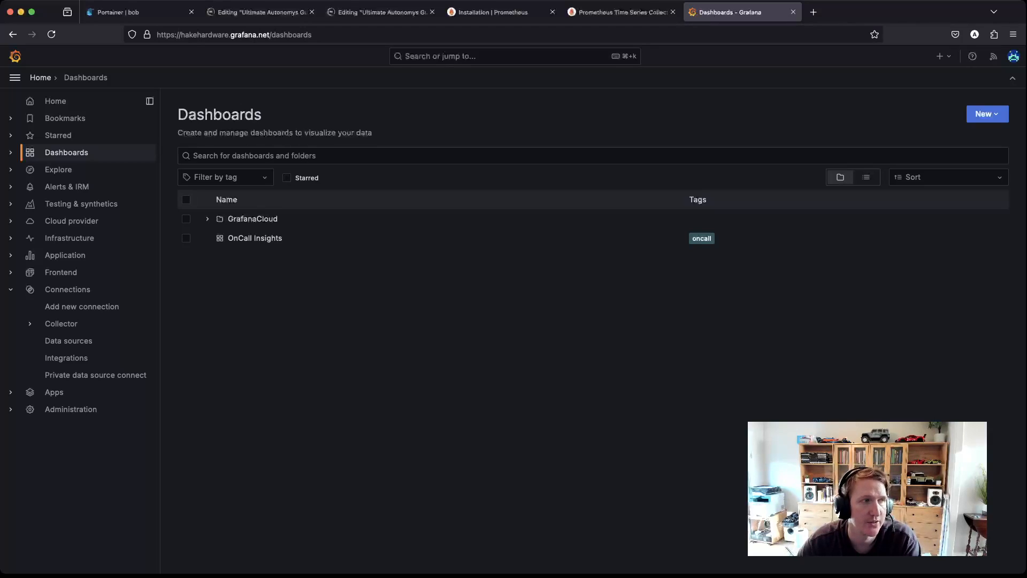
left_click(67, 289)
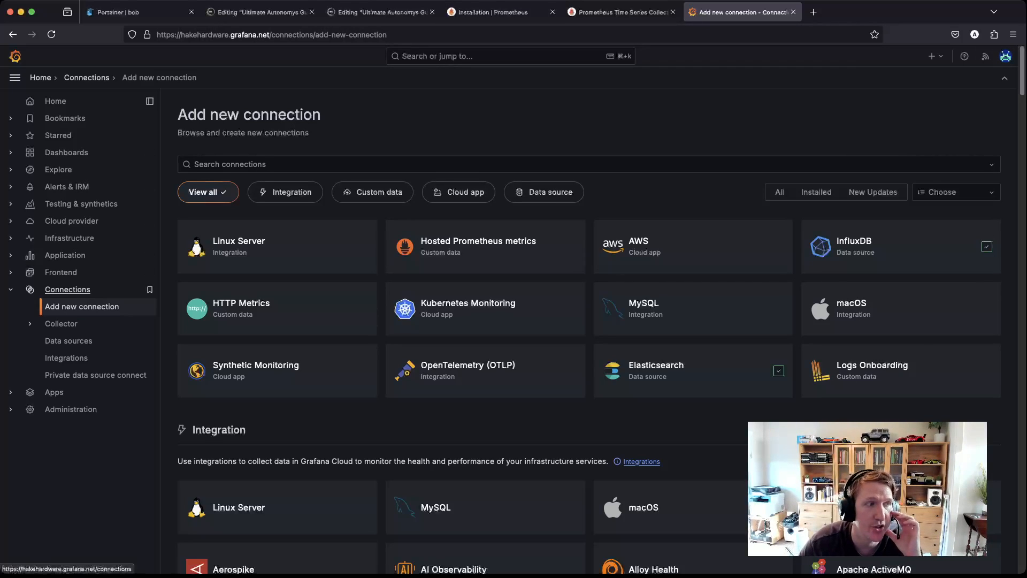
Step: In the pdc-hakehardware-default network, delete the old signing token and generate a new one
left_click(93, 375)
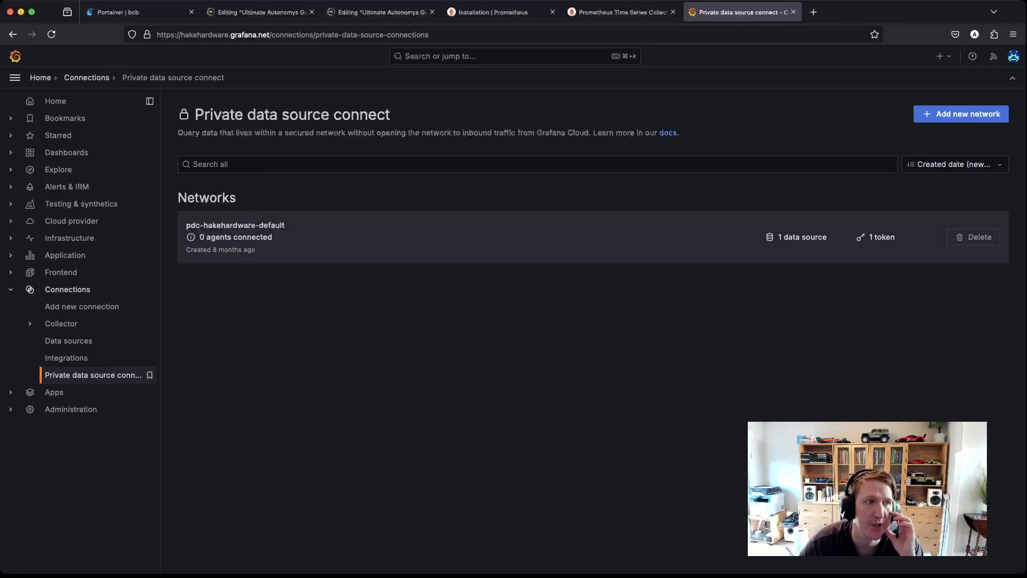
left_click(235, 226)
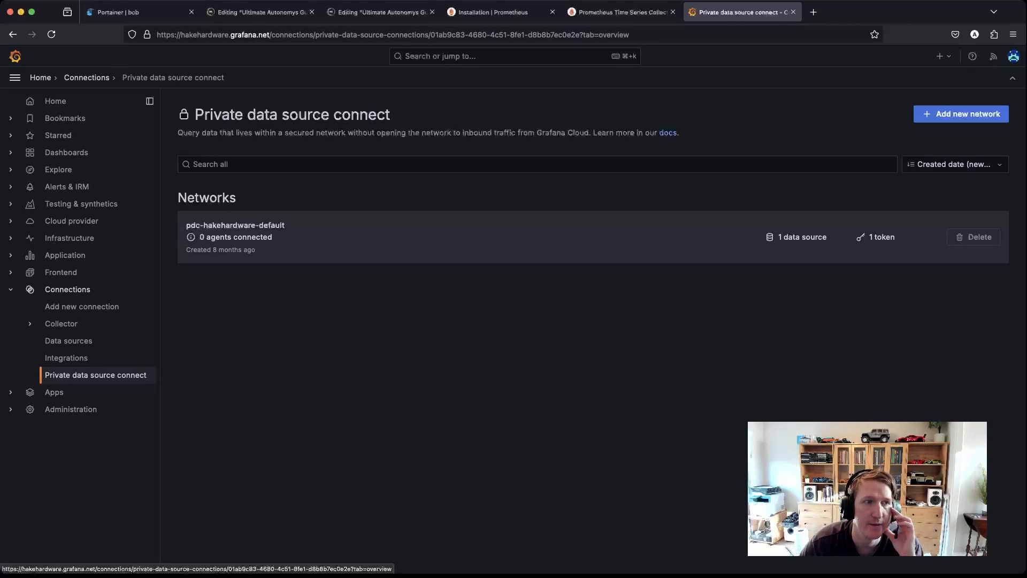
scroll(594, 327, "down", 2)
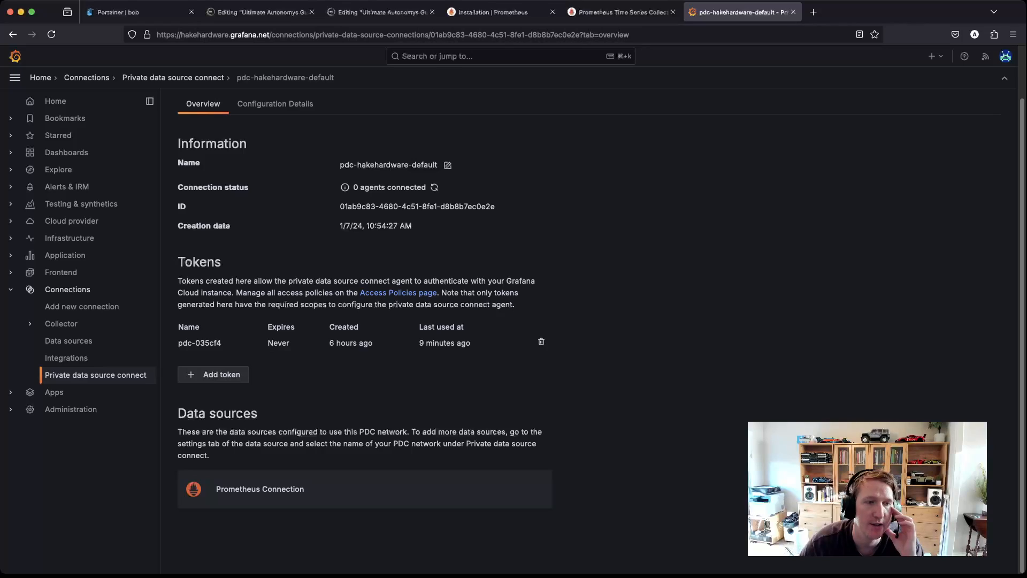
left_click(541, 341)
left_click(602, 201)
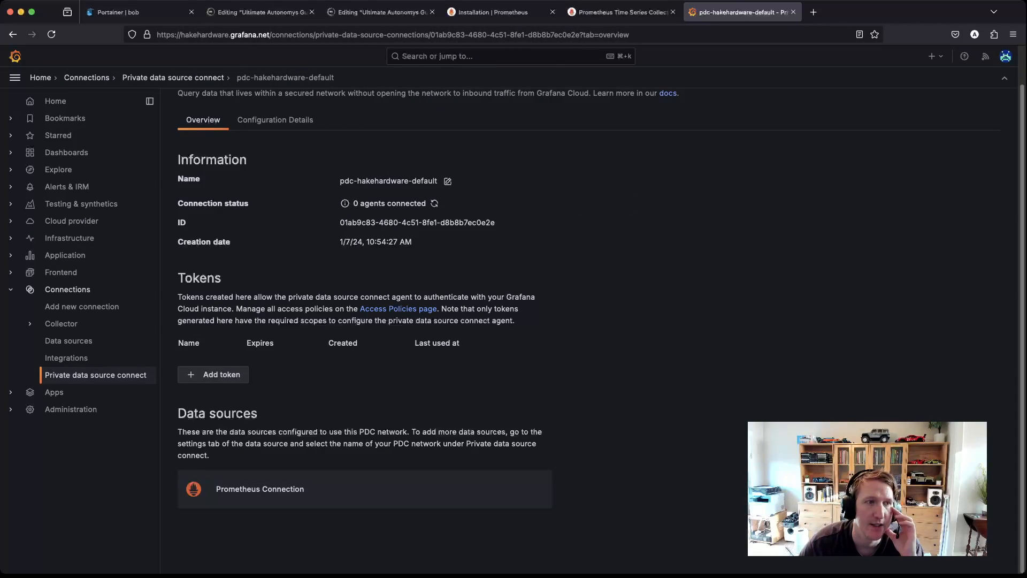
left_click(212, 374)
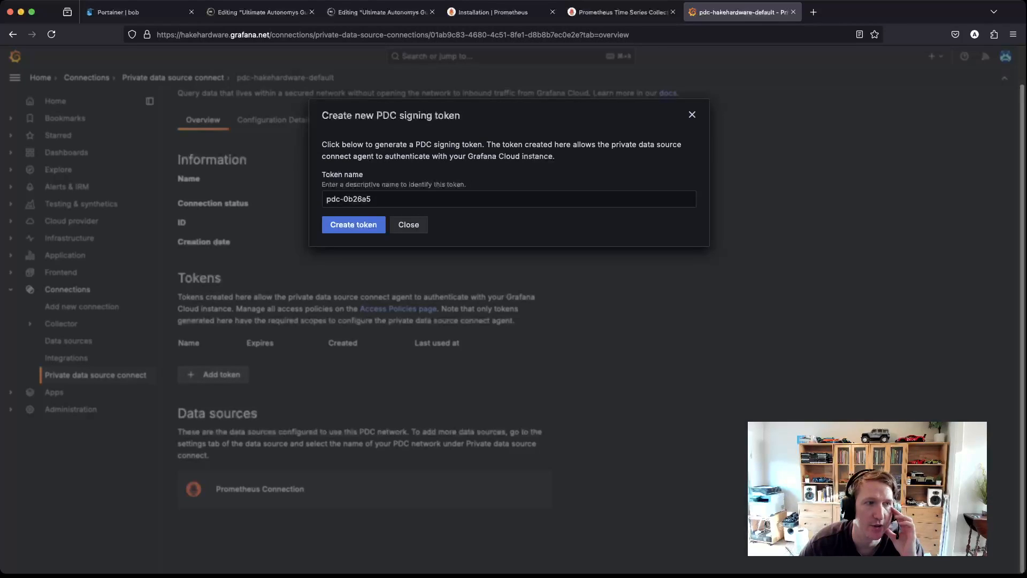
triple_click(371, 199)
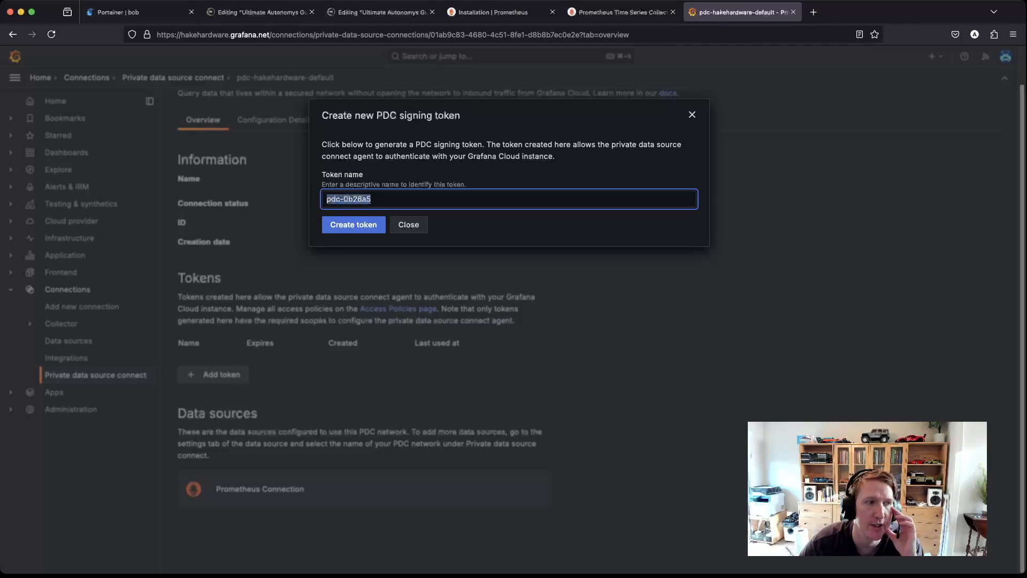
left_click(353, 225)
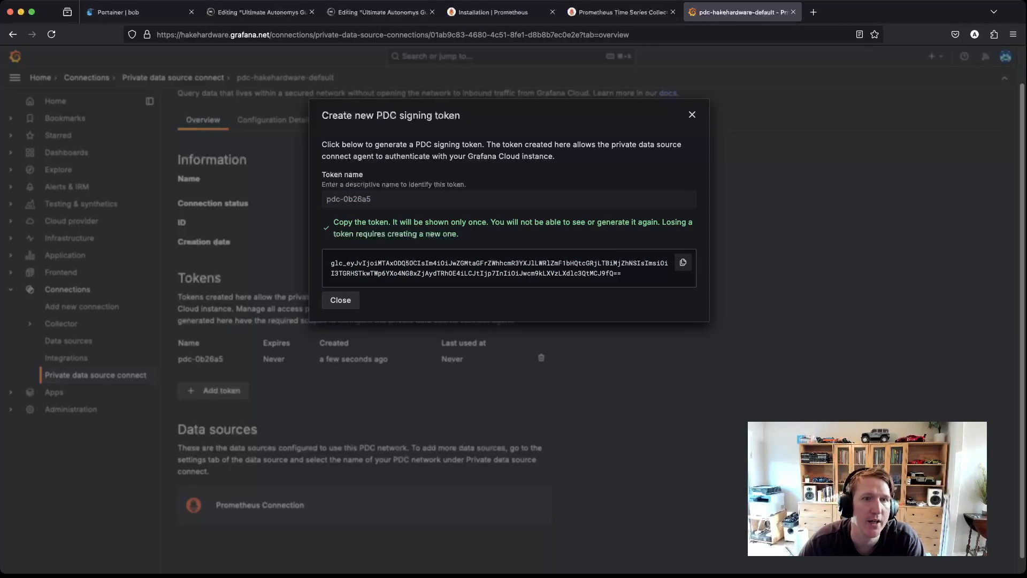
key("Escape")
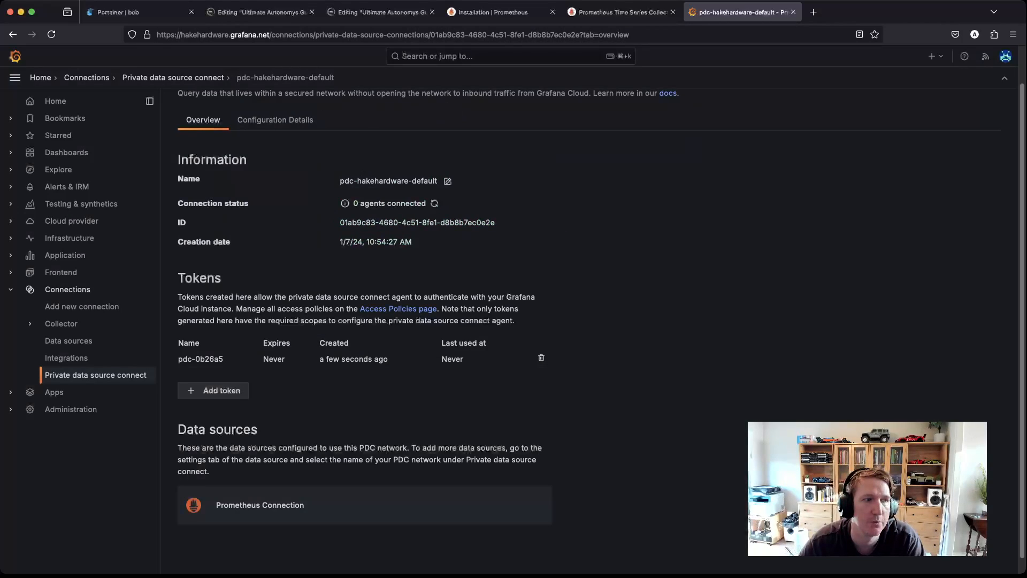
Step: Delete the pdc-0b26a5 token, generate and copy a replacement, and show Configuration Details
scroll(588, 330, "down", 1)
scroll(589, 331, "up", 2)
scroll(588, 331, "down", 1)
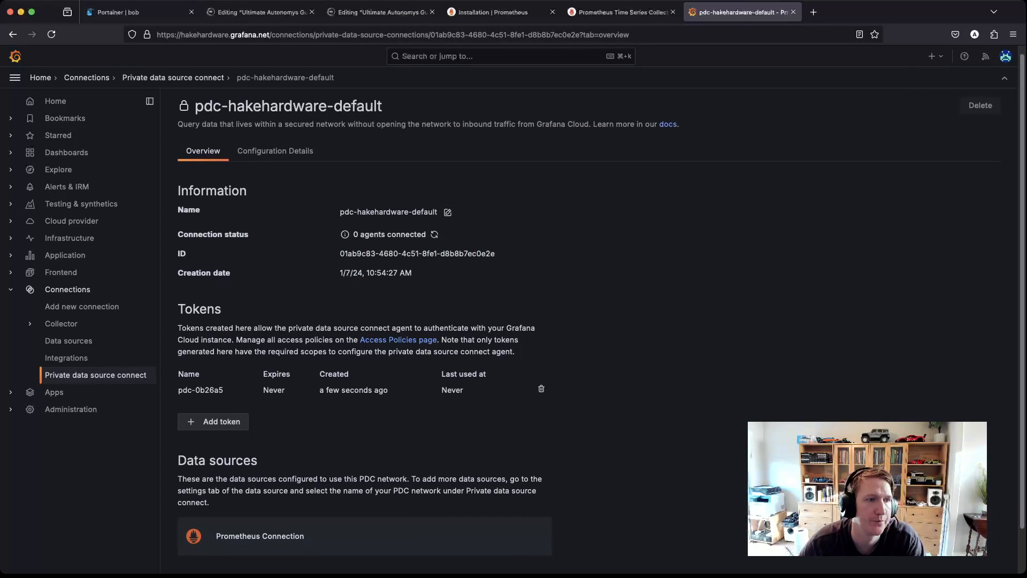
left_click(541, 388)
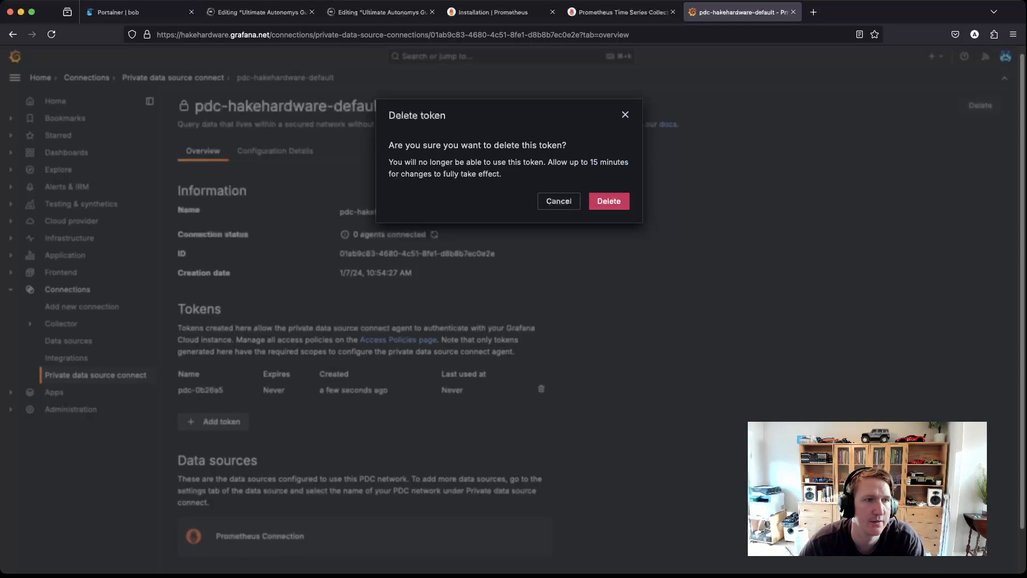
left_click(609, 201)
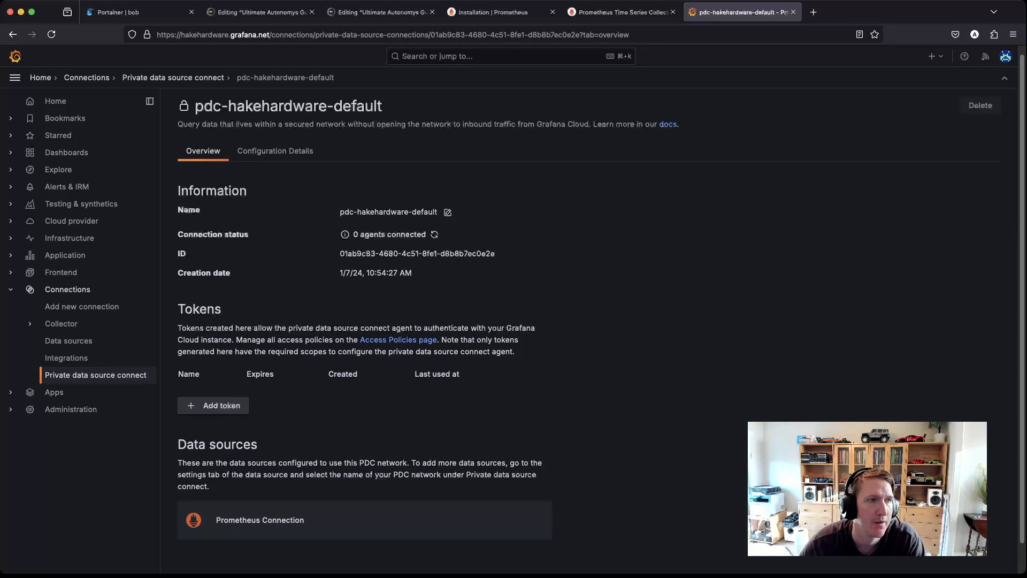
left_click(213, 405)
left_click(360, 225)
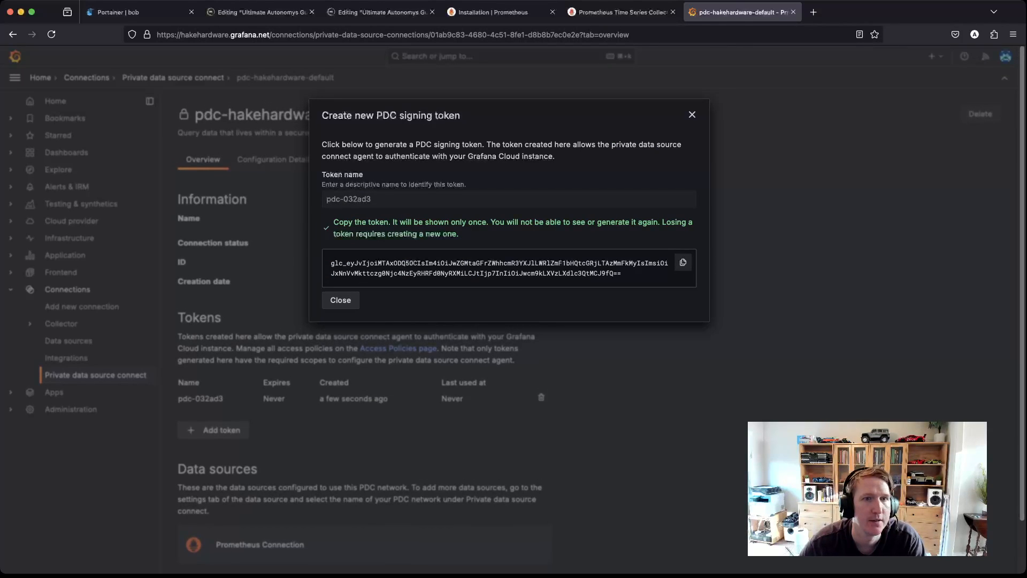
left_click(683, 262)
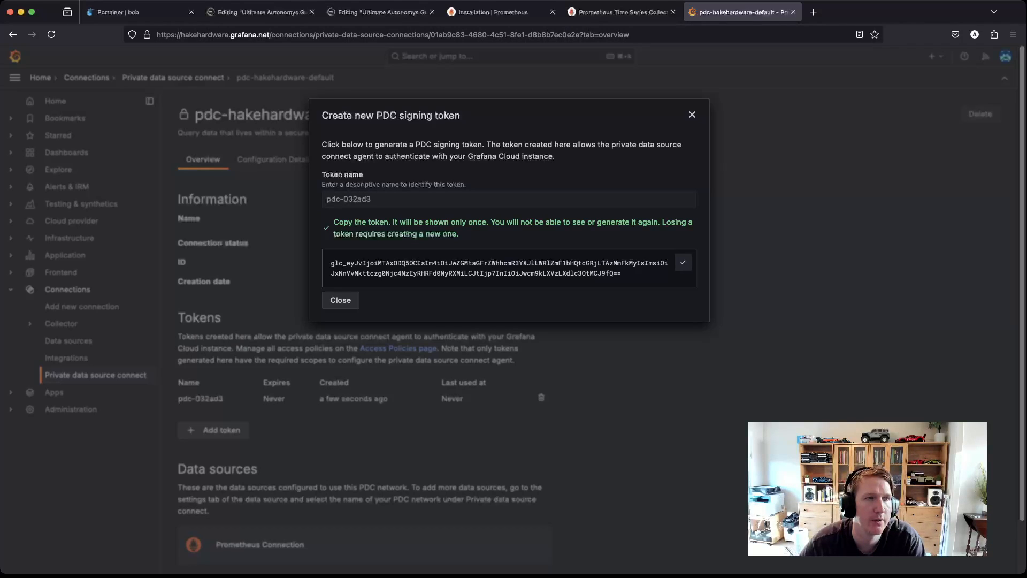
left_click(692, 115)
left_click(275, 160)
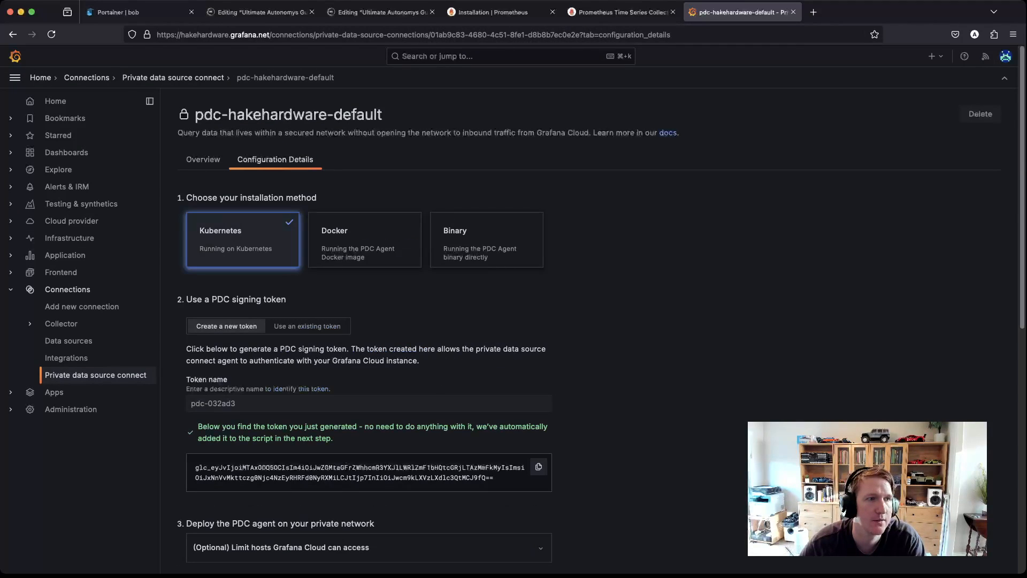
Step: Delete the pdc-032ad3 token from the network's token list
scroll(599, 305, "down", 1)
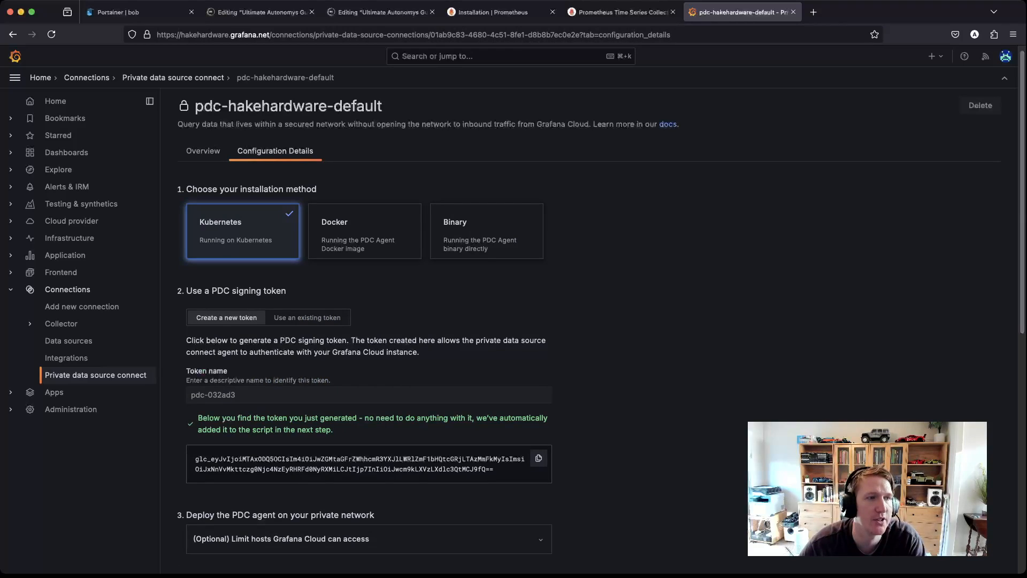
left_click(204, 152)
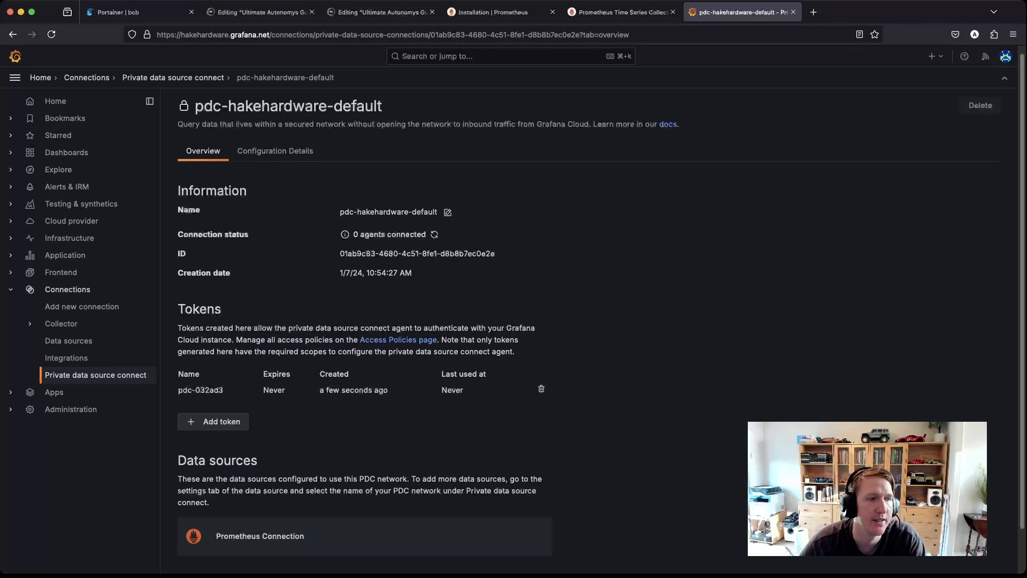
left_click(540, 388)
left_click(610, 201)
Step: Choose Docker as the installation method and select the token and Grafana ID in the docker run command
left_click(275, 152)
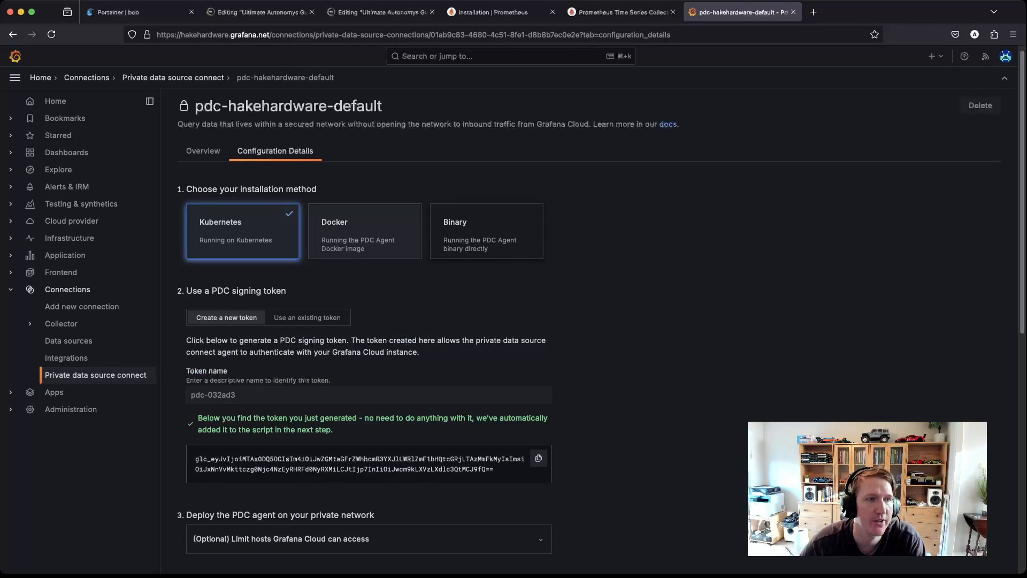
left_click(365, 231)
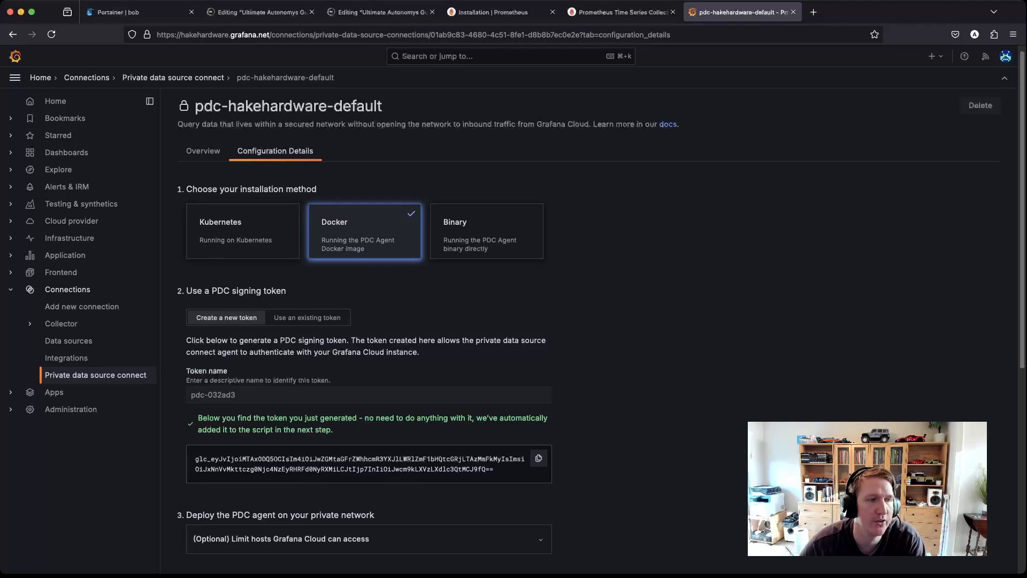
scroll(600, 328, "down", 3)
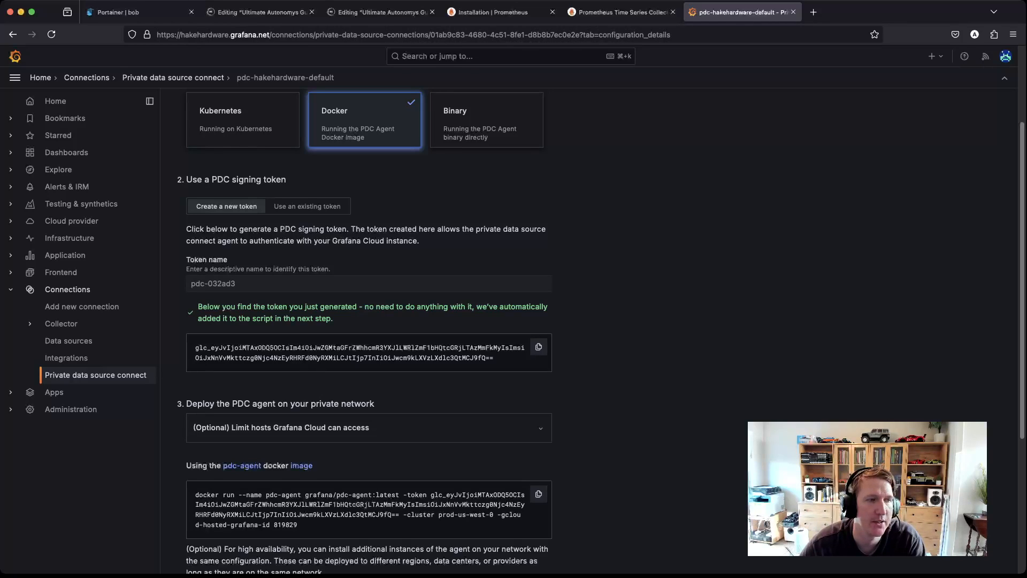
left_click_drag(196, 348, 493, 357)
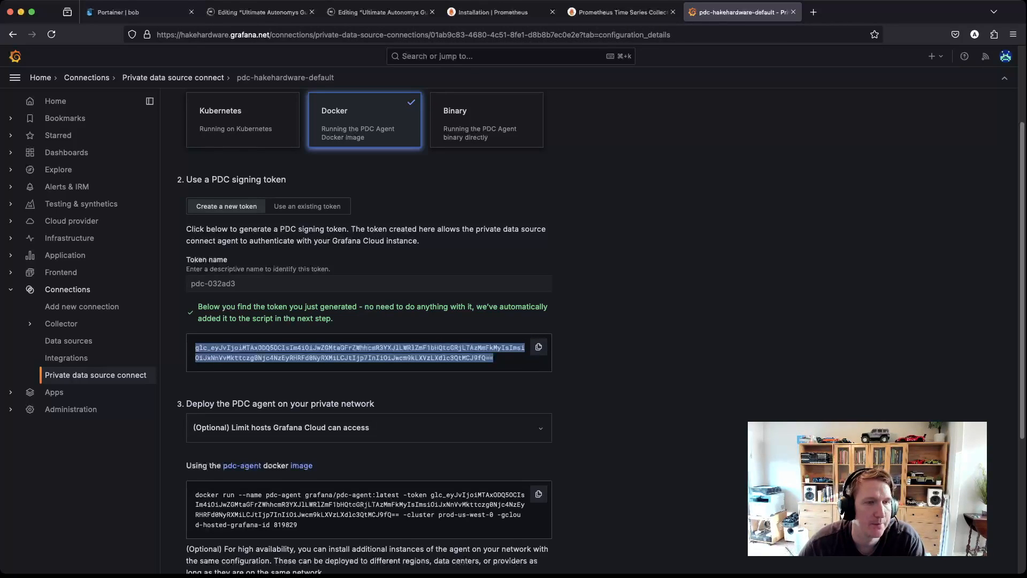
scroll(601, 325, "down", 3)
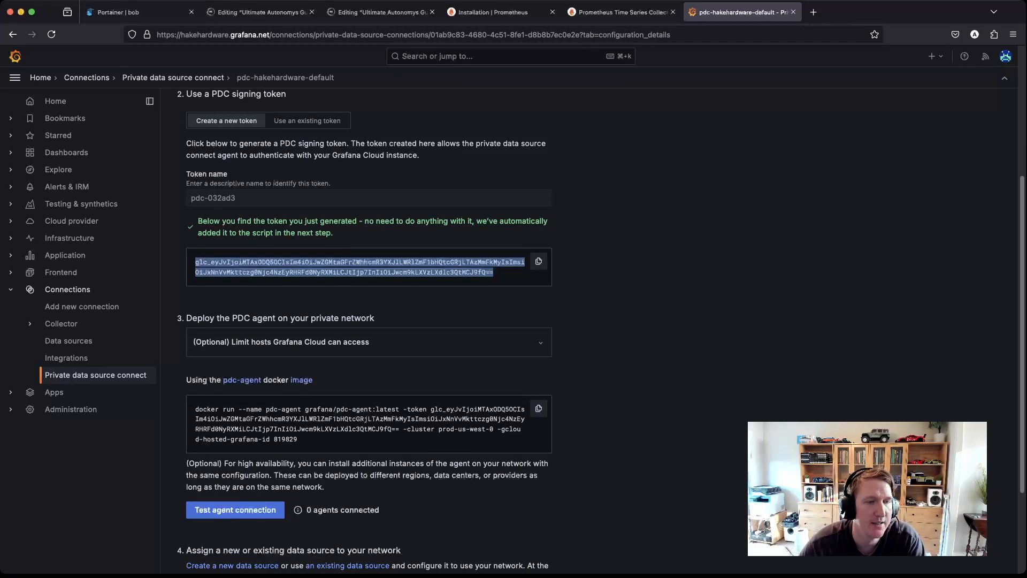
left_click_drag(430, 409, 494, 429)
double_click(285, 439)
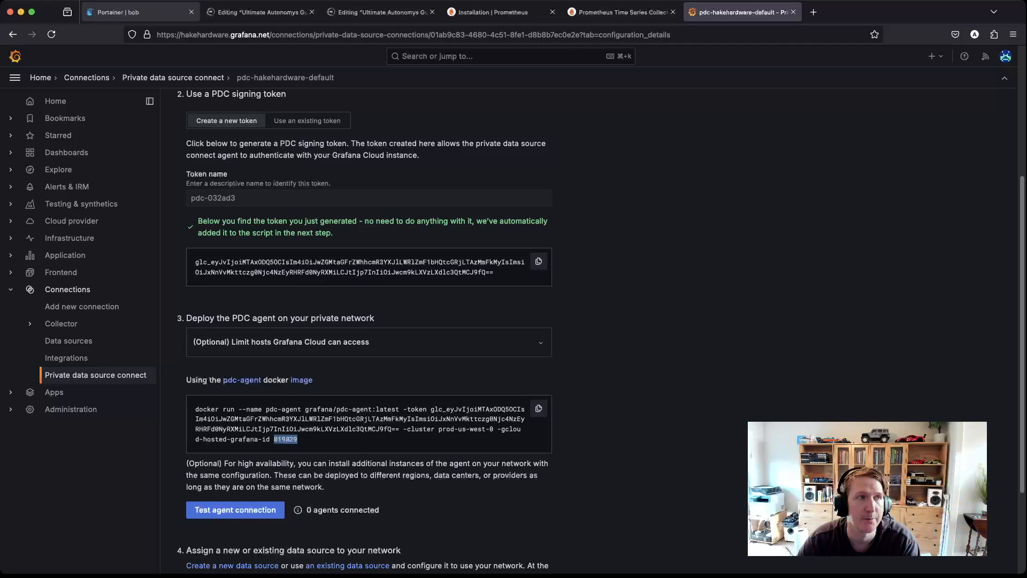
Step: In the Substack draft, highlight the token and cluster placeholders and select the whole pdc-agent stack file
left_click(257, 12)
scroll(509, 343, "down", 10)
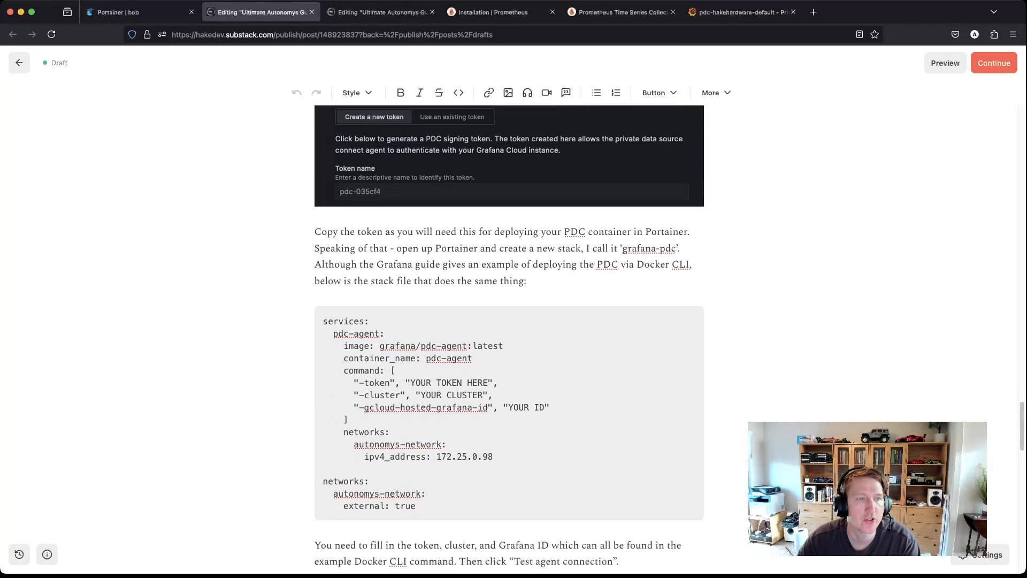
scroll(509, 342, "down", 2)
left_click_drag(419, 474, 323, 290)
left_click(421, 363)
left_click_drag(409, 350, 529, 374)
left_click_drag(416, 474, 323, 290)
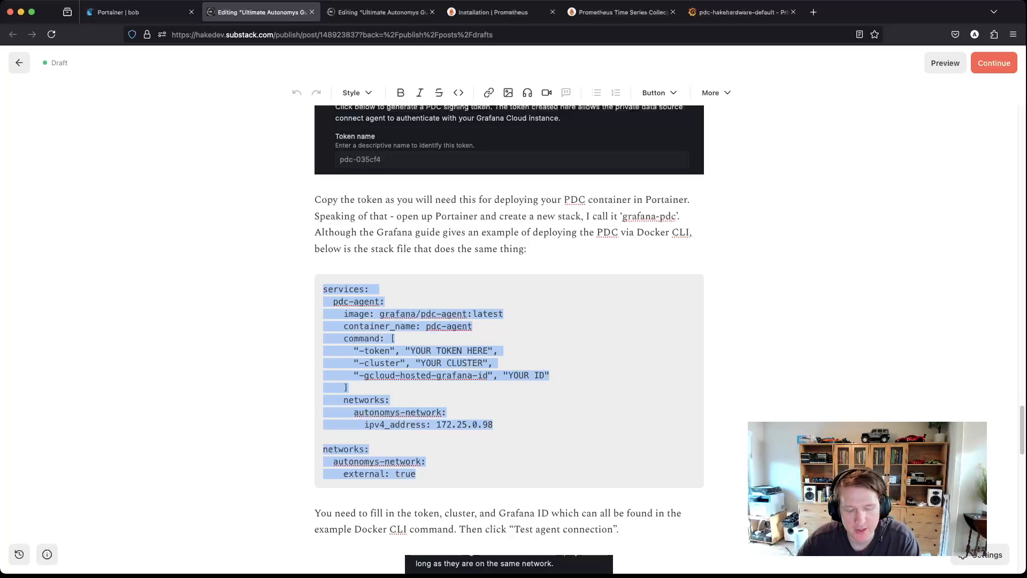
left_click(139, 12)
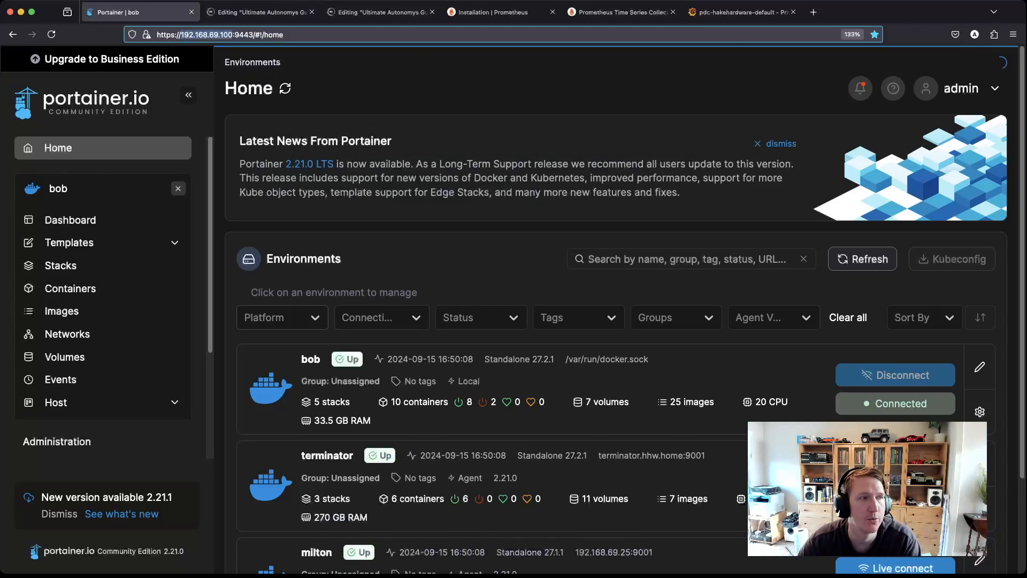
Step: Create a new stack named grafana-pdc and paste the pdc-agent compose file into the Web editor
left_click(60, 265)
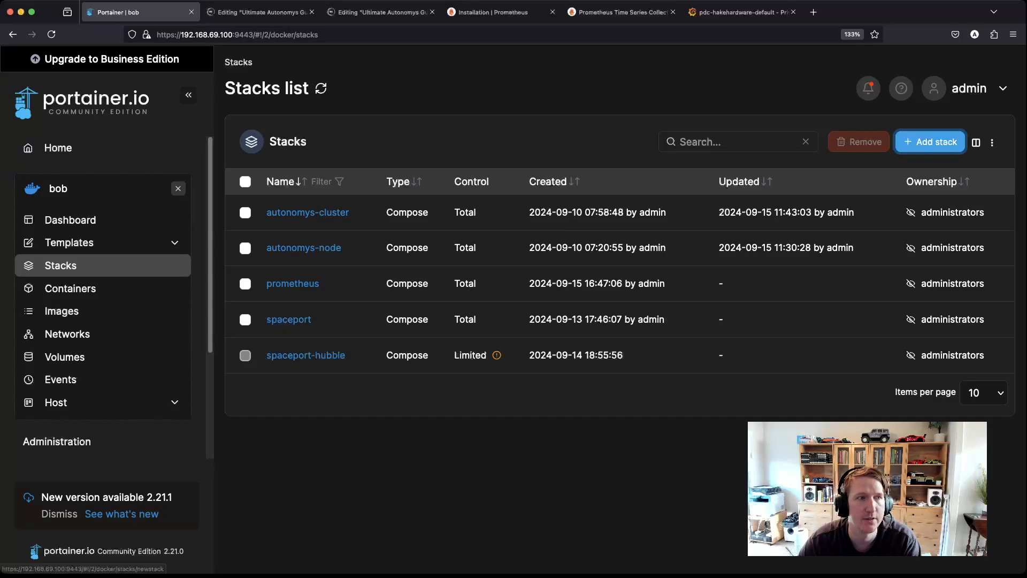
left_click(930, 141)
type("grafana-pdc")
left_click(273, 414)
key("super+v")
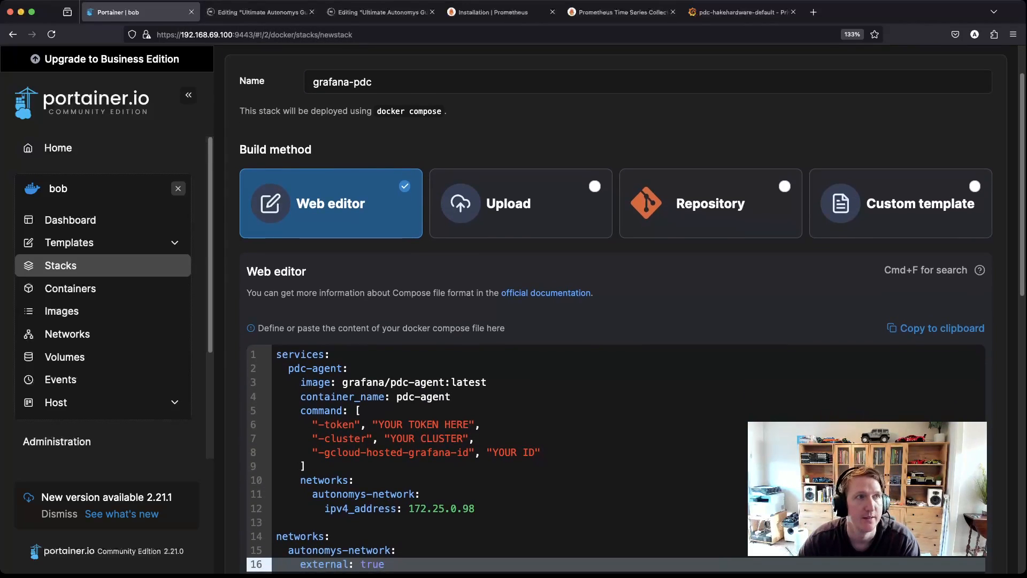
Step: Replace the YOUR TOKEN HERE placeholder with the PDC signing token copied from Grafana Cloud
left_click(742, 12)
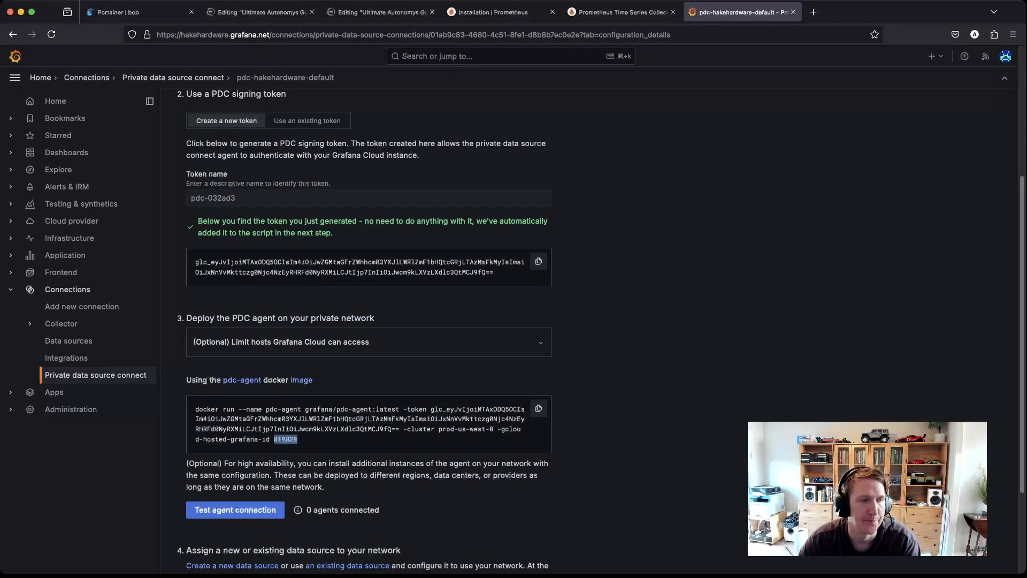
left_click(539, 261)
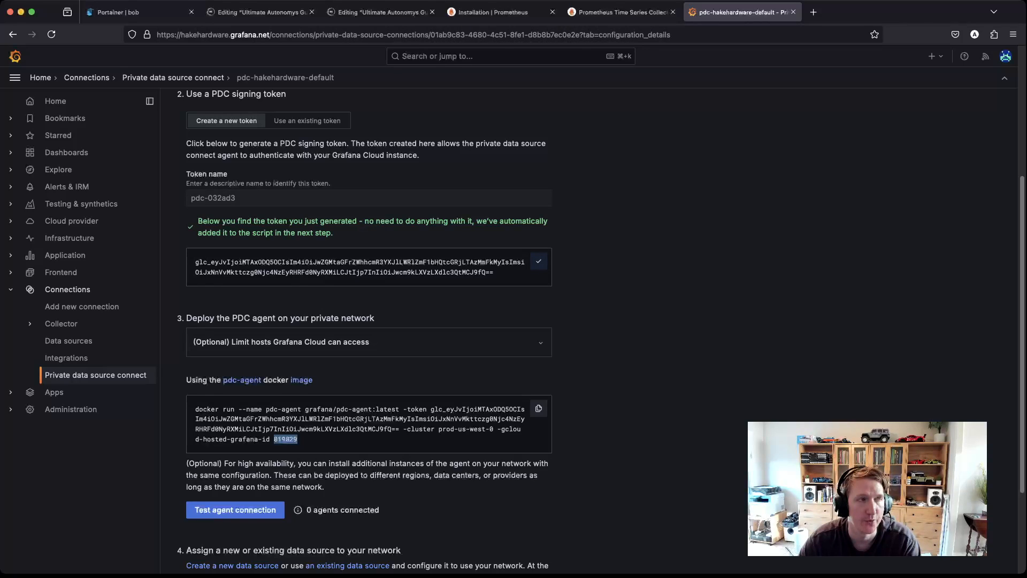
left_click(128, 12)
left_click_drag(378, 425, 469, 424)
key("super+v")
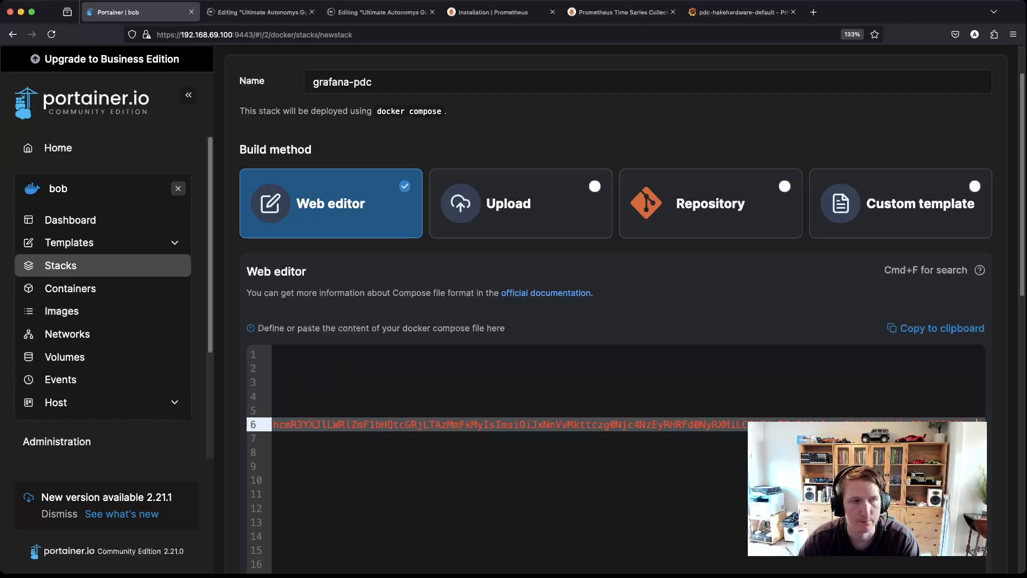
scroll(469, 424, "up", 1)
scroll(469, 425, "down", 2)
key("Down")
key("Down")
key("Down")
key("Down")
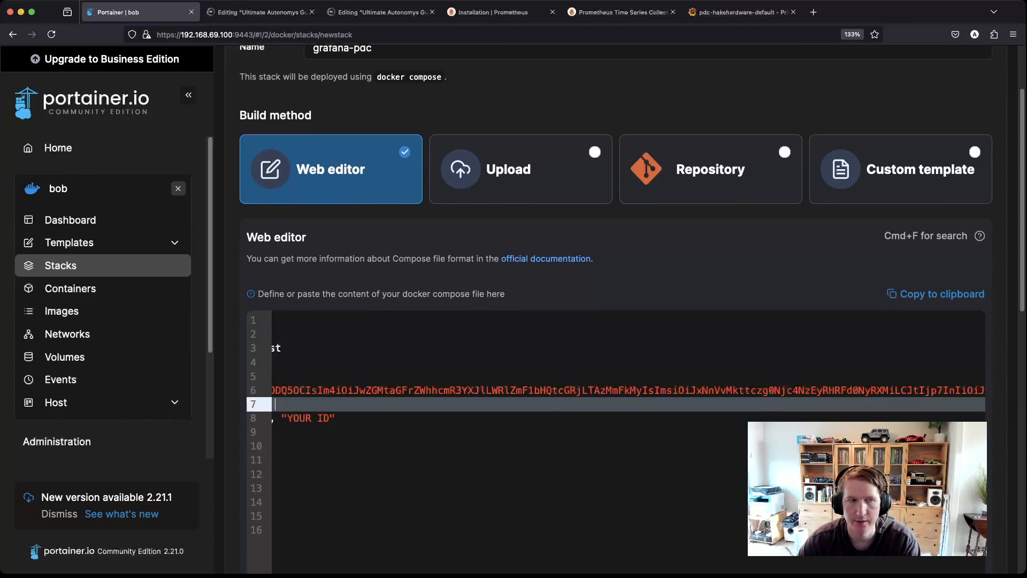
key("Down")
key("Down")
key("Down")
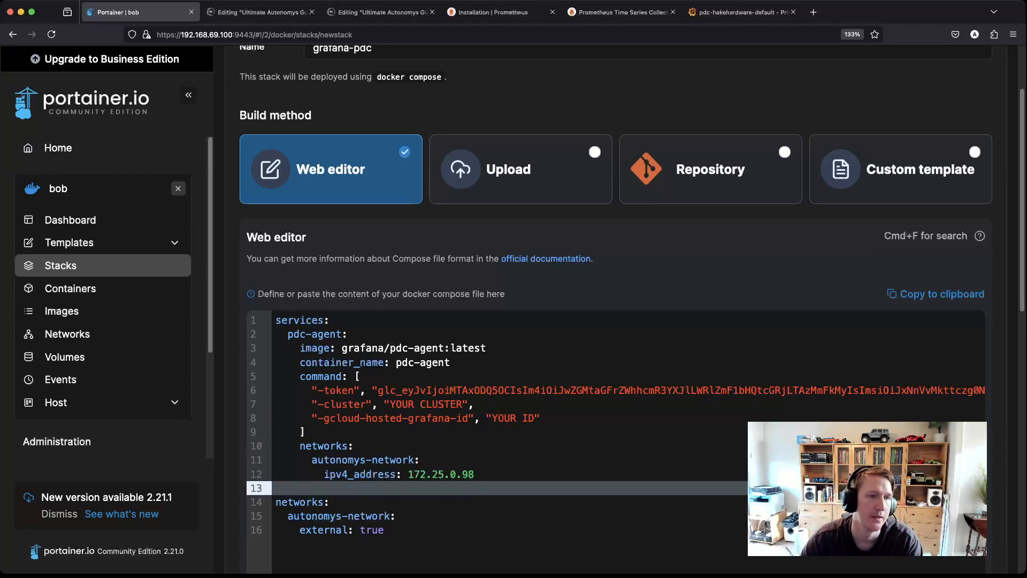
Step: Replace the YOUR CLUSTER placeholder with prod-us-west-0
left_click(741, 11)
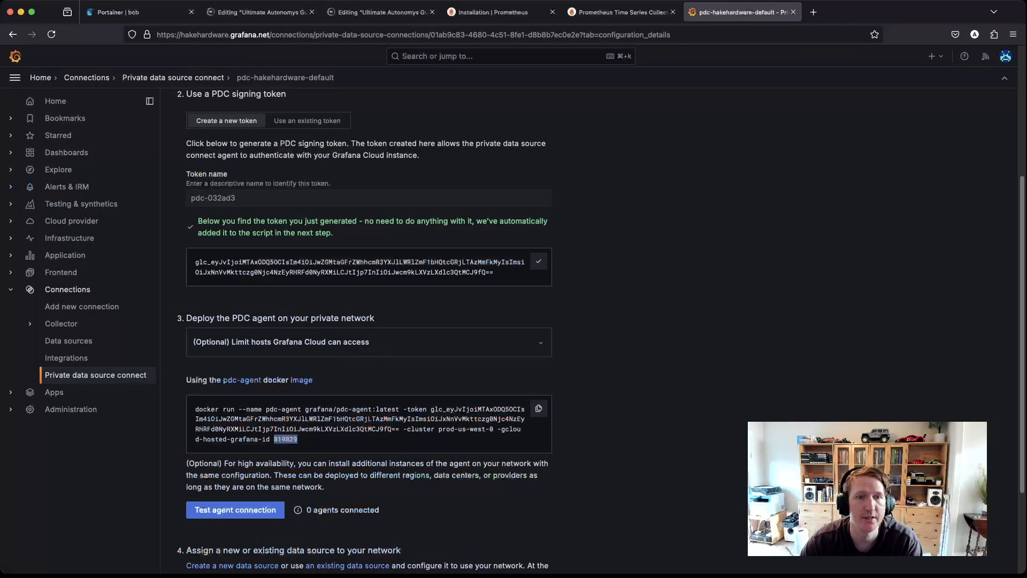
left_click_drag(439, 428, 493, 428)
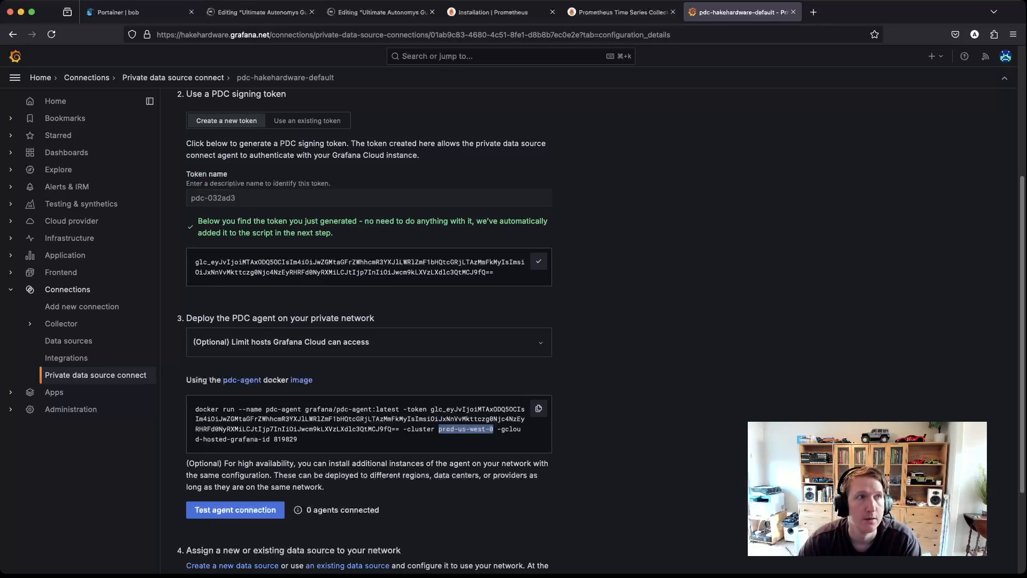
left_click(139, 12)
double_click(431, 404)
left_click_drag(432, 404, 402, 404)
key("super+v")
Step: Replace the YOUR ID placeholder with the hosted Grafana ID from the docker command
left_click(742, 11)
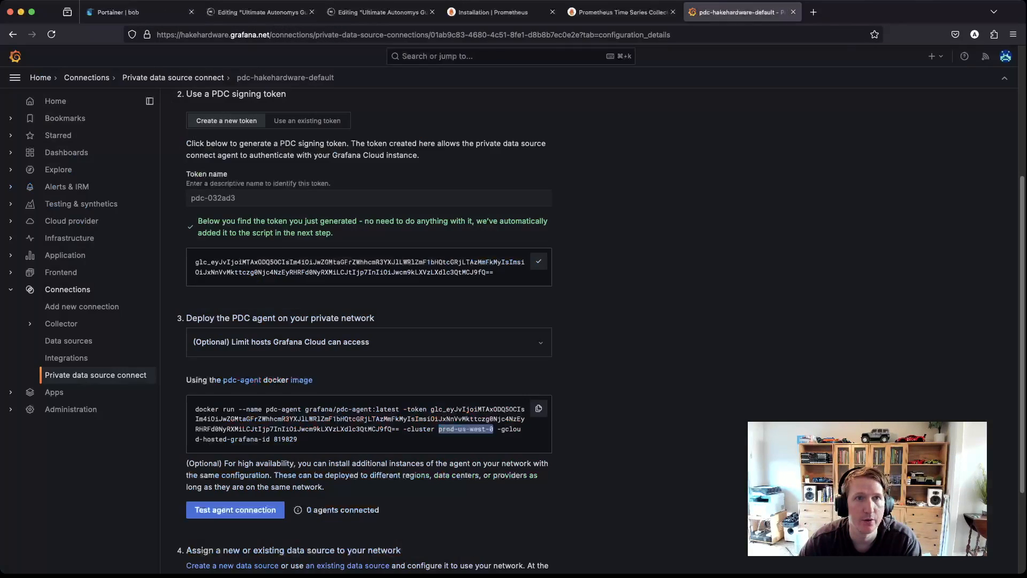
double_click(285, 439)
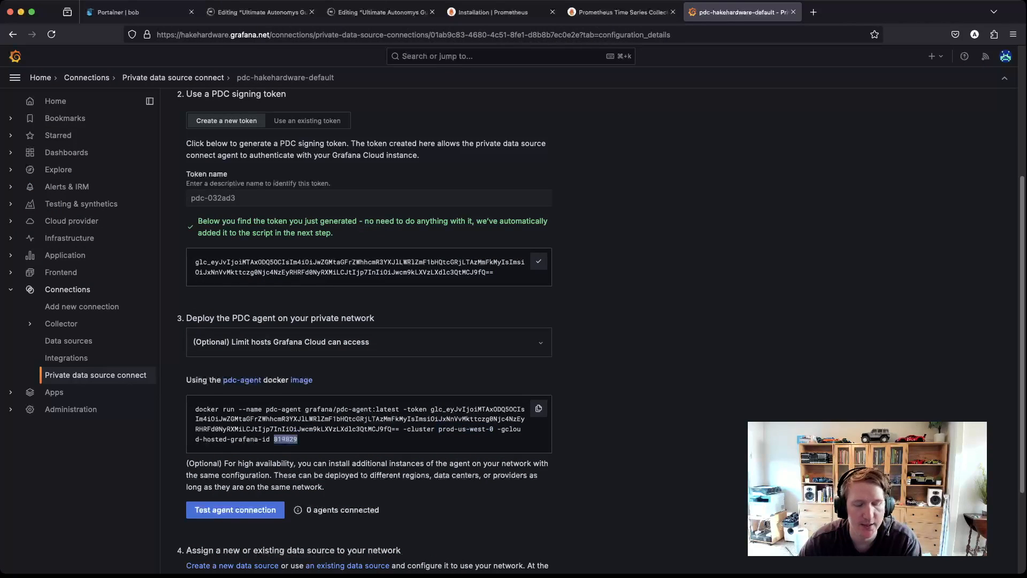
left_click(137, 12)
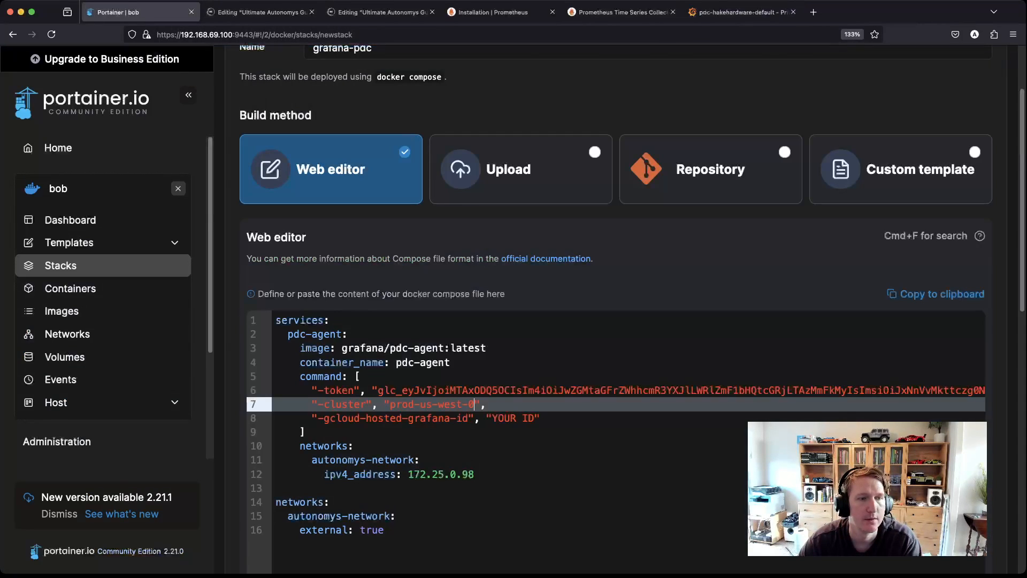
left_click_drag(491, 418, 535, 418)
key("super+v")
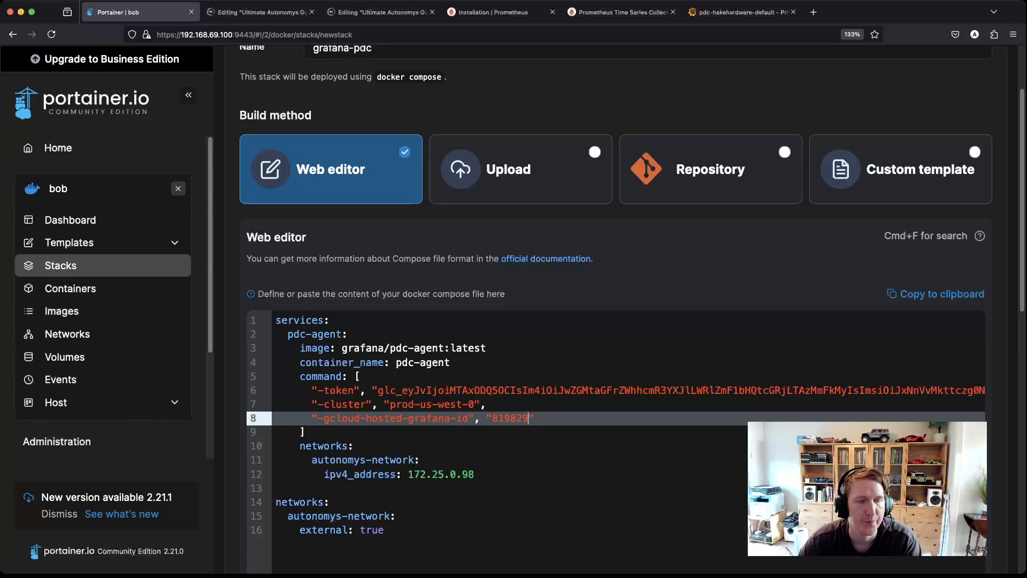
Step: Check address 172.25.0.98, autonomys-network and image grafana/pdc-agent, then deploy the stack
left_click(475, 474)
left_click_drag(475, 474, 408, 474)
left_click(475, 473)
key("shift+Left")
key("shift+Left")
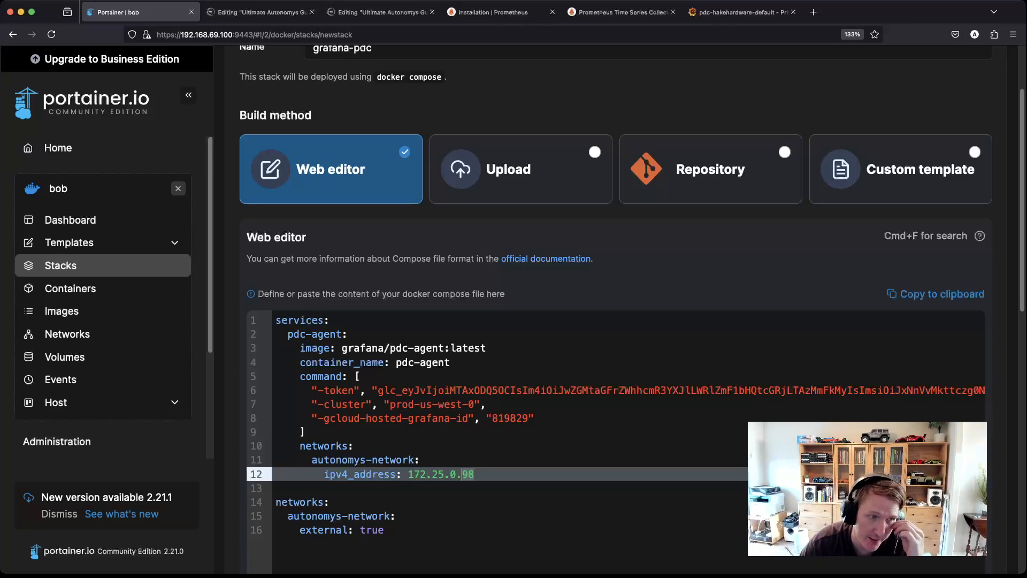
scroll(391, 492, "down", 1)
left_click(391, 492)
key("alt+shift+Left")
key("alt+shift+Left")
key("alt+shift+Left")
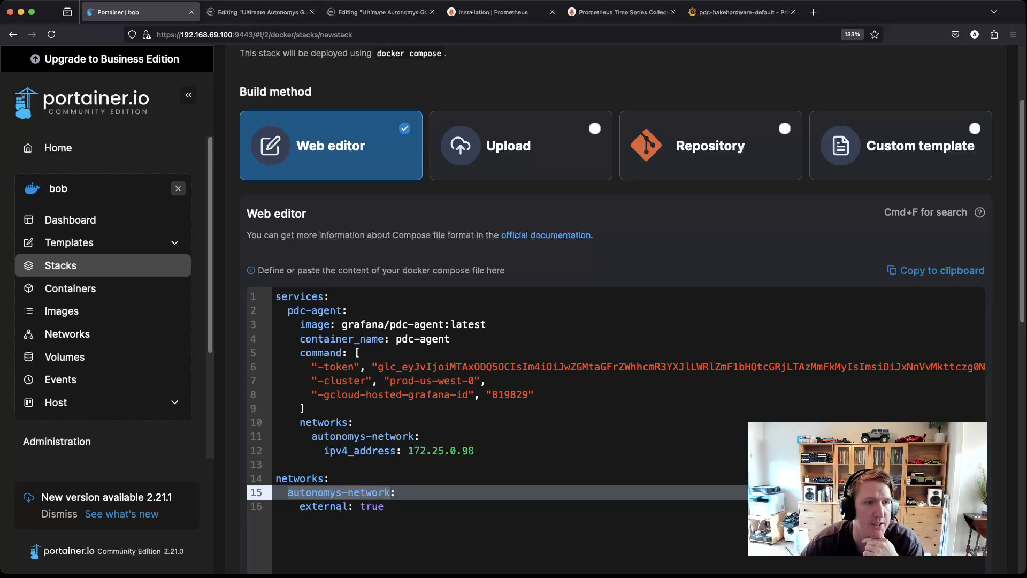
left_click_drag(342, 325, 444, 325)
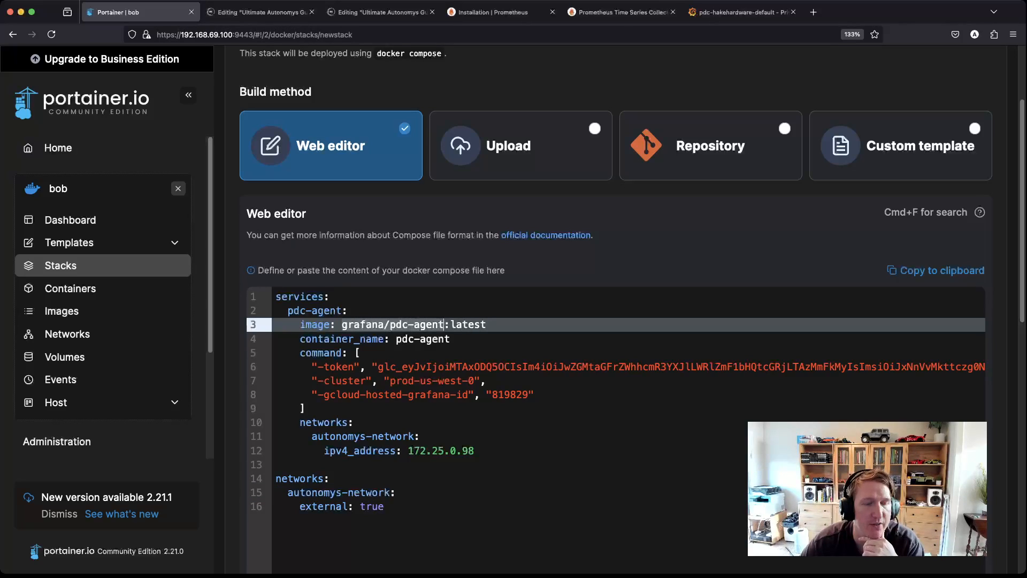
left_click(449, 339)
scroll(615, 321, "down", 10)
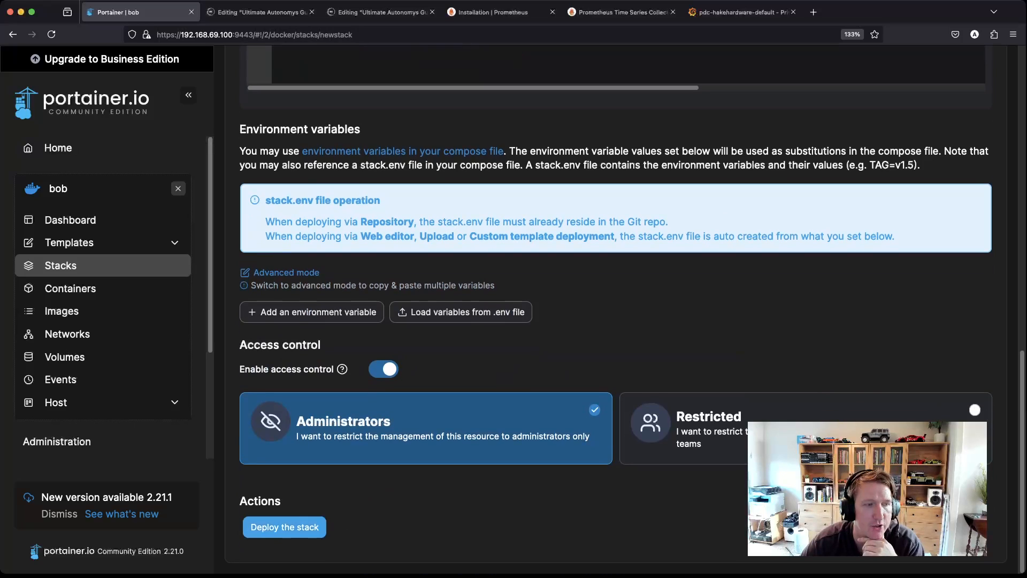
left_click(284, 527)
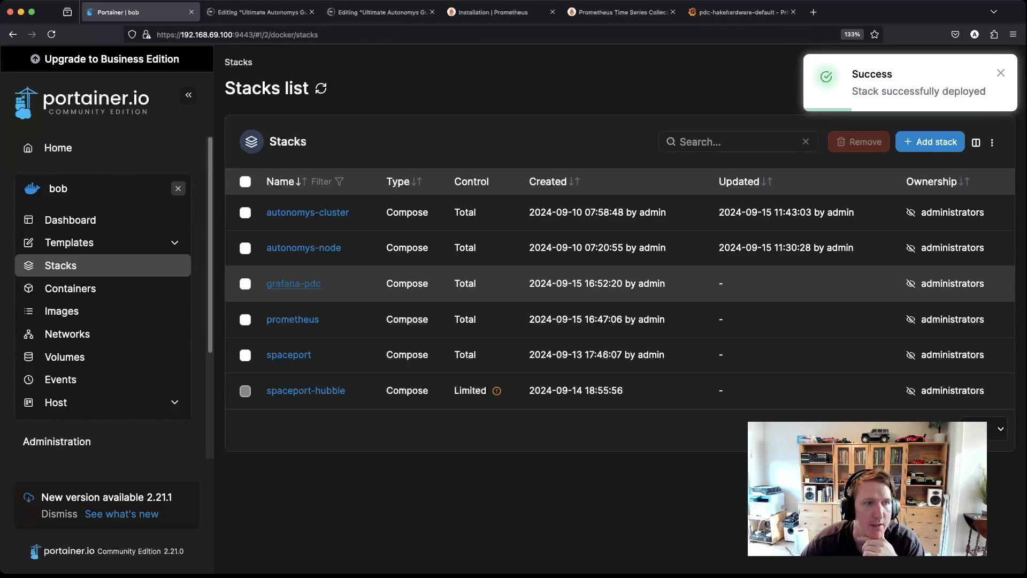
Step: Read the grafana-pdc pdc-agent container logs, which report invalid credentials
left_click(293, 283)
left_click(417, 531)
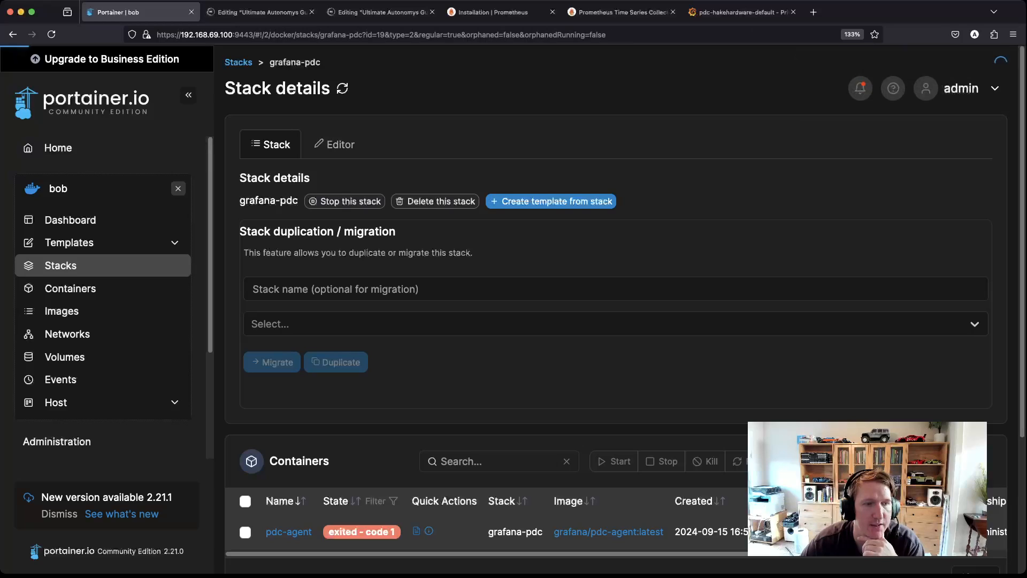
scroll(417, 531, "down", 1)
scroll(615, 310, "down", 1)
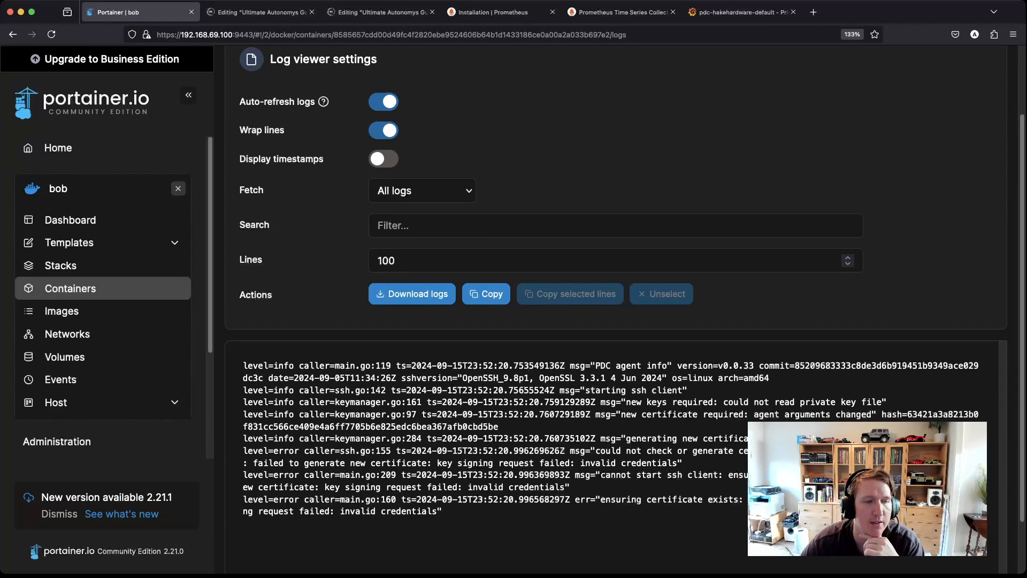
scroll(615, 310, "up", 3)
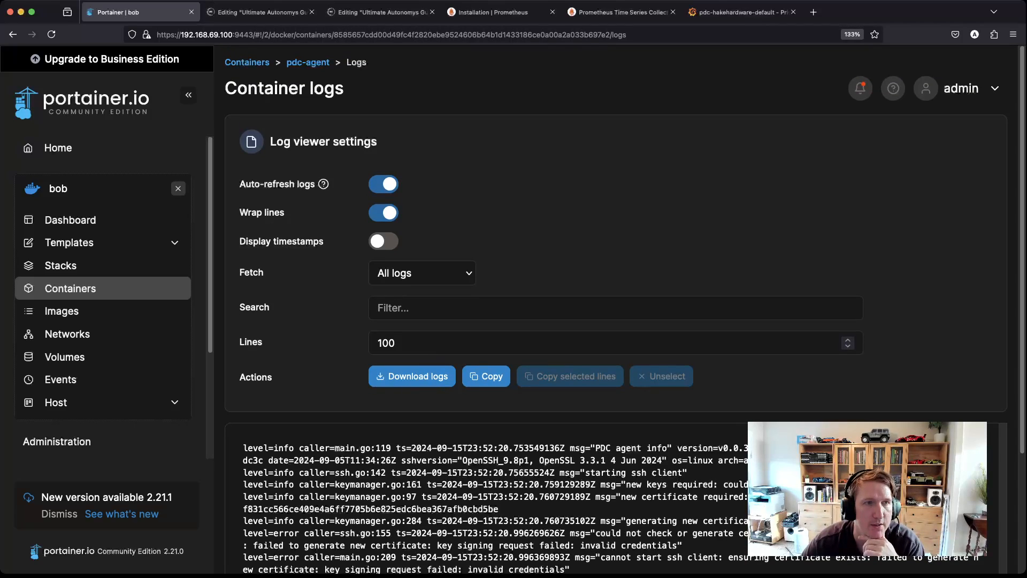
key("super+Left")
Step: Select the token on line 6 of the stack's compose file in the Editor
left_click(334, 145)
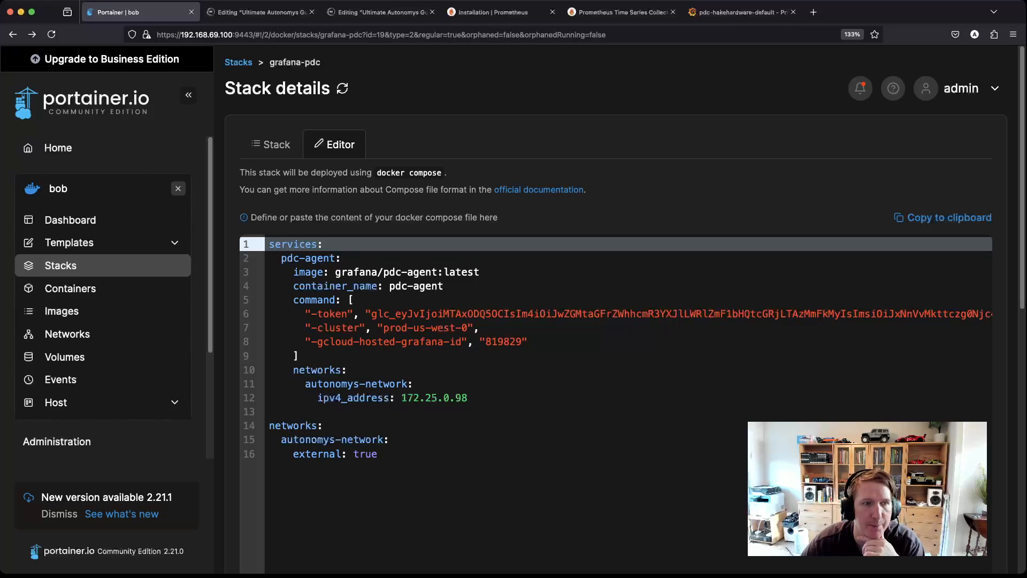
left_click(377, 454)
left_click_drag(845, 314, 996, 314)
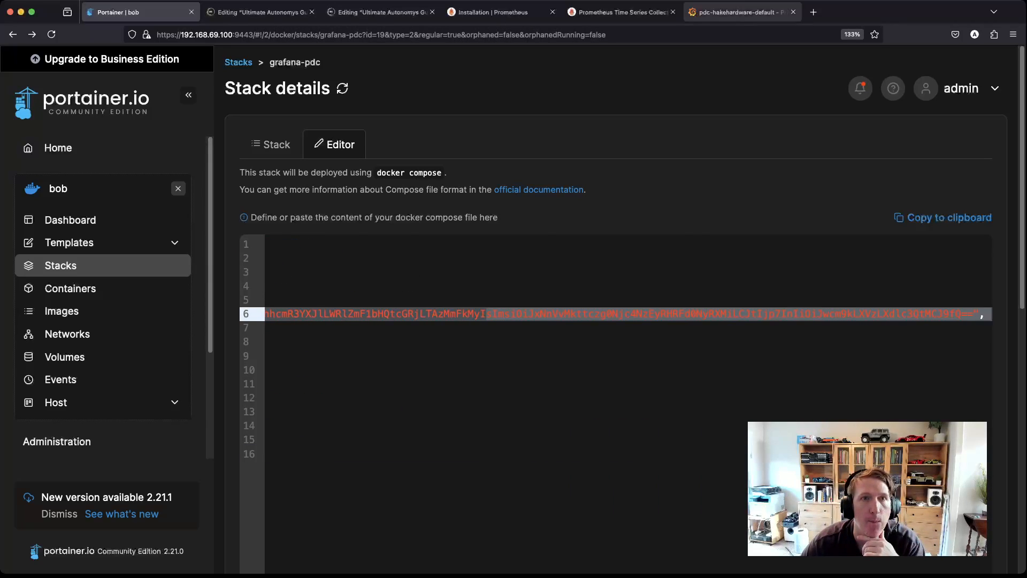
left_click(741, 12)
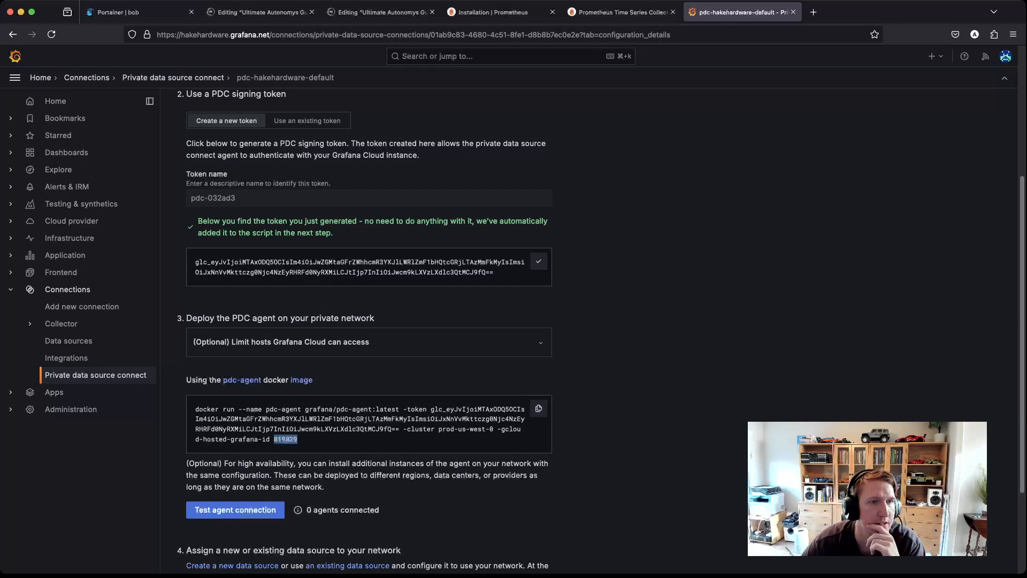
Step: Reload the PDC page, choose Docker, and generate and copy the new pdc-2a6e81 signing token
scroll(601, 331, "down", 3)
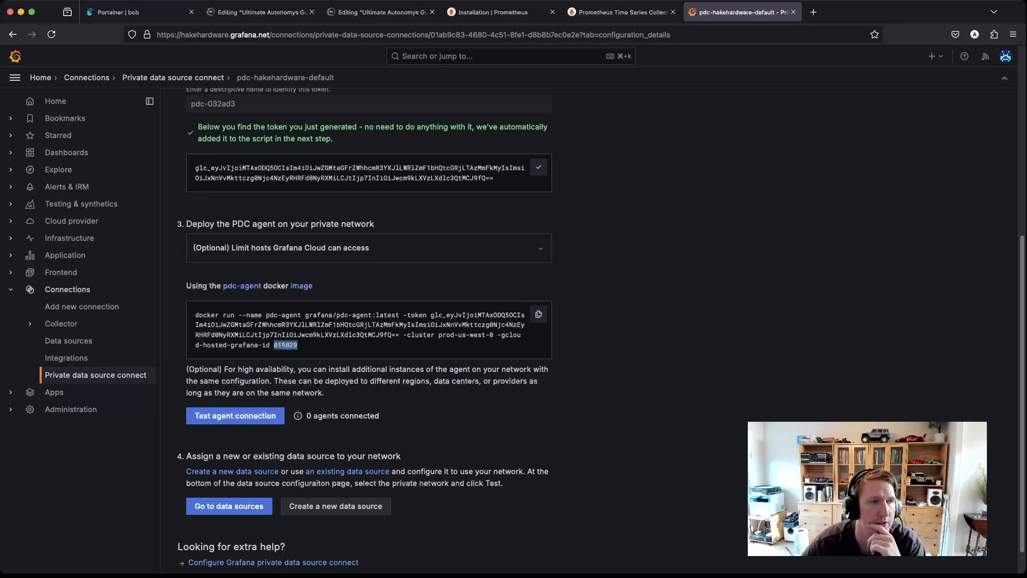
scroll(601, 326, "up", 8)
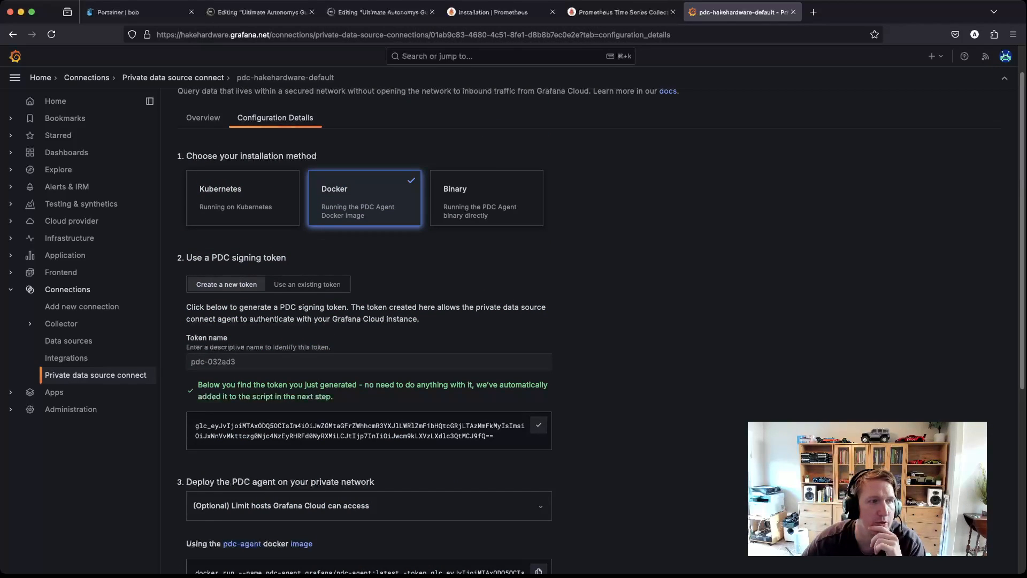
left_click(307, 285)
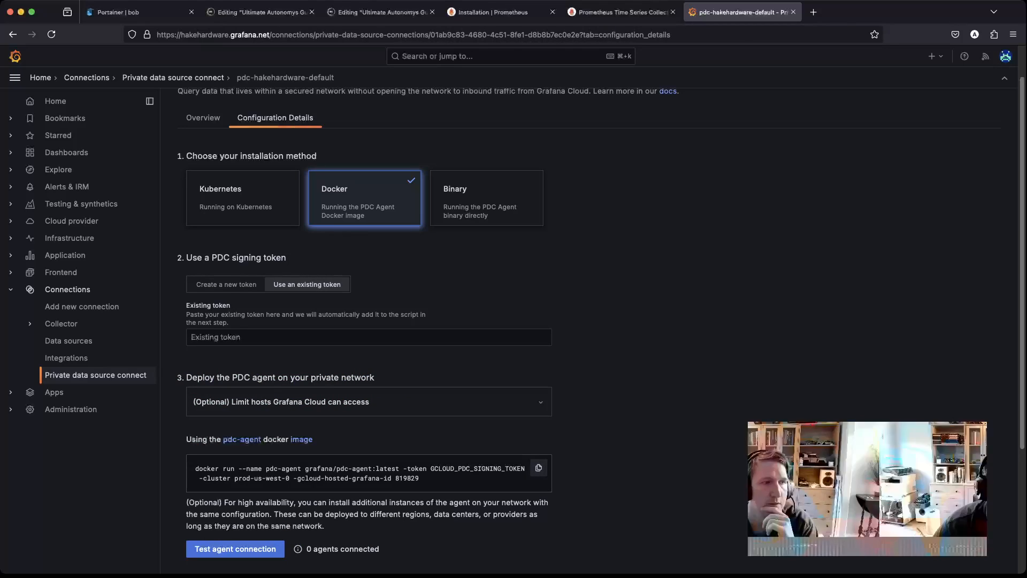
left_click(226, 285)
left_click(51, 35)
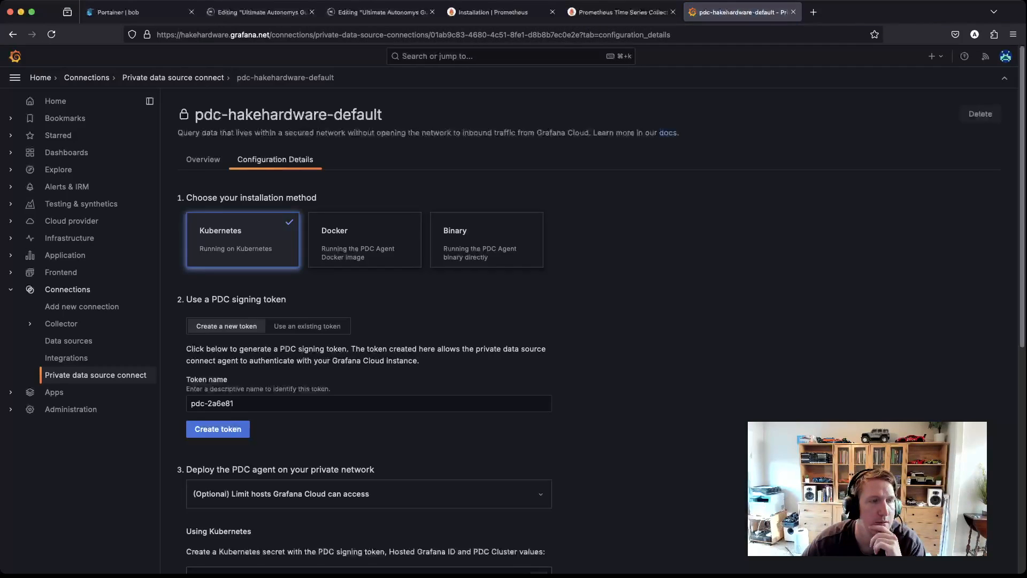
left_click(364, 239)
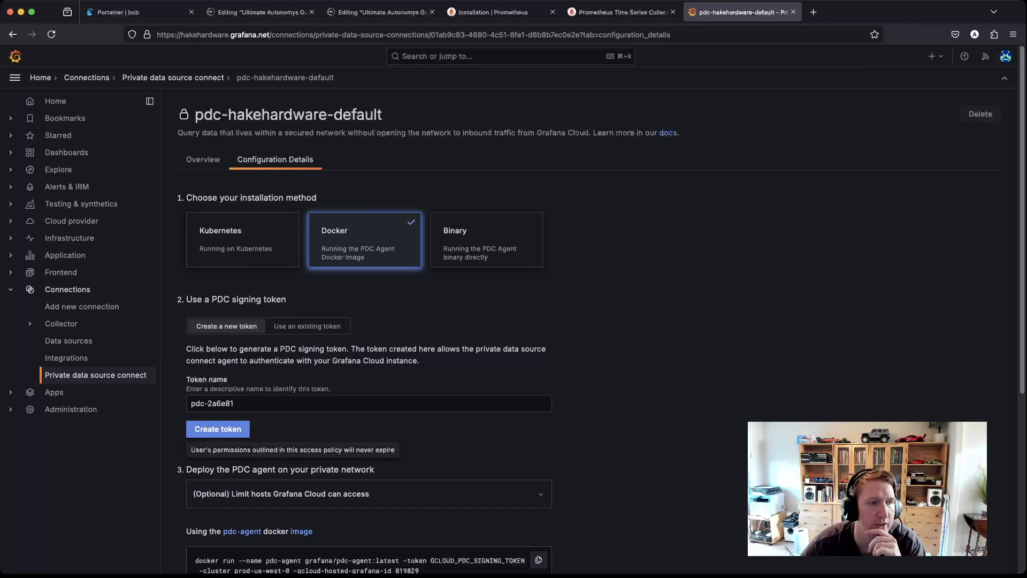
left_click(217, 428)
scroll(369, 375, "down", 1)
left_click(539, 449)
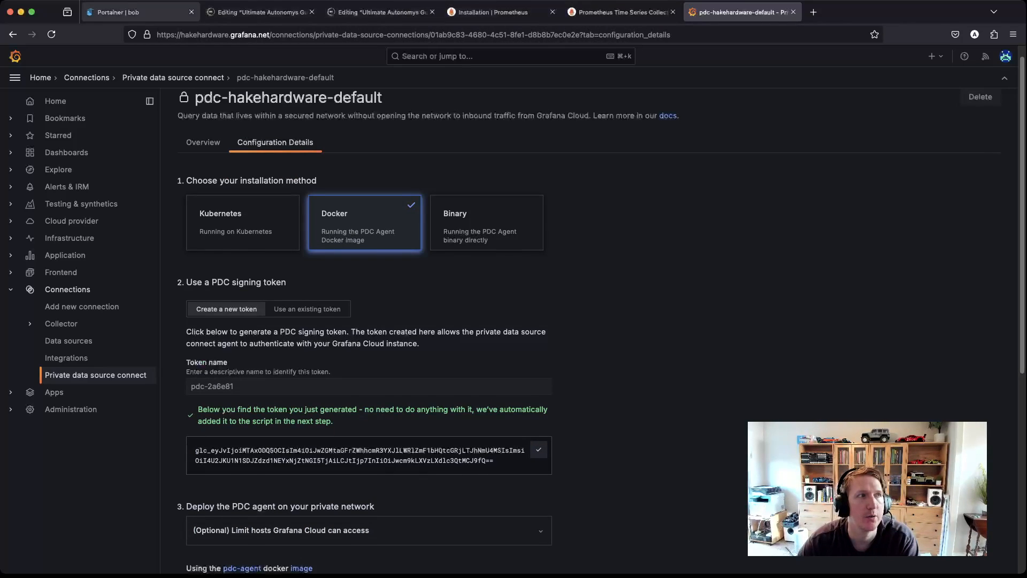
left_click(140, 12)
Step: Replace the pdc-agent's old token on line 6 with the new one and force-update the grafana-pdc stack
left_click(615, 300)
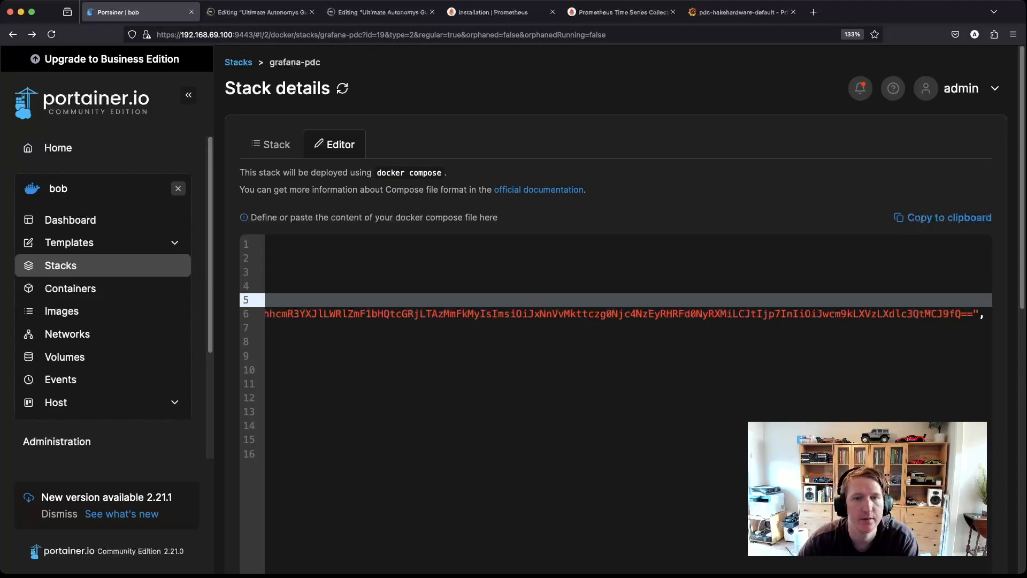
left_click_drag(974, 314, 371, 314)
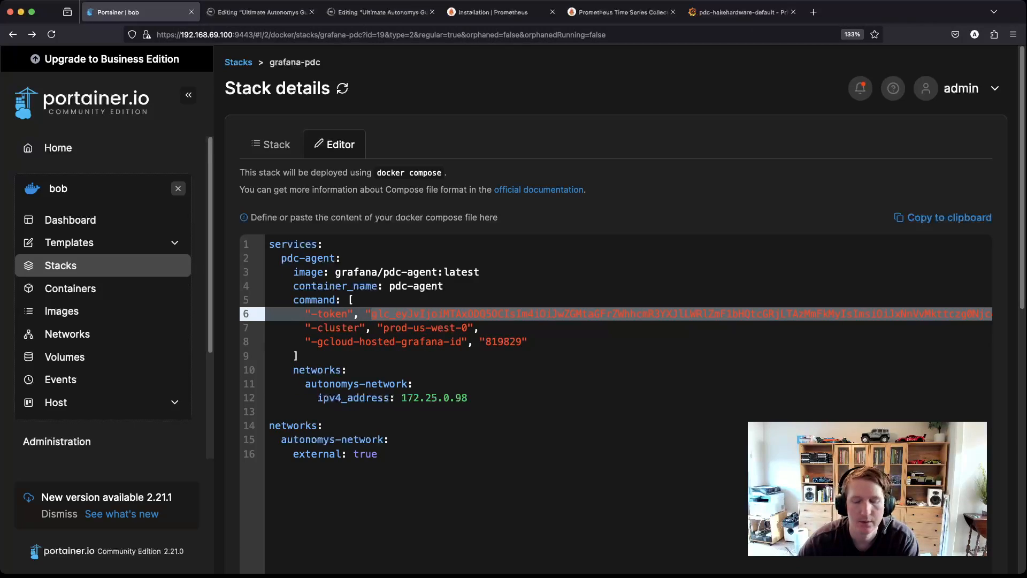
key("BackSpace")
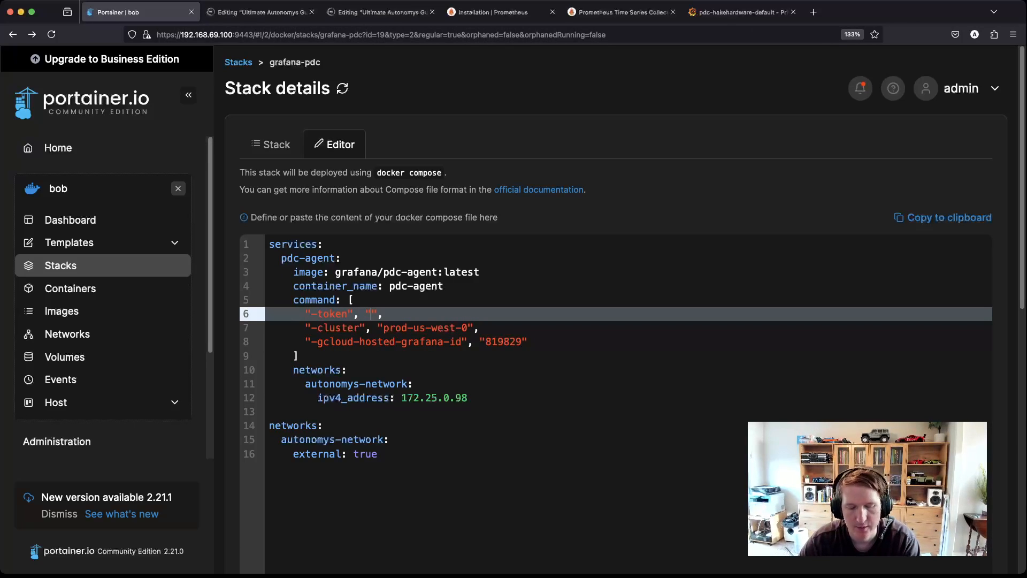
key("super+v")
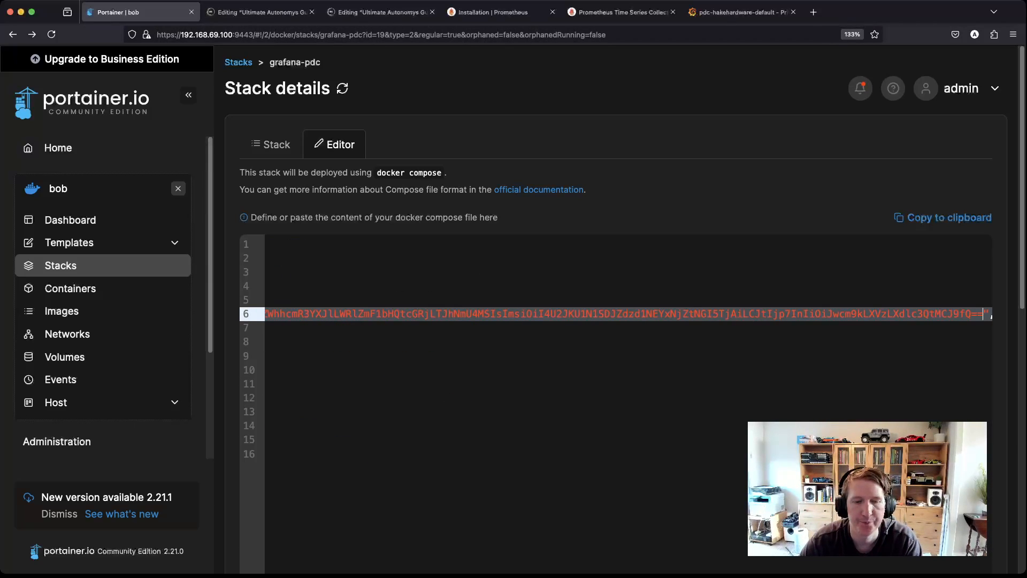
scroll(285, 394, "down", 6)
left_click(286, 394)
left_click(587, 369)
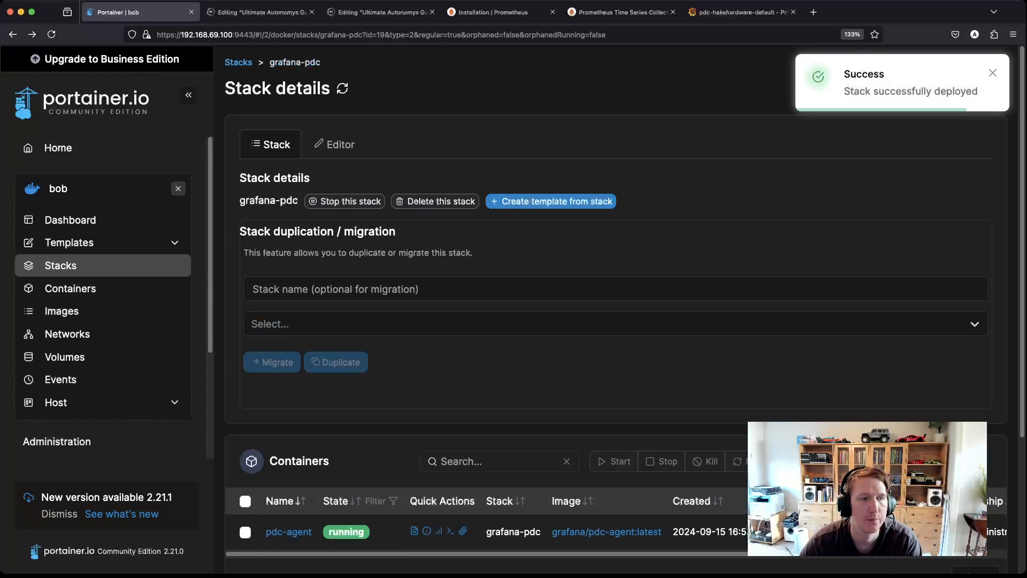
Step: Review the pdc-agent container's startup logs, then go back to the Grafana connection page
left_click(414, 531)
scroll(414, 530, "down", 2)
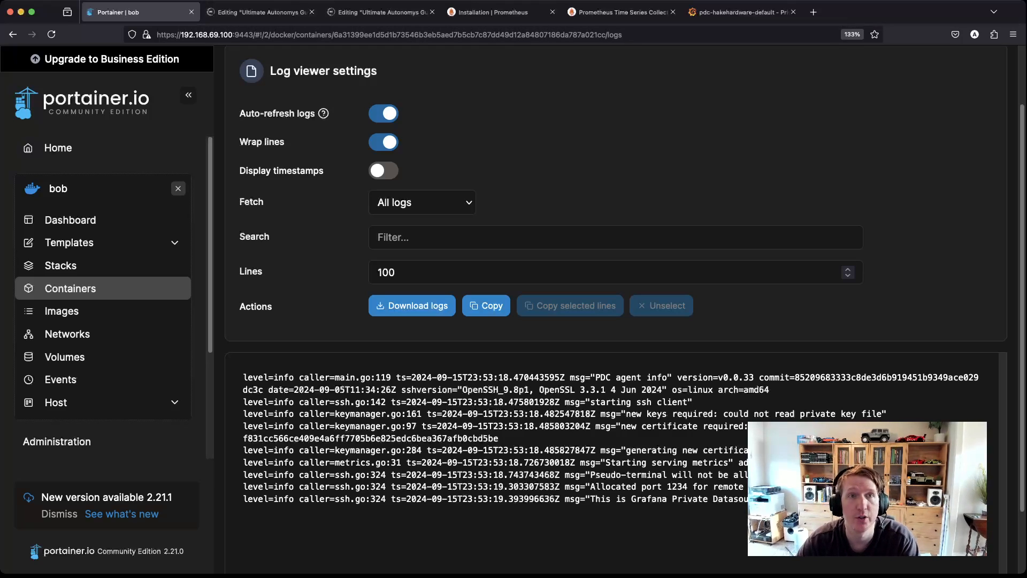
left_click(741, 12)
Step: Test the agent connection so Grafana Cloud shows 1 agent connected, then return to the Substack draft
scroll(599, 332, "down", 6)
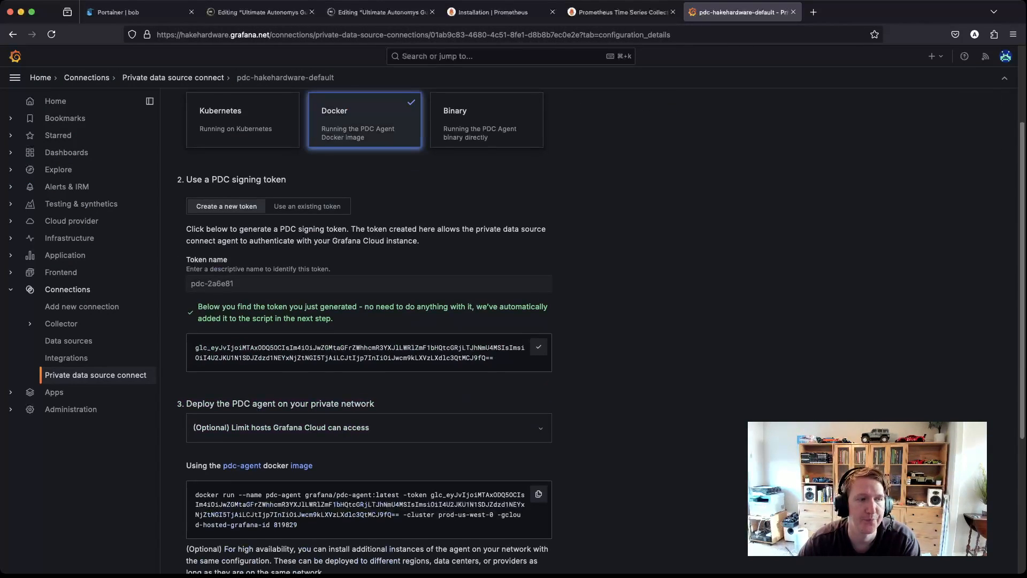
left_click(235, 383)
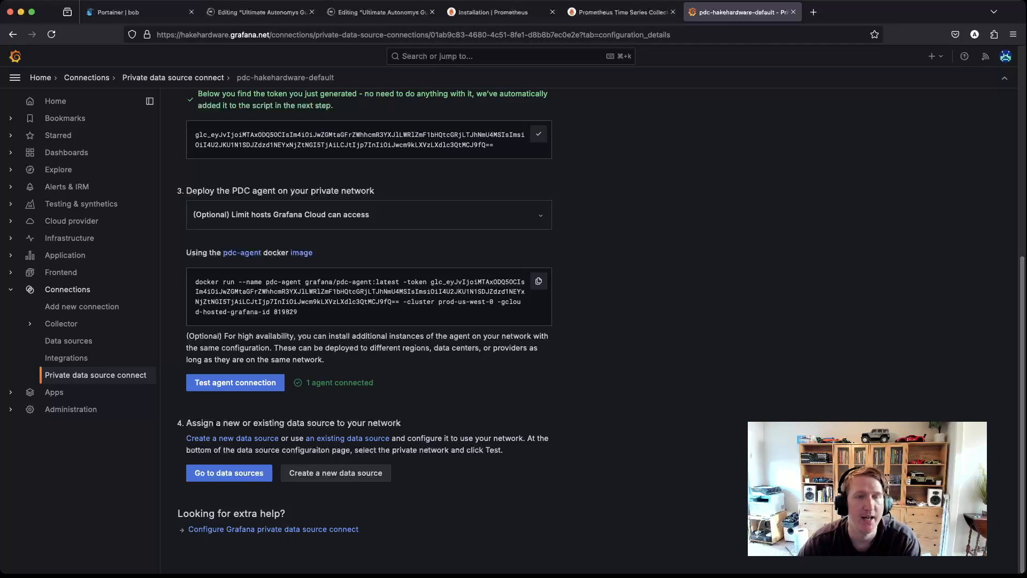
left_click(257, 12)
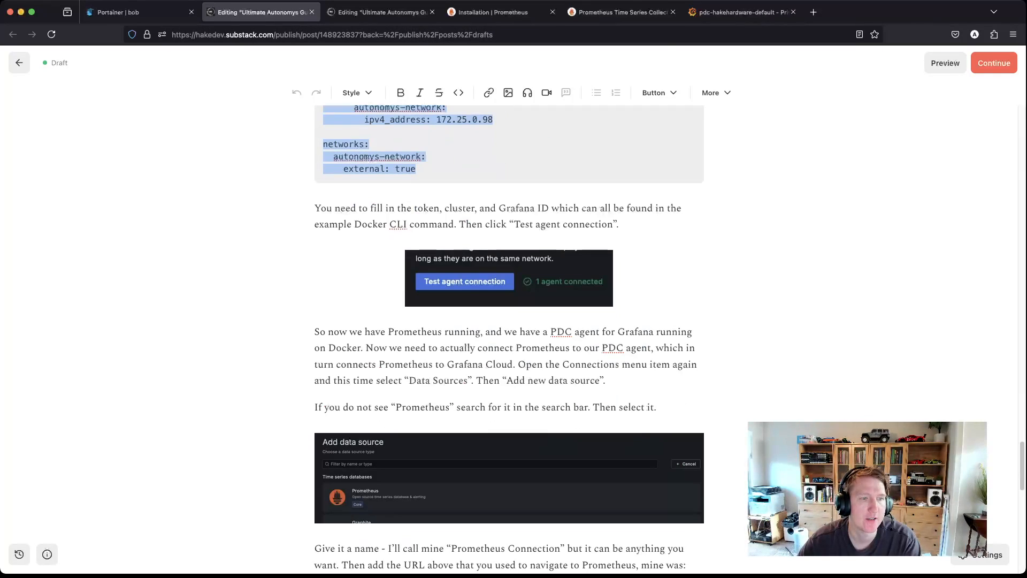
Step: Read ahead to the draft's data source steps, then return to the pdc-hakehardware-default Grafana page
scroll(509, 337, "down", 3)
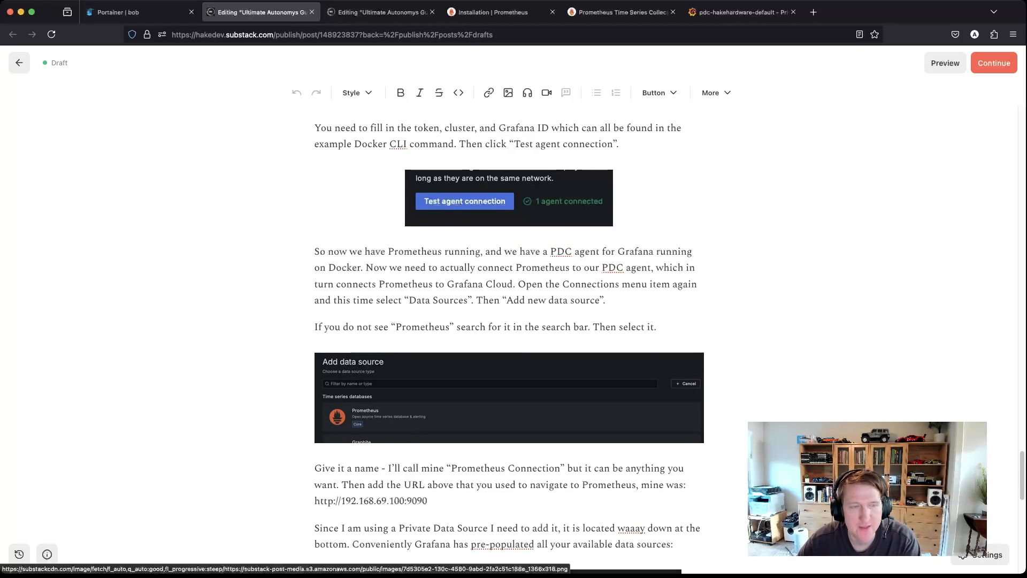
left_click(741, 12)
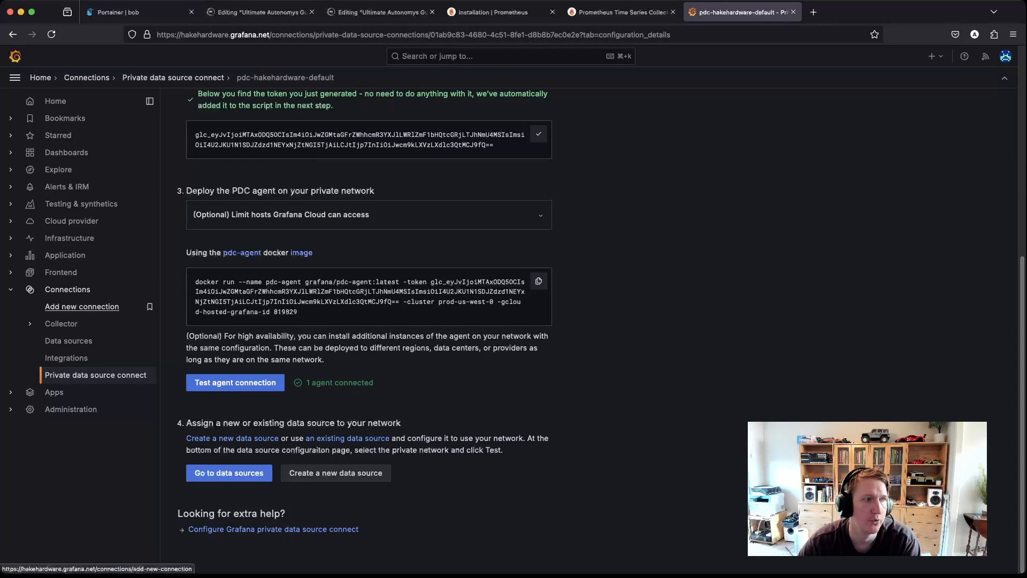
Step: Add a new Prometheus data source named 'Prometheus Connection'
left_click(68, 341)
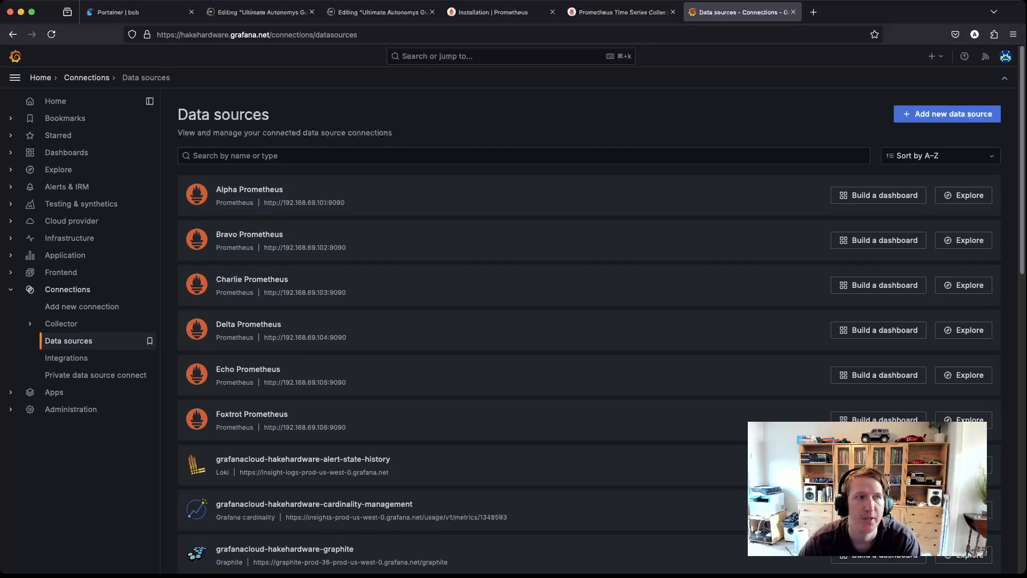
left_click(947, 114)
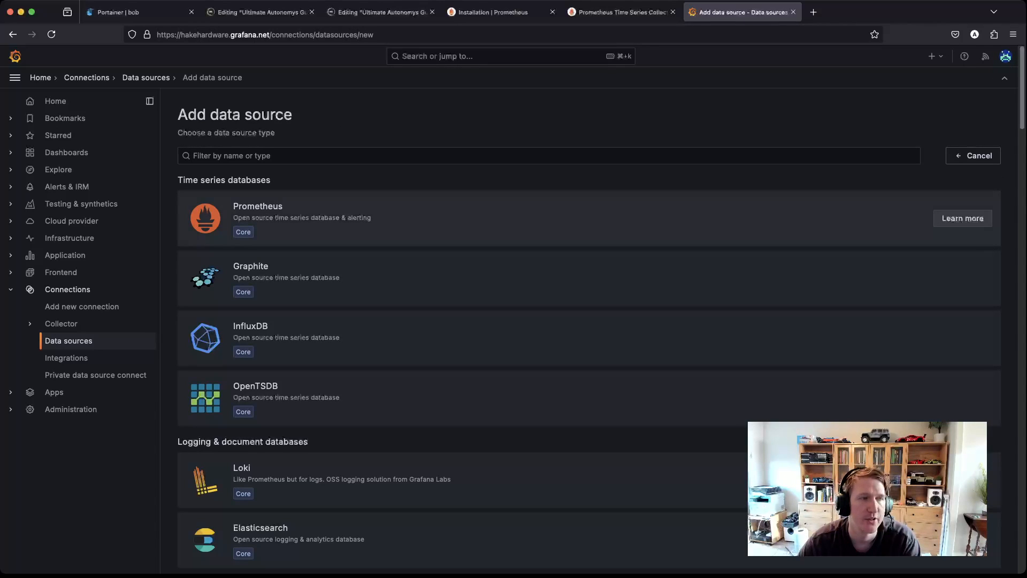
type("Prom")
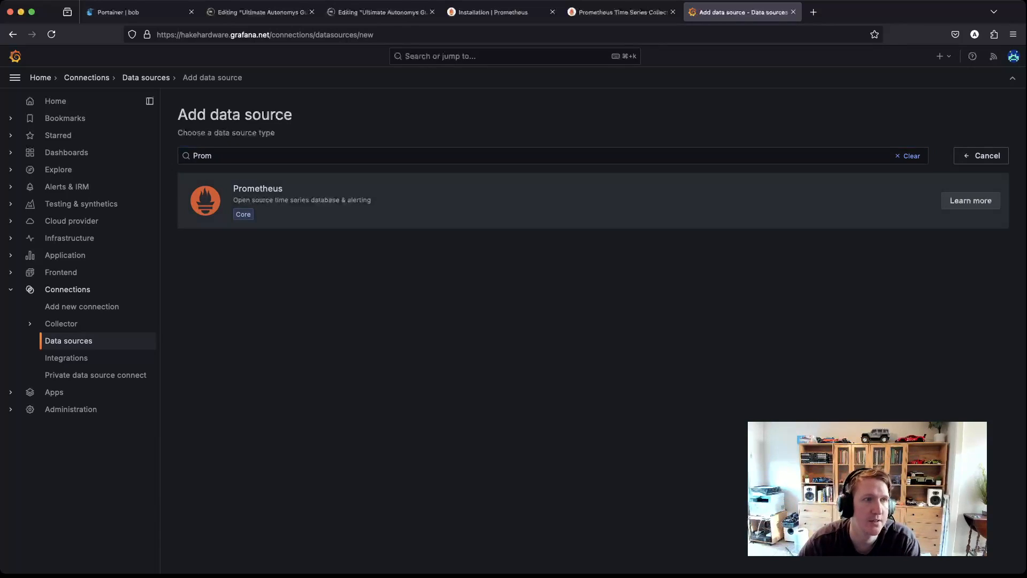
left_click(535, 200)
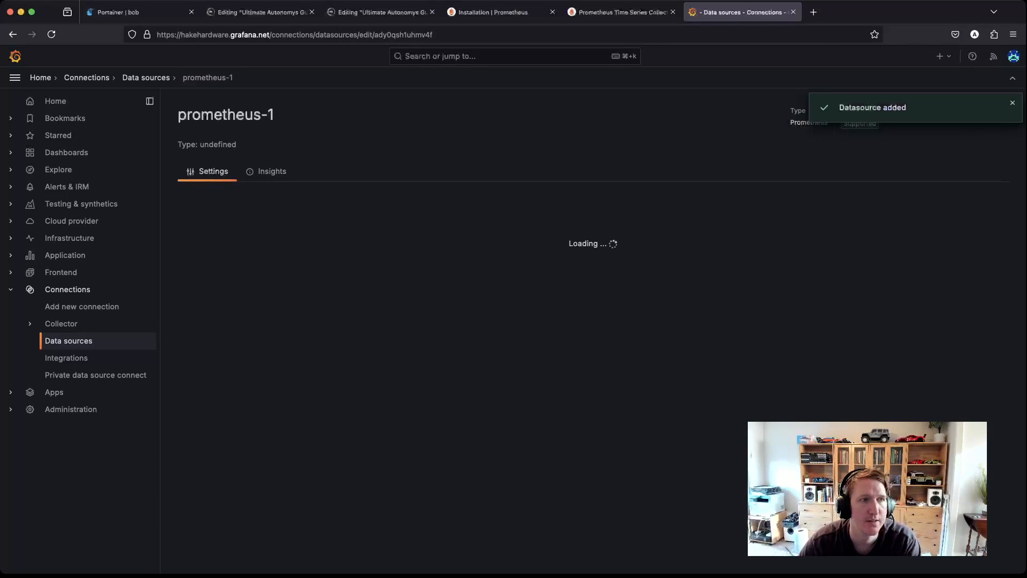
left_click(383, 357)
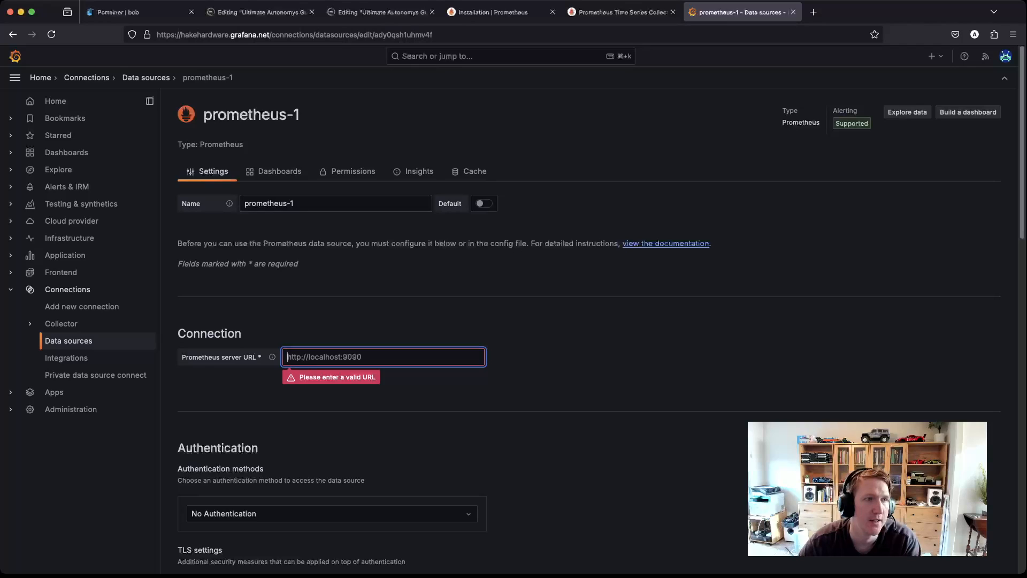
key("shift+Tab")
type("Pro")
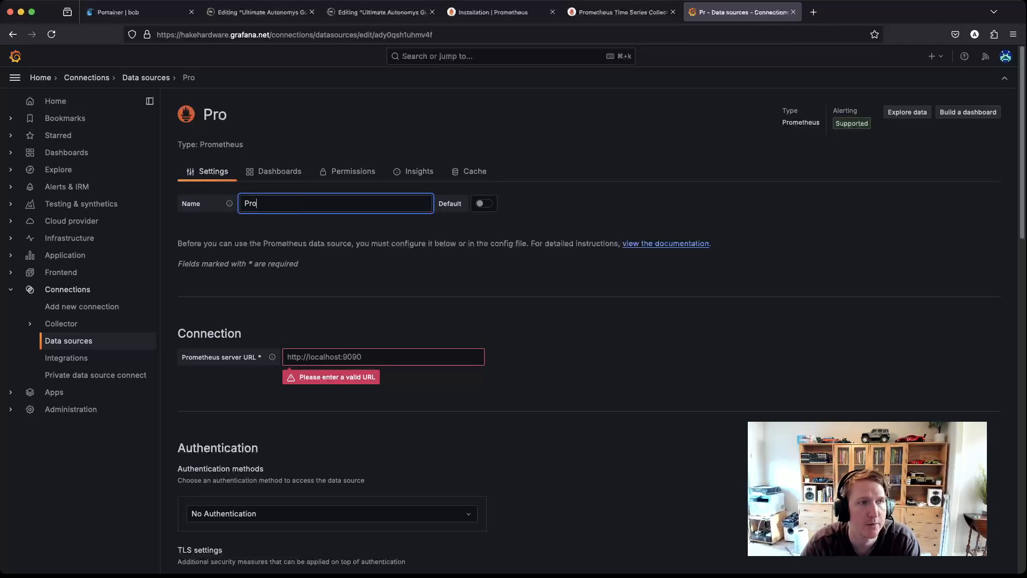
type("metheus")
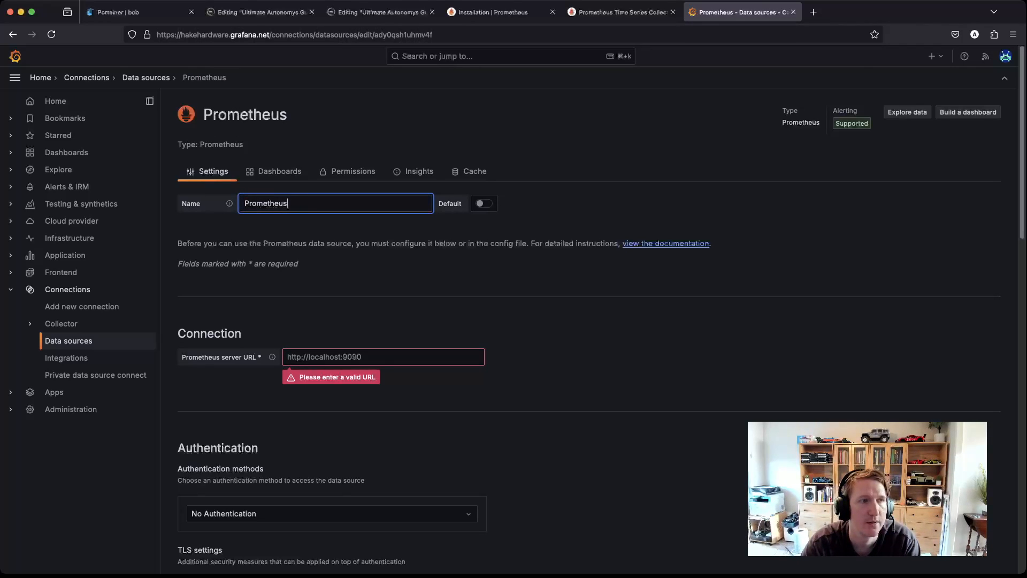
type(" Connection")
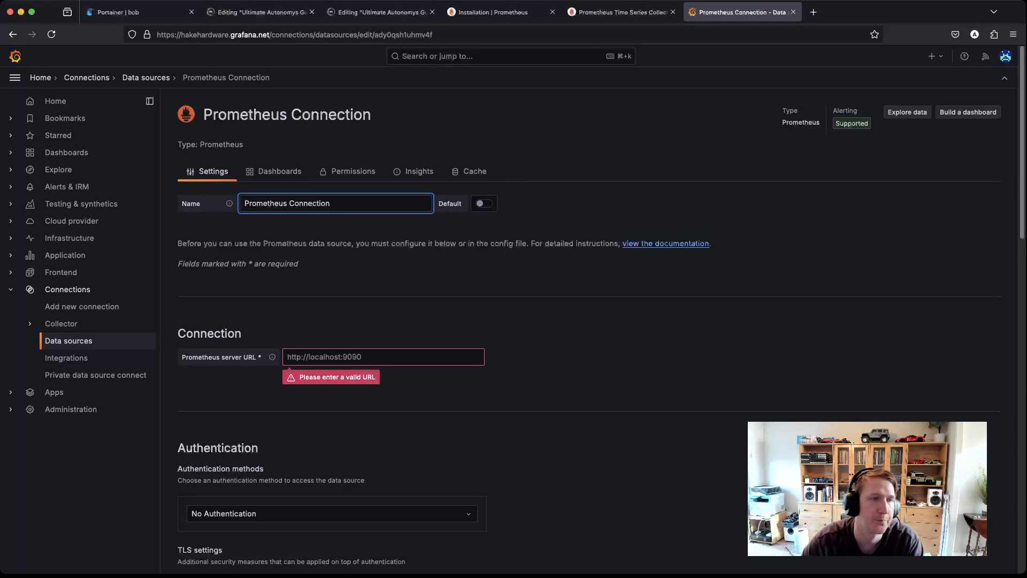
left_click(383, 357)
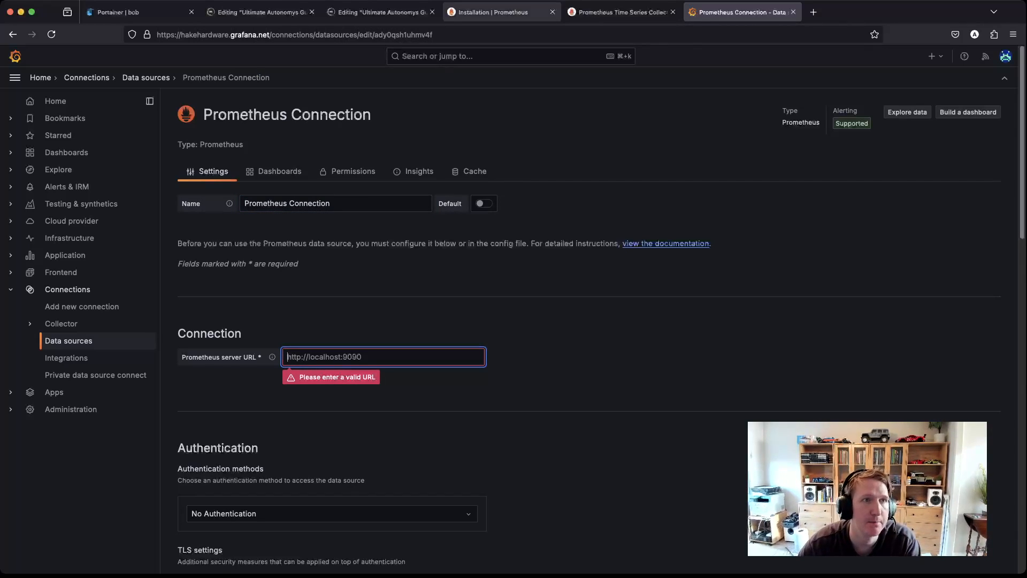
Step: Copy the Prometheus address from the Targets page and paste it as the server URL
left_click(492, 12)
key("ctrl+Tab")
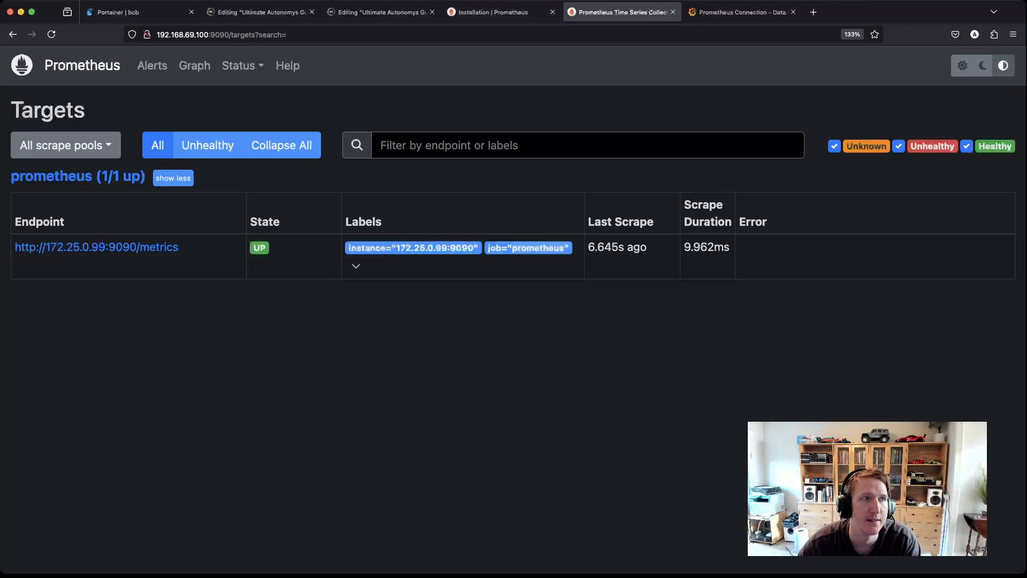
left_click(166, 35)
left_click(166, 34)
key("shift+Left")
key("shift+Left")
key("shift+Left")
key("shift+Left")
key("shift+Left")
key("shift+Left")
key("shift+Left")
key("shift+Left")
key("shift+Left")
key("shift+Left")
key("shift+Left")
key("shift+Left")
key("shift+Left")
key("shift+Left")
key("shift+Left")
key("shift+Left")
key("shift+Left")
key("shift+Left")
key("shift+Left")
key("super+c")
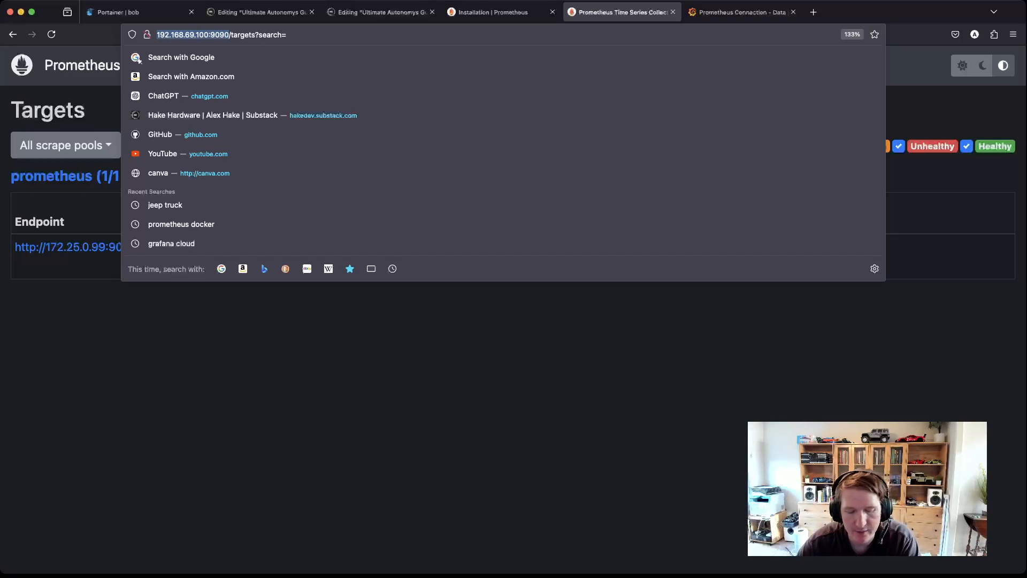
left_click(742, 12)
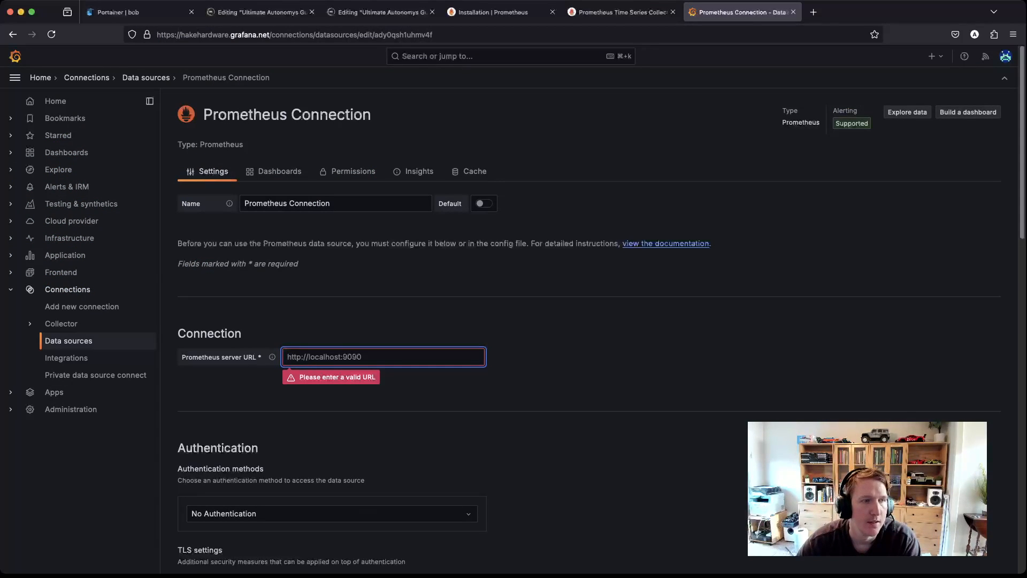
key("super+v")
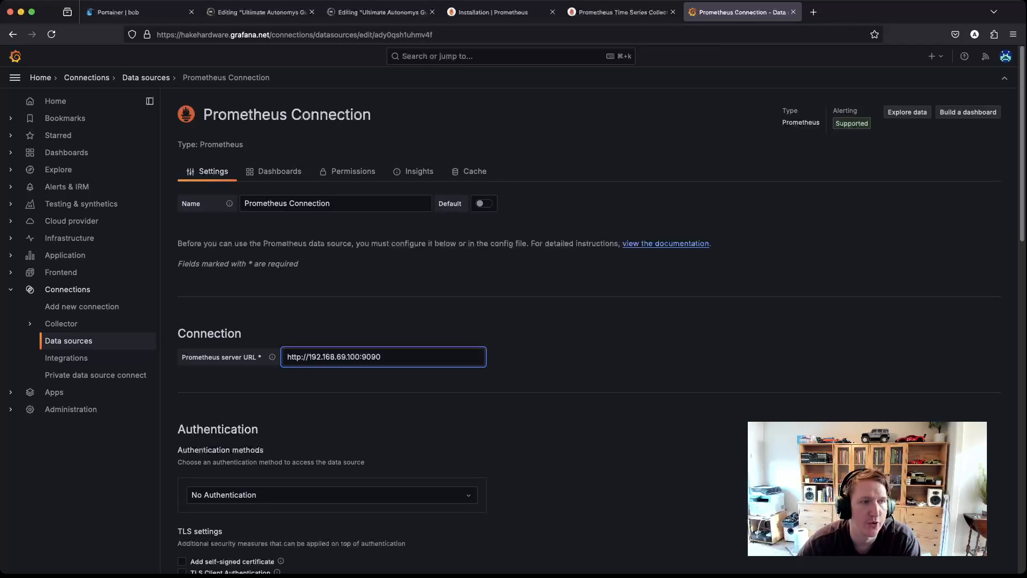
Step: Route the data source through the pdc-hakehardware-default connection and run Save & test
scroll(588, 332, "down", 5)
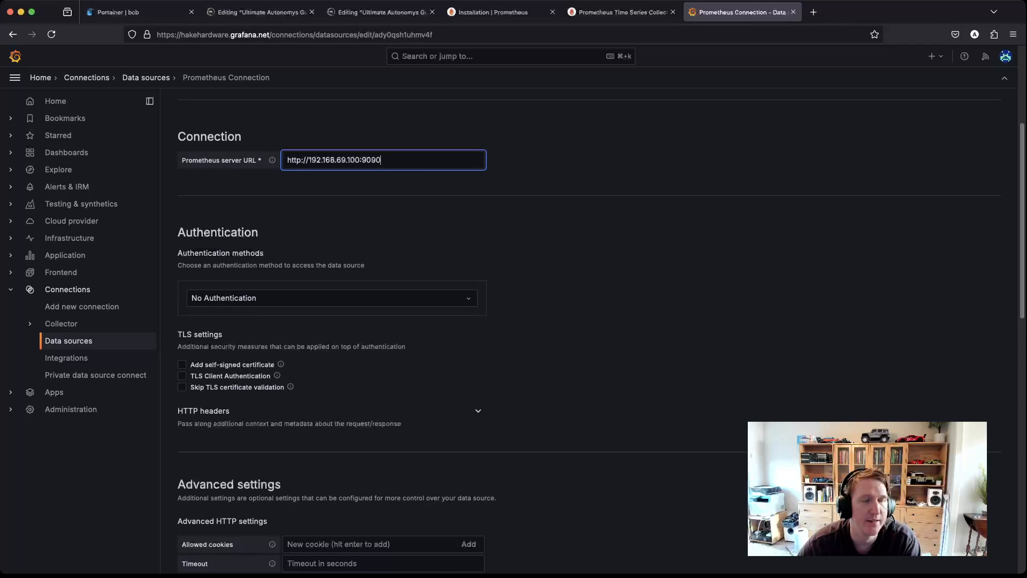
scroll(589, 331, "down", 12)
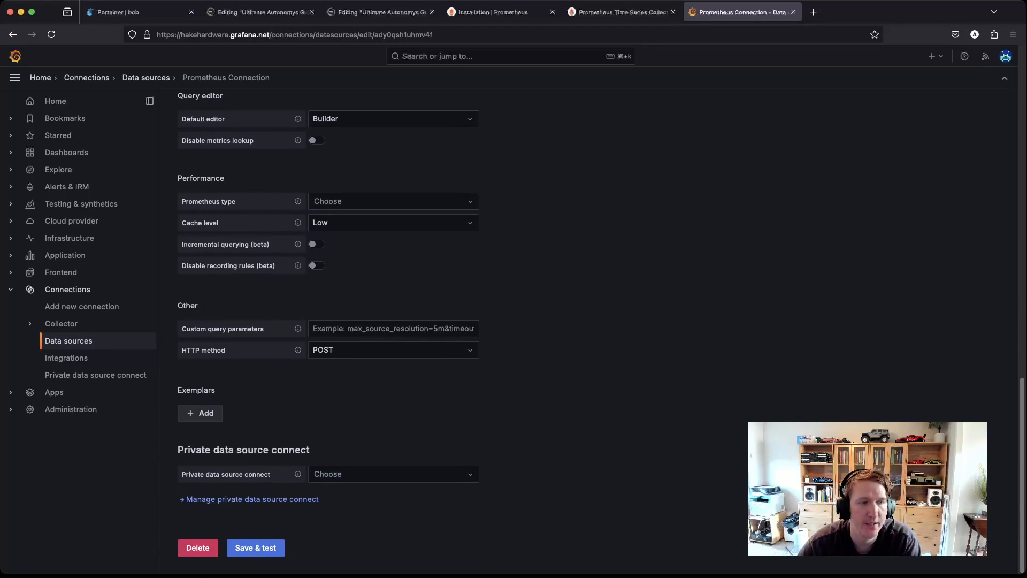
left_click(388, 474)
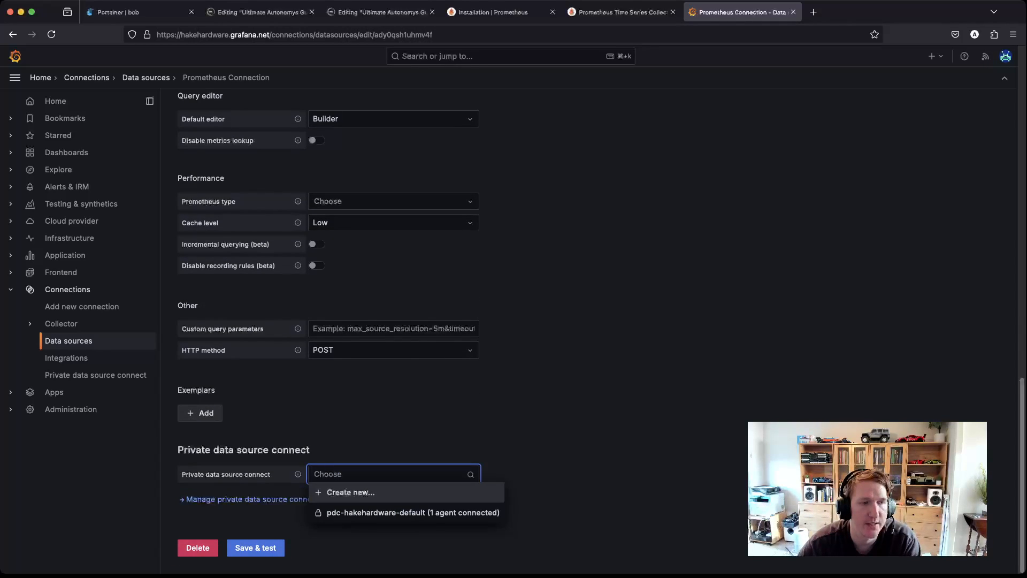
left_click(407, 512)
left_click(255, 547)
scroll(588, 322, "down", 2)
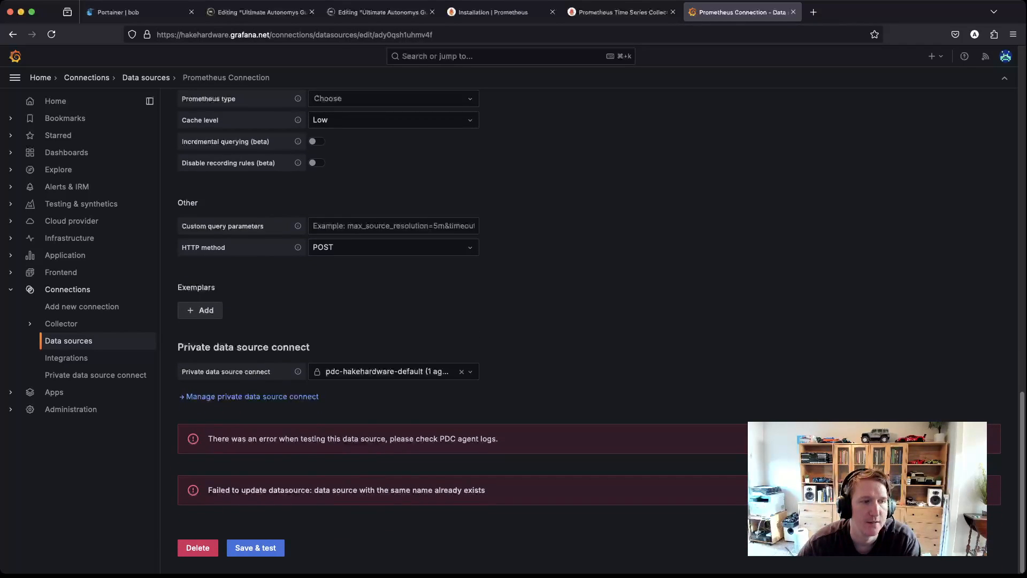
scroll(588, 321, "up", 15)
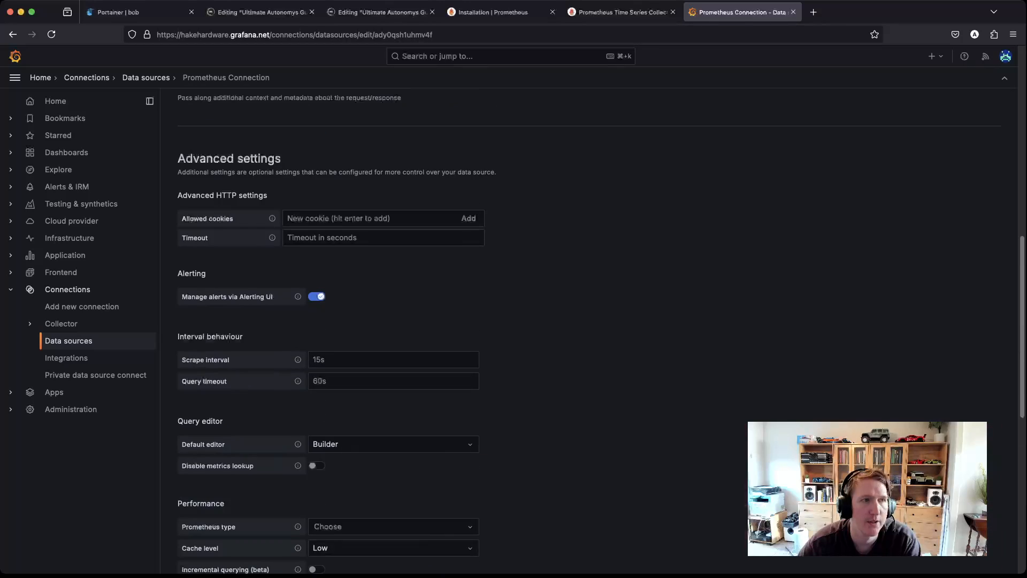
scroll(588, 321, "up", 5)
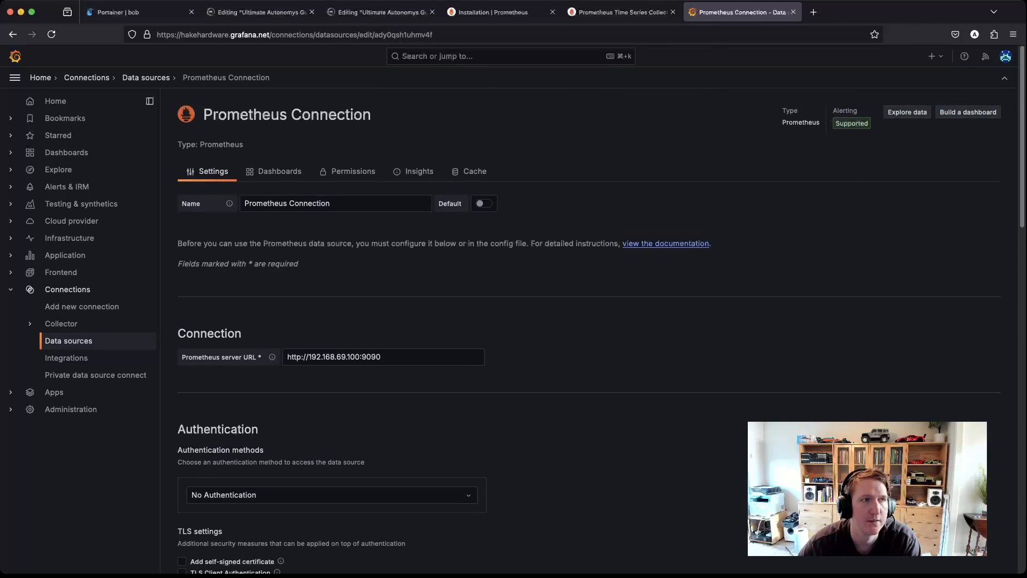
Step: Rename the data source to 'Prometheus Connection 2' and run Save & test again
left_click(343, 203)
type(".")
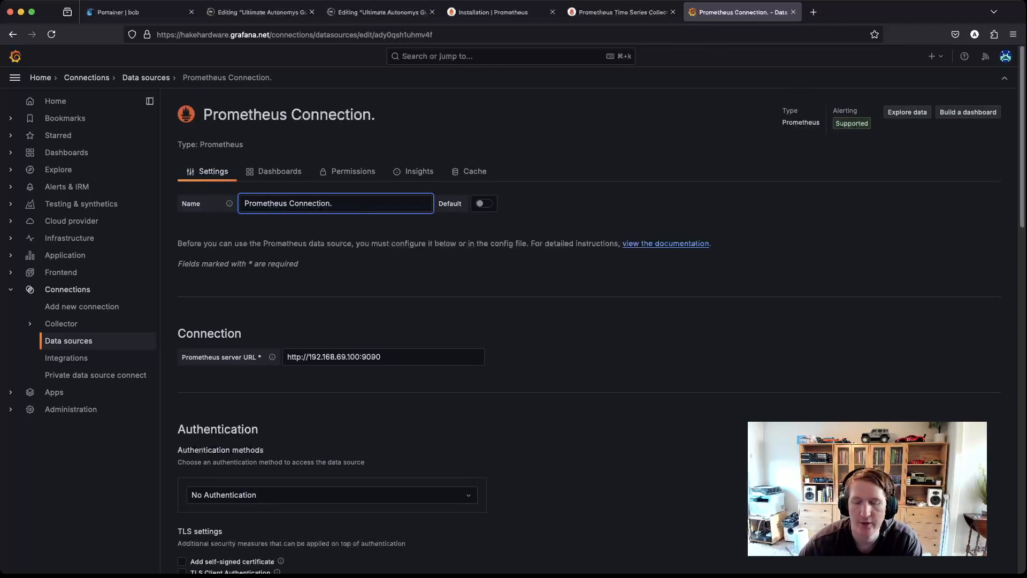
key("BackSpace")
type("2")
scroll(589, 332, "down", 15)
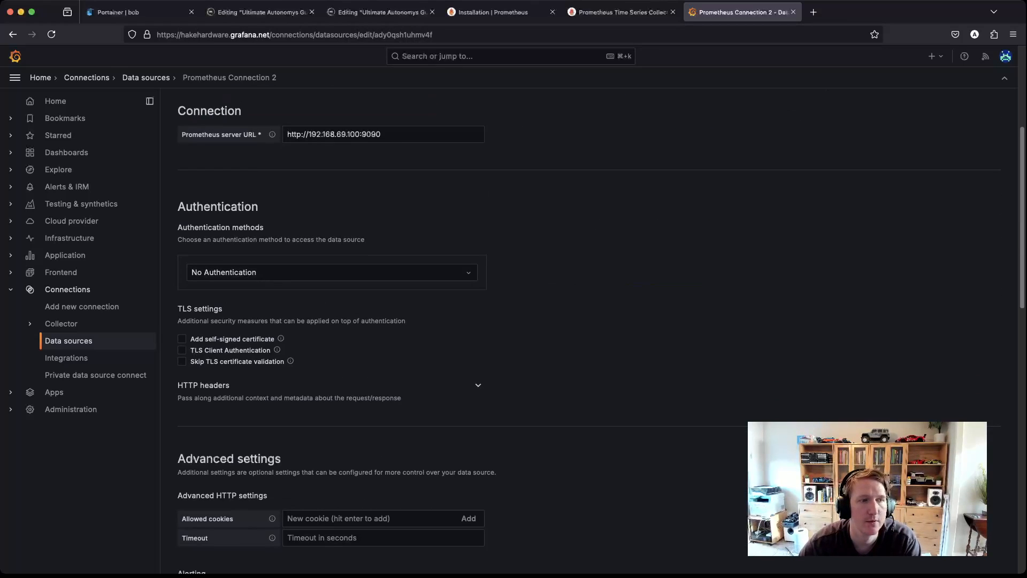
scroll(588, 331, "down", 10)
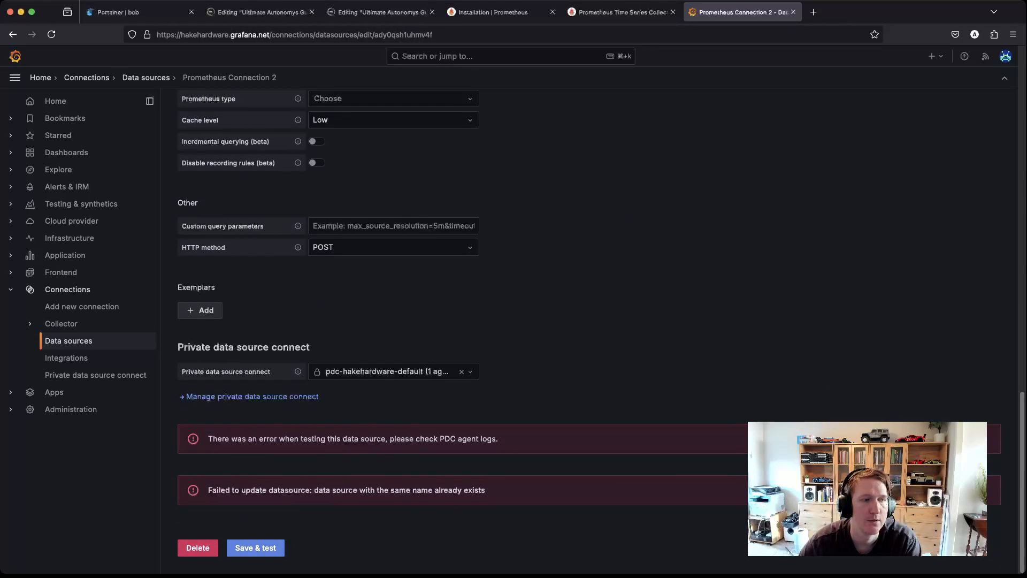
left_click(255, 548)
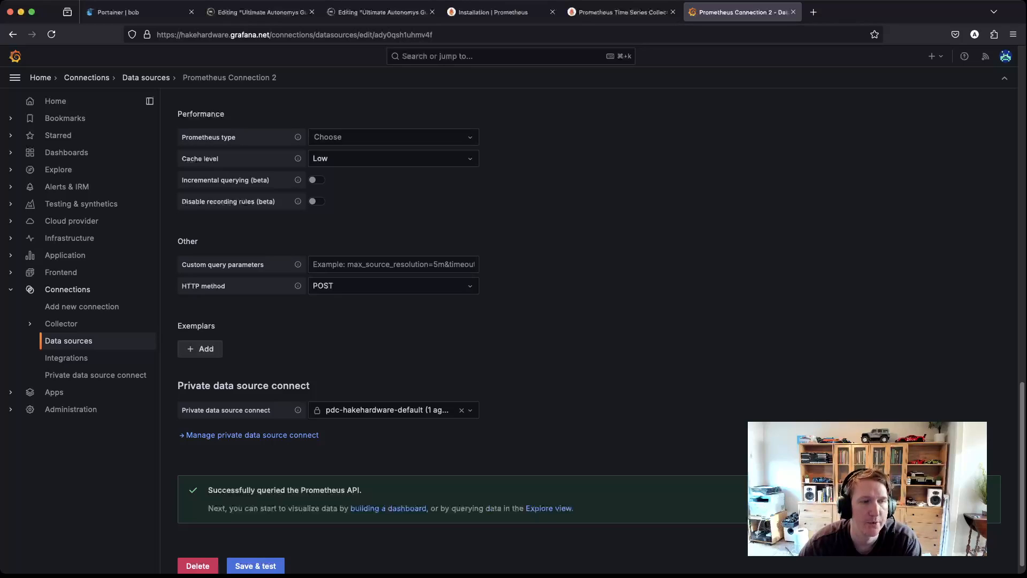
scroll(589, 332, "up", 20)
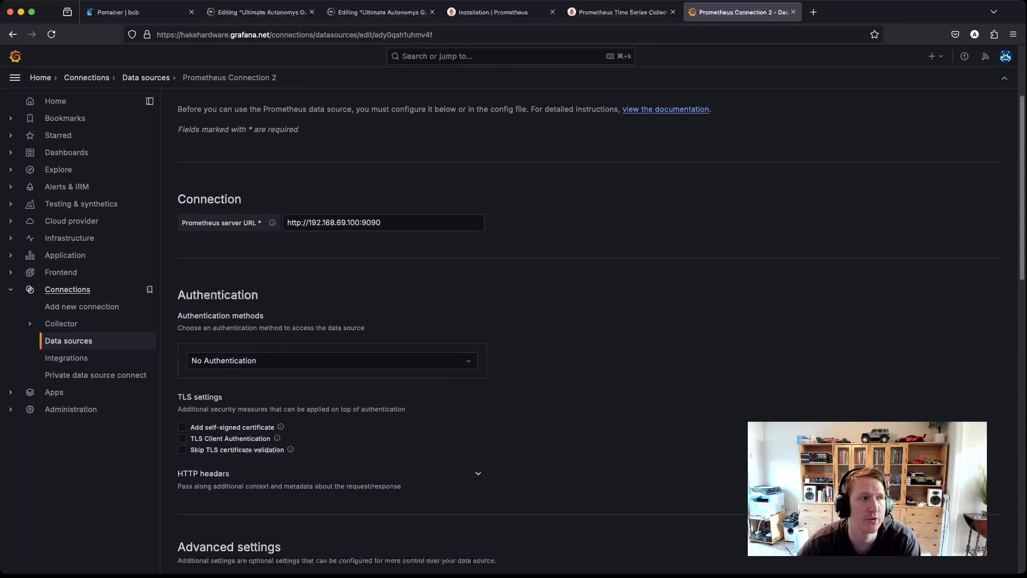
Step: Scroll the Data sources list to confirm Prometheus Connection 2, then return to the Substack draft
left_click(68, 341)
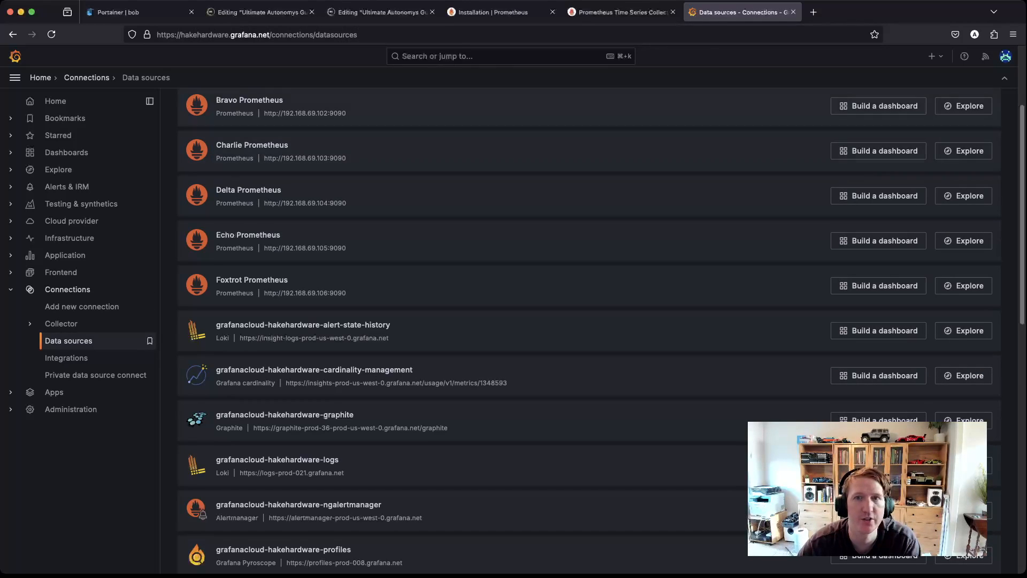
scroll(589, 331, "down", 1)
scroll(589, 332, "up", 3)
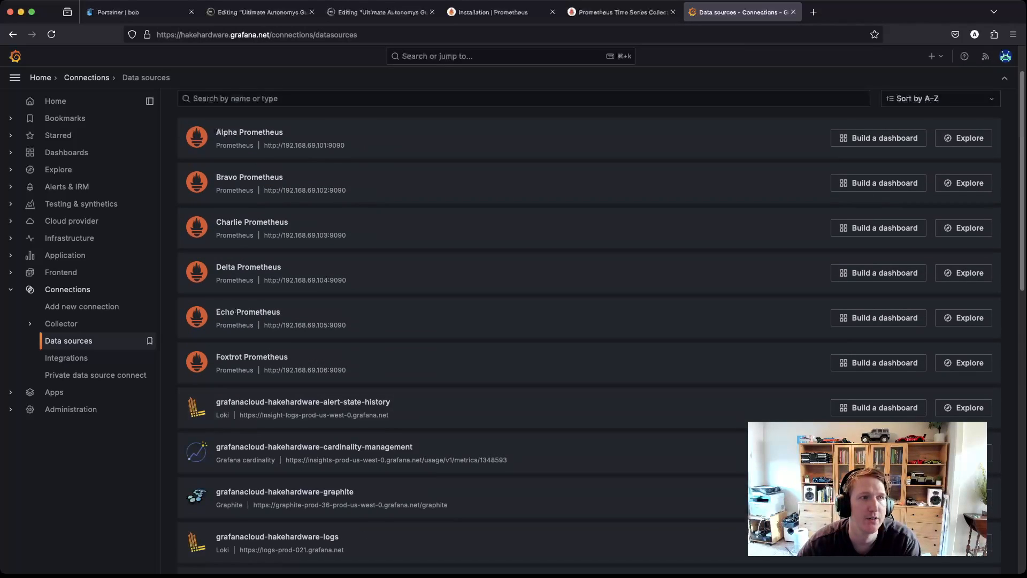
scroll(589, 332, "up", 2)
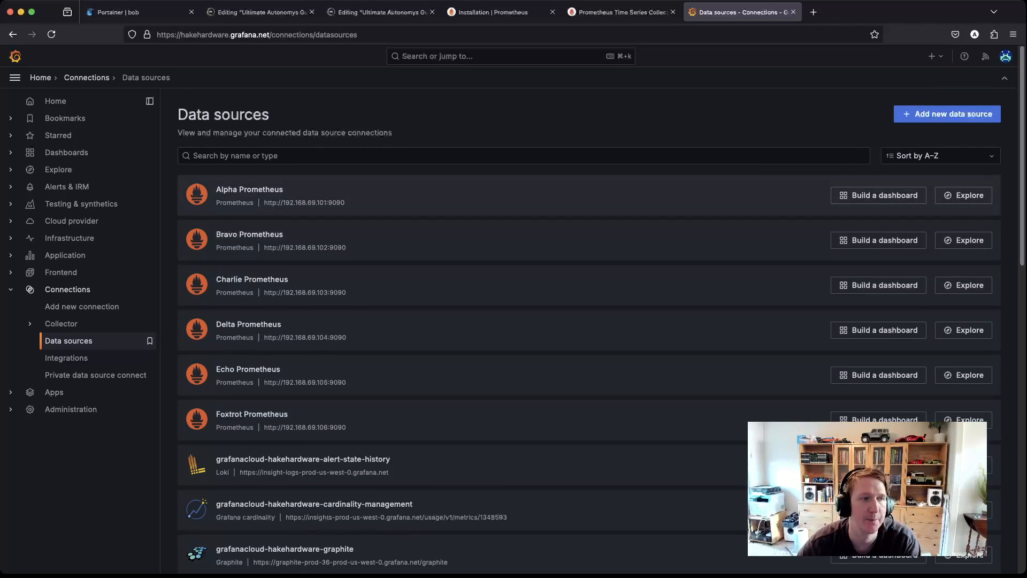
scroll(588, 332, "down", 15)
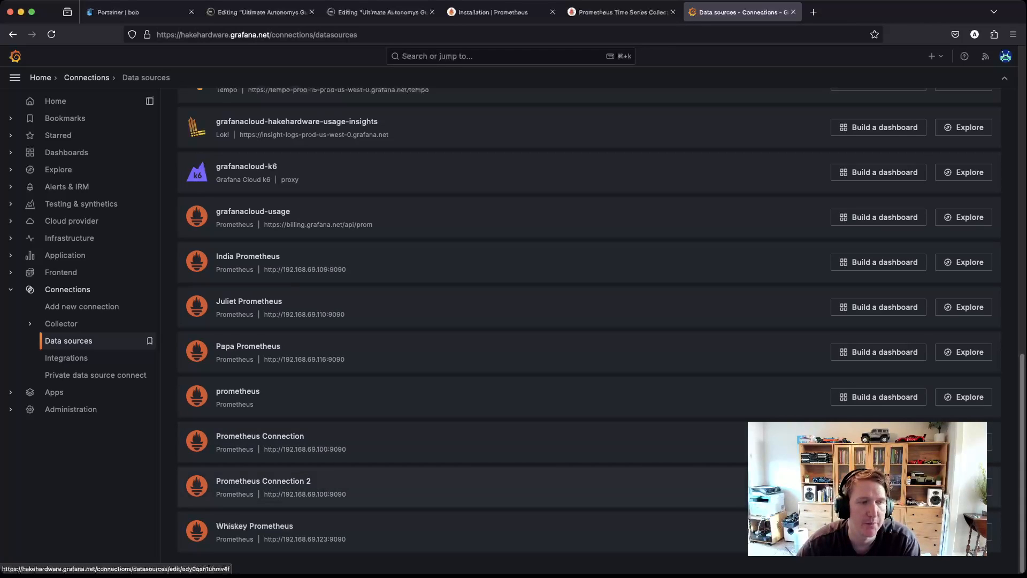
scroll(589, 321, "up", 8)
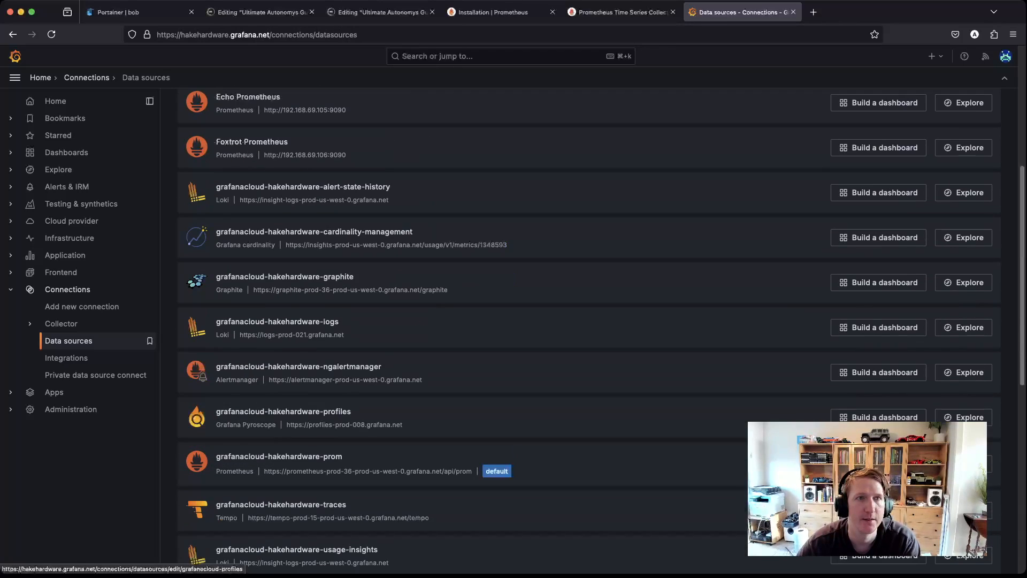
left_click(262, 12)
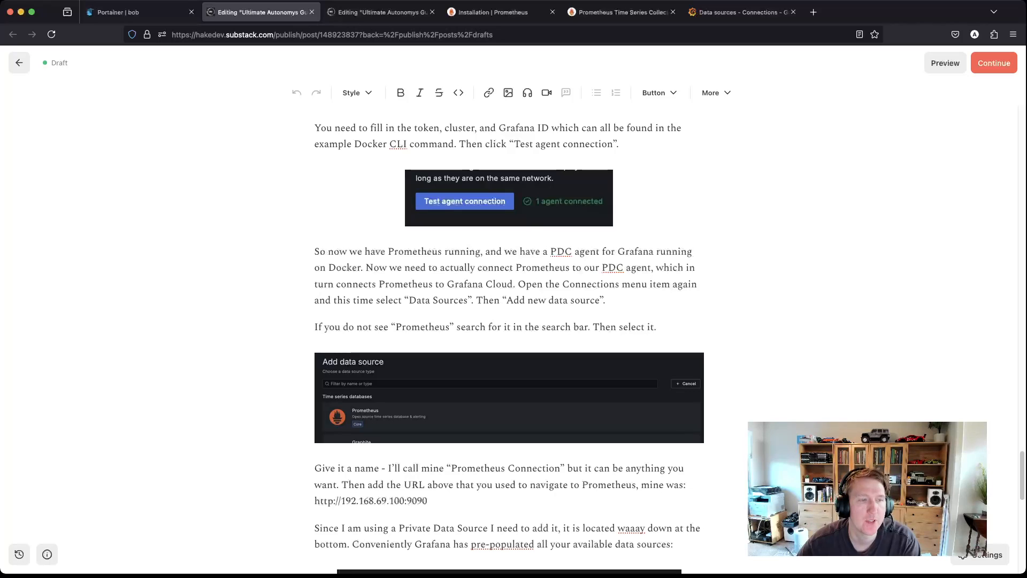
scroll(508, 343, "down", 7)
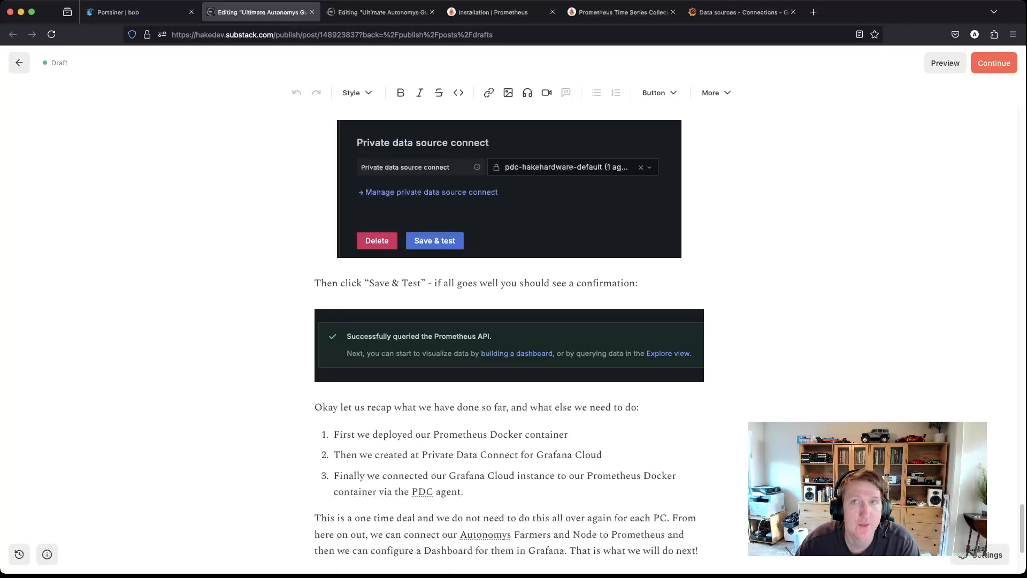
Step: Scroll to the end of the current draft, then move to the Ultimate Autonomys Guide Pt 6.5 draft
scroll(508, 321, "down", 4)
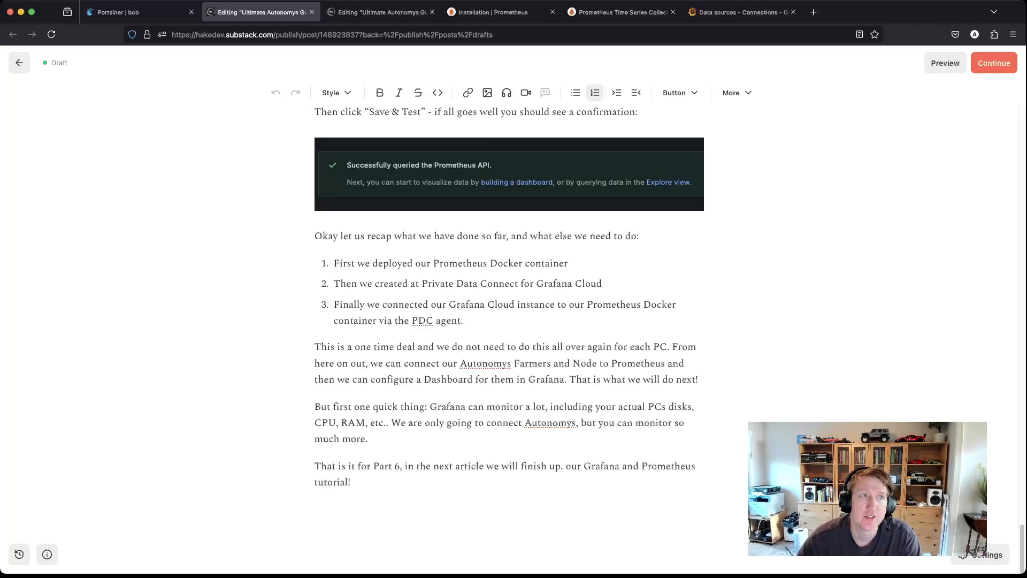
key("ctrl+Tab")
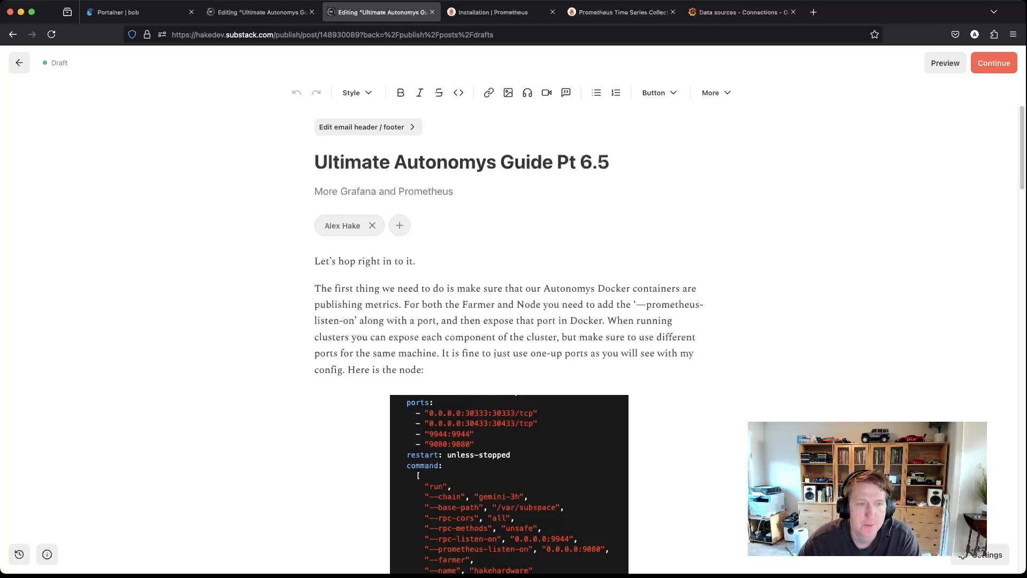
scroll(509, 321, "down", 3)
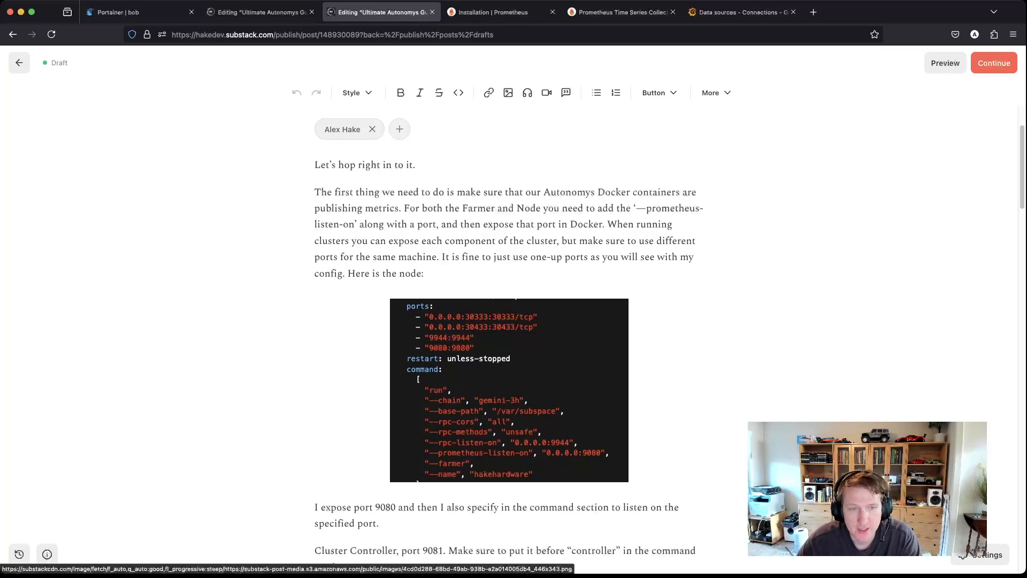
left_click(509, 391)
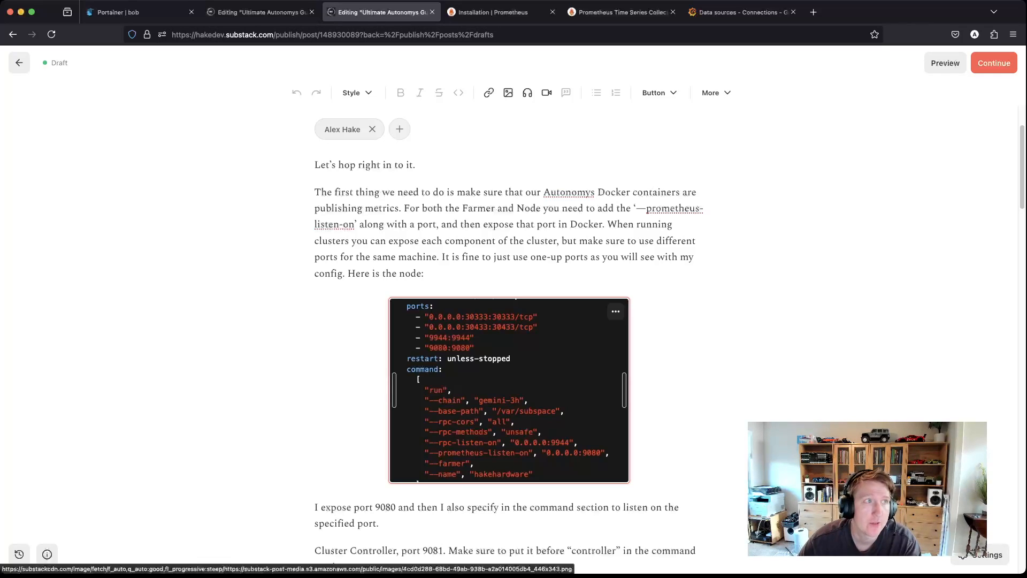
Step: In Portainer's Stacks, open the autonomys-cluster compose file and scroll through it
left_click(137, 12)
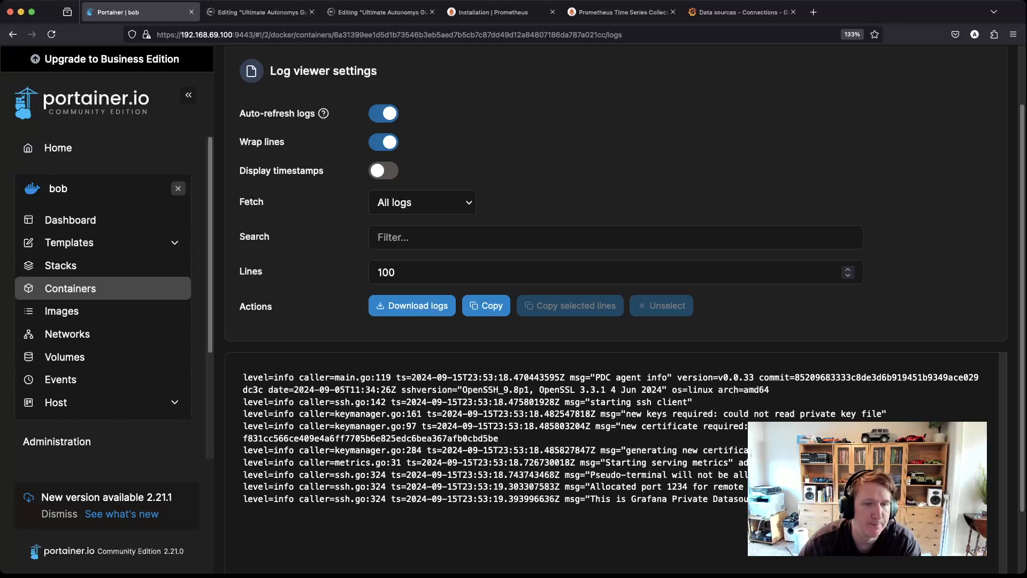
left_click(60, 265)
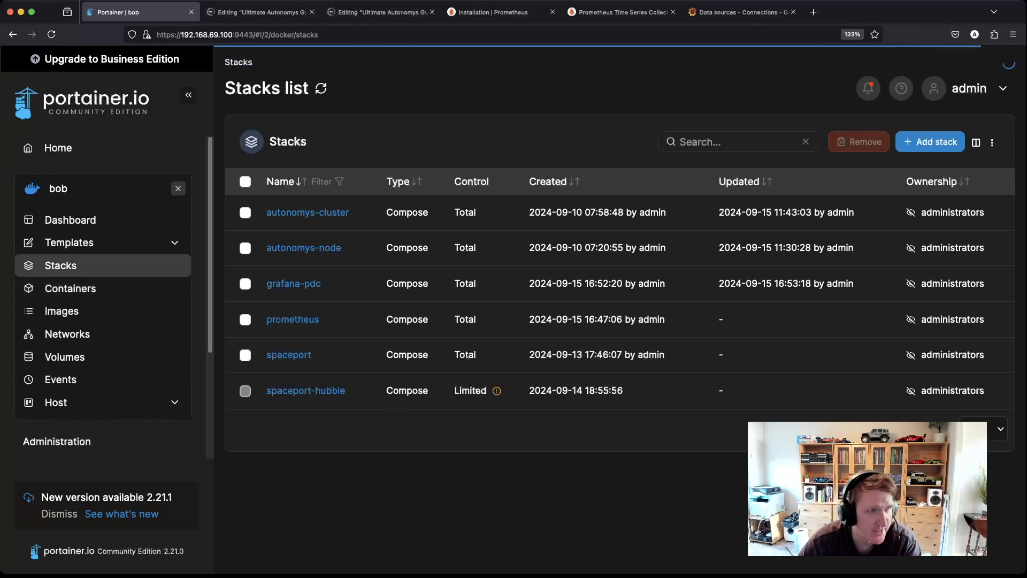
left_click(307, 212)
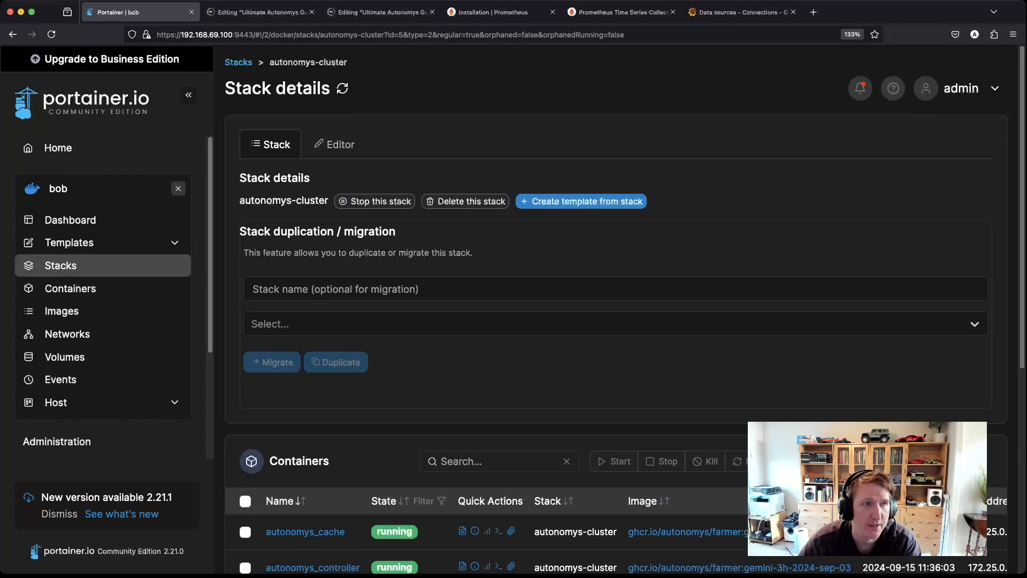
left_click(335, 144)
scroll(612, 374, "down", 1)
scroll(612, 375, "up", 1)
scroll(612, 402, "down", 5)
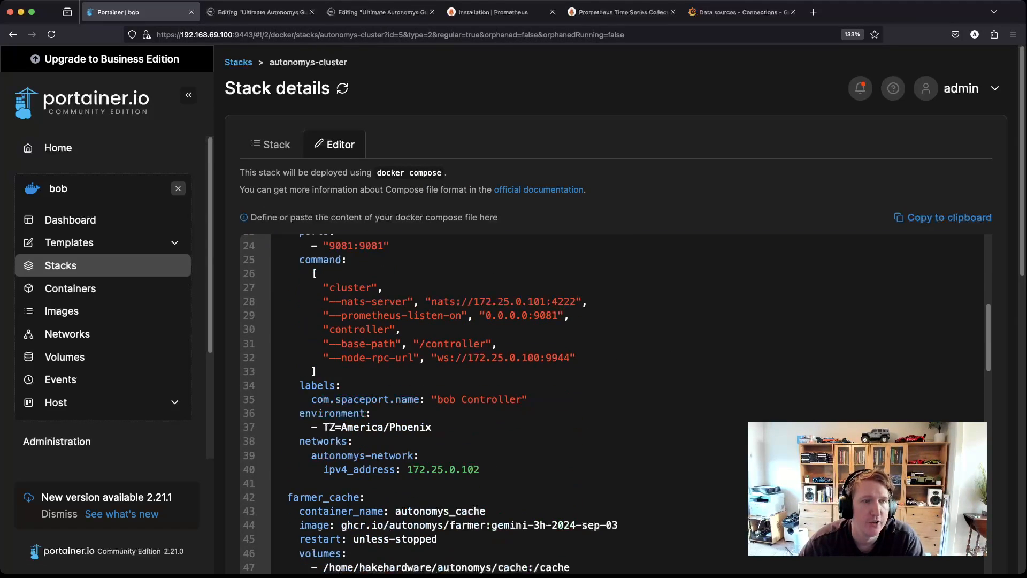
scroll(612, 401, "up", 5)
scroll(613, 401, "down", 3)
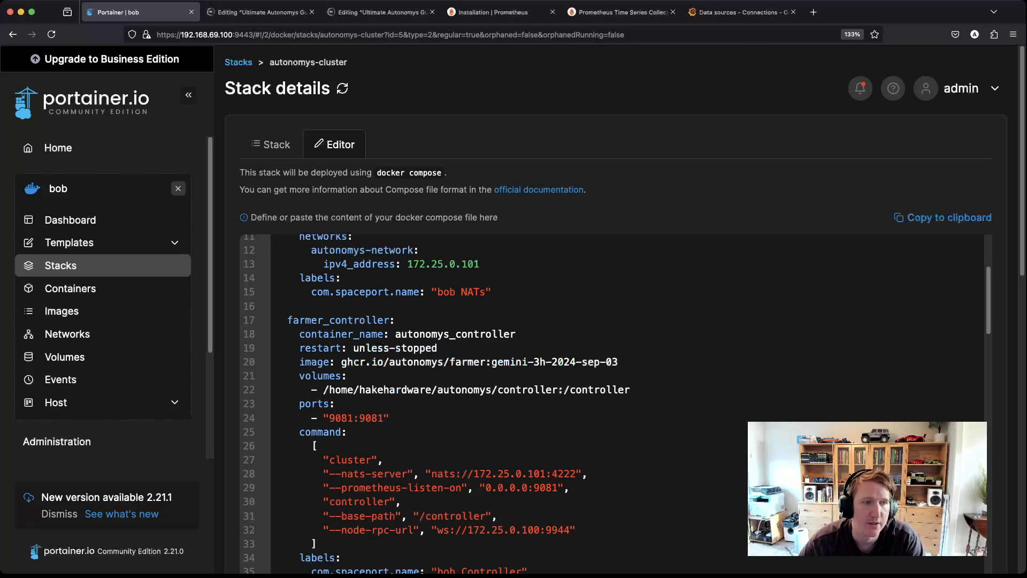
Step: Mark the metrics port lines for the controller (9081), cache, farmer and plotter (9084)
left_click(545, 451)
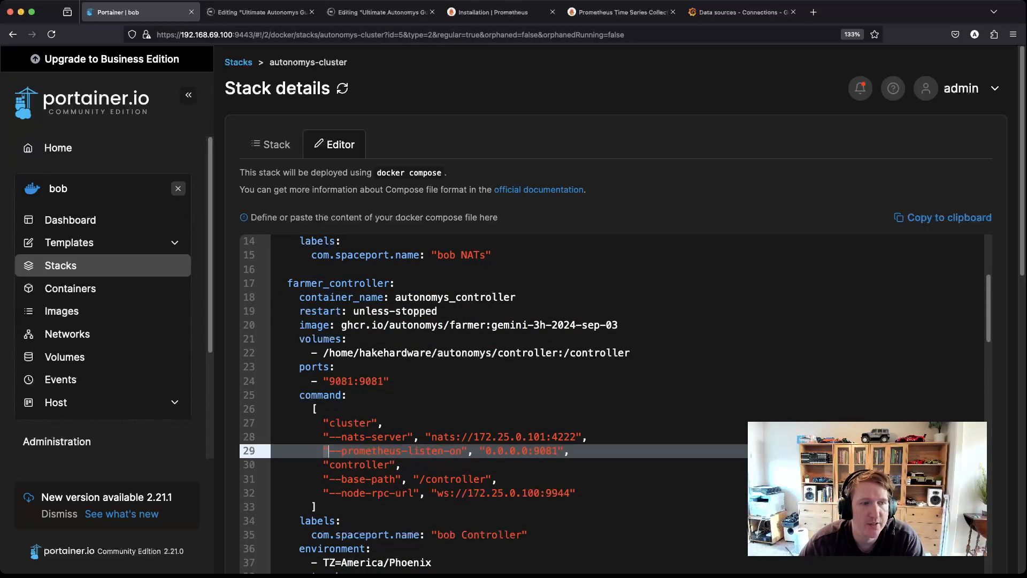
scroll(545, 451, "down", 5)
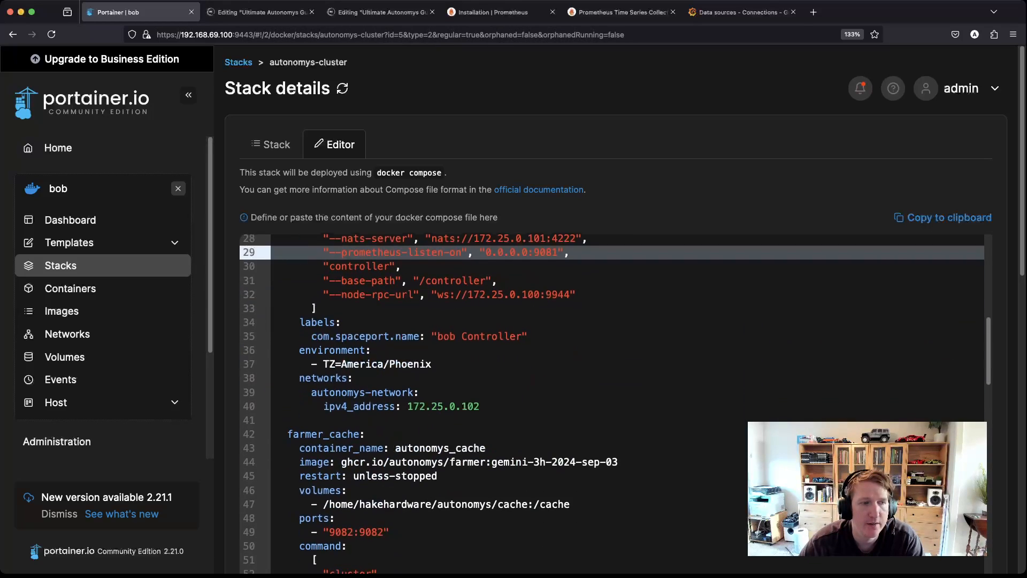
left_click(540, 478)
scroll(540, 477, "down", 5)
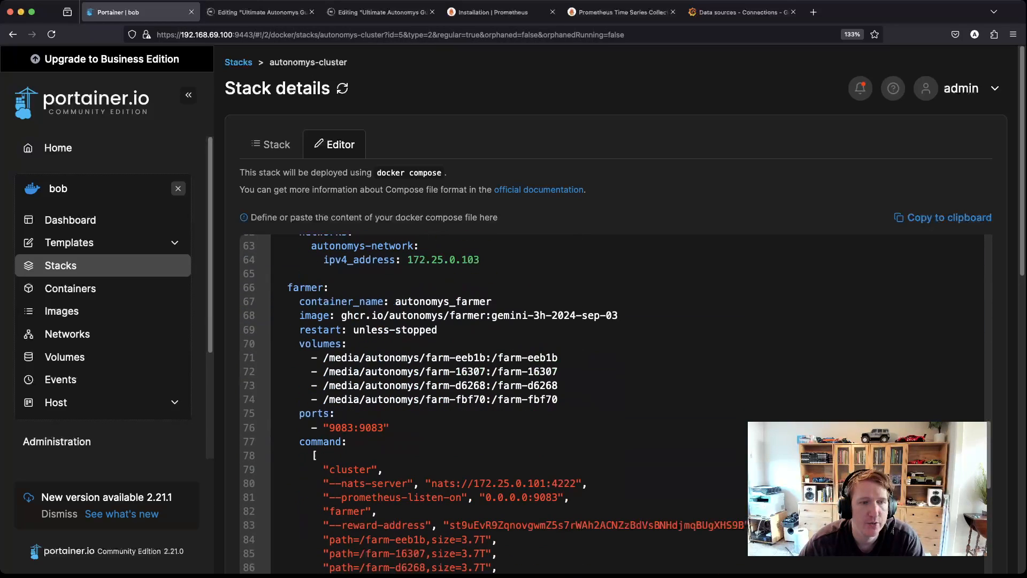
left_click(540, 484)
scroll(539, 484, "down", 5)
scroll(539, 484, "down", 1)
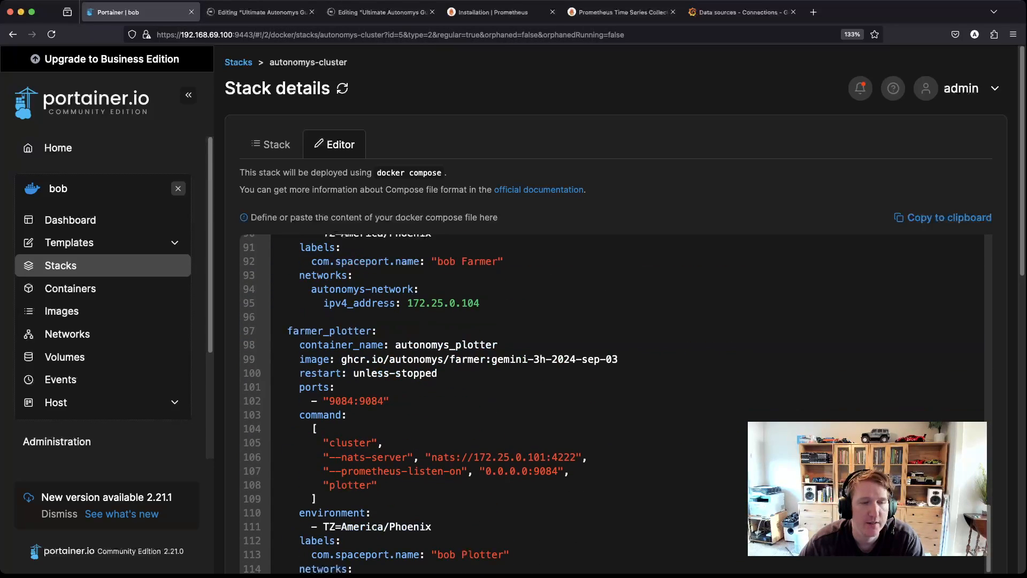
left_click(523, 471)
scroll(523, 471, "down", 5)
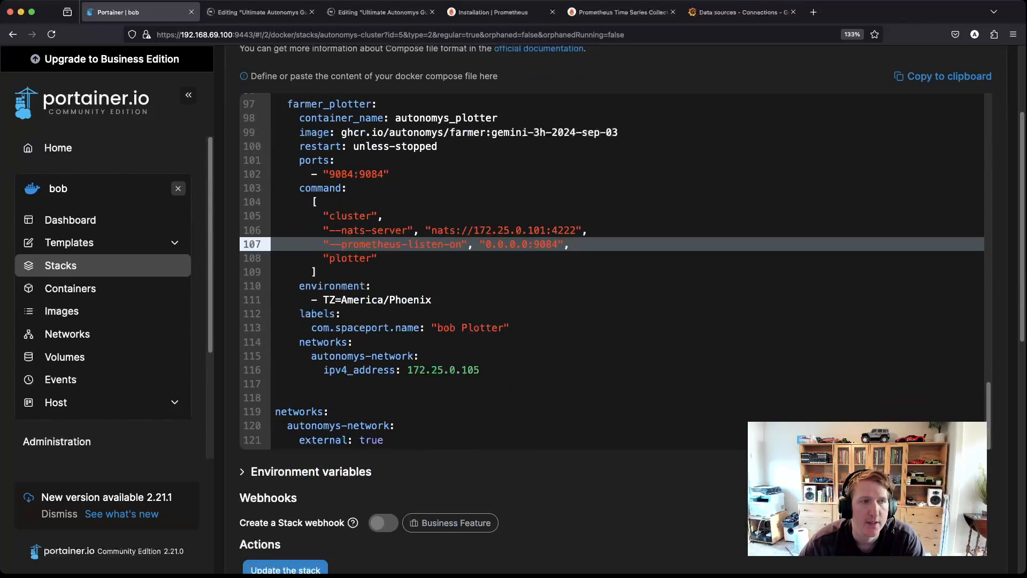
Step: Check the node's metrics port 9080 line in the autonomys-node compose file, then return to Stacks
key("super+bracketleft")
left_click(304, 248)
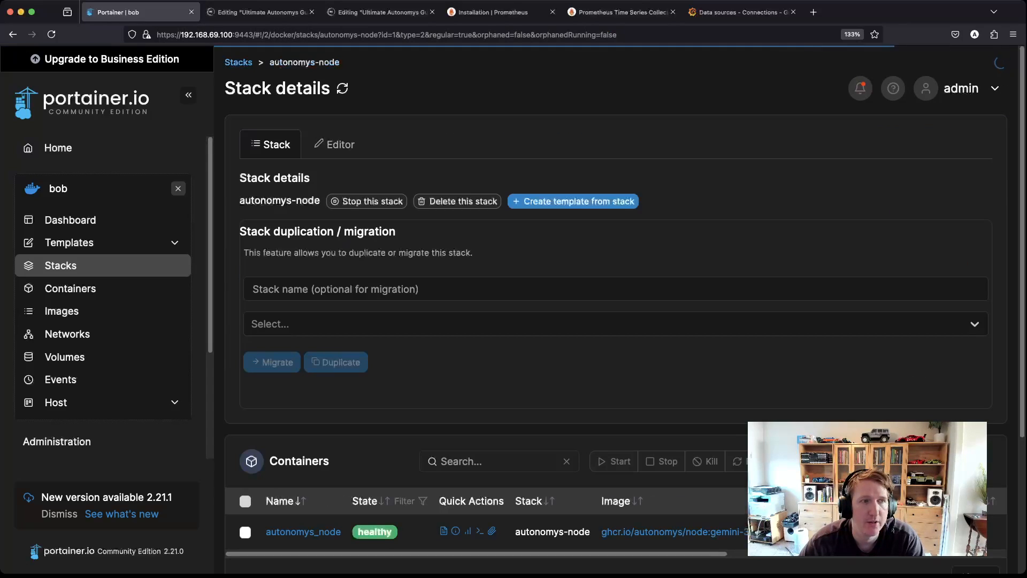
left_click(335, 145)
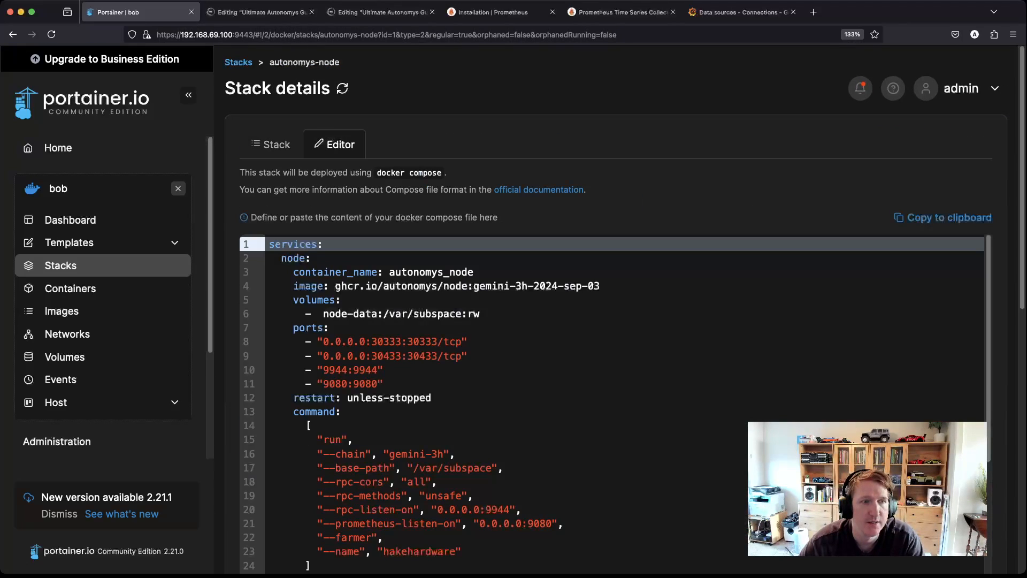
left_click(534, 524)
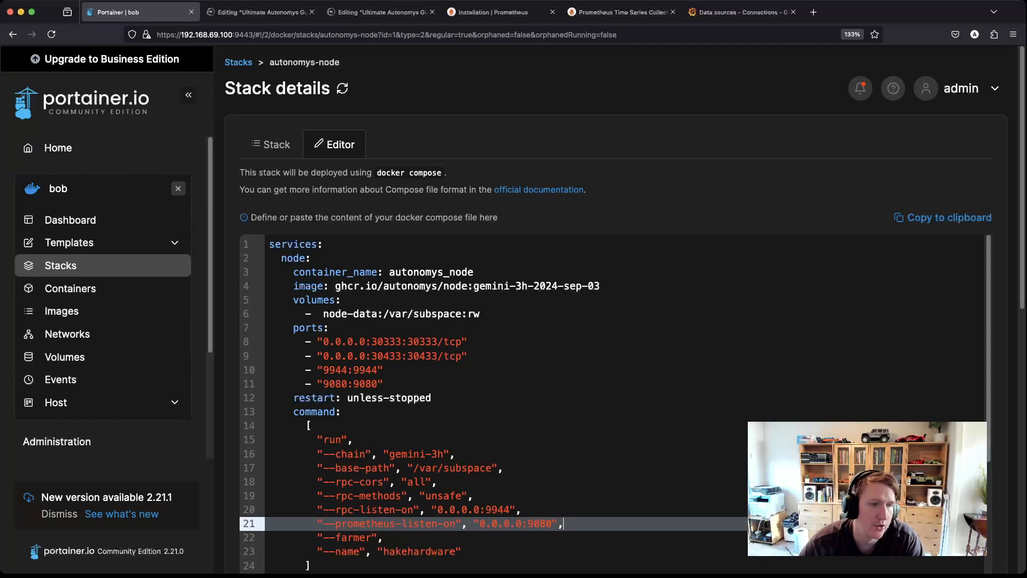
key("super+Left")
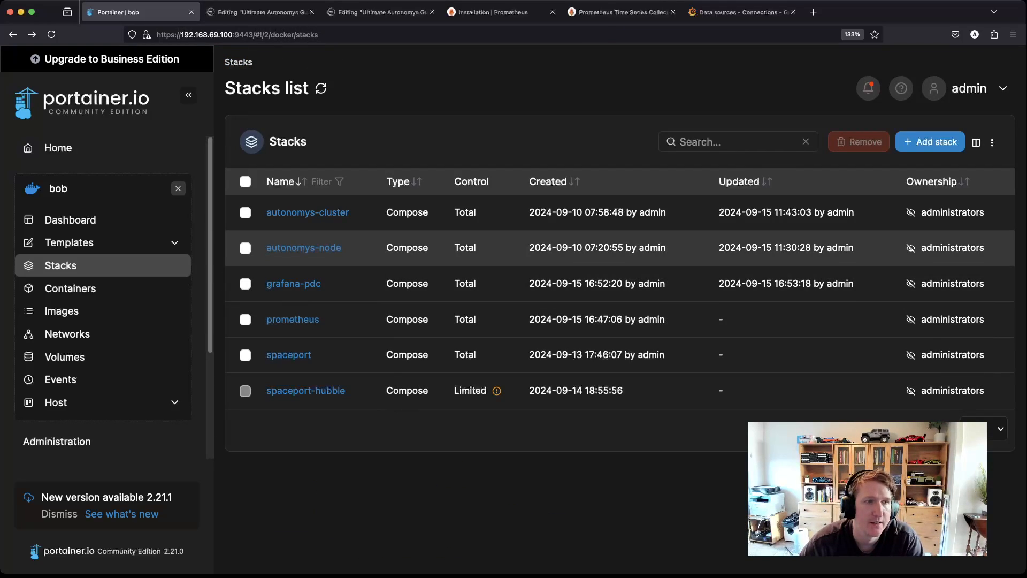
Step: Open the autonomys-cluster compose file and highlight the cluster and controller arguments on lines 27 and 30
left_click(307, 212)
scroll(335, 139, "down", 1)
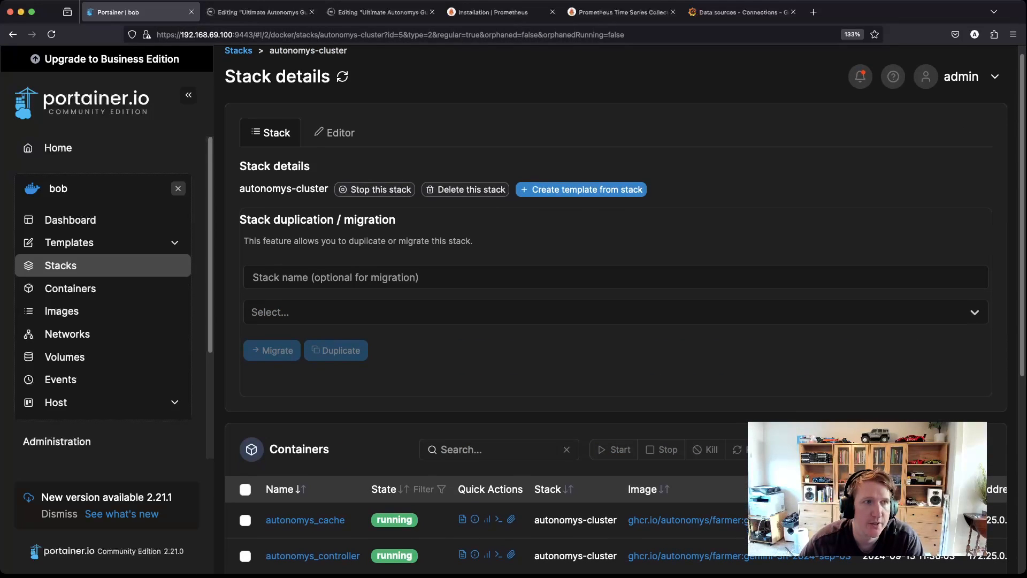
left_click(334, 133)
scroll(610, 321, "up", 1)
scroll(610, 401, "down", 5)
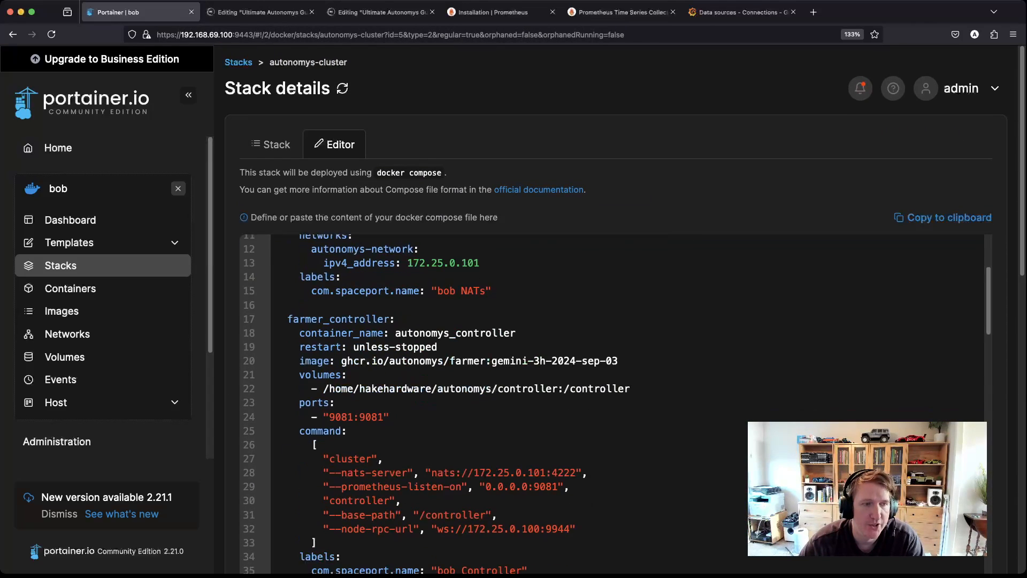
left_click_drag(323, 325, 377, 324)
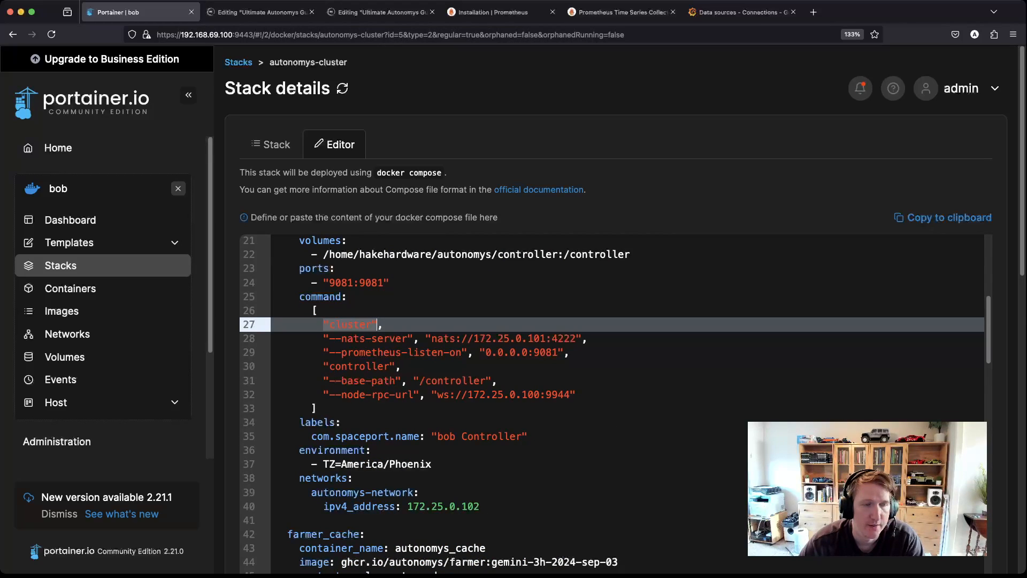
left_click_drag(395, 366, 323, 365)
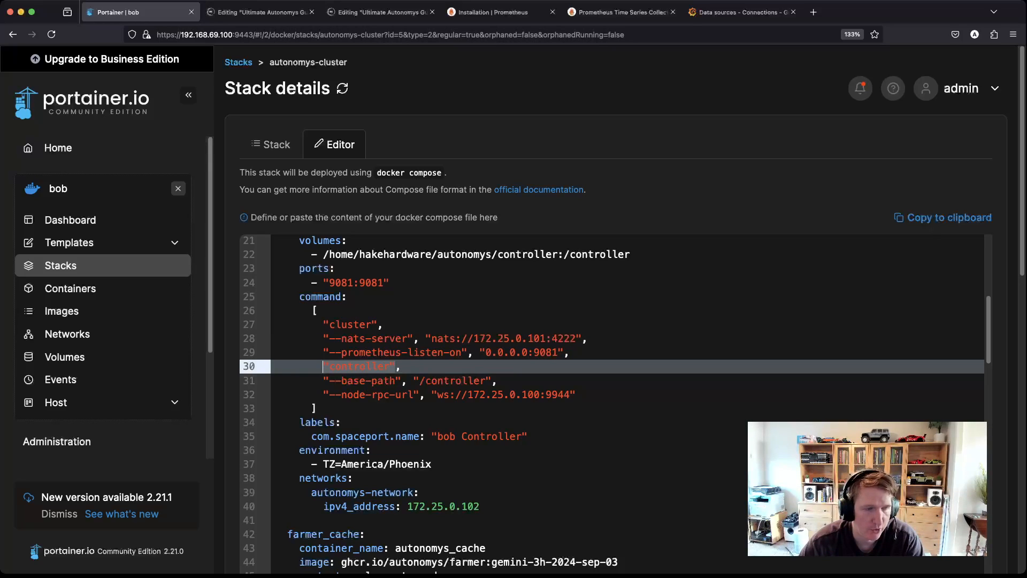
scroll(535, 374, "up", 3)
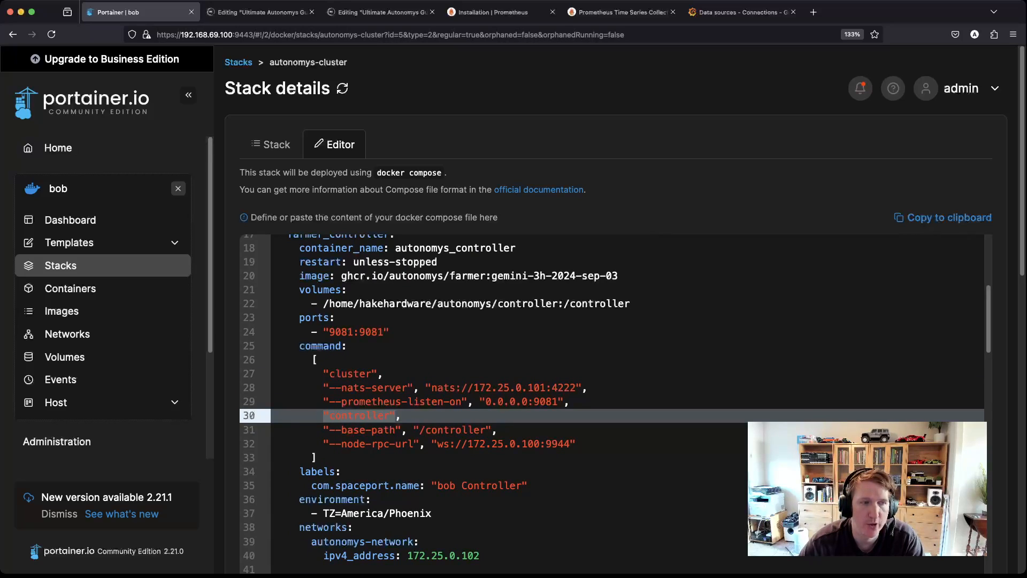
scroll(609, 401, "down", 7)
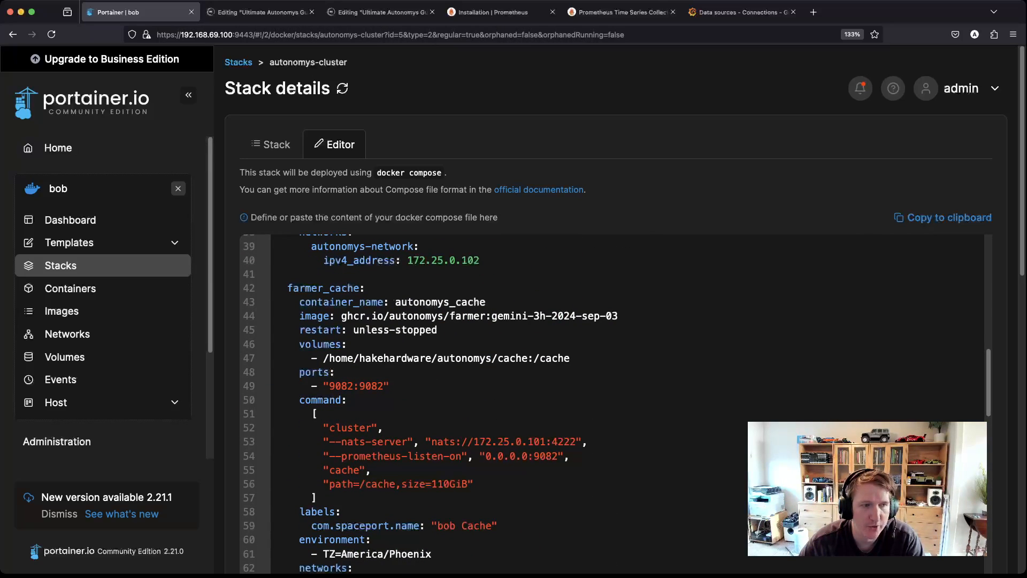
Step: Point out the farmer and plotter arguments and the plotter's metrics address on line 107, then return to Substack
left_click_drag(365, 470, 323, 470)
scroll(326, 471, "down", 8)
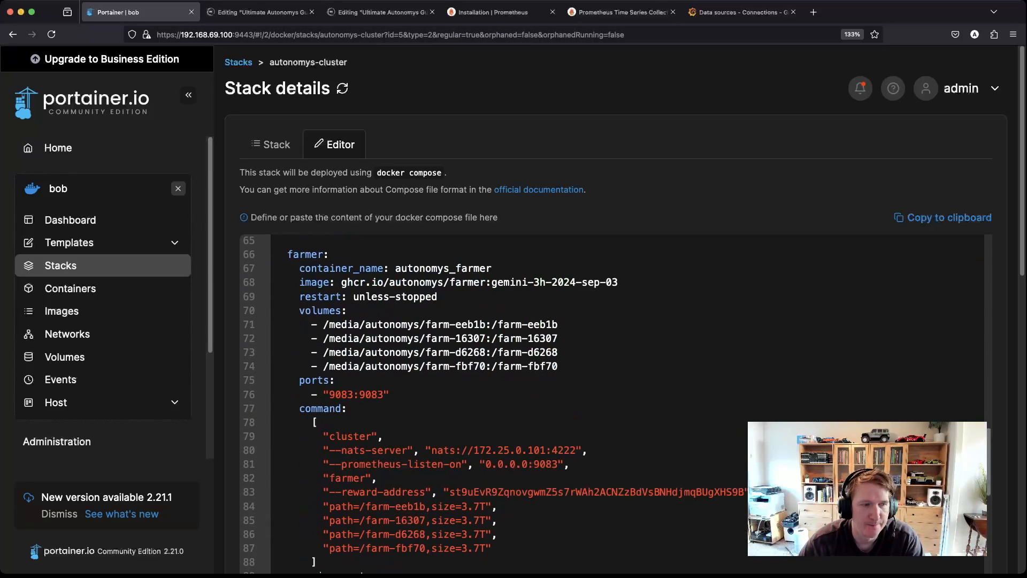
left_click(347, 362)
left_click(342, 405)
scroll(342, 404, "down", 5)
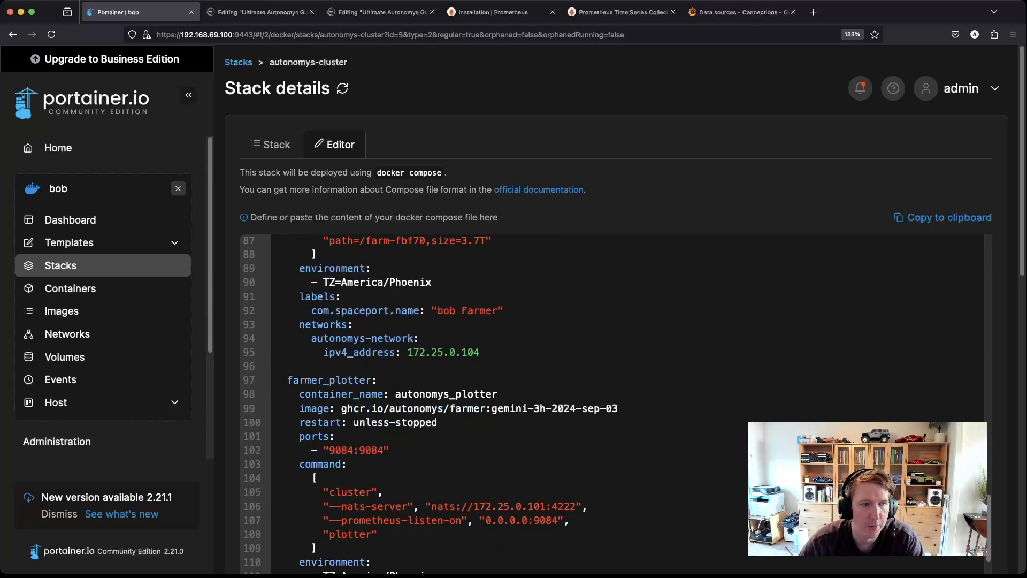
left_click(348, 492)
left_click(353, 533)
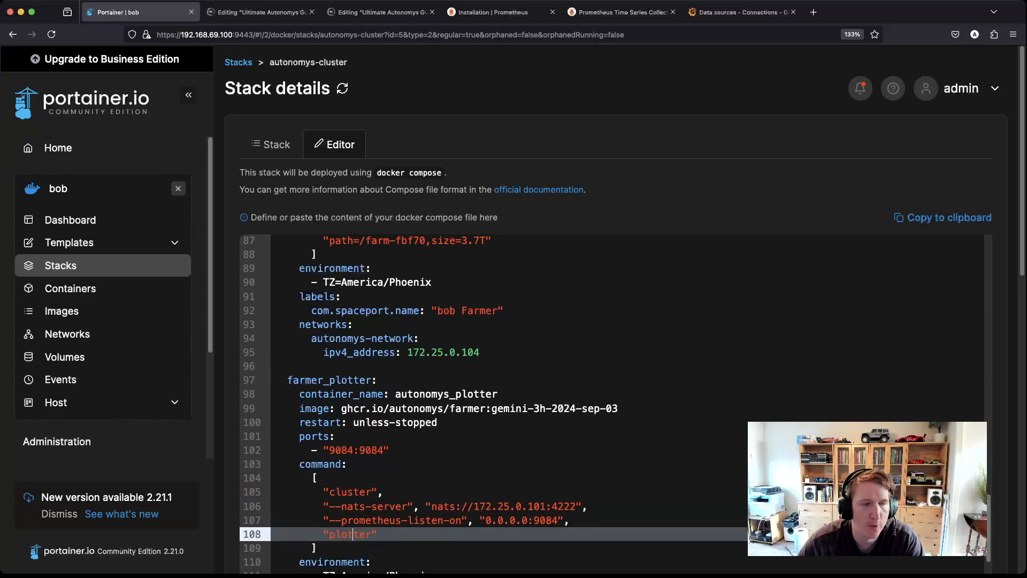
scroll(352, 534, "down", 3)
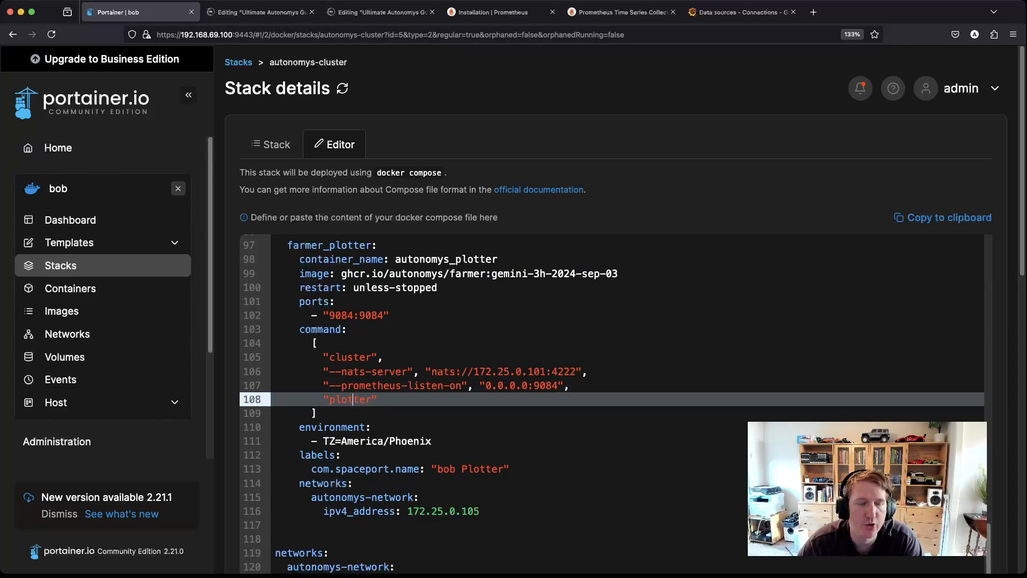
double_click(371, 399)
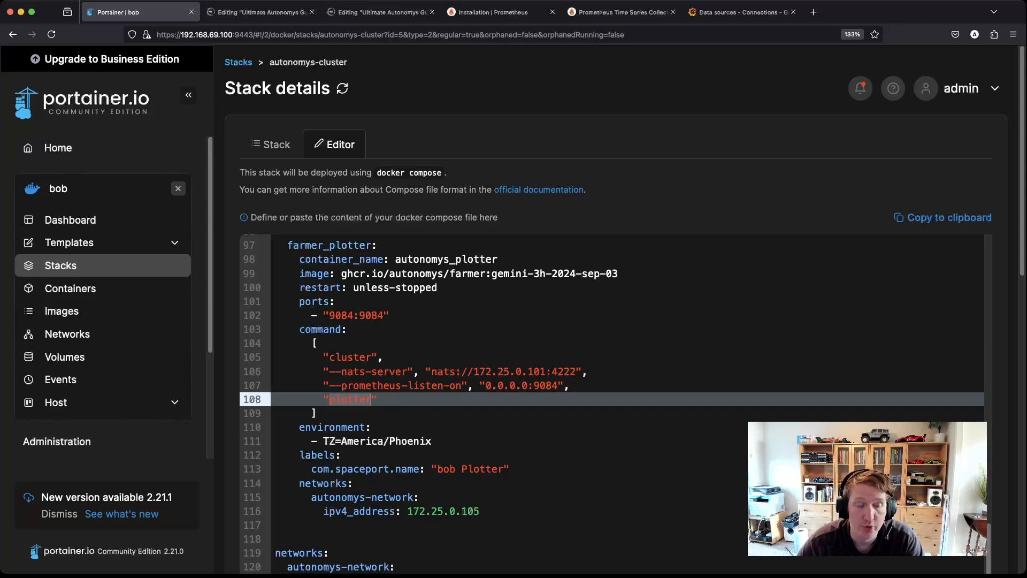
left_click_drag(564, 385, 323, 386)
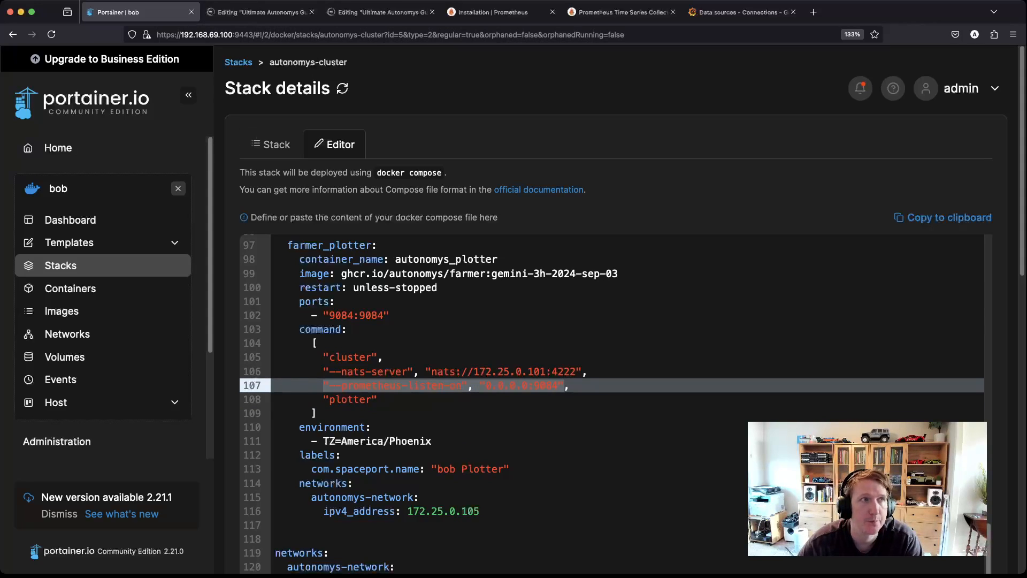
left_click(382, 12)
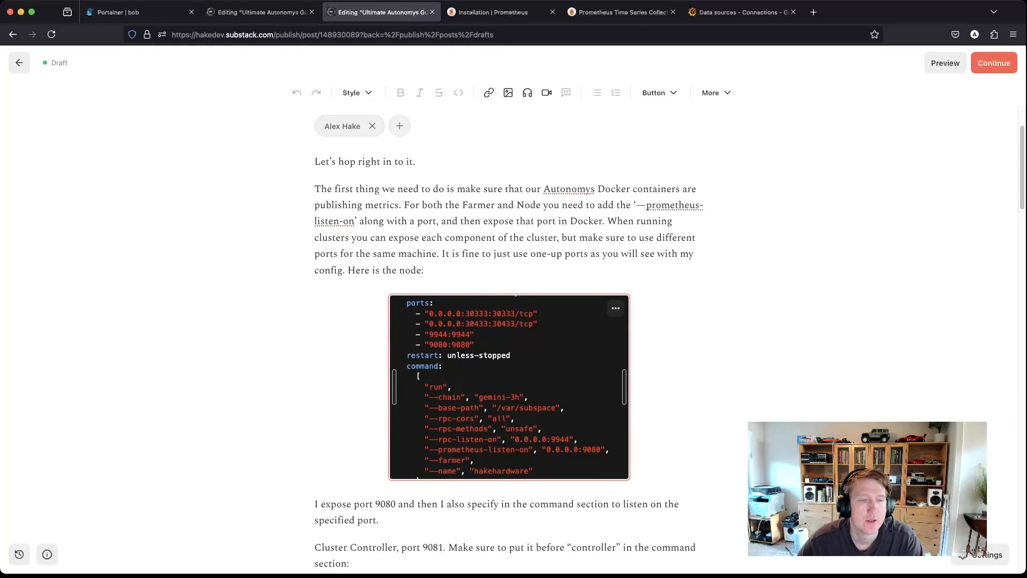
Step: Select the nano prometheus.yml command in the draft's code block and bring Termius forward
scroll(509, 391, "down", 8)
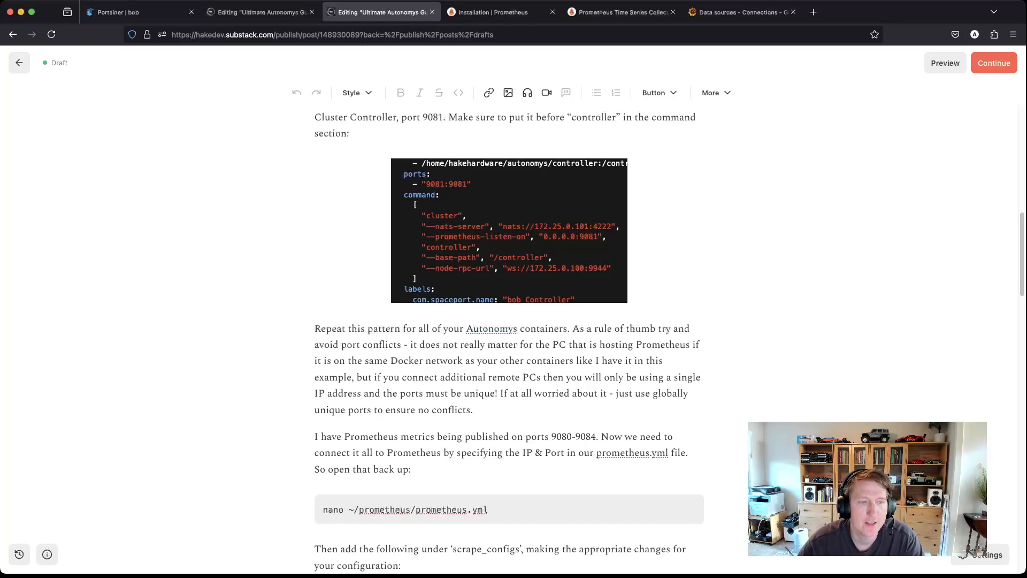
scroll(508, 321, "down", 3)
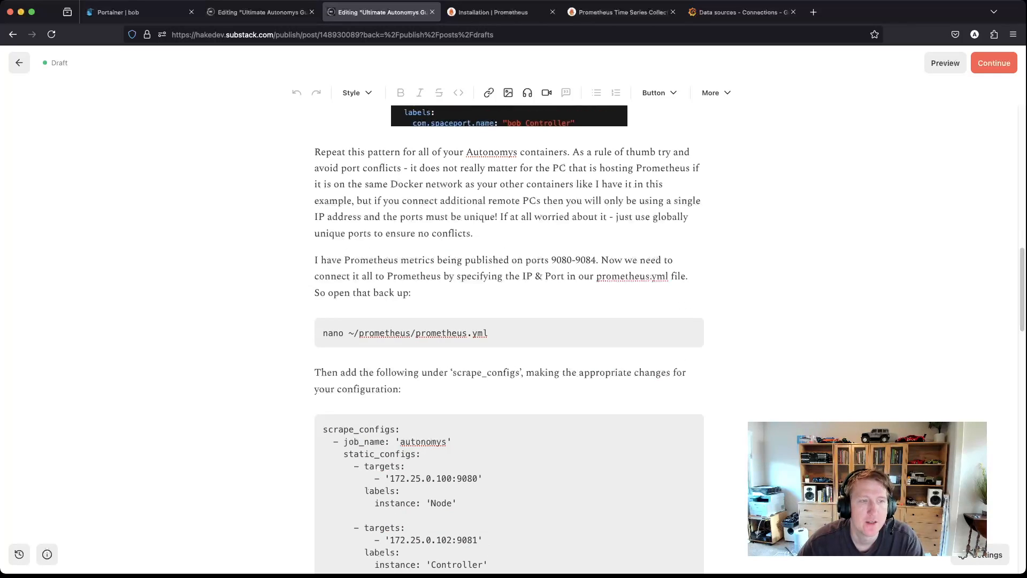
left_click_drag(488, 333, 322, 333)
key("super+c")
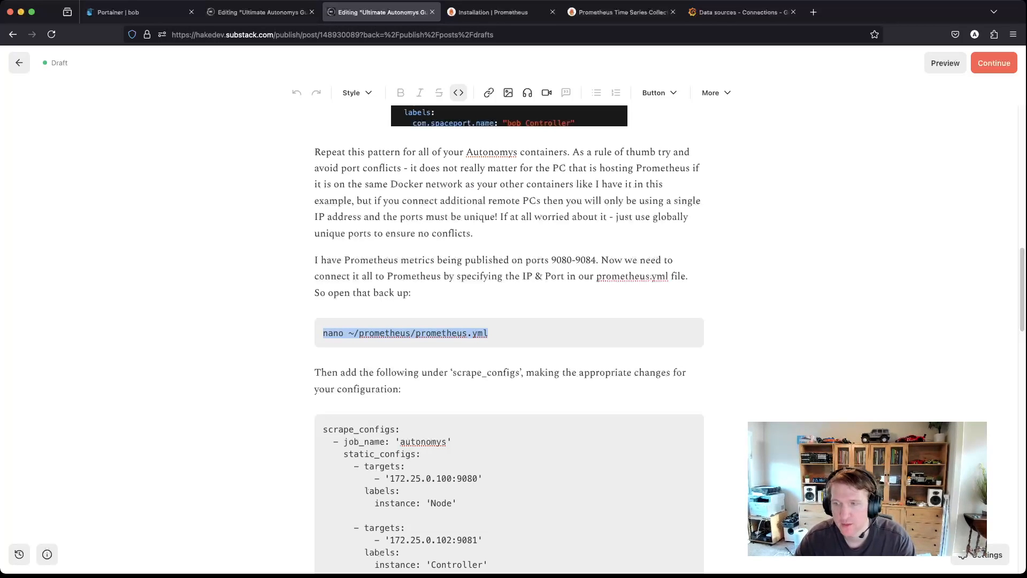
key("super+Tab")
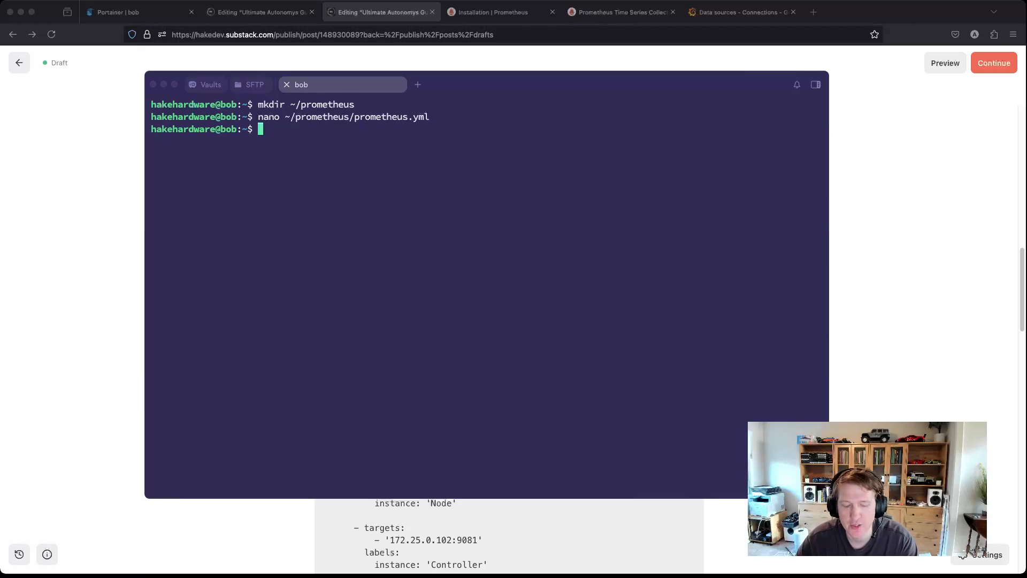
Step: Run the pasted nano command to open prometheus.yml and move below the existing target line
key("super+v")
key("Return")
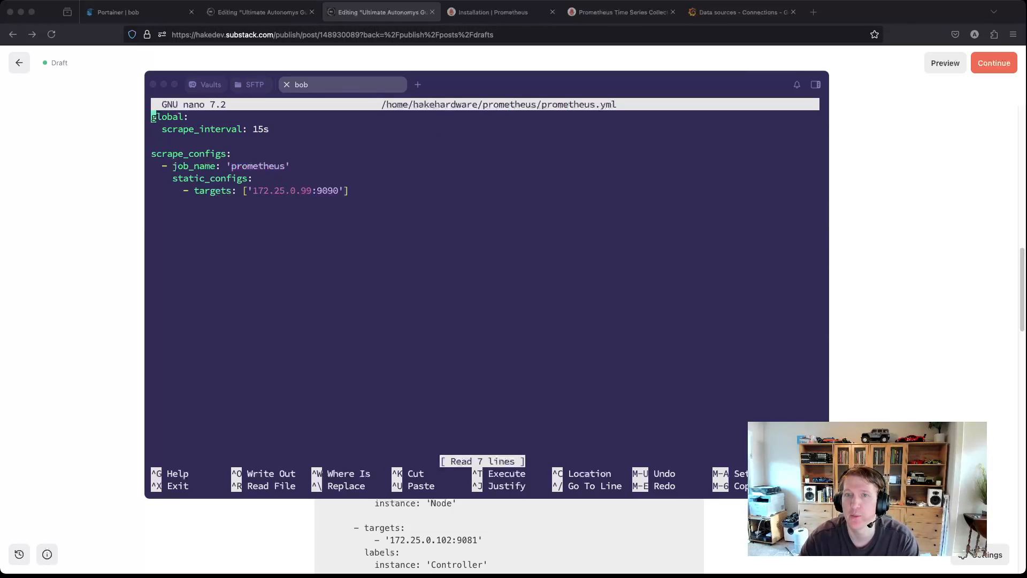
key("Down")
key("Down")
key("Down")
key("Down")
key("Down")
key("Down")
key("Down")
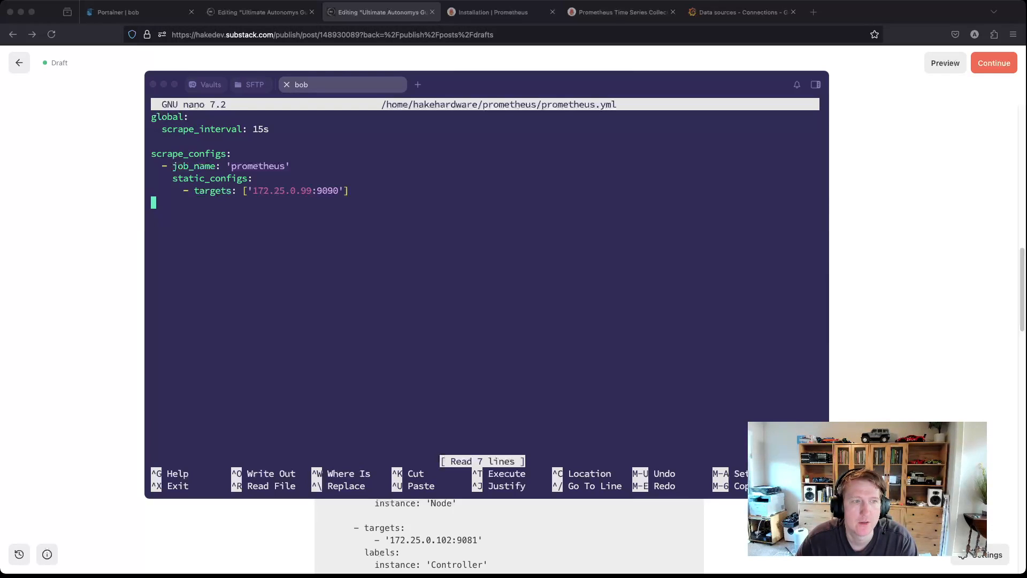
scroll(509, 536, "up", 1)
scroll(509, 536, "down", 3)
scroll(510, 536, "up", 1)
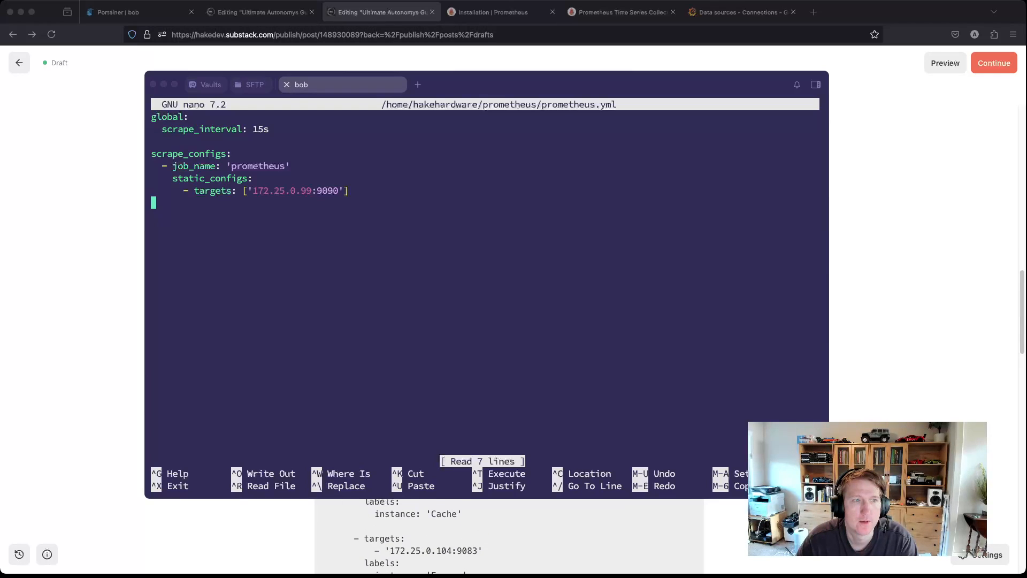
Step: Delete the 'scrape_configs:' line and its leftover blank line from the draft's config snippet
left_click(509, 536)
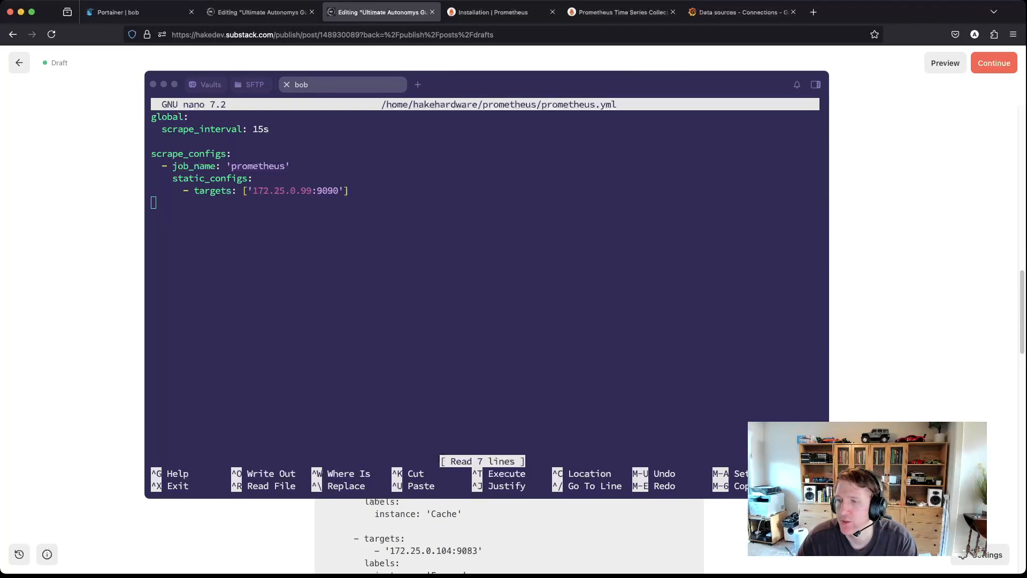
key("super+Tab")
left_click(402, 317)
left_click_drag(400, 317, 323, 318)
key("BackSpace")
key("Delete")
Step: Copy the autonomys job block, '- job_name' through the Plotter target, and return to nano
scroll(508, 337, "down", 5)
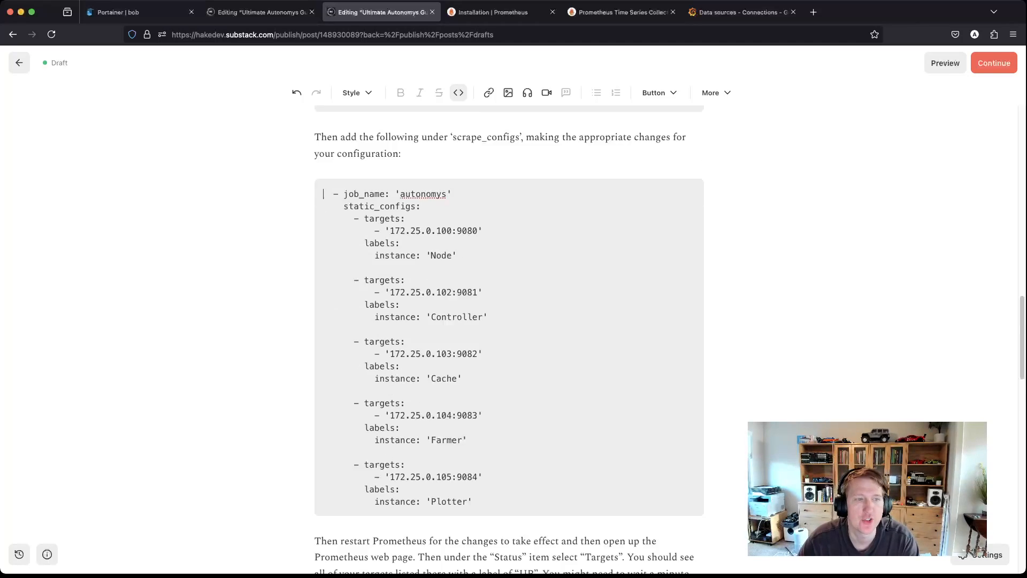
left_click_drag(473, 368, 321, 331)
scroll(320, 315, "up", 5)
left_click_drag(410, 370, 343, 345)
key("super+c")
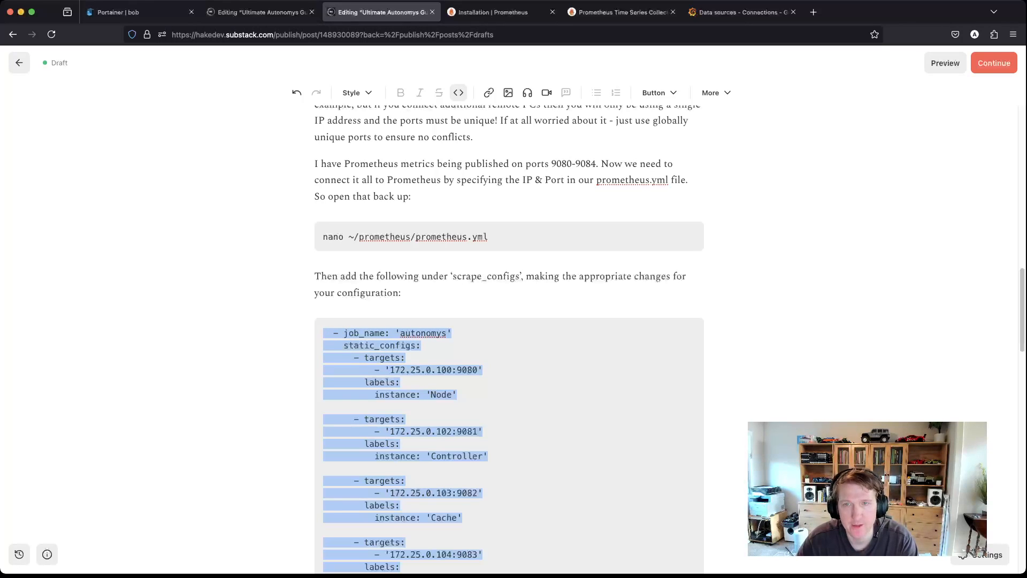
key("super+Tab")
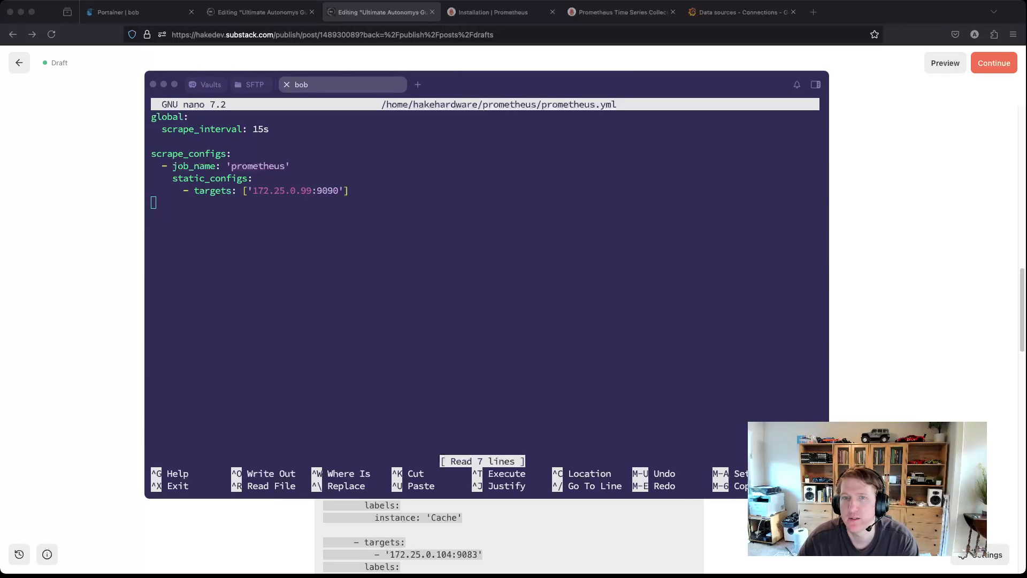
Step: Paste the autonomys job with Node, Controller, Cache, Farmer and Plotter targets into prometheus.yml
key("super+v")
scroll(485, 289, "down", 1)
scroll(485, 289, "up", 6)
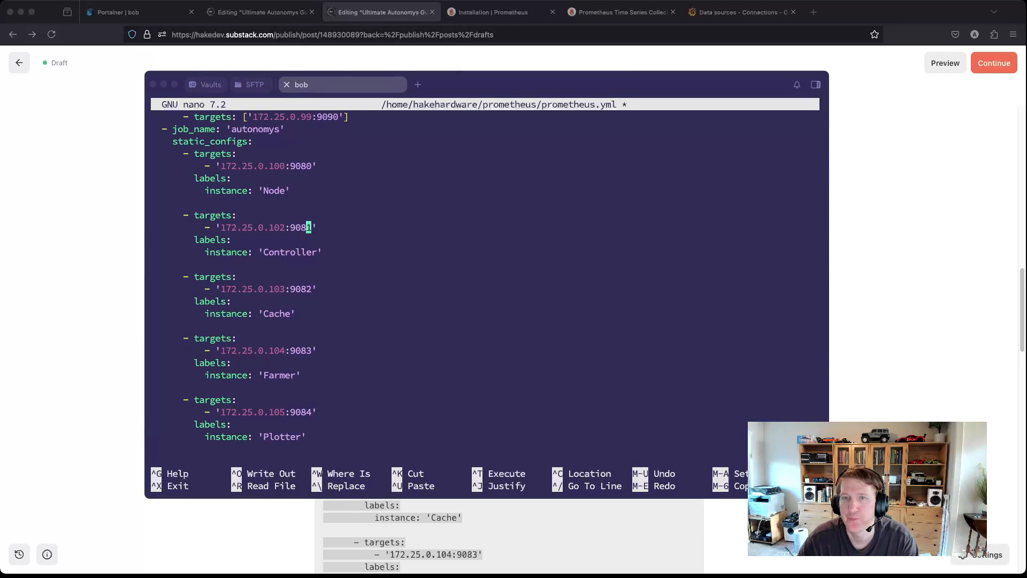
scroll(485, 289, "up", 5)
scroll(486, 289, "down", 6)
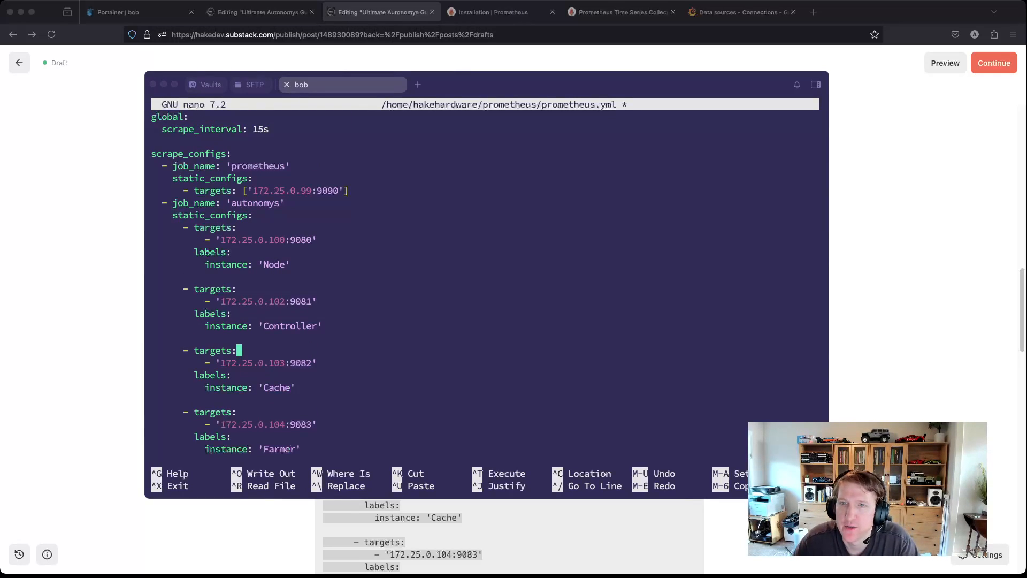
Step: Check the prometheus and autonomys job names and the Node target address 172.25.0.100:9080
double_click(257, 165)
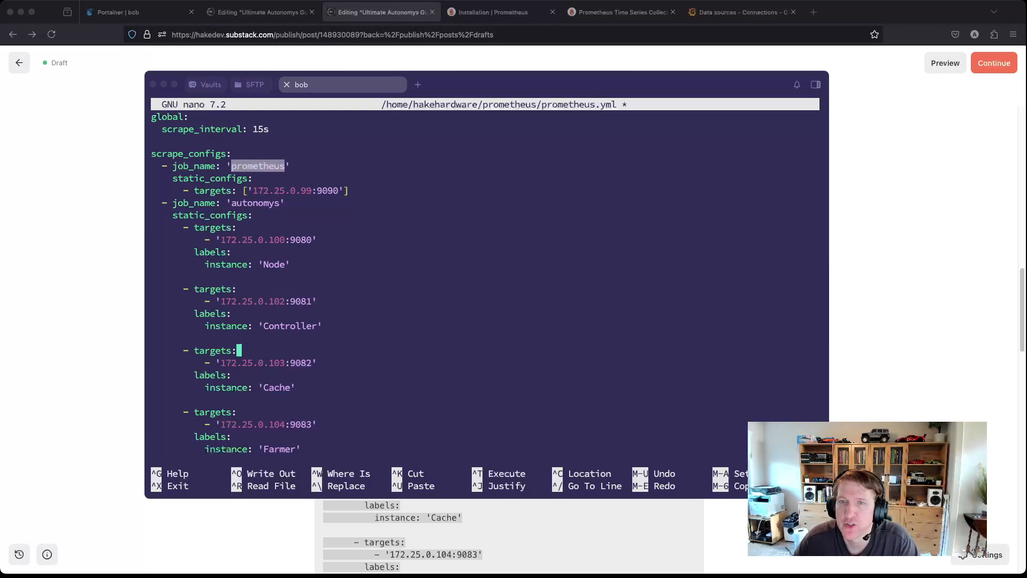
double_click(255, 204)
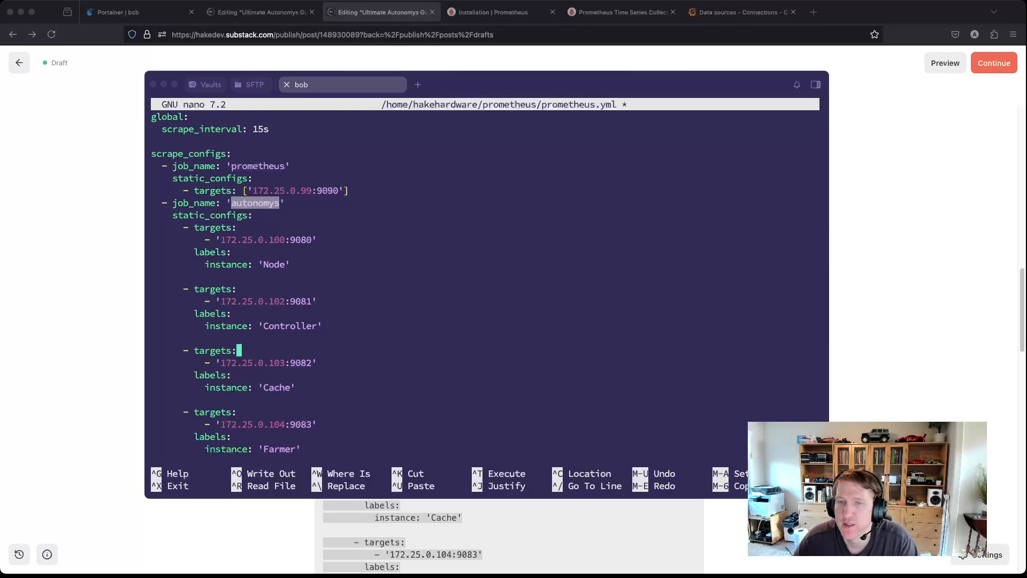
triple_click(266, 239)
left_click(266, 240)
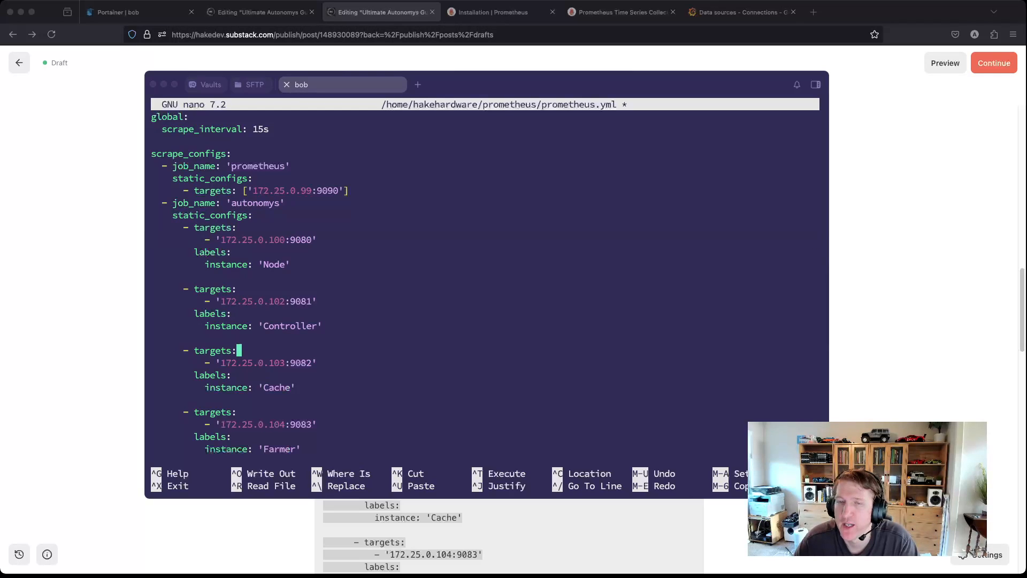
double_click(265, 240)
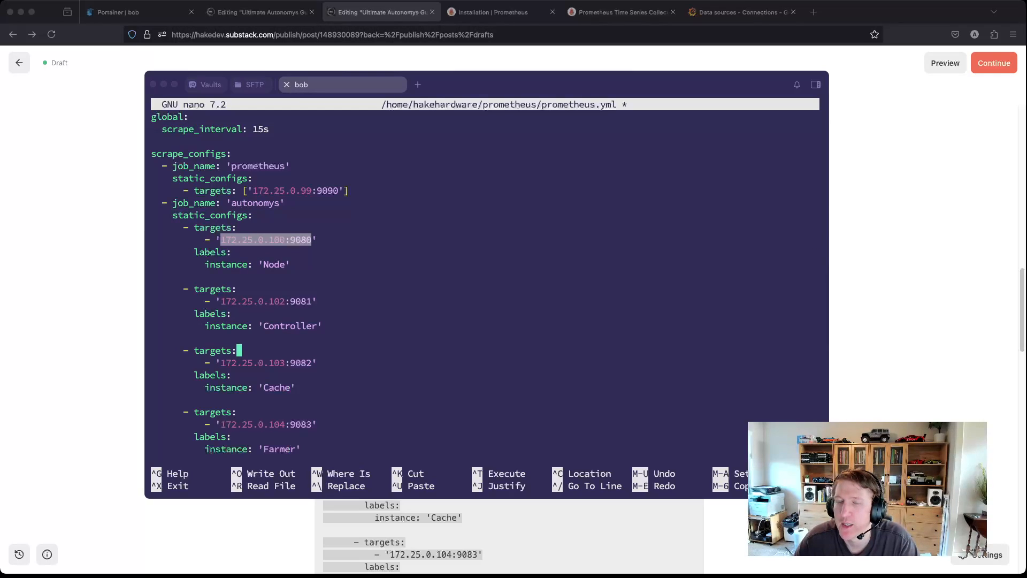
left_click(265, 240)
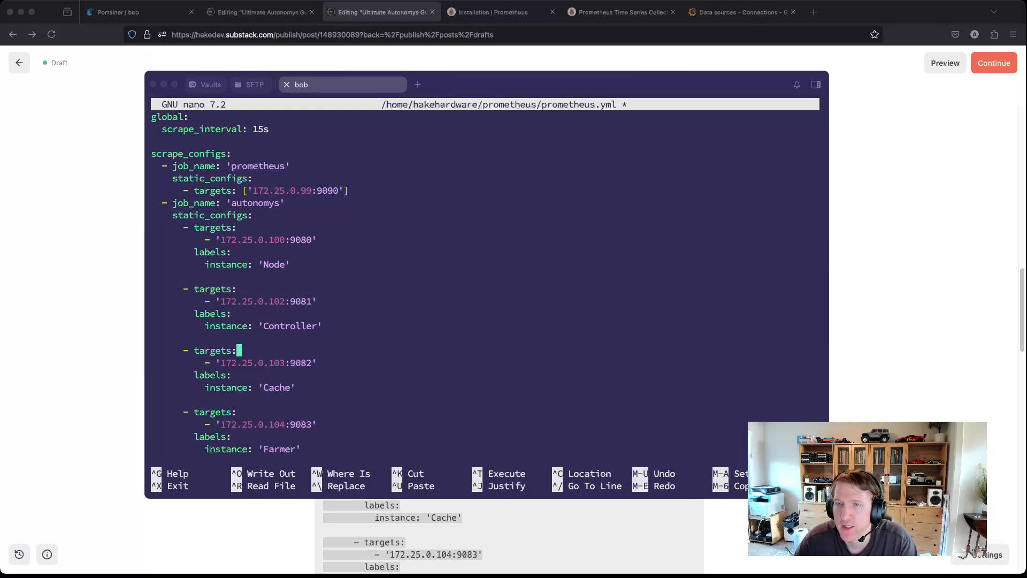
key("Down")
key("Up")
key("Up")
key("Up")
key("Down")
key("Down")
key("Down")
key("Down")
key("Down")
key("Down")
key("Down")
key("Down")
key("Down")
key("Down")
key("Down")
key("Down")
key("Down")
key("Down")
key("Down")
key("Down")
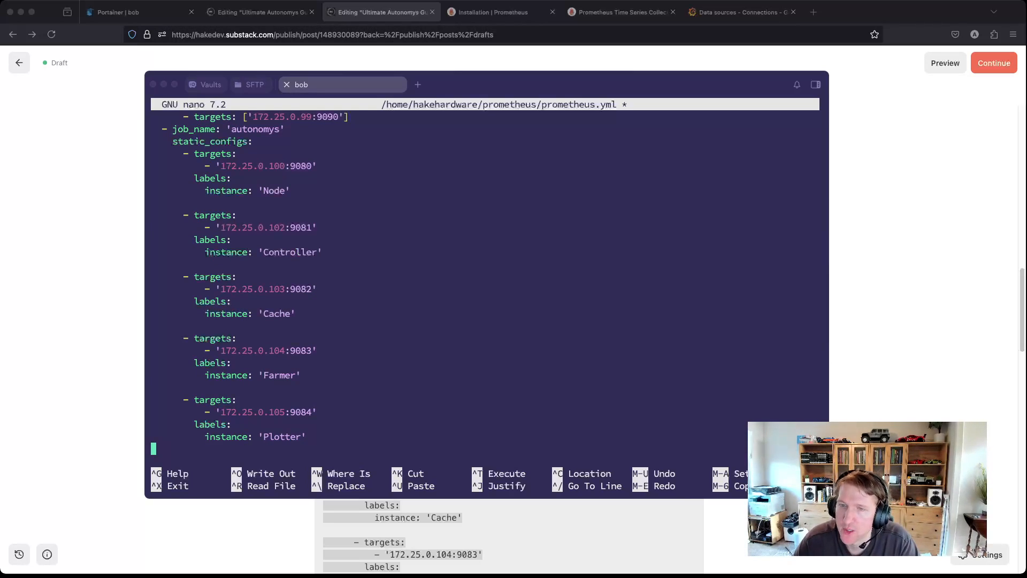
key("Up")
key("Up")
key("Up")
key("Up")
key("Up")
key("Up")
key("Up")
key("Up")
key("Up")
key("Up")
key("Up")
key("Up")
key("Up")
key("Up")
key("Up")
key("Up")
key("Up")
key("Up")
key("Up")
key("Up")
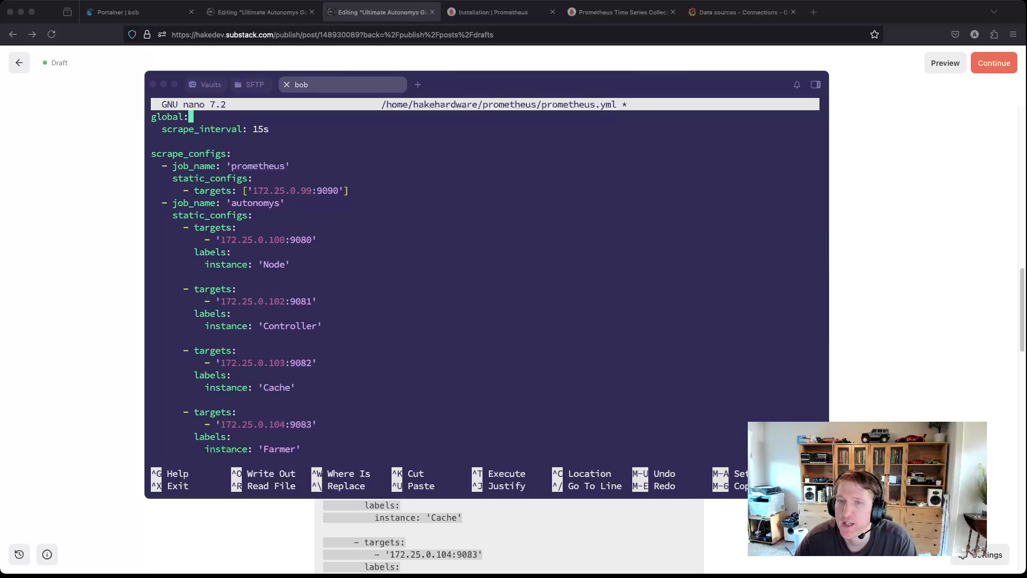
scroll(485, 284, "down", 3)
scroll(486, 283, "up", 3)
scroll(486, 283, "down", 6)
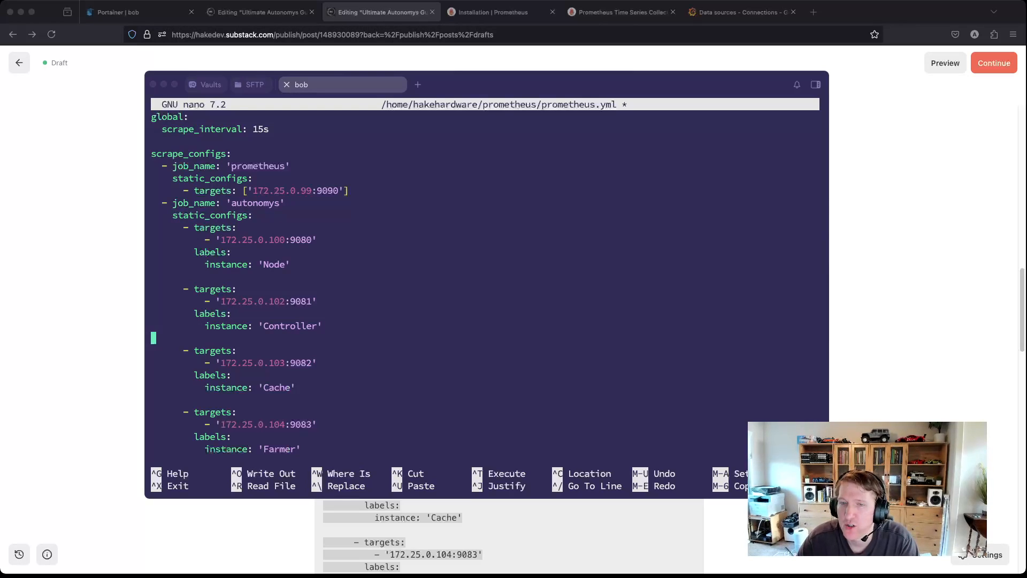
left_click_drag(225, 363, 280, 363)
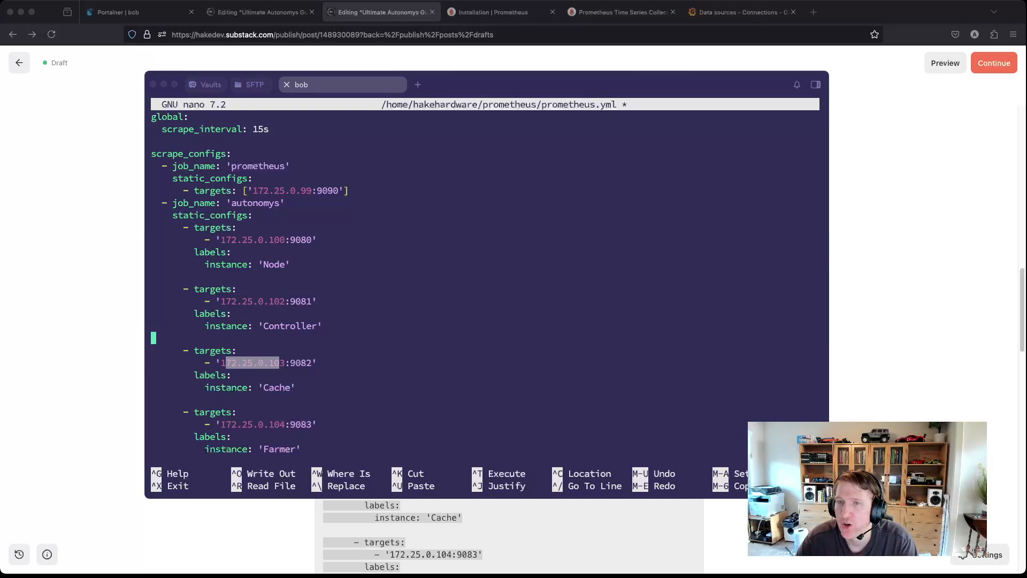
double_click(266, 240)
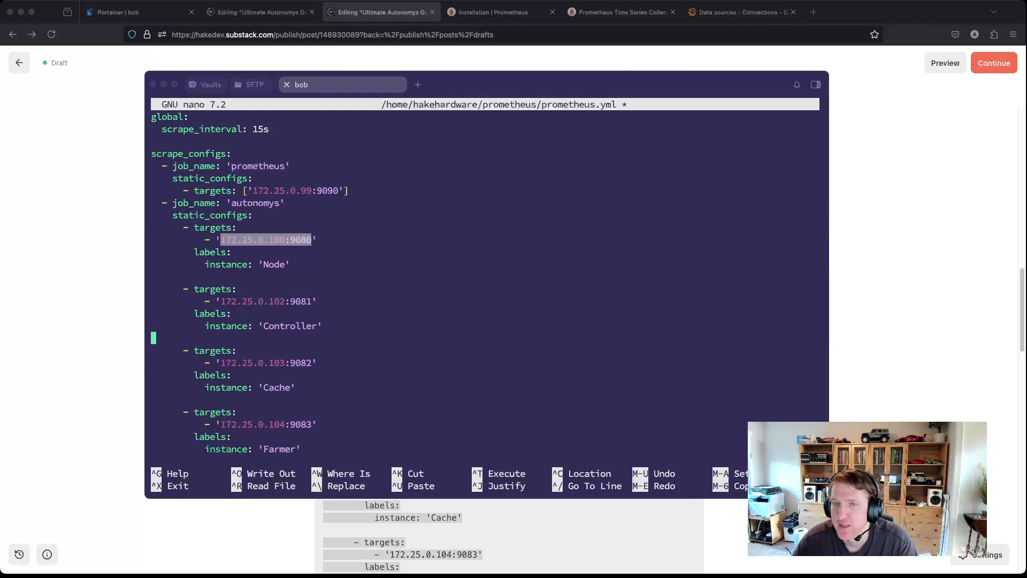
double_click(265, 363)
scroll(266, 362, "up", 7)
scroll(487, 281, "down", 11)
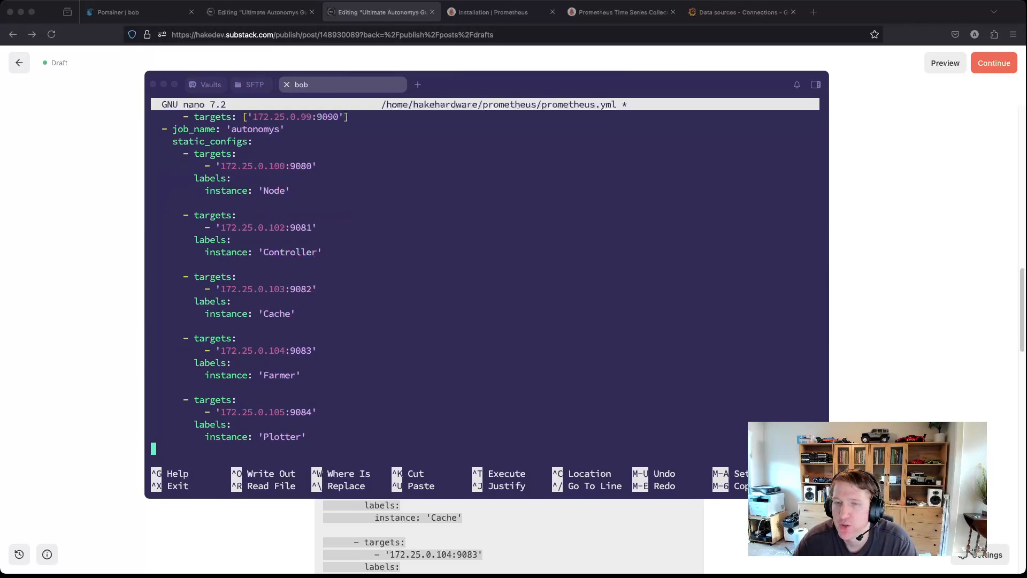
double_click(266, 412)
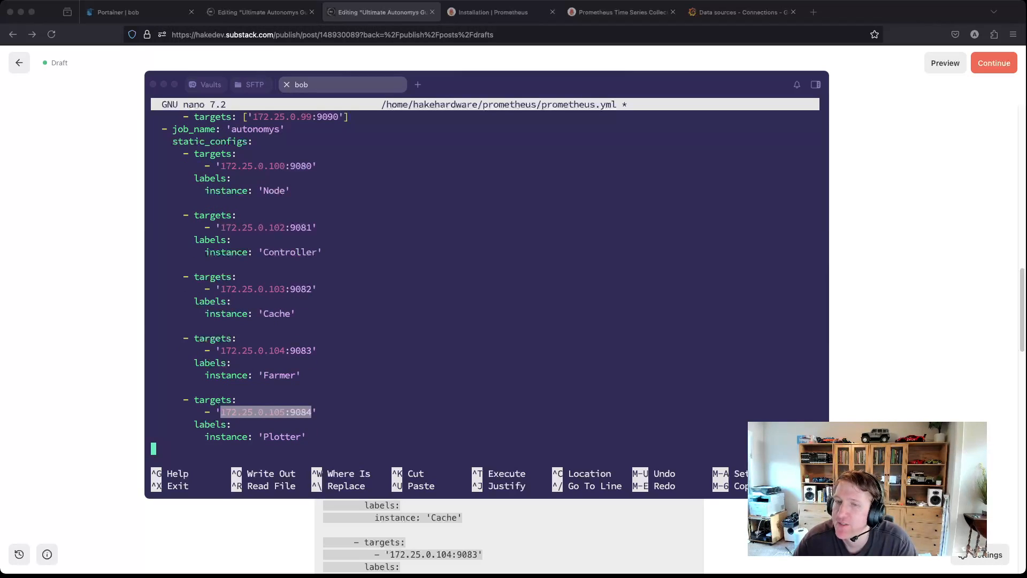
left_click(265, 412)
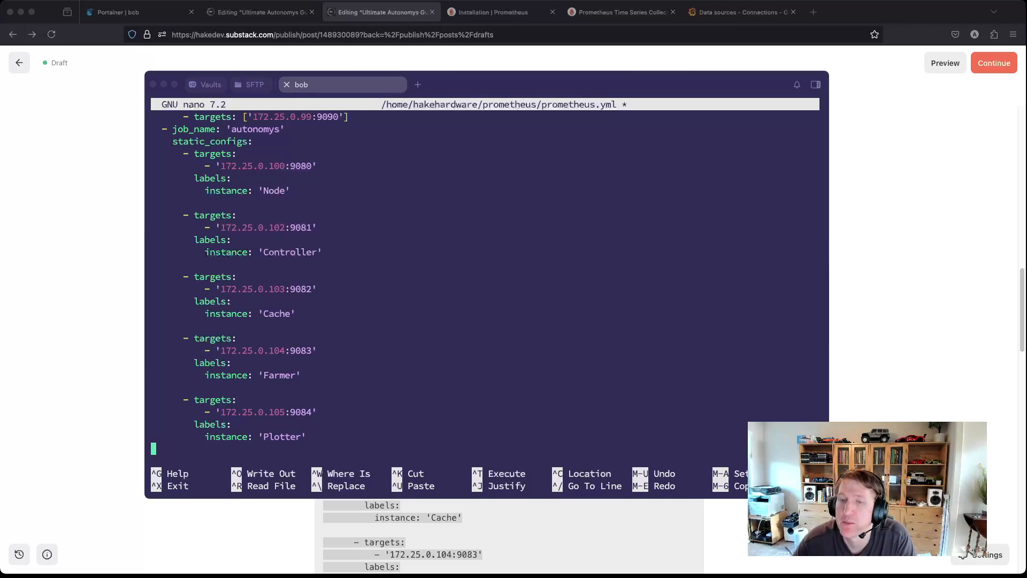
double_click(284, 411)
left_click(285, 412)
left_click_drag(285, 412, 221, 412)
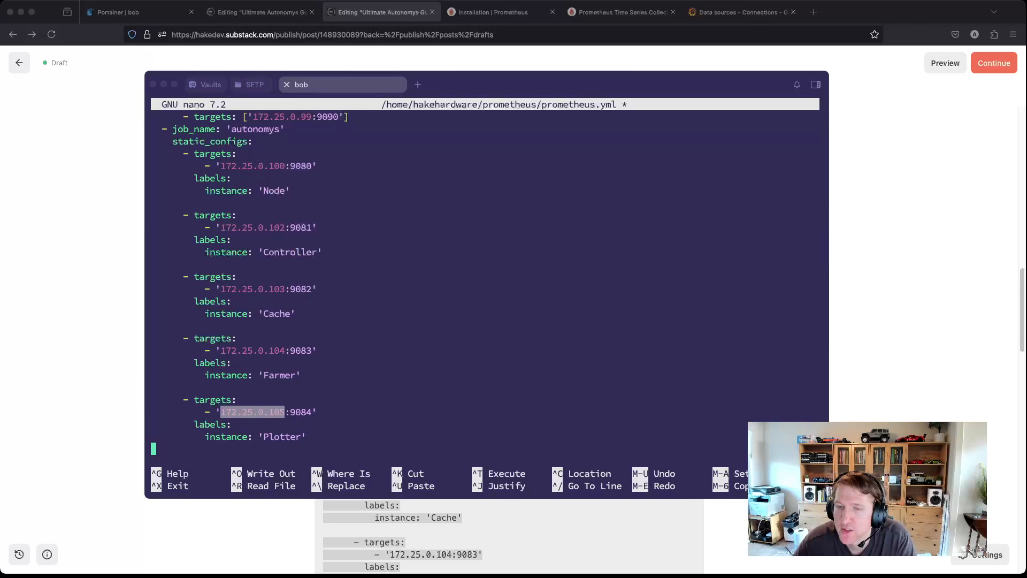
left_click(335, 423)
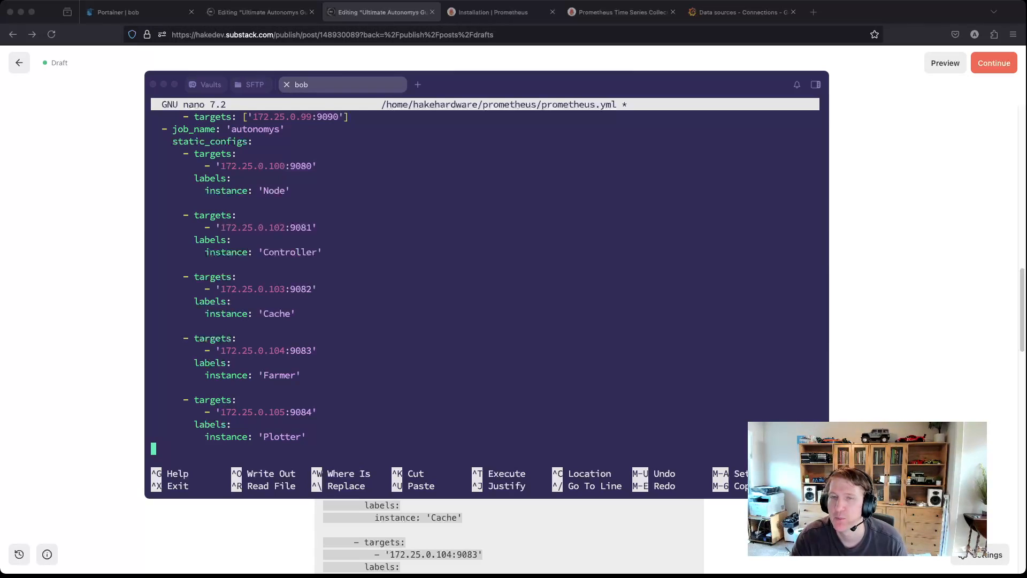
scroll(485, 283, "up", 10)
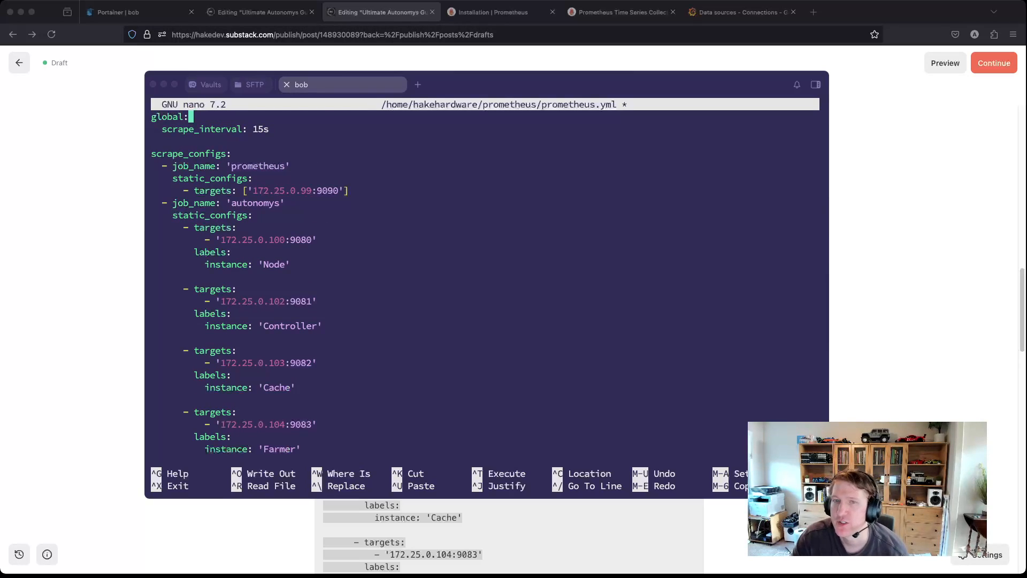
left_click_drag(300, 265, 152, 228)
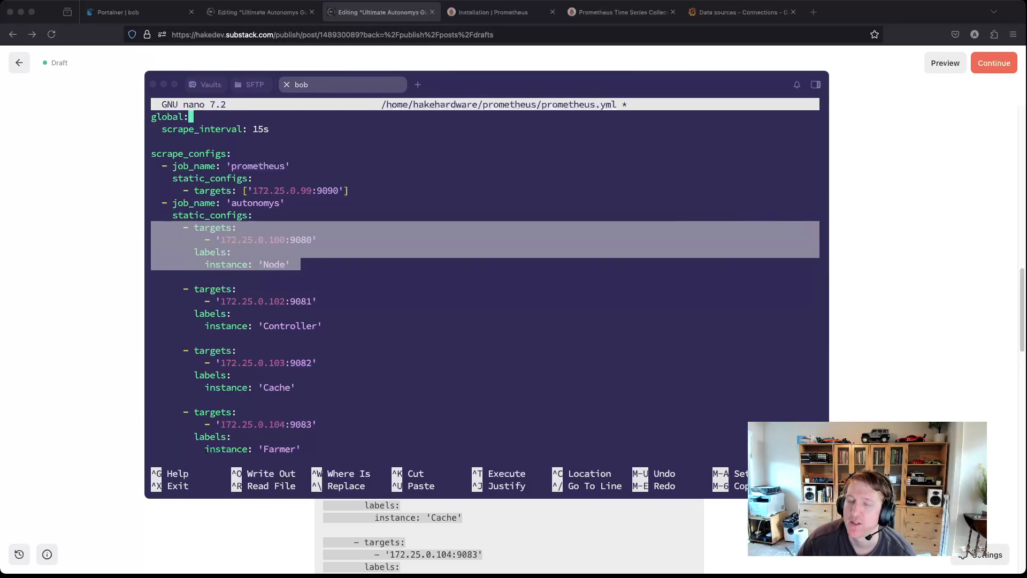
scroll(161, 230, "down", 4)
scroll(161, 230, "up", 4)
scroll(485, 283, "down", 11)
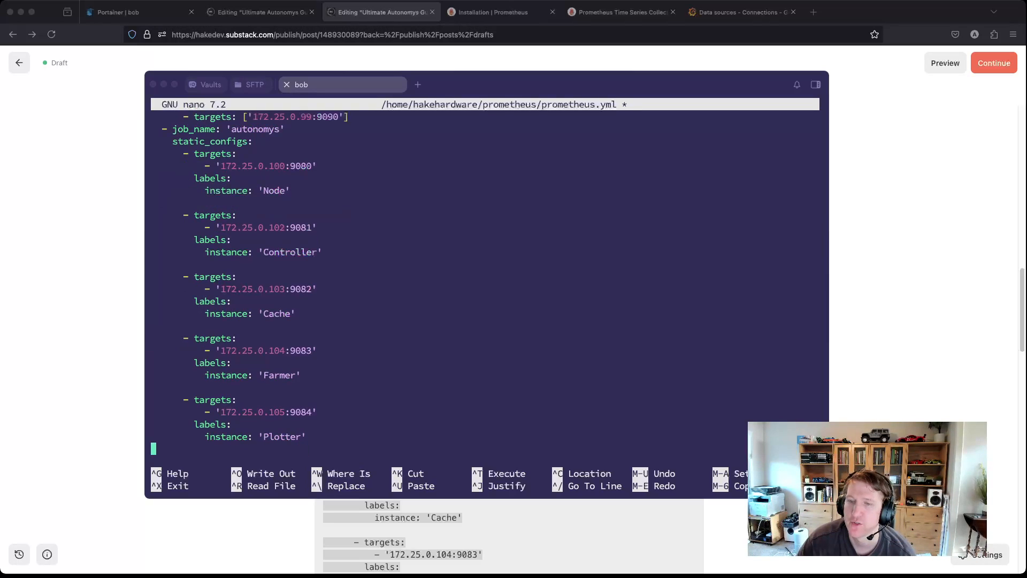
scroll(485, 282, "up", 11)
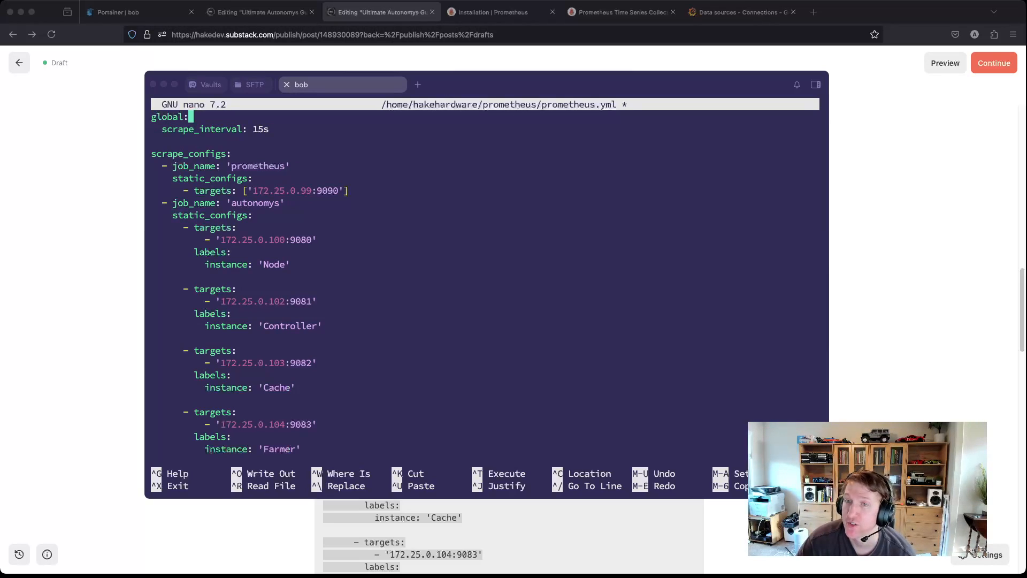
left_click(308, 301)
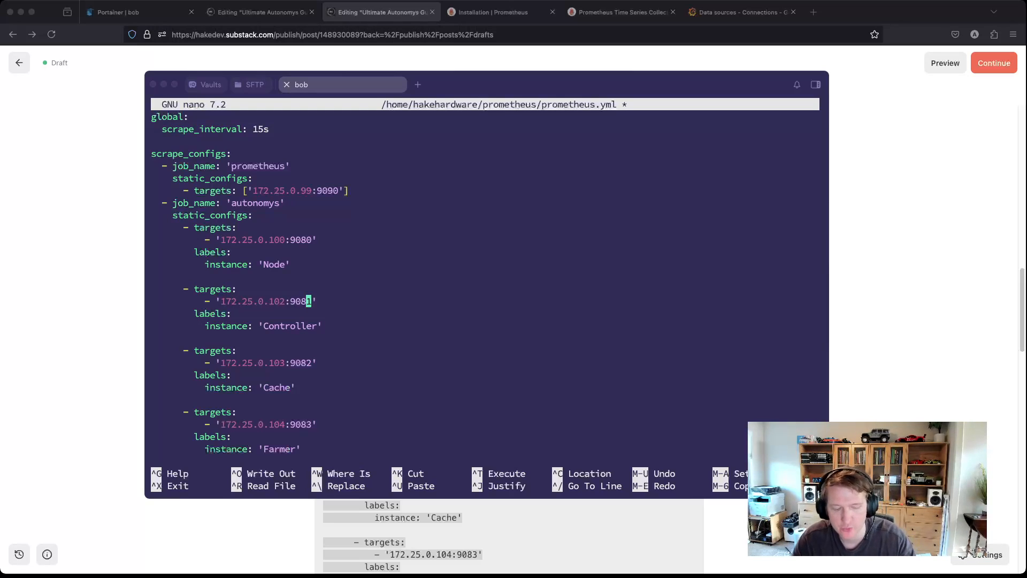
Step: Save prometheus.yml and exit nano, then switch over to the Portainer browser tab
key("ctrl+x")
key("y")
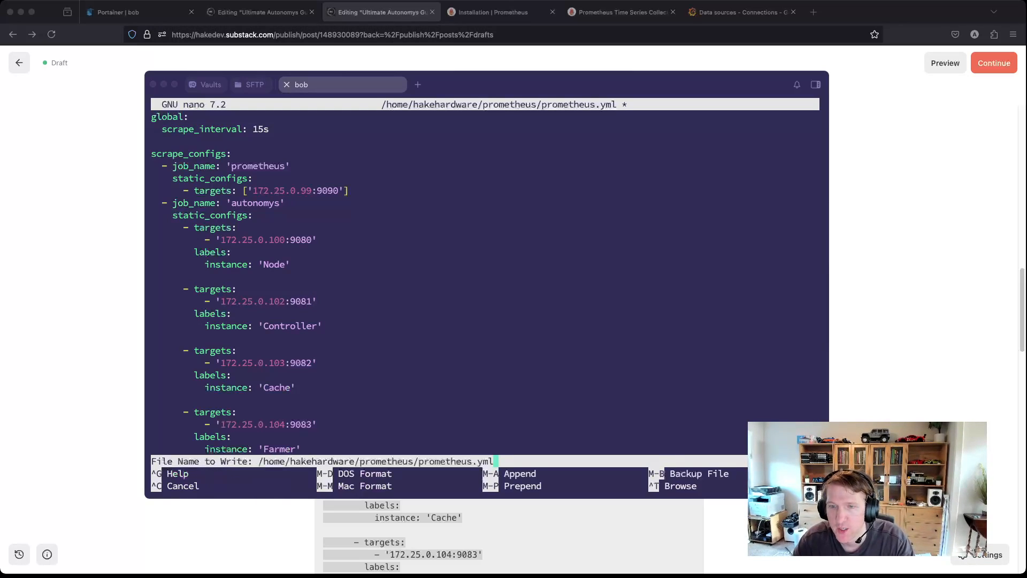
key("Return")
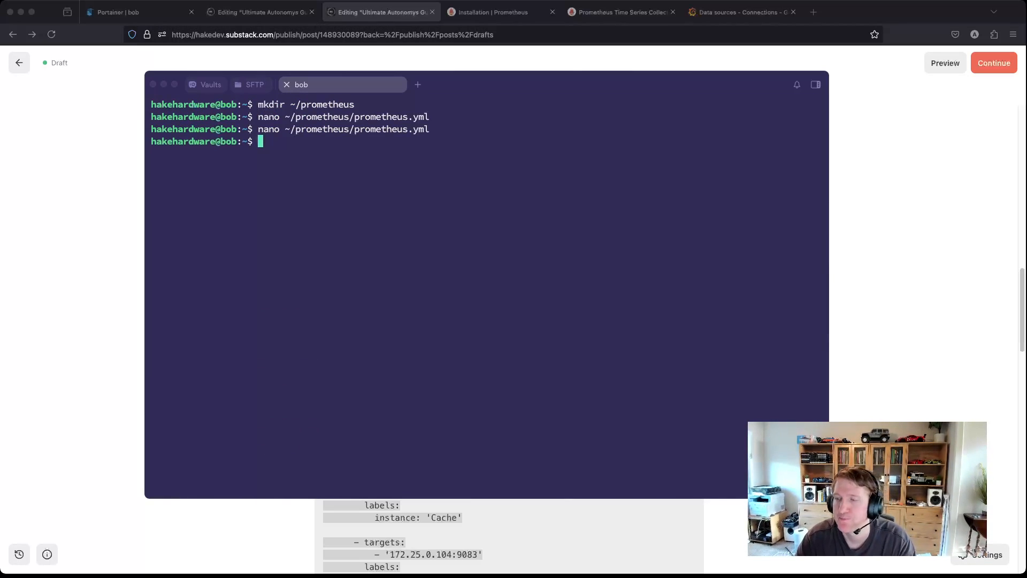
key("super+Tab")
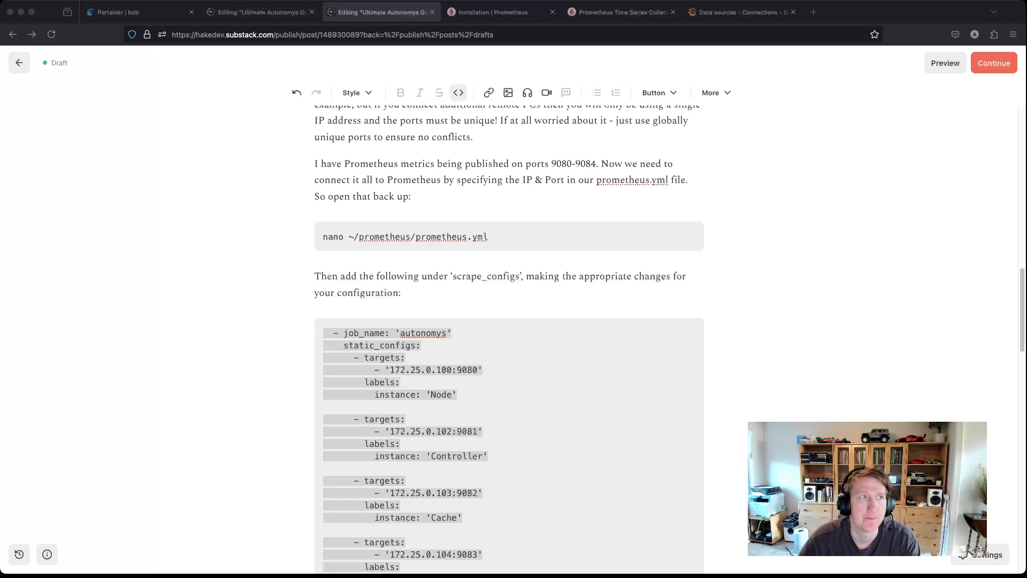
left_click(141, 12)
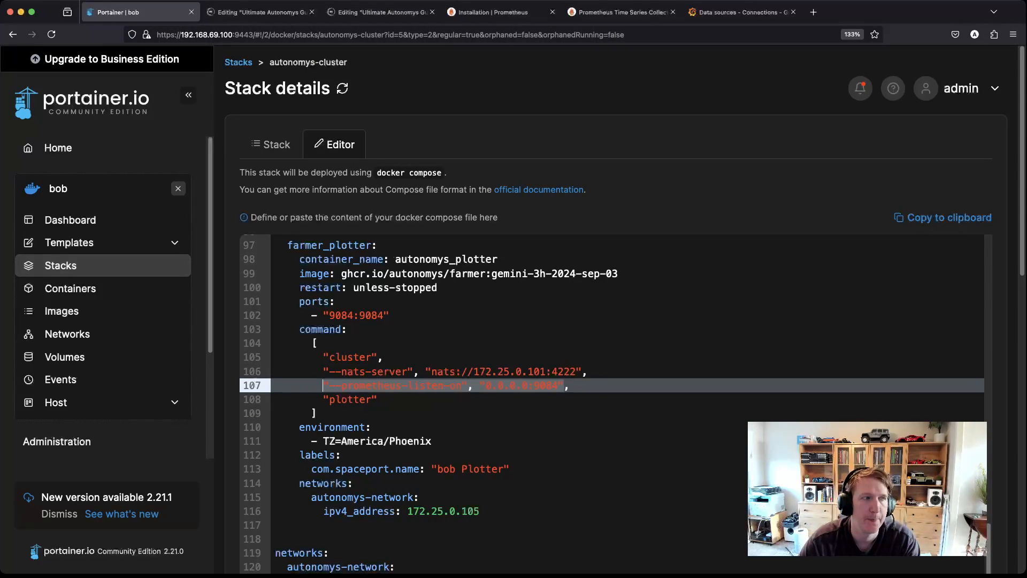
Step: Restart the prometheus container in the prometheus stack and review its logs
left_click(70, 265)
left_click(292, 320)
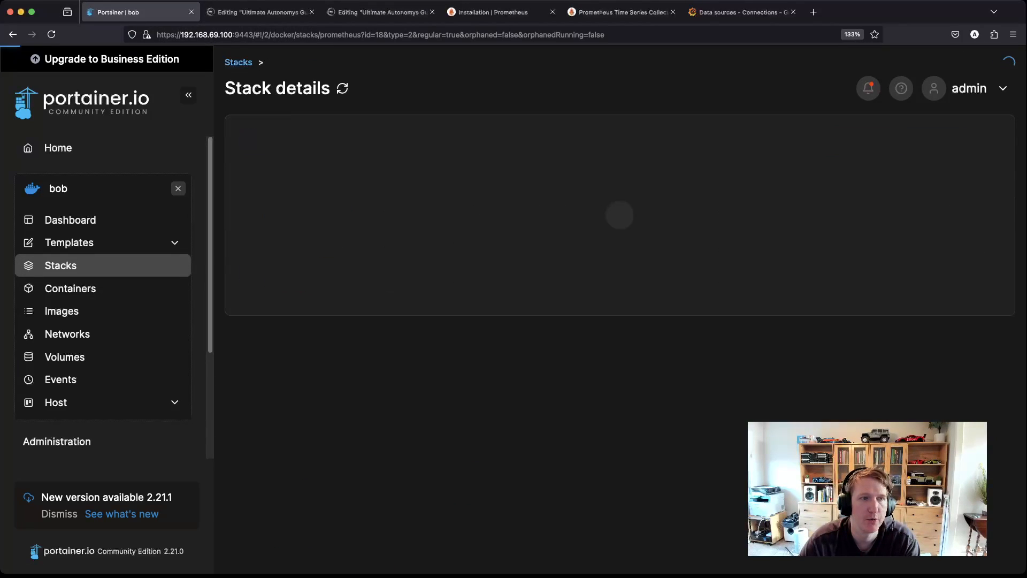
scroll(293, 385, "down", 2)
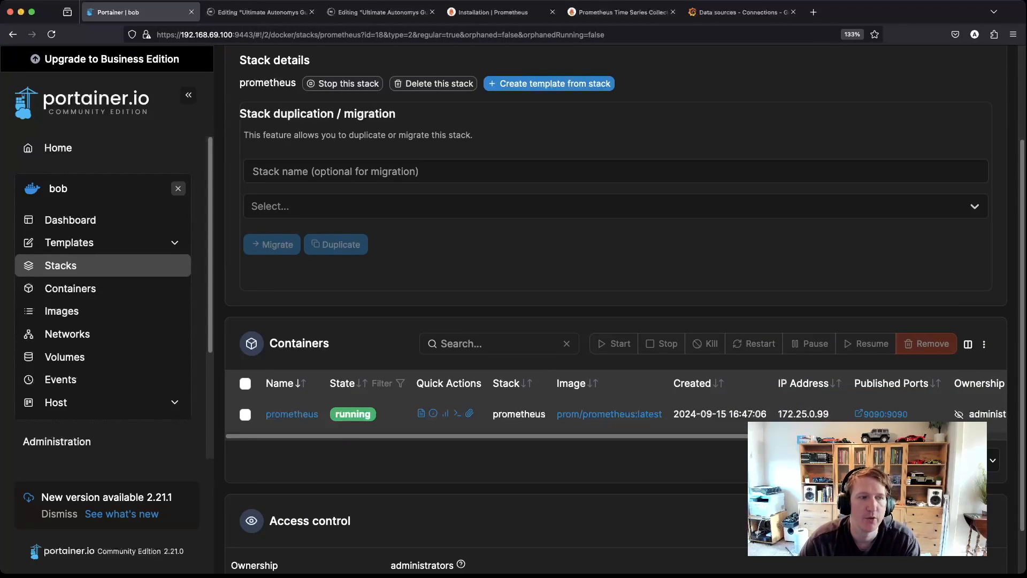
left_click(245, 414)
left_click(754, 343)
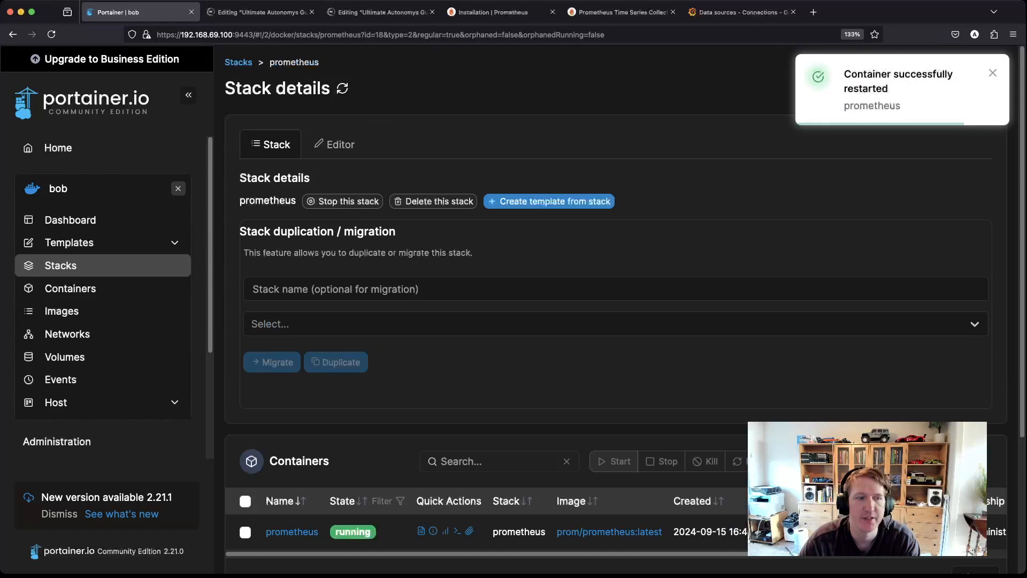
left_click(422, 530)
scroll(615, 310, "down", 3)
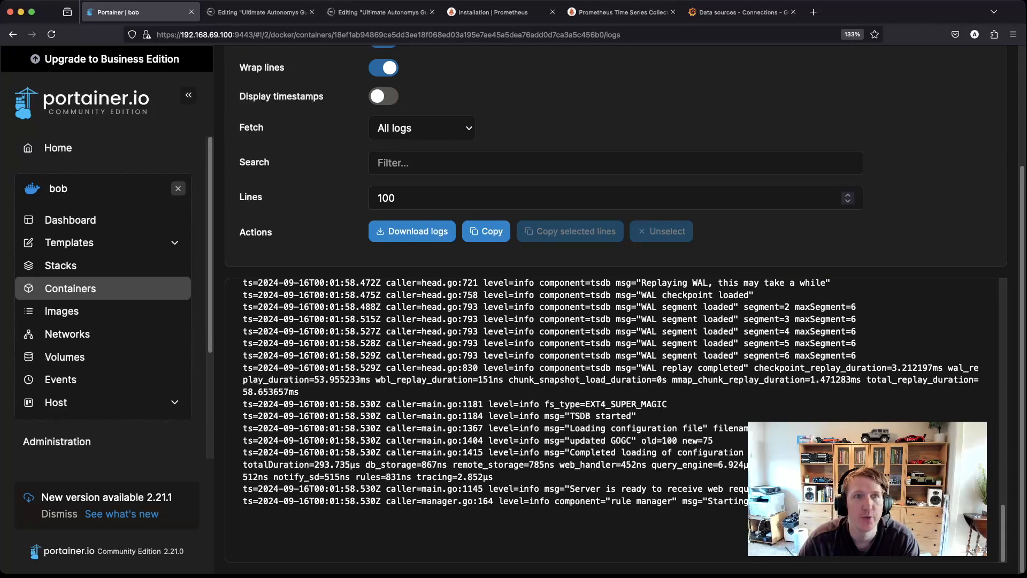
Step: Reload Prometheus's Targets page until autonomys shows 5/5 up and prometheus 1/1 up
left_click(620, 11)
key("super+r")
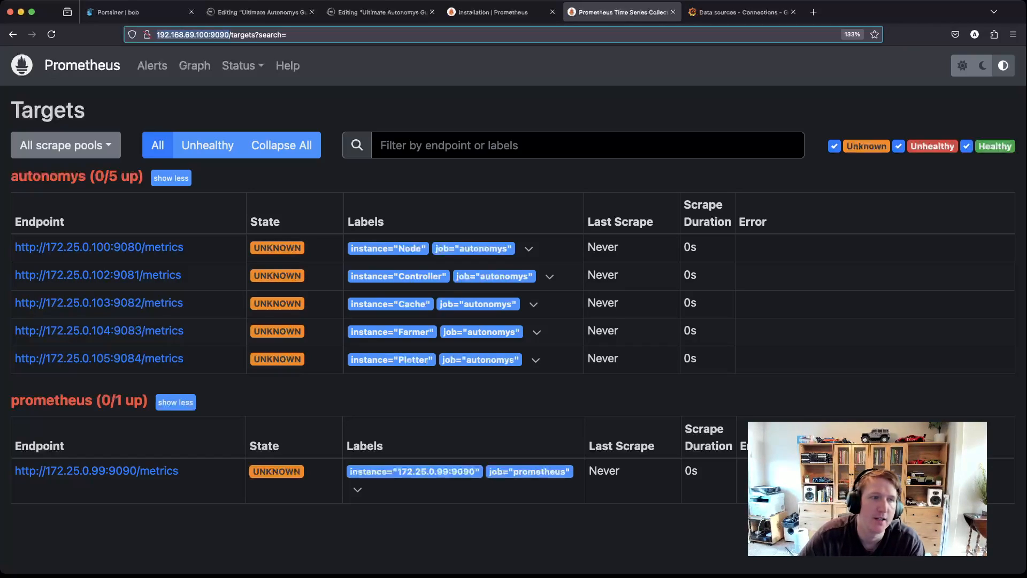
key("super+r")
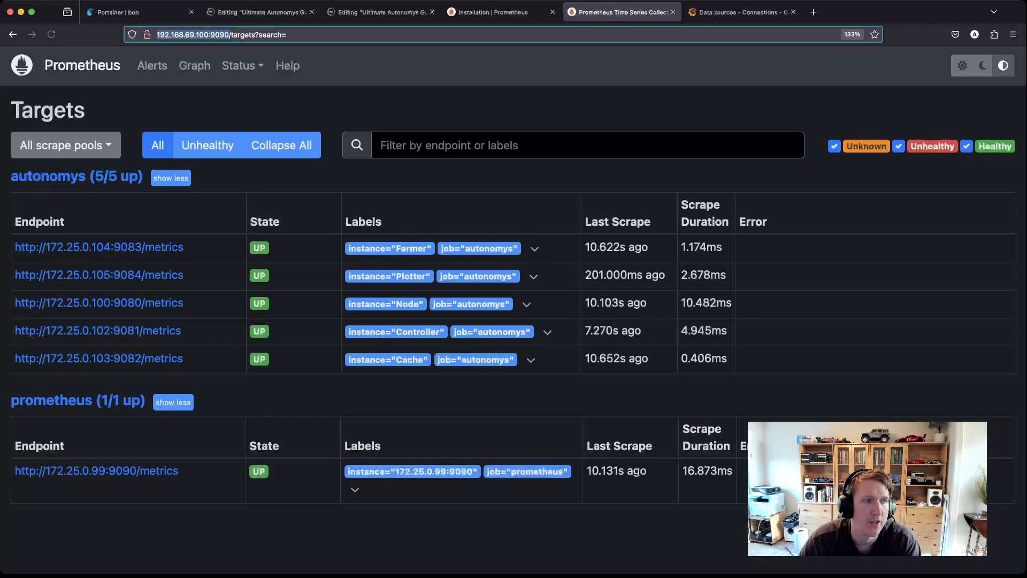
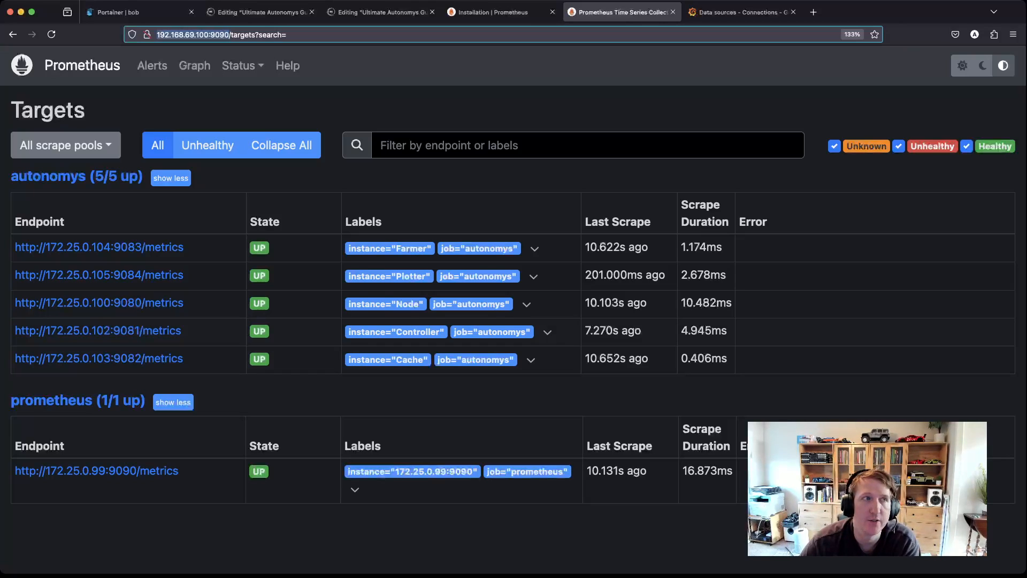
Step: Find the Substack draft paragraph on importing dashboard 20433 and select the author name and ID 20433
left_click(257, 12)
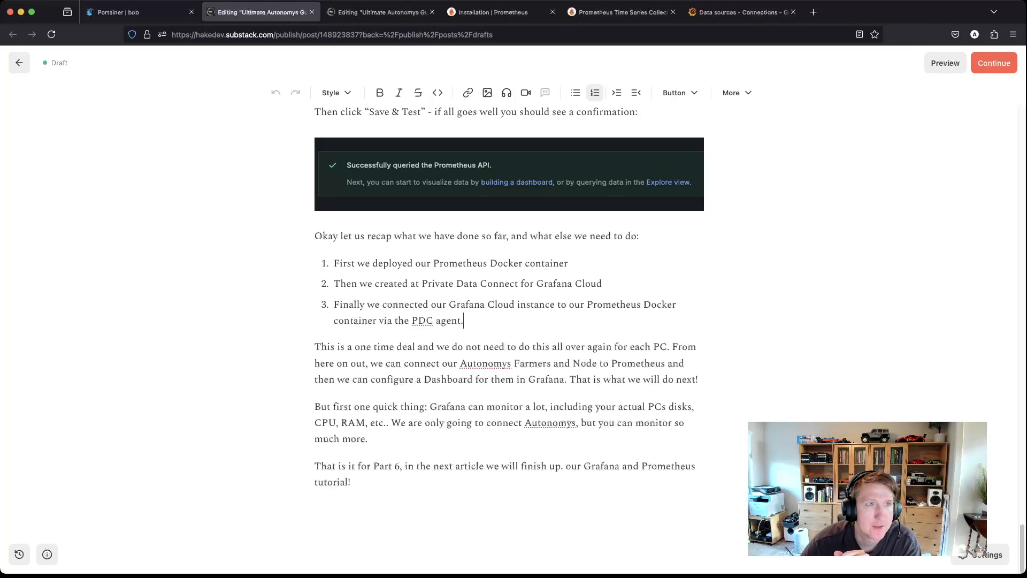
key("ctrl+Tab")
scroll(509, 321, "down", 10)
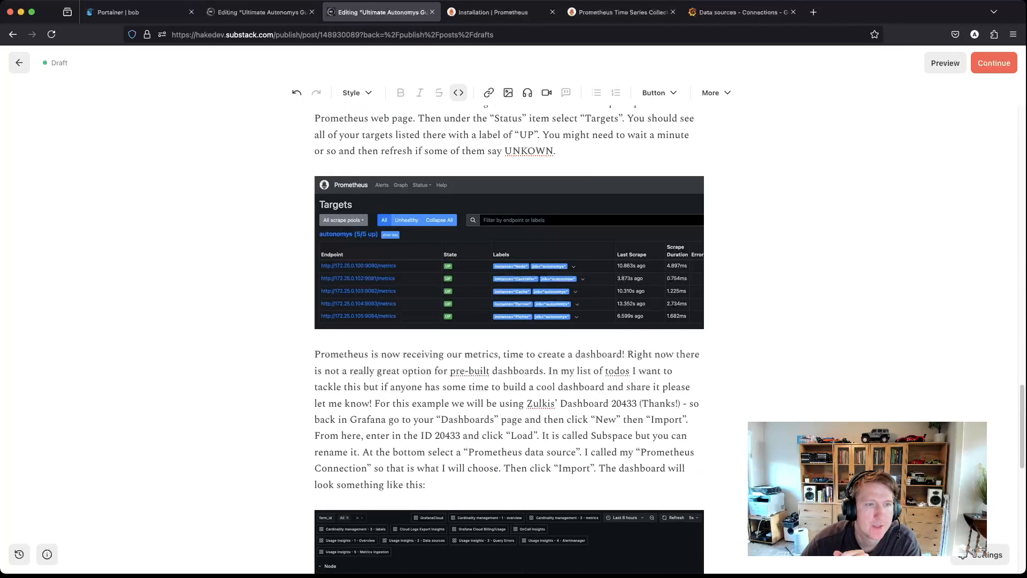
scroll(509, 321, "down", 6)
scroll(509, 321, "up", 5)
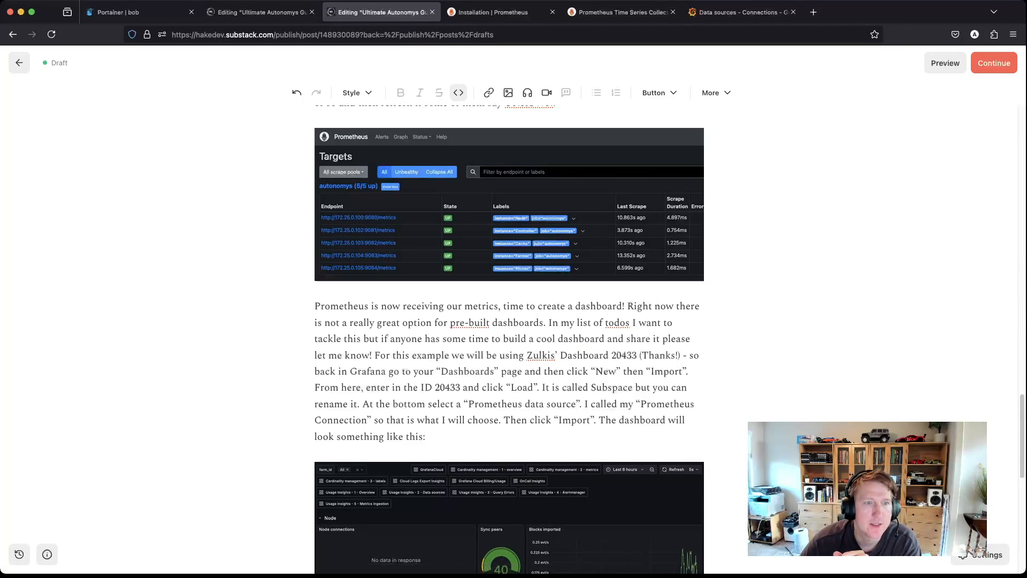
left_click(533, 356)
double_click(539, 355)
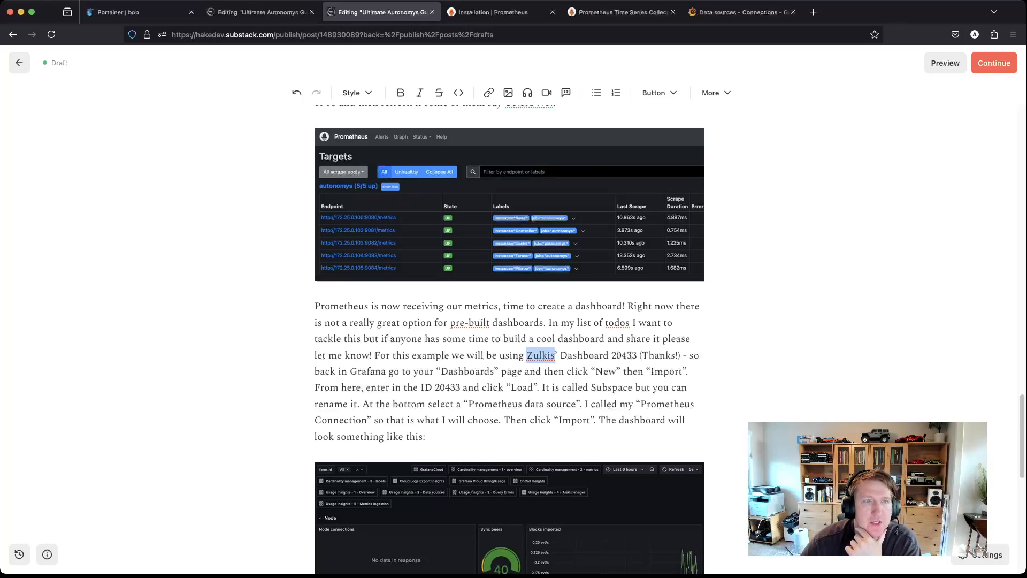
double_click(619, 355)
key("super+c")
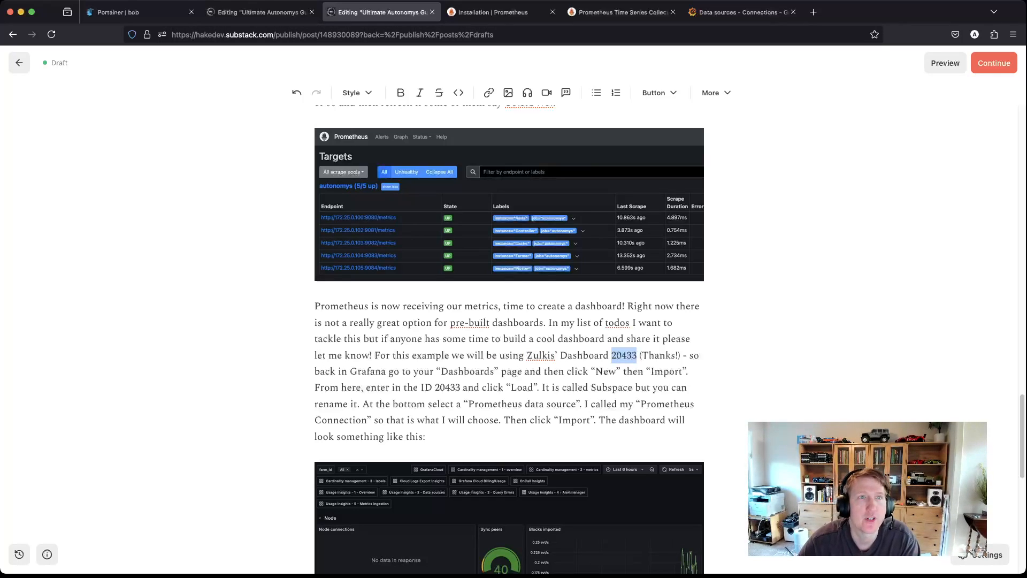
Step: Load Grafana.com dashboard ID 20433 into Grafana Cloud's Import dashboard form
left_click(740, 12)
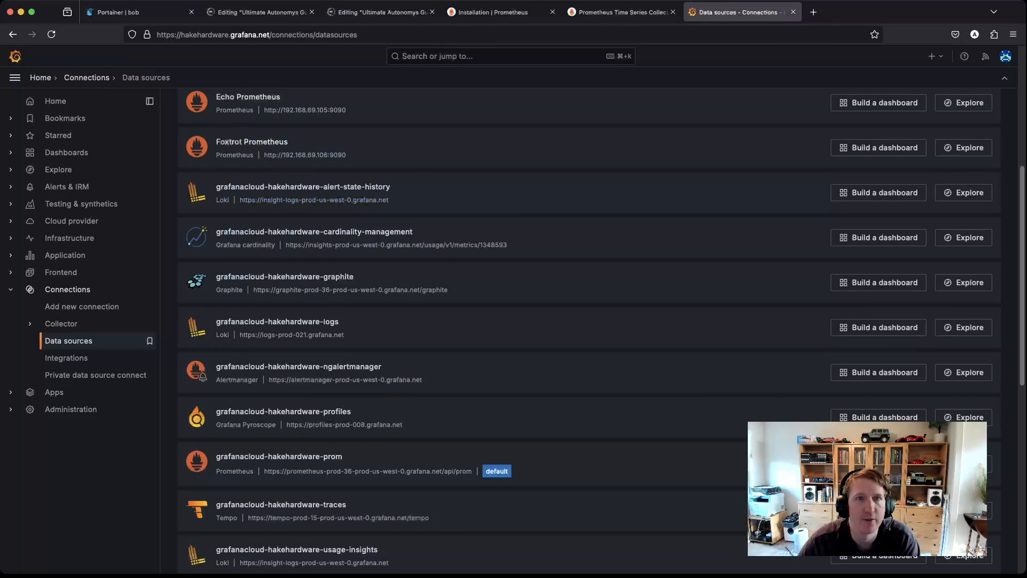
left_click(67, 152)
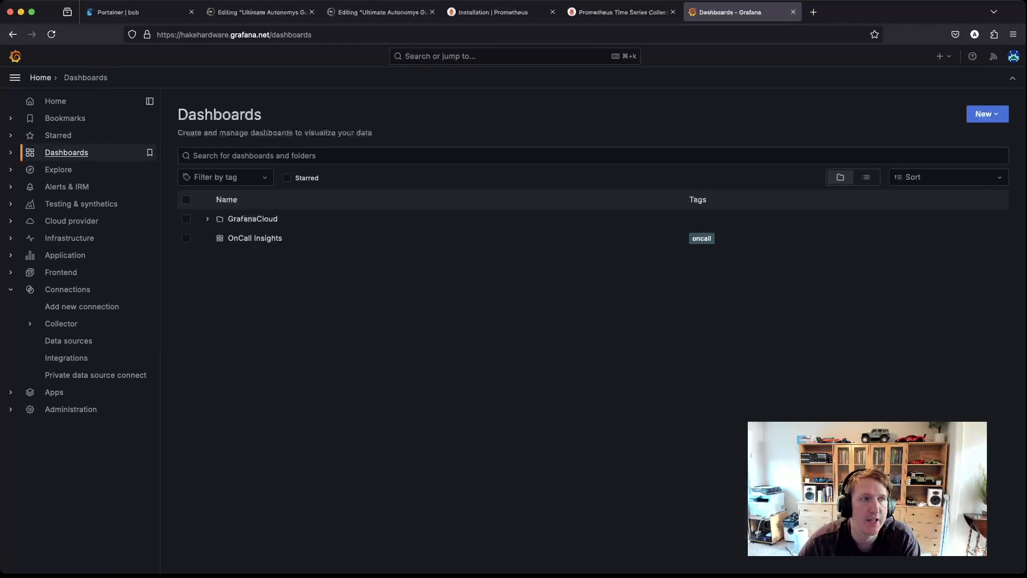
left_click(984, 114)
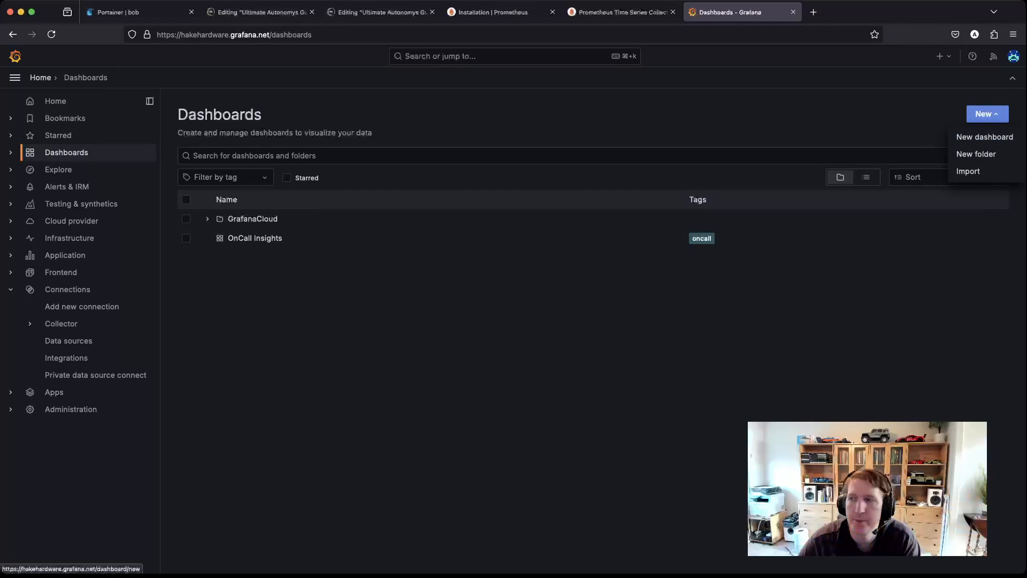
left_click(969, 171)
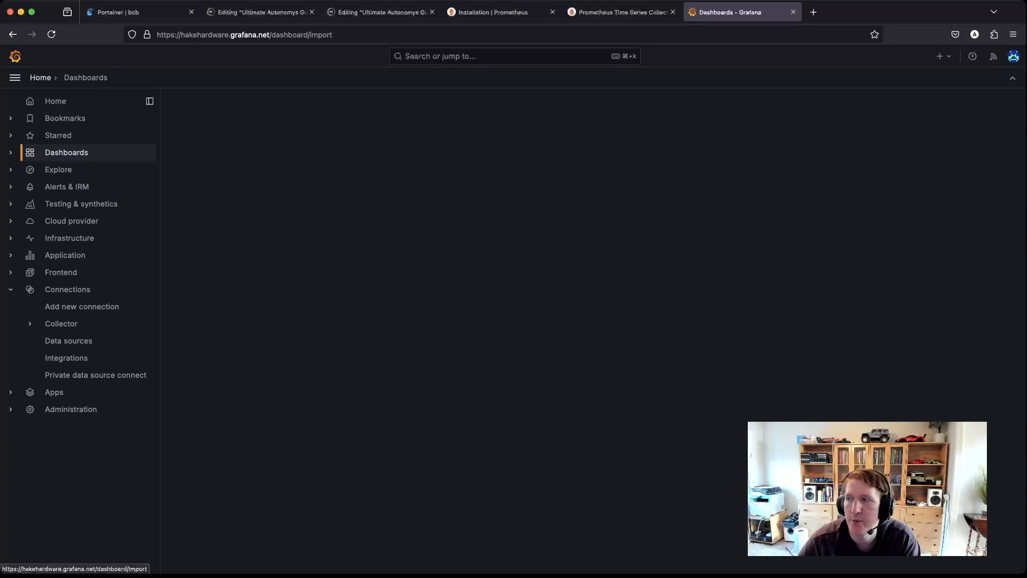
left_click(320, 258)
key("super+v")
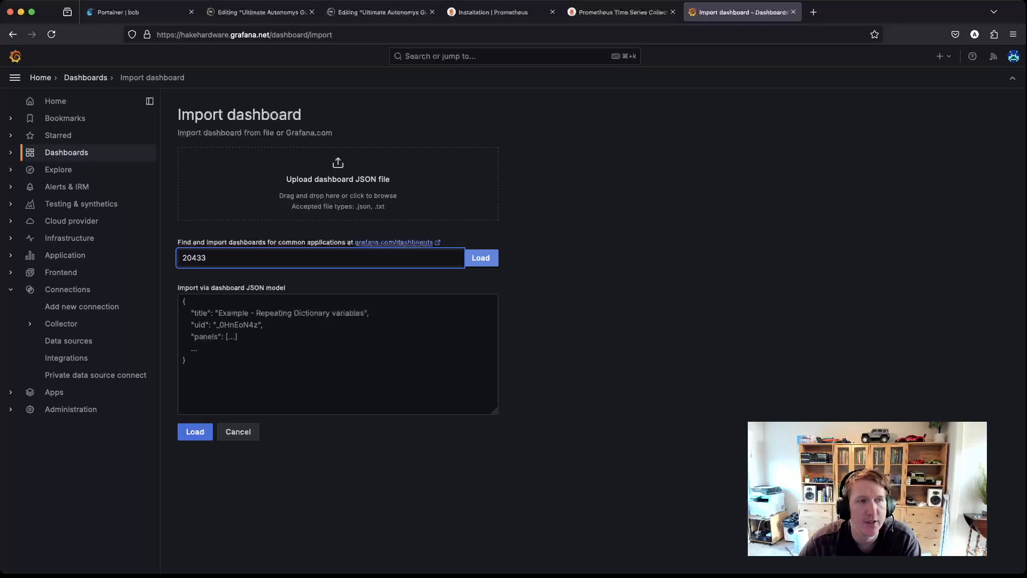
left_click(481, 258)
Step: Import the dashboard renamed Autonomys with Prometheus Connection 2 as its prometheus data source
double_click(215, 273)
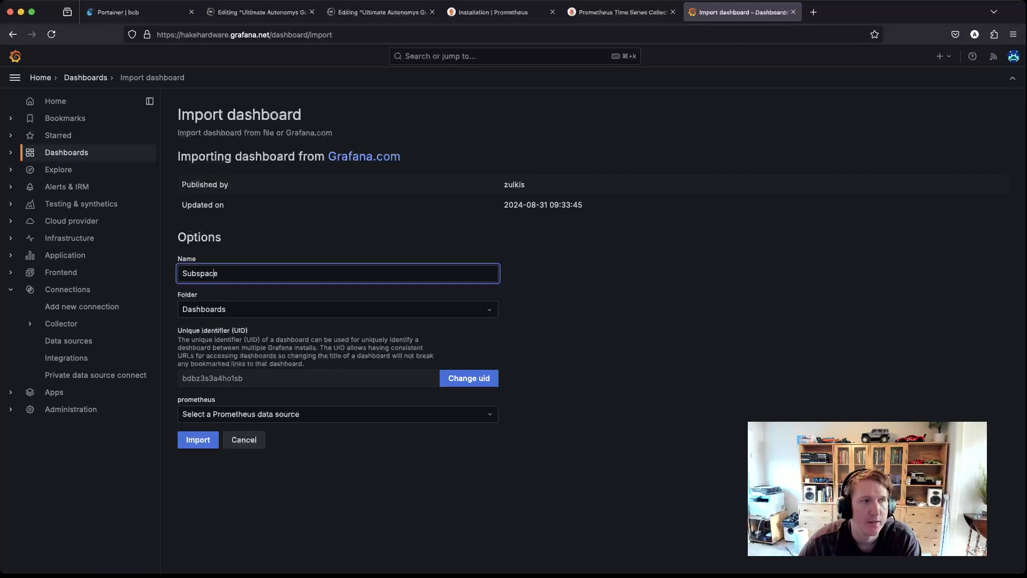
type("Autonomys")
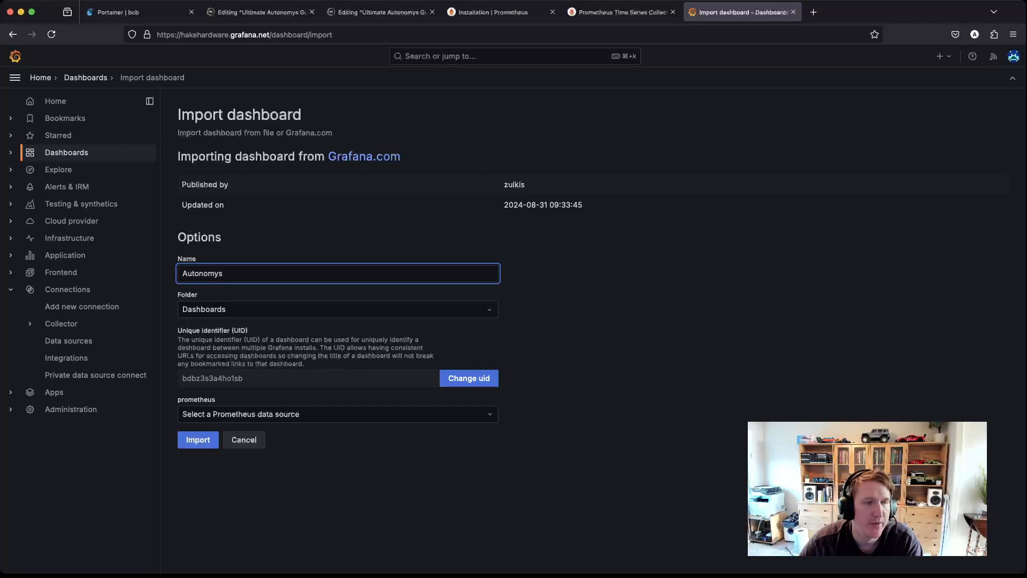
left_click(295, 414)
scroll(295, 451, "down", 2)
scroll(296, 482, "down", 5)
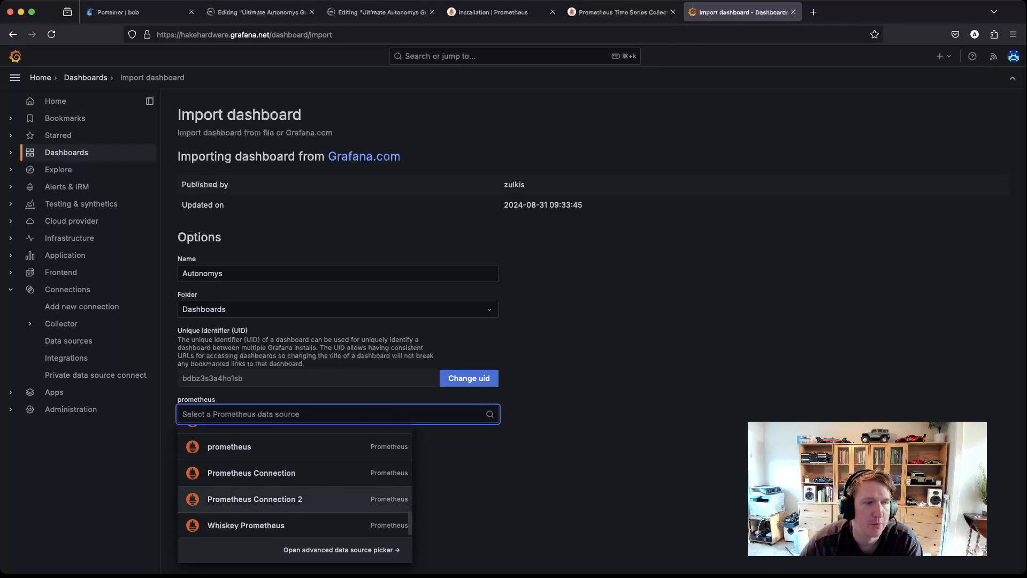
left_click(255, 500)
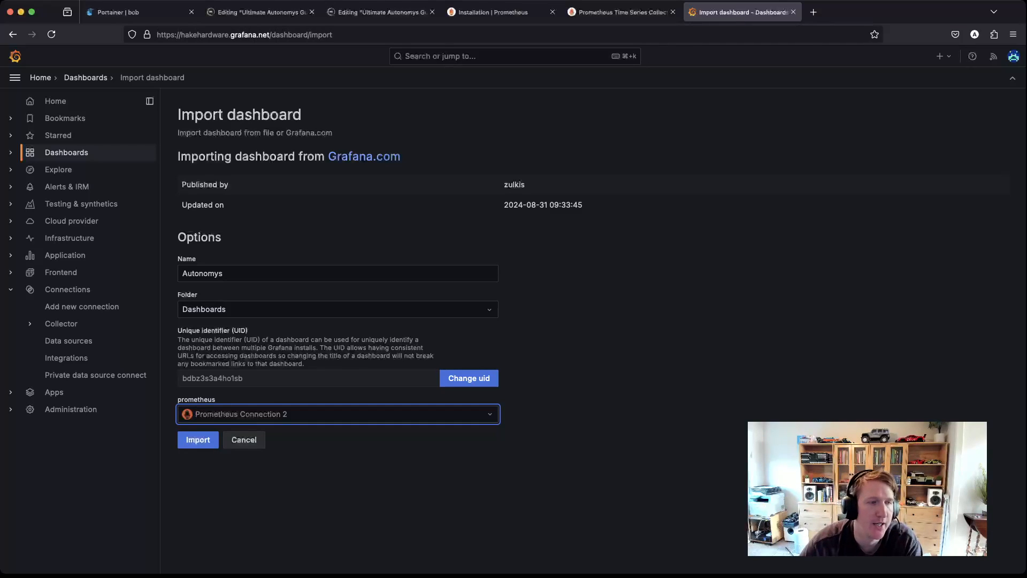
left_click(198, 439)
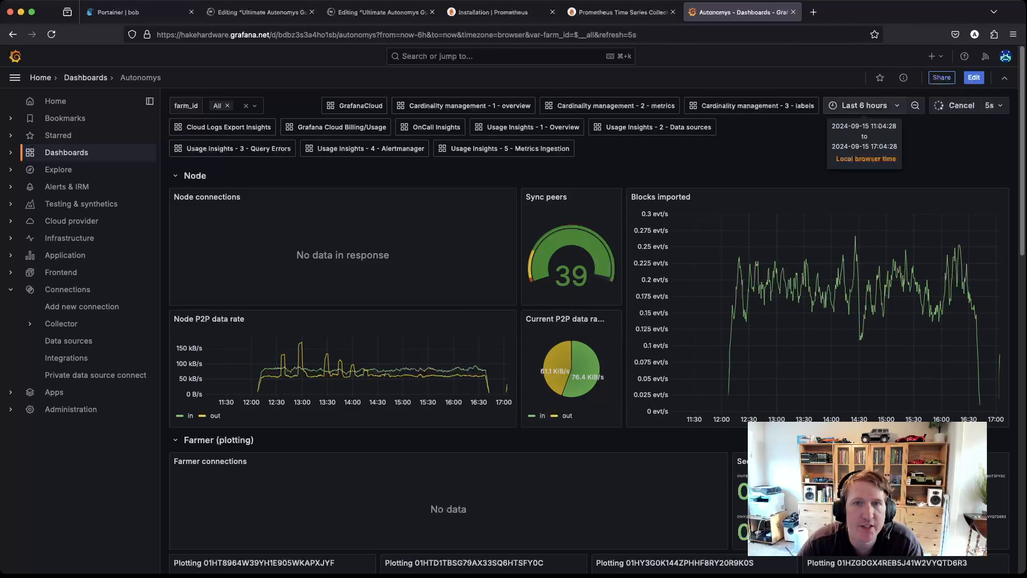
Step: Set the Autonomys dashboard time range to the last 3 hours
left_click(864, 106)
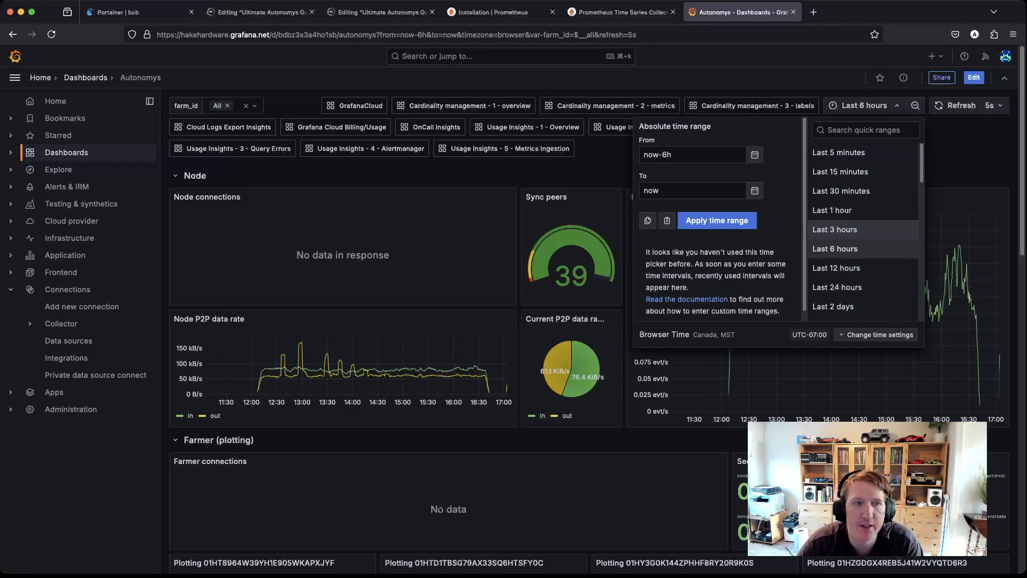
left_click(835, 229)
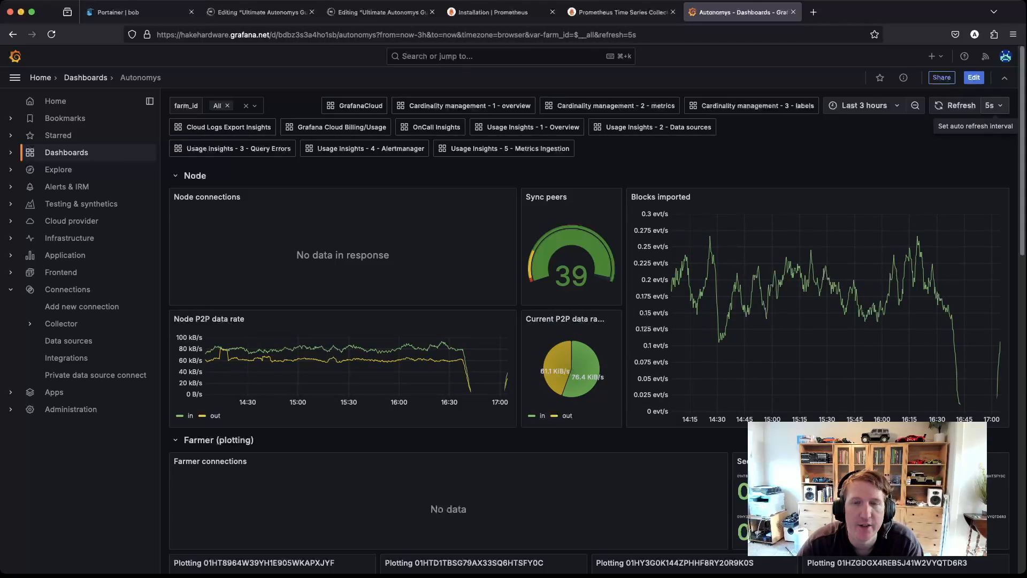
scroll(493, 286, "down", 5)
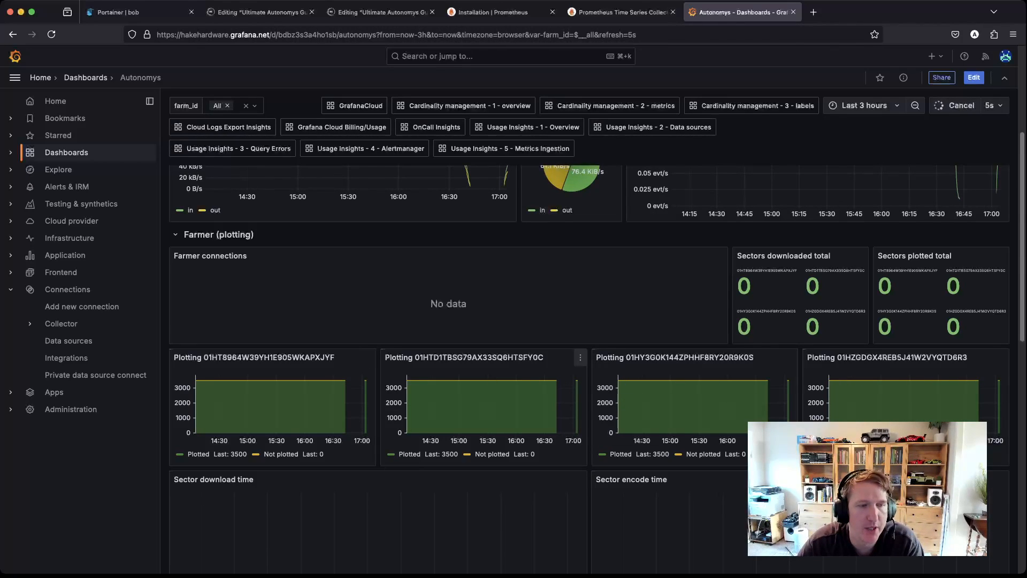
Step: Review the Farmer panels, noting 3500 sectors plotted and 0 not plotted, then return to Node
double_click(449, 454)
left_click_drag(536, 455, 529, 455)
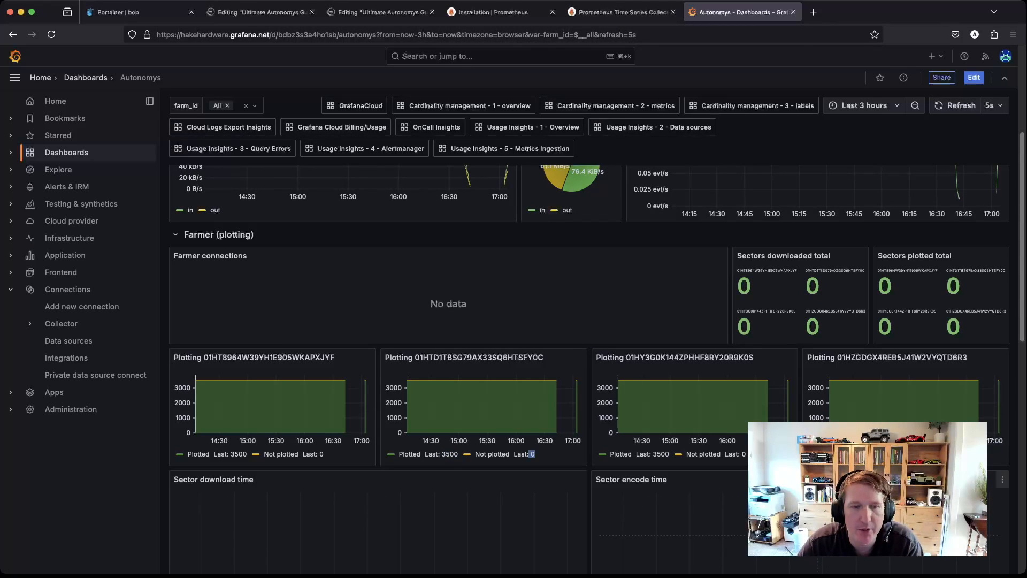
scroll(589, 325, "down", 2)
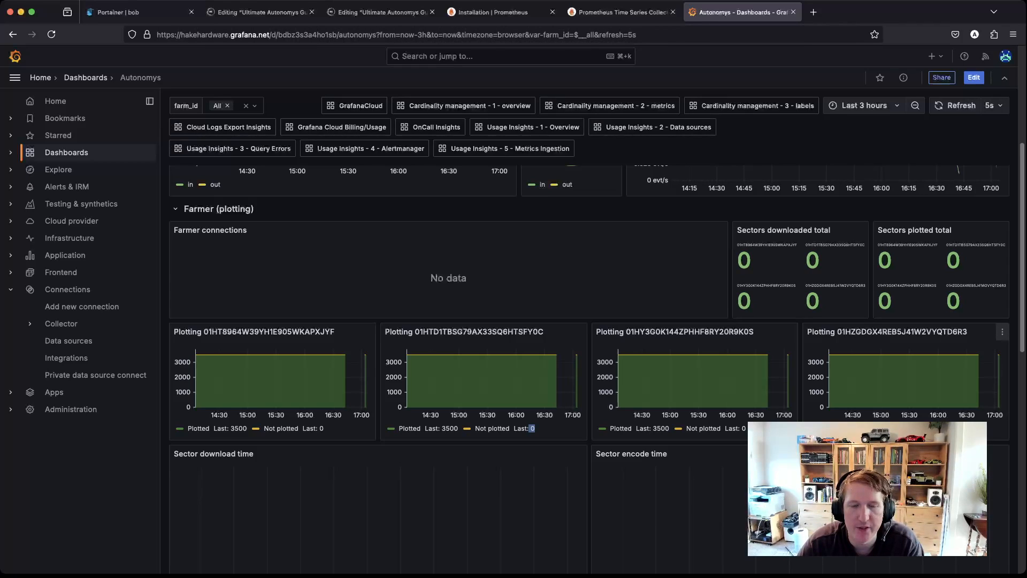
scroll(589, 369, "down", 5)
scroll(253, 460, "down", 8)
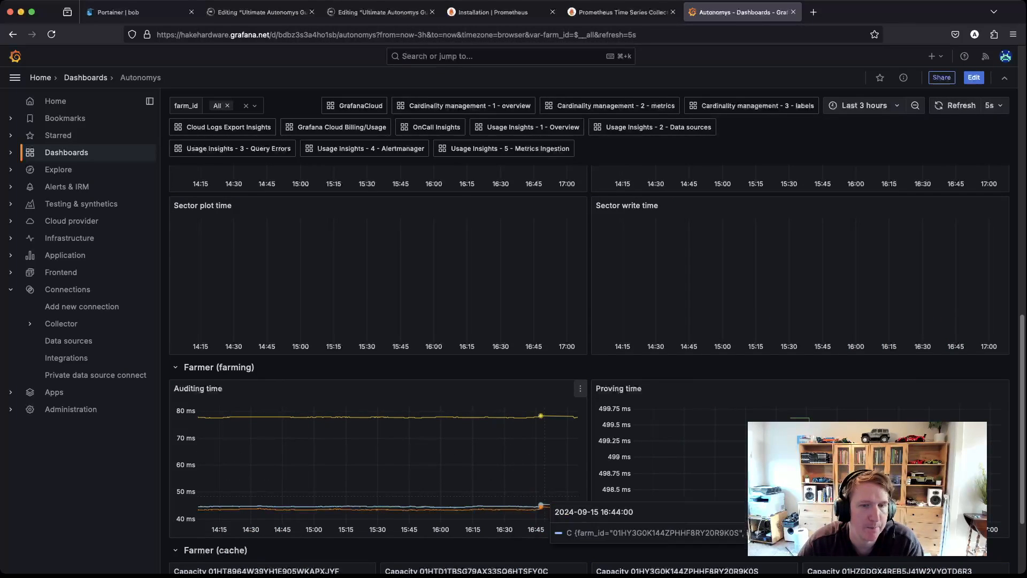
scroll(792, 369, "down", 2)
scroll(792, 369, "down", 2)
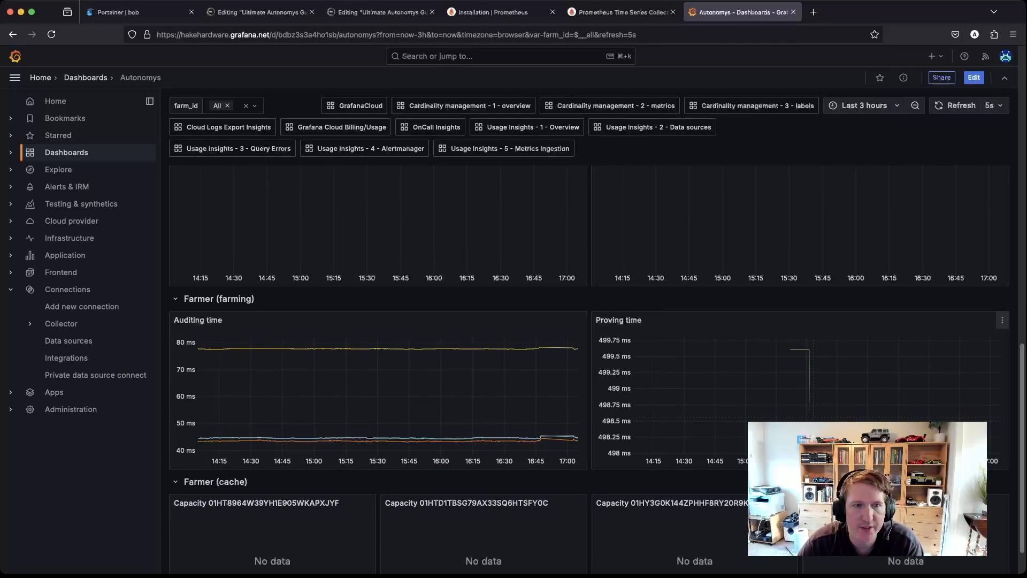
mouse_move(807, 336)
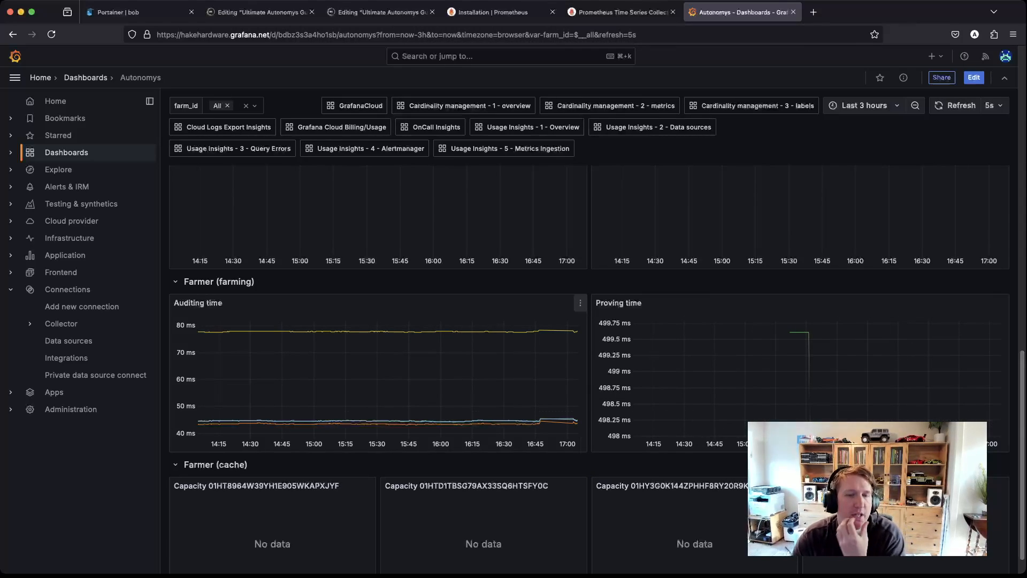
scroll(567, 438, "down", 1)
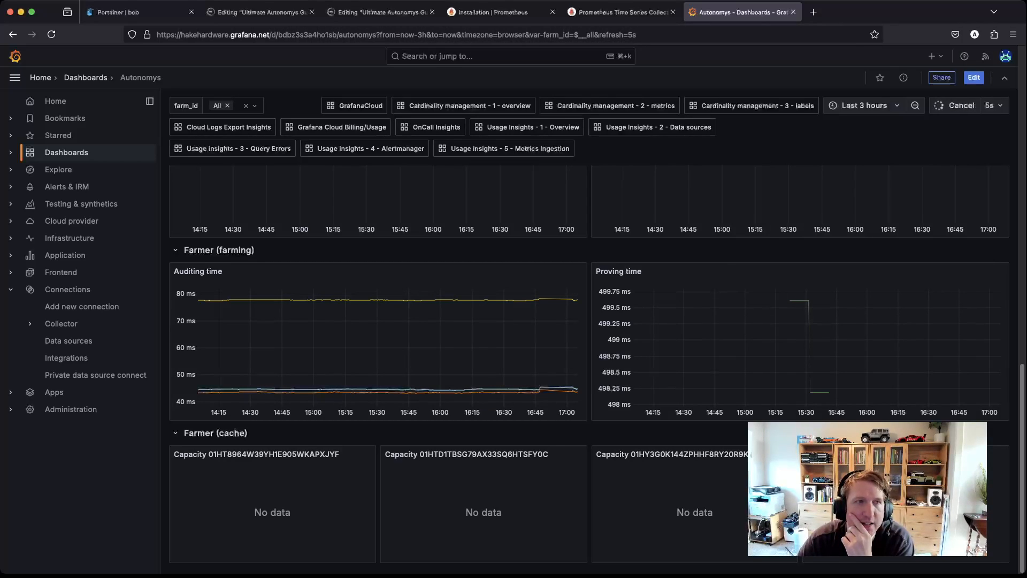
scroll(531, 354, "up", 10)
scroll(531, 353, "up", 6)
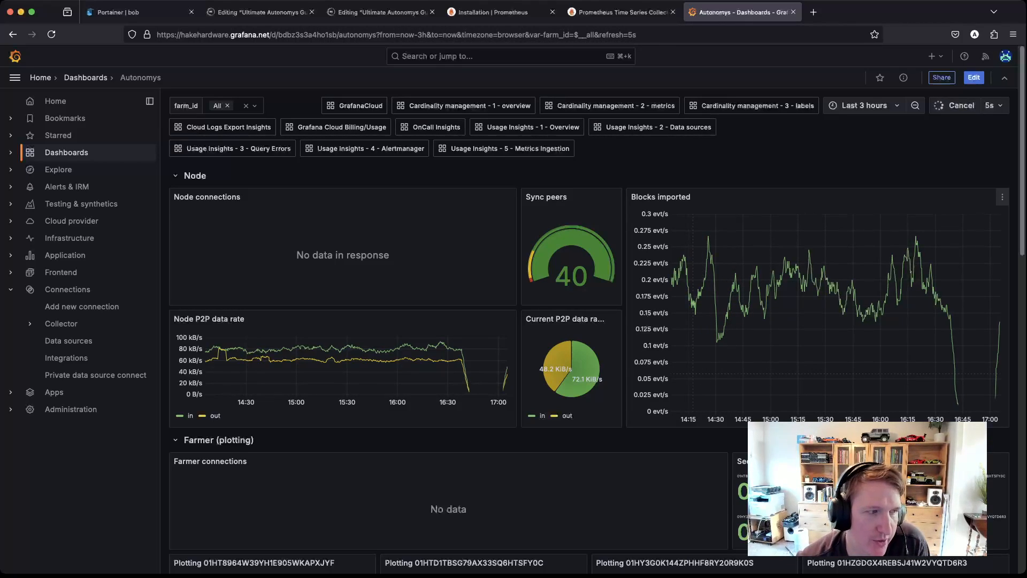
Step: Scroll through the Autonomys Node and Farmer panels, checking the 40 sync peers and P2P data rates
scroll(588, 364, "down", 1)
scroll(562, 320, "down", 5)
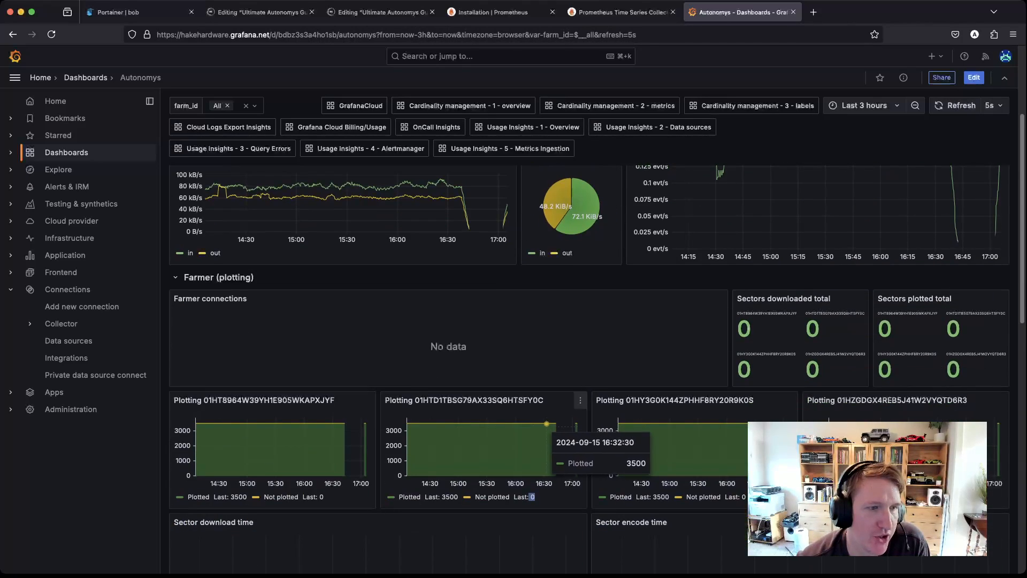
scroll(563, 320, "down", 12)
scroll(562, 320, "up", 10)
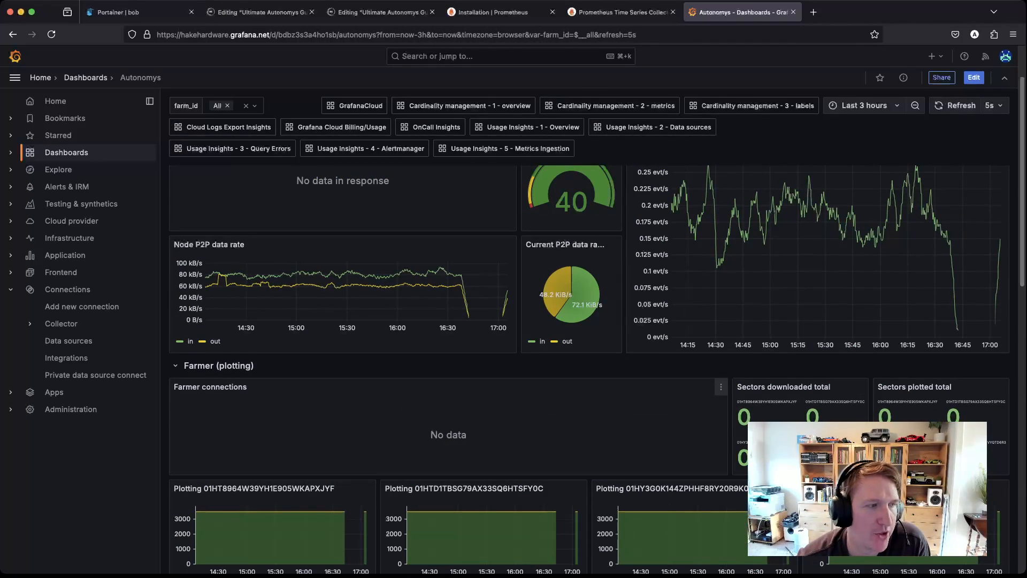
scroll(562, 319, "down", 5)
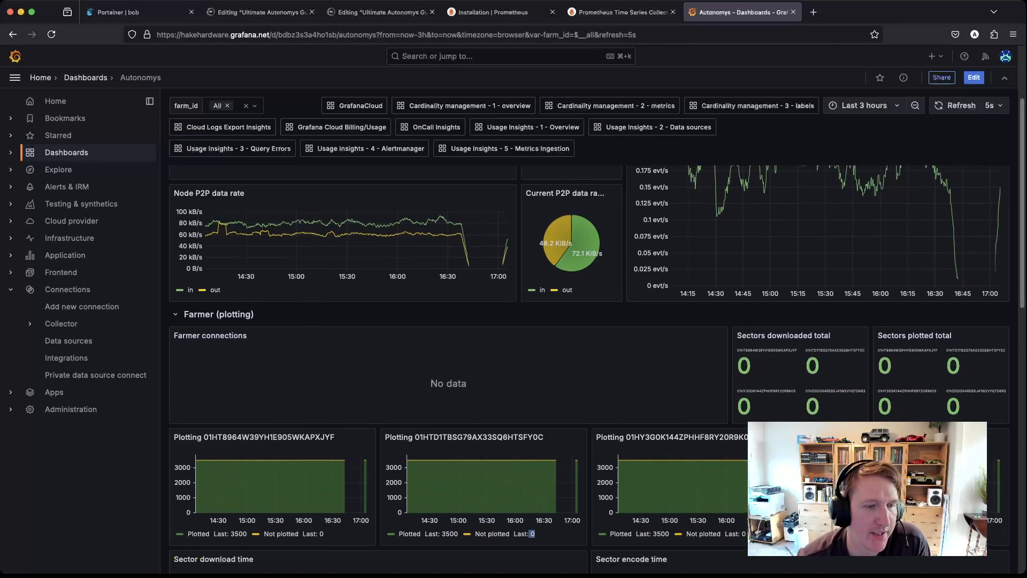
scroll(563, 320, "down", 2)
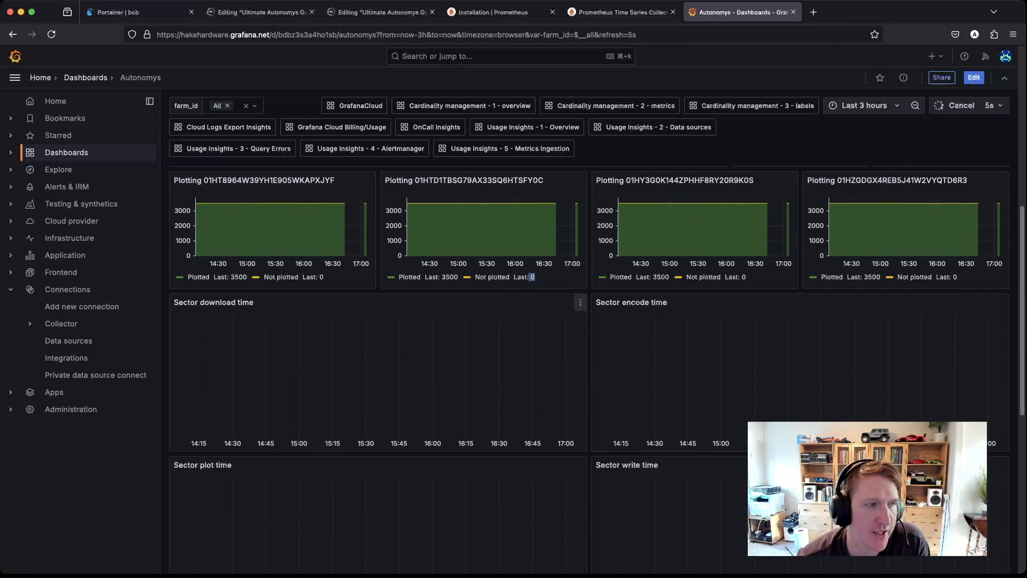
scroll(535, 342, "down", 2)
scroll(536, 343, "up", 5)
scroll(536, 341, "down", 8)
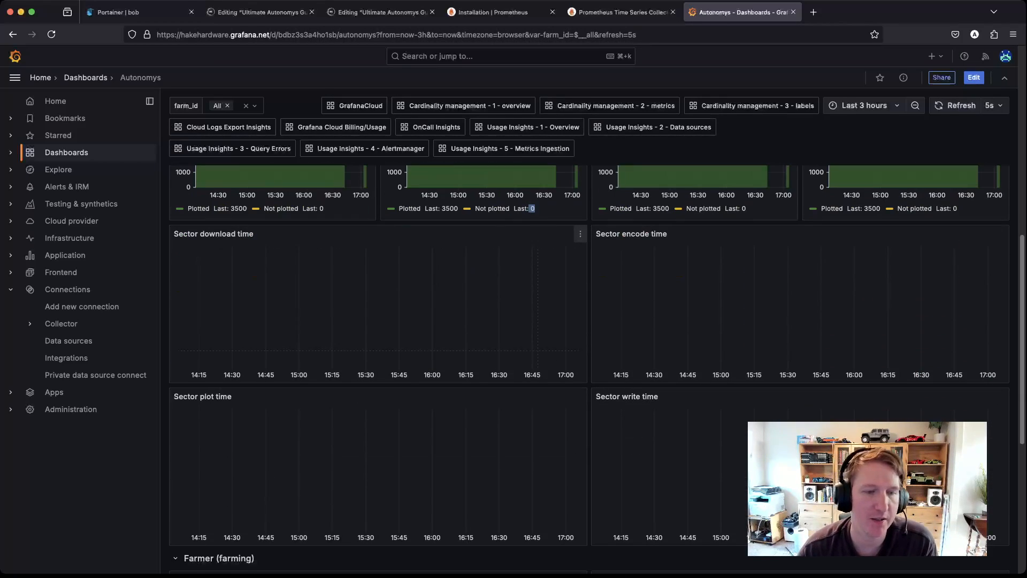
scroll(532, 348, "down", 3)
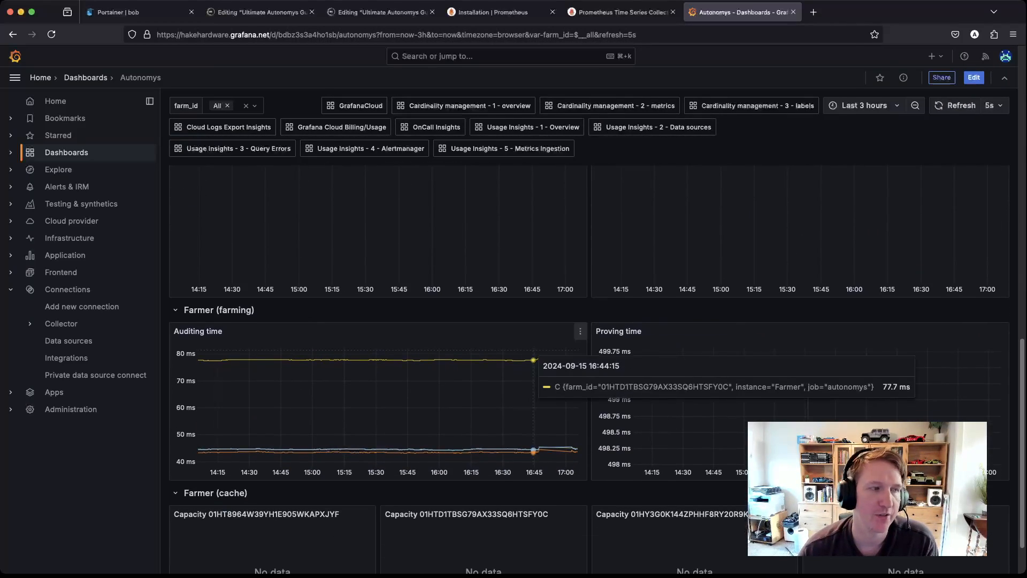
scroll(531, 348, "up", 17)
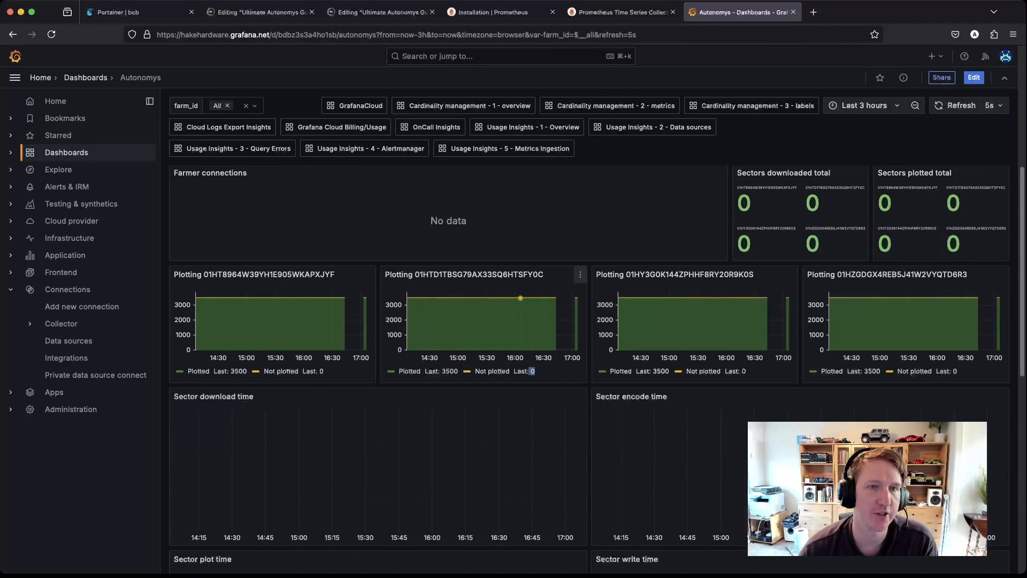
scroll(508, 369, "up", 1)
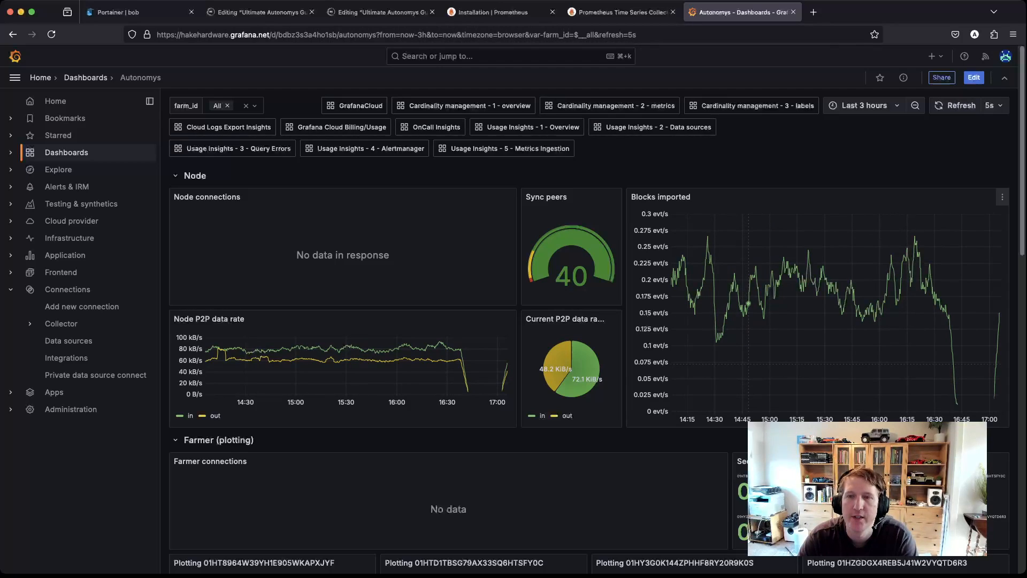
Step: In Portainer, open the bob environment, look over its stacks, and return to its dashboard
left_click(129, 13)
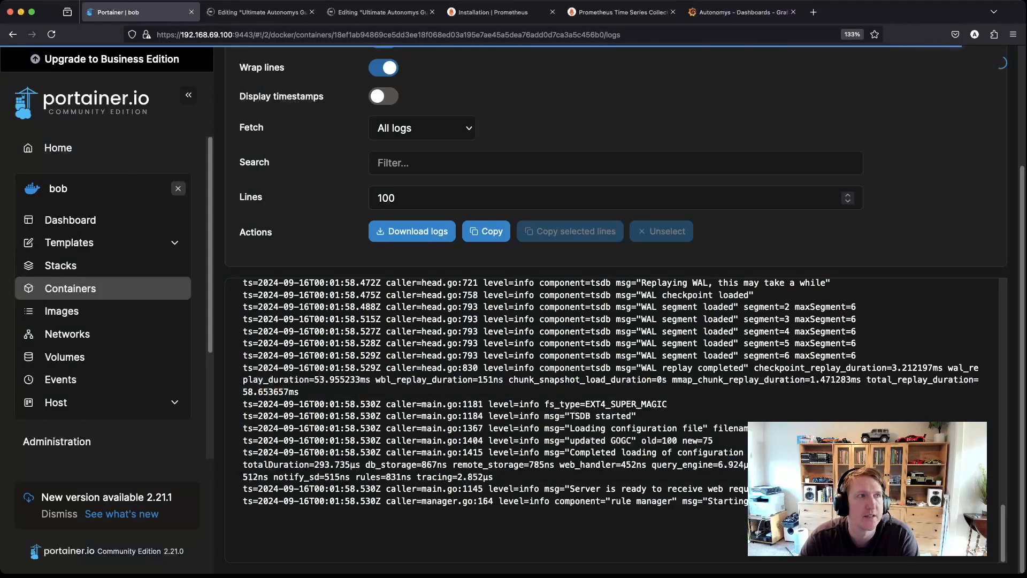
left_click(58, 148)
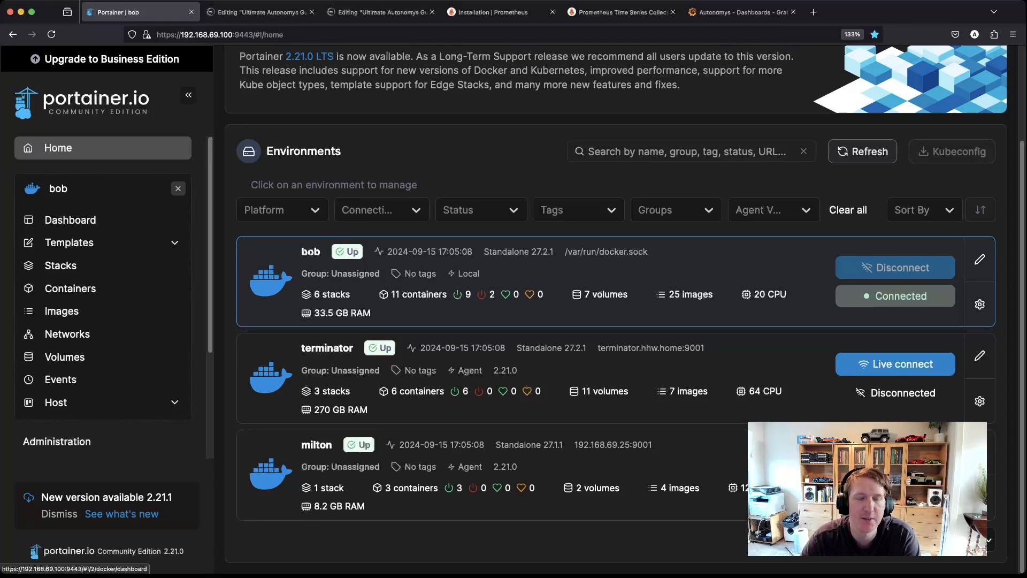
left_click(342, 283)
left_click(321, 354)
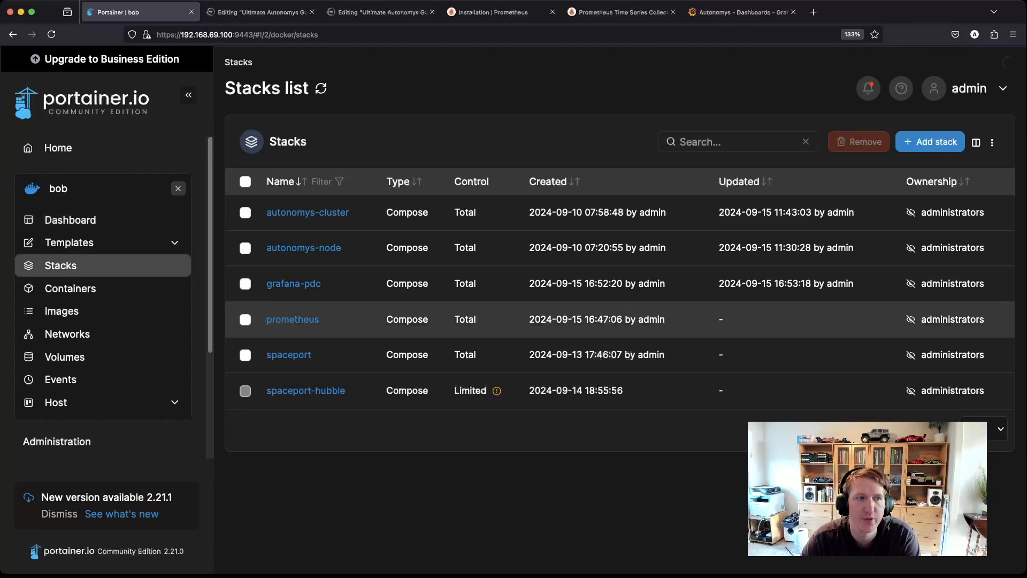
key("super+Left")
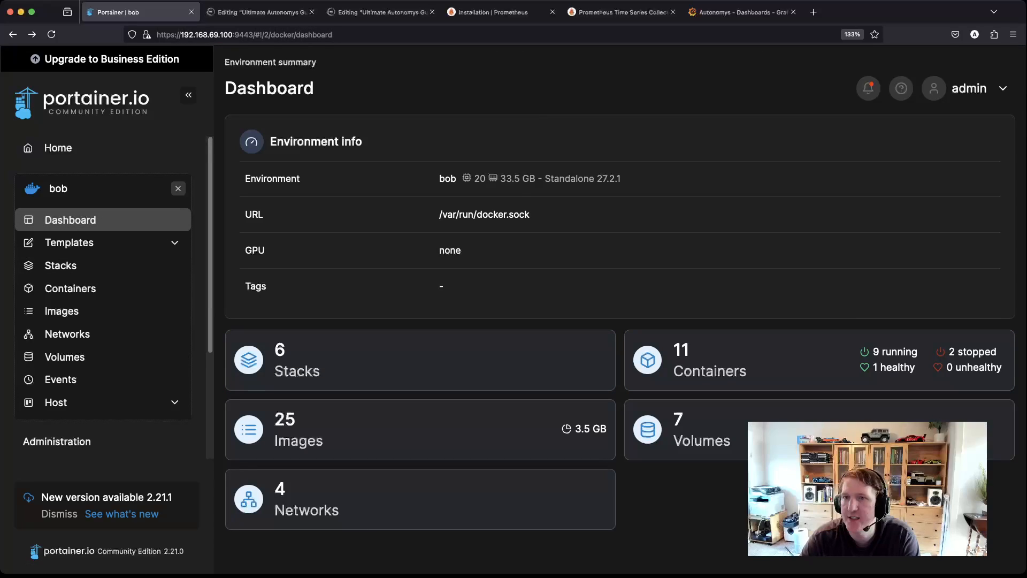
key("super+Tab")
Step: Open ~/prometheus/prometheus.yml in nano and relabel the 9080 target's instance as 'Bob Node'
type("nano ~/prometheus/prometheus.yml")
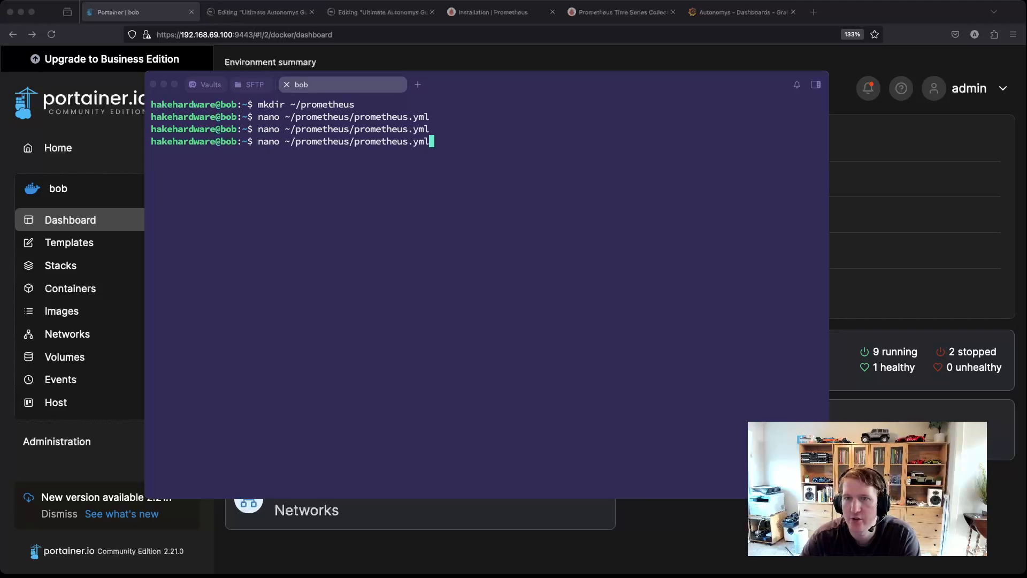
key("Return")
key("Down")
key("Down")
key("Down")
key("Down")
key("Down")
key("Down")
key("Down")
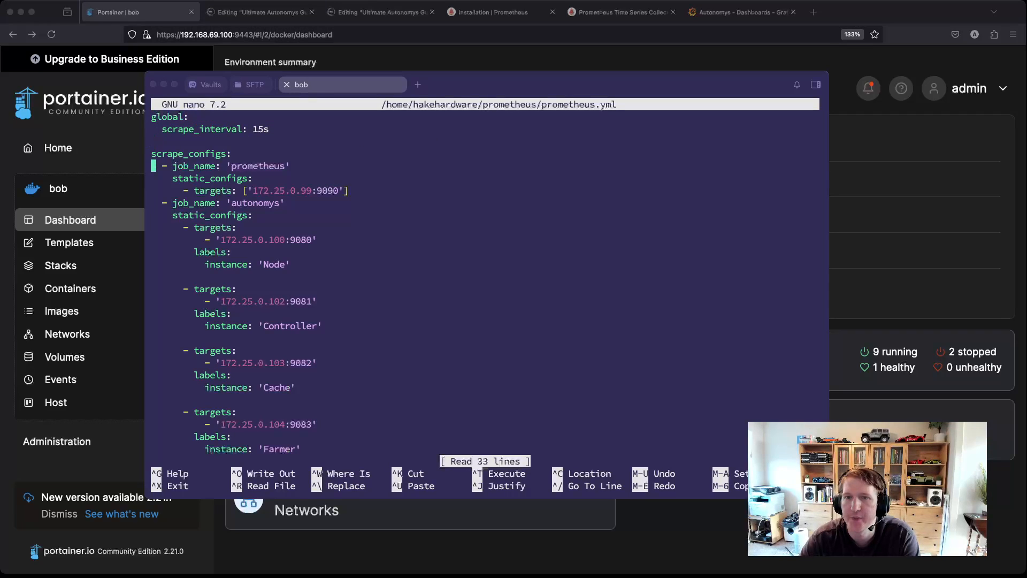
key("Down")
key("Down")
key("Down")
key("Down")
key("Down")
key("Down")
key("Down")
key("Down")
key("Down")
key("Down")
key("Down")
key("Up")
key("Up")
key("Up")
key("Up")
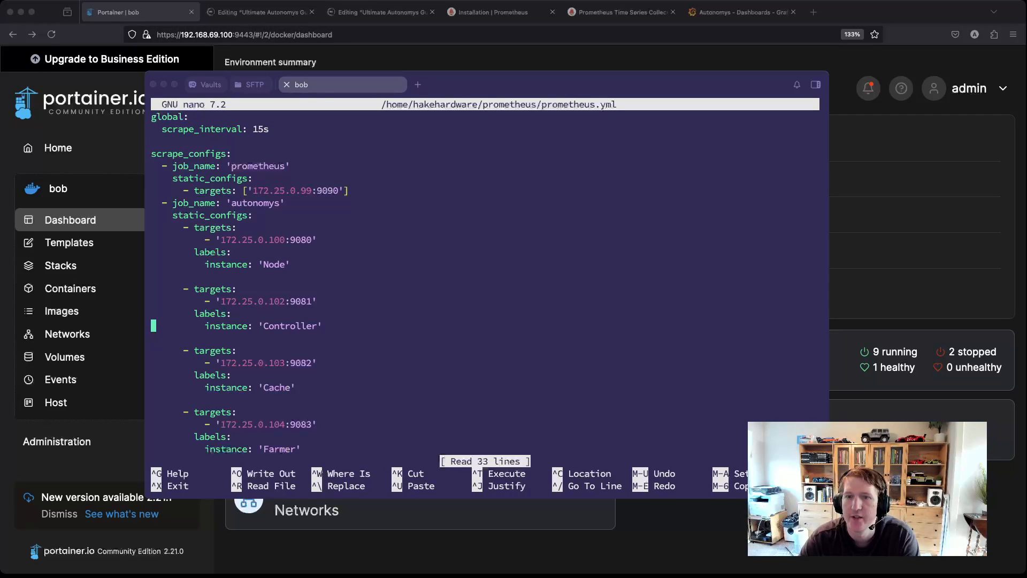
key("Up")
key("Up")
key("Right")
key("Right")
key("Right")
key("Right")
key("Right")
key("Right")
key("Right")
key("Right")
key("Right")
key("Right")
key("Right")
key("Right")
key("Right")
key("Right")
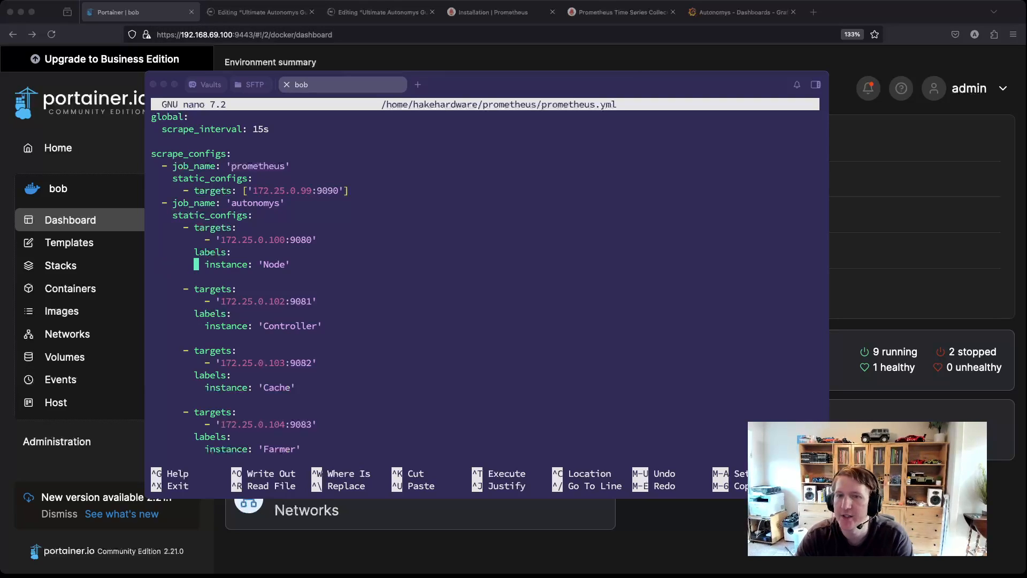
key("Right")
key("Right")
key("Right")
key("Right")
key("Right")
key("Right")
key("Right")
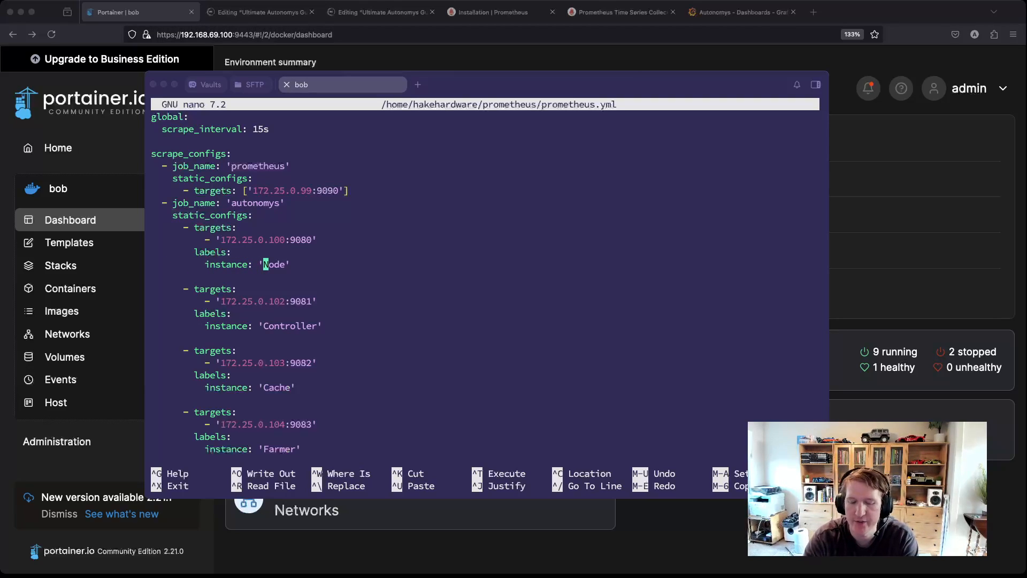
type("Bob")
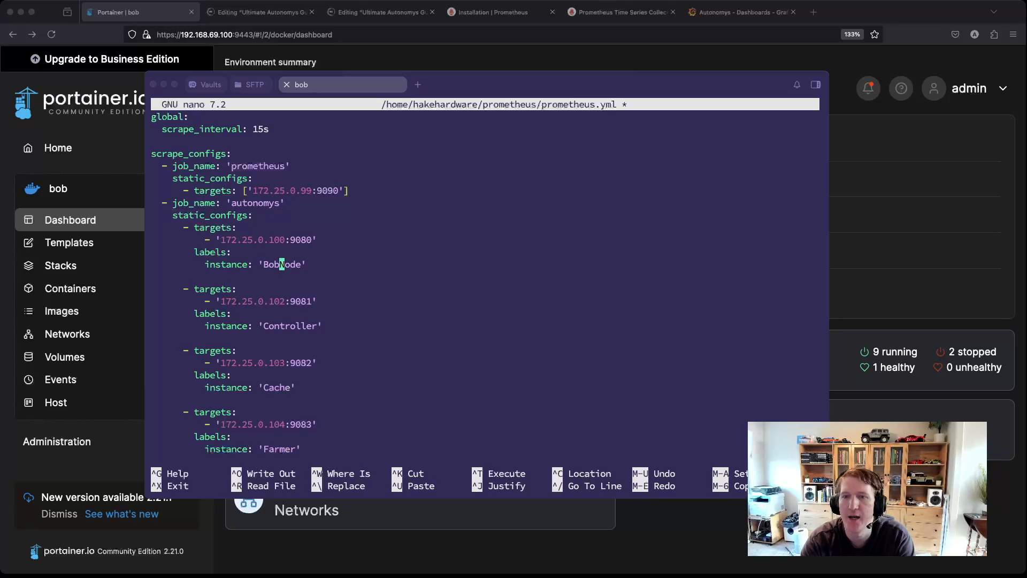
Step: Begin a new '- targets:' entry below the Plotter target
key("Down")
key("Down")
key("Down")
key("Down")
key("Down")
key("Down")
key("Down")
key("Down")
key("Down")
key("Down")
key("Down")
key("Down")
key("Down")
key("Down")
key("Down")
key("Down")
key("Down")
key("Down")
key("Down")
key("Down")
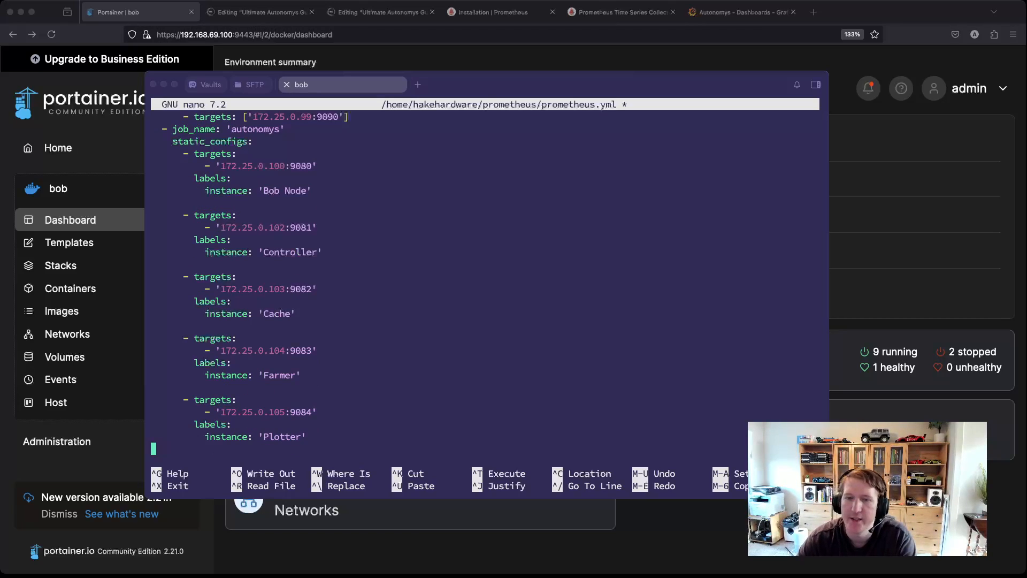
key("Left")
key("Return")
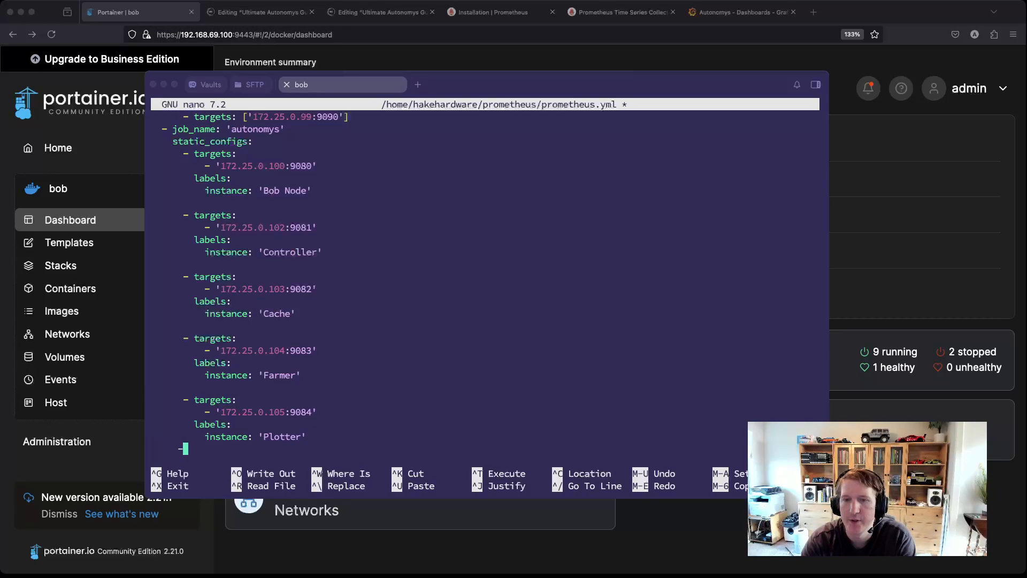
type("- targets:")
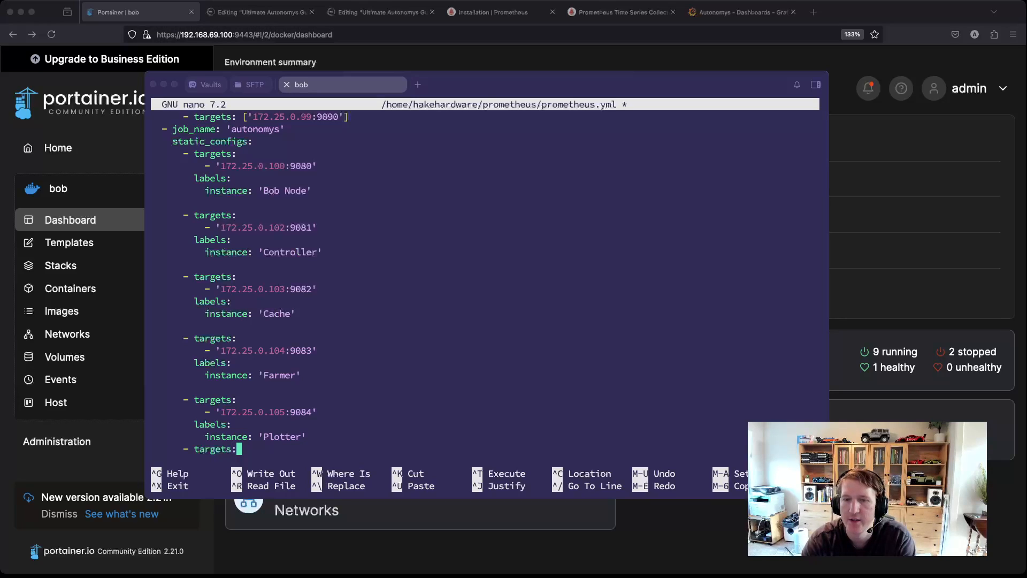
Step: Add target 'terminator.hhw.home:9085' with labels instance: 'Terminator Plotter' under the new targets entry
key("Return")
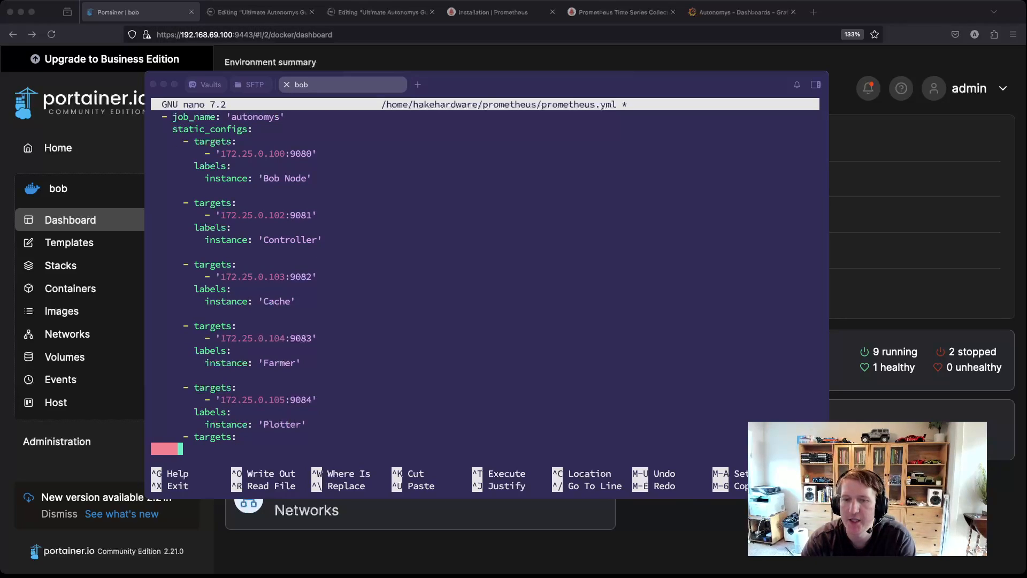
type("-")
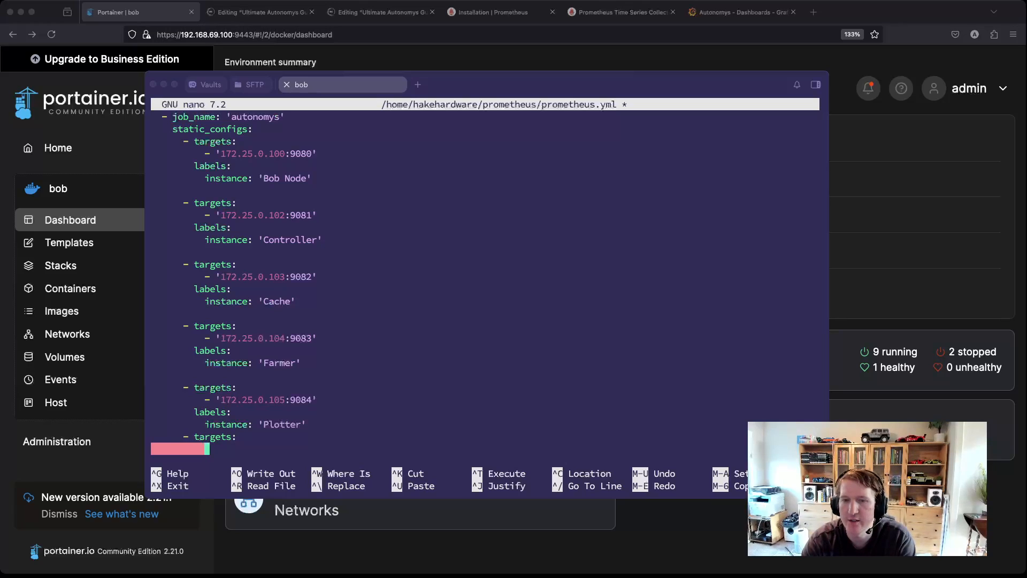
type(" '")
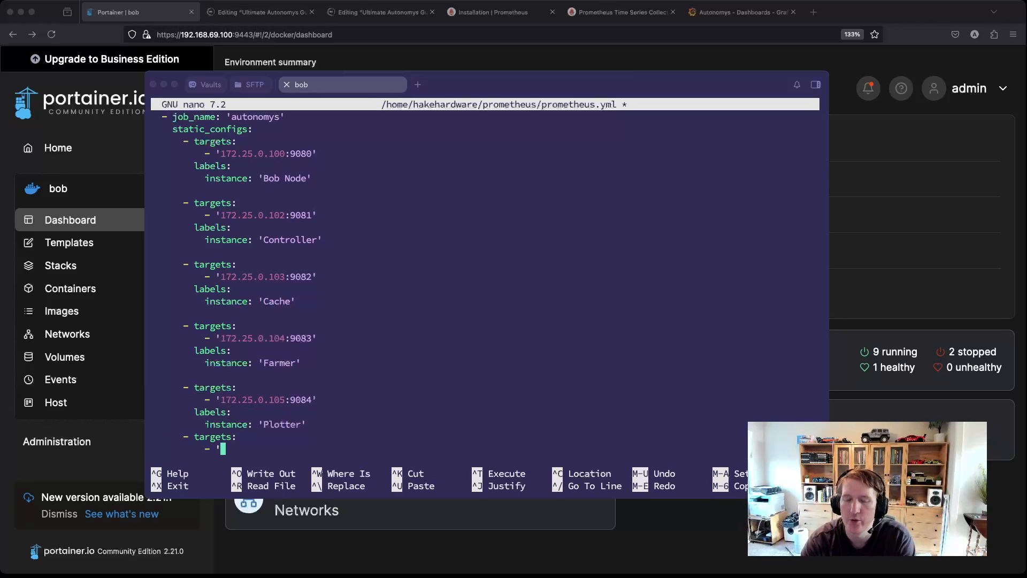
type("h")
key("BackSpace")
type("terminator.hhw")
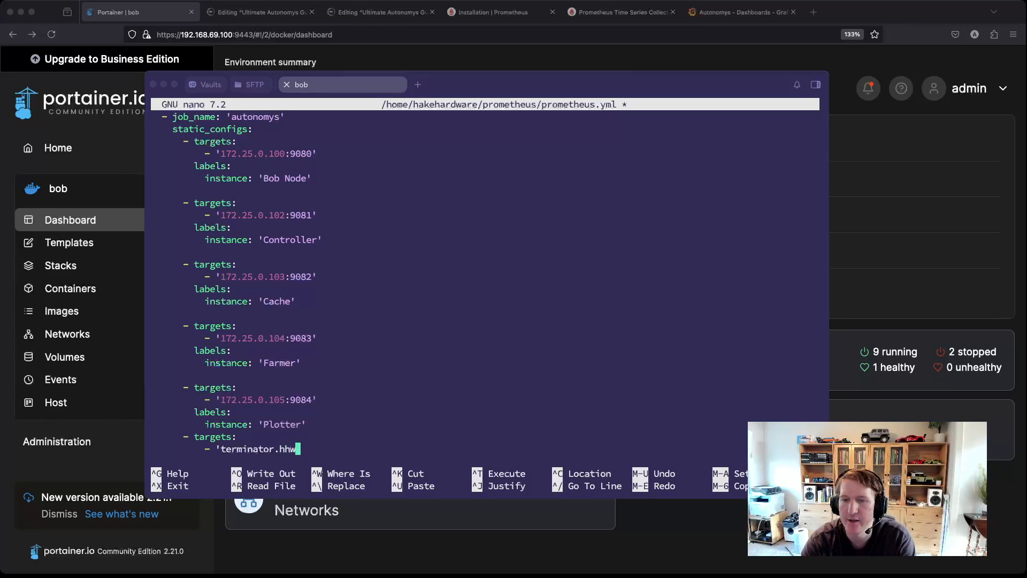
type(".home:9085")
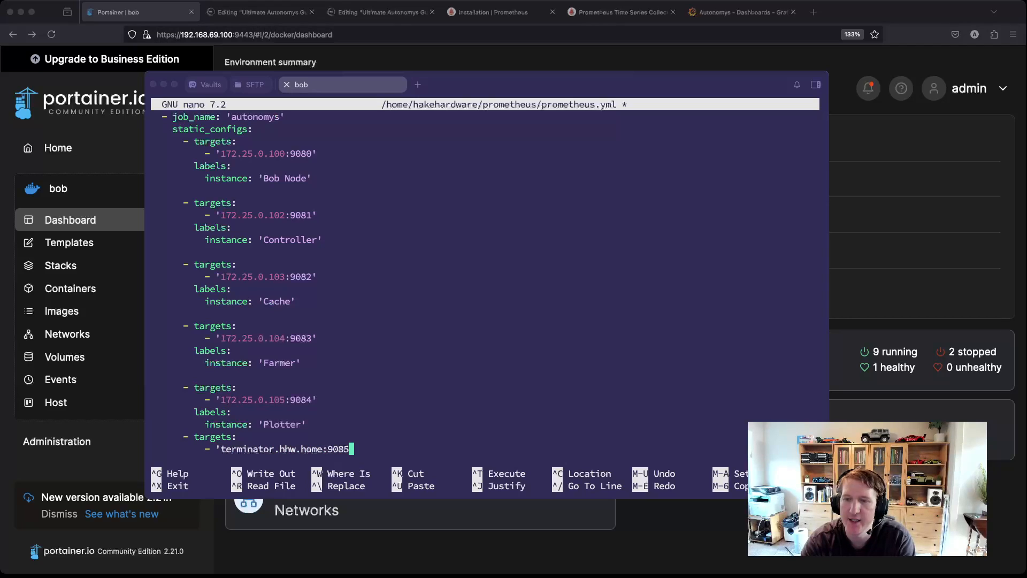
type("'")
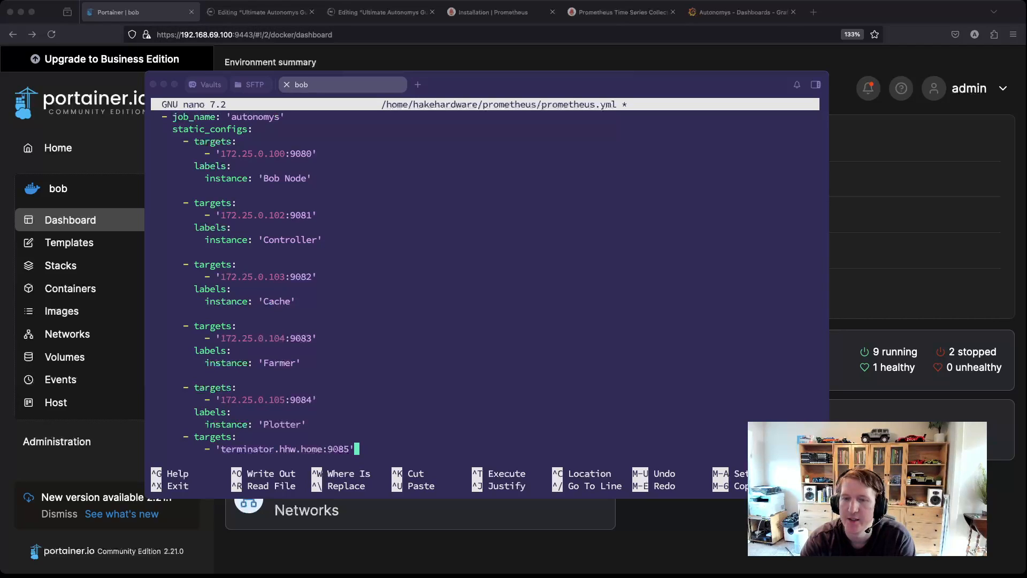
key("Return")
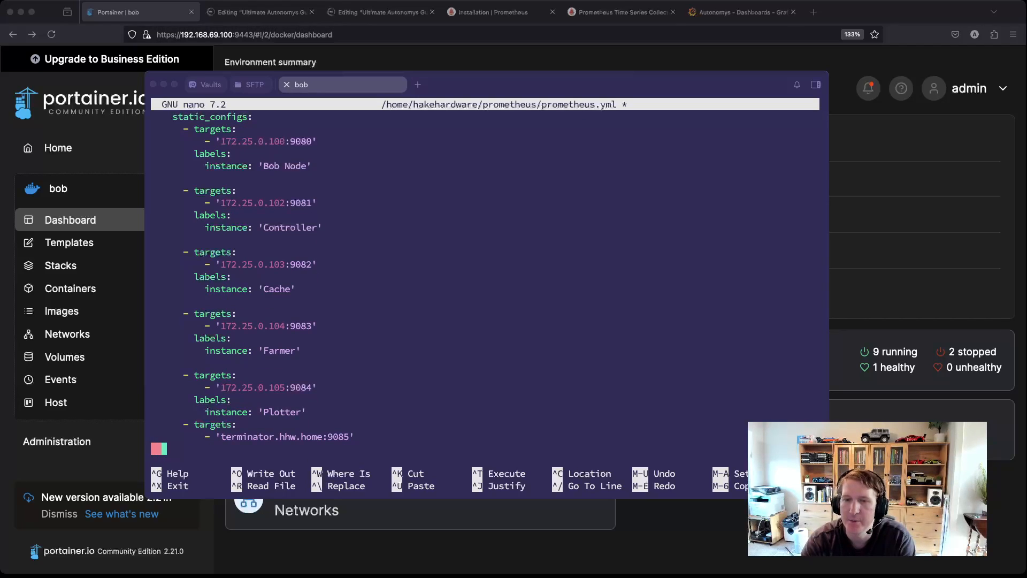
type("labl")
key("BackSpace")
type("els:")
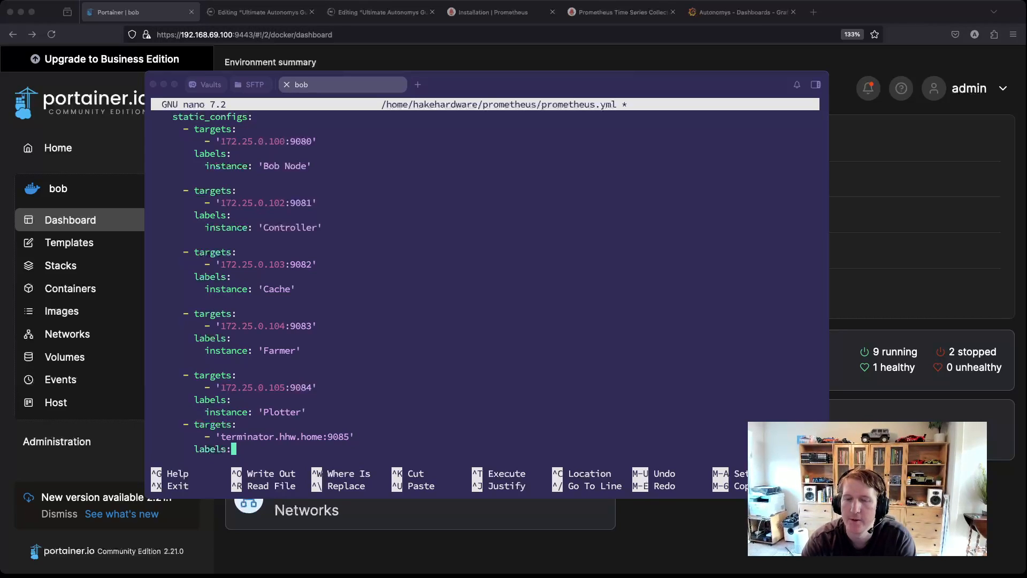
key("Return")
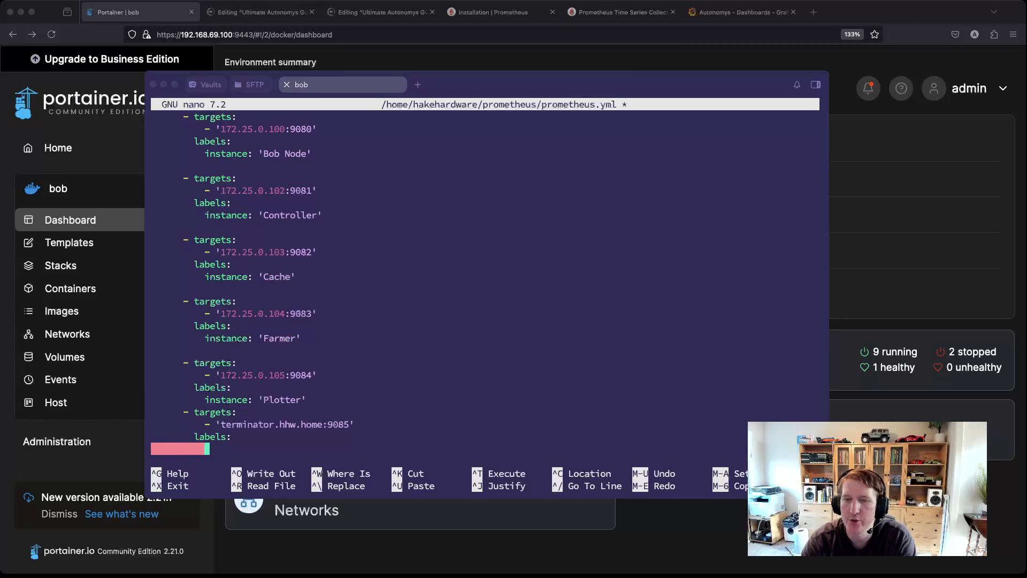
type("instance: ")
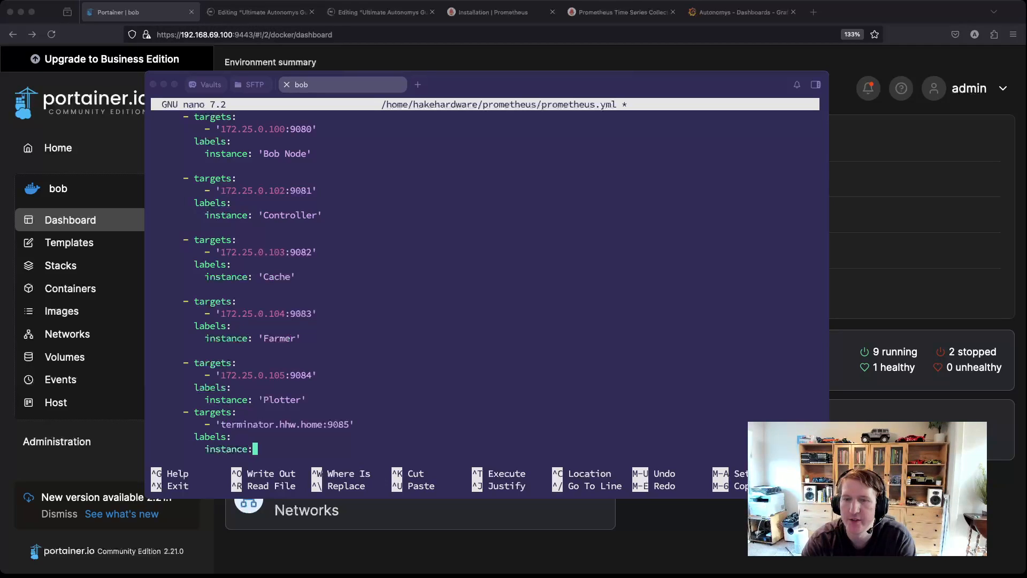
type("'")
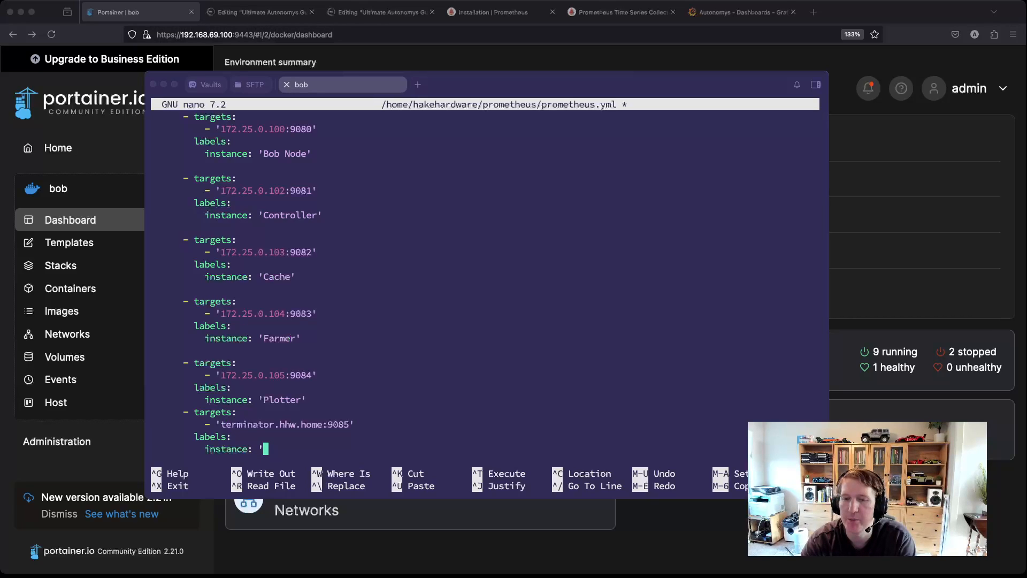
type("Term")
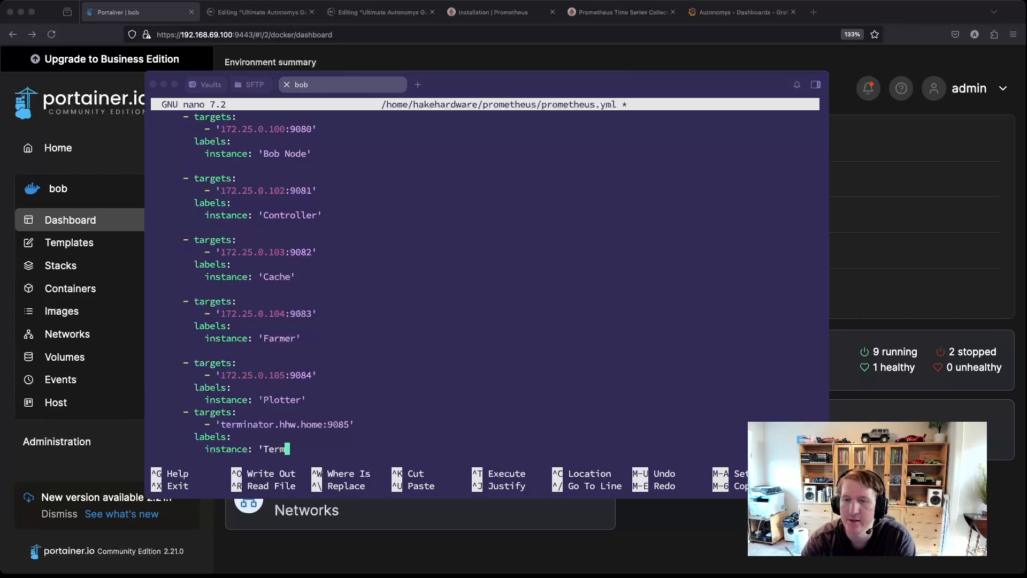
type("inator Plotter'")
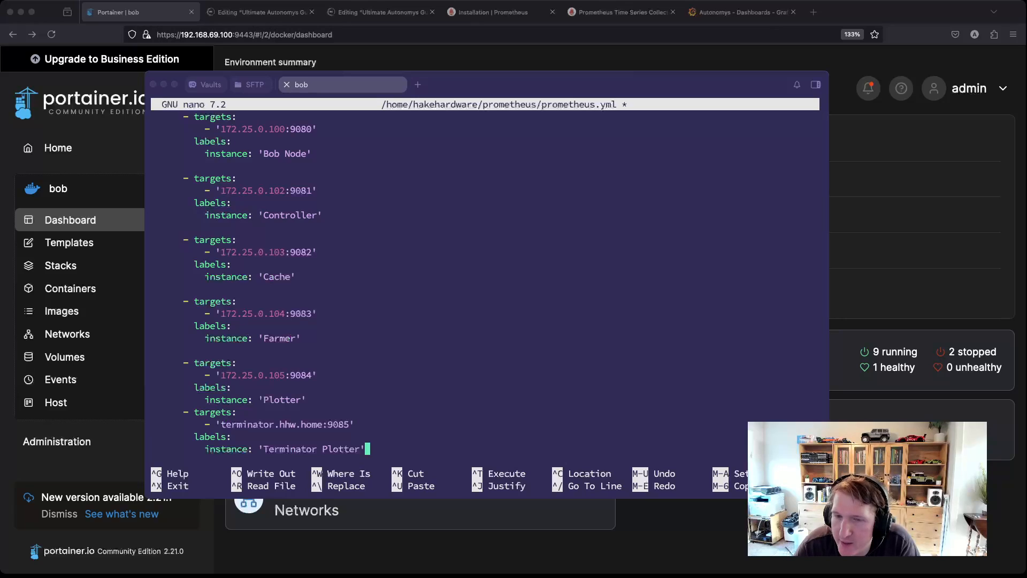
double_click(341, 449)
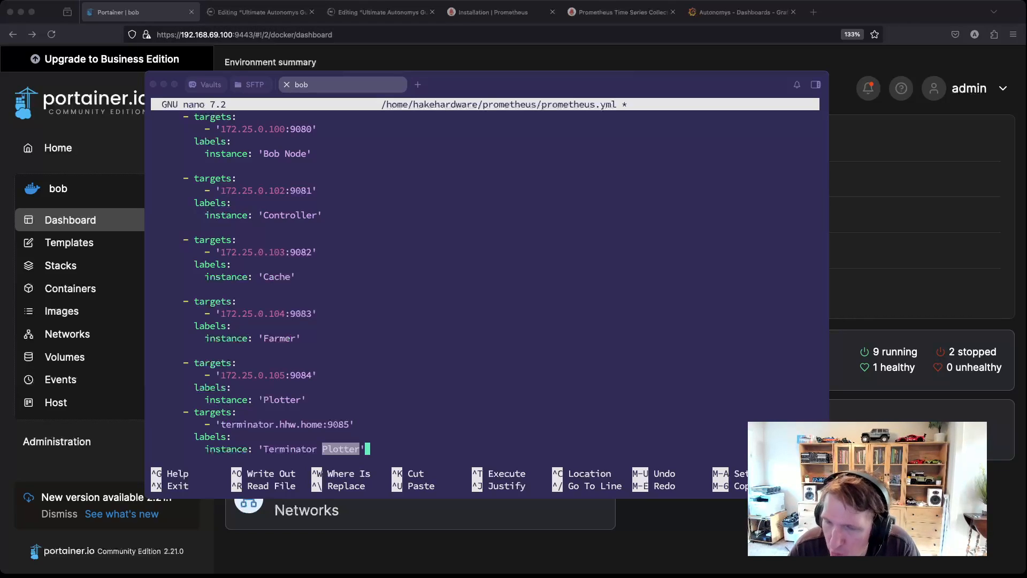
key("Return")
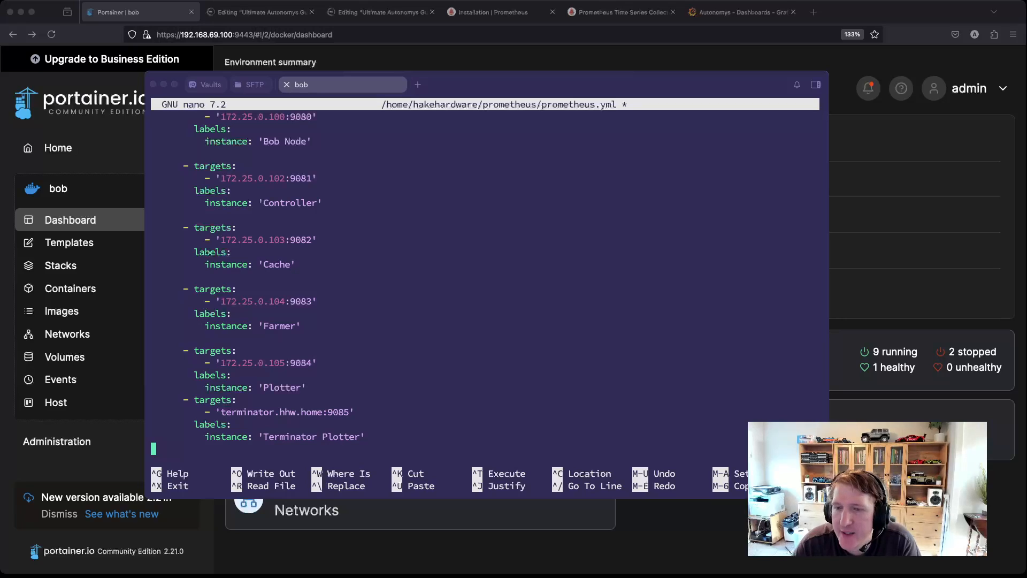
Step: Duplicate the Terminator Plotter block as a 'Terminator Farmer' target on terminator.hhw.home:9086
left_click_drag(365, 437, 152, 400)
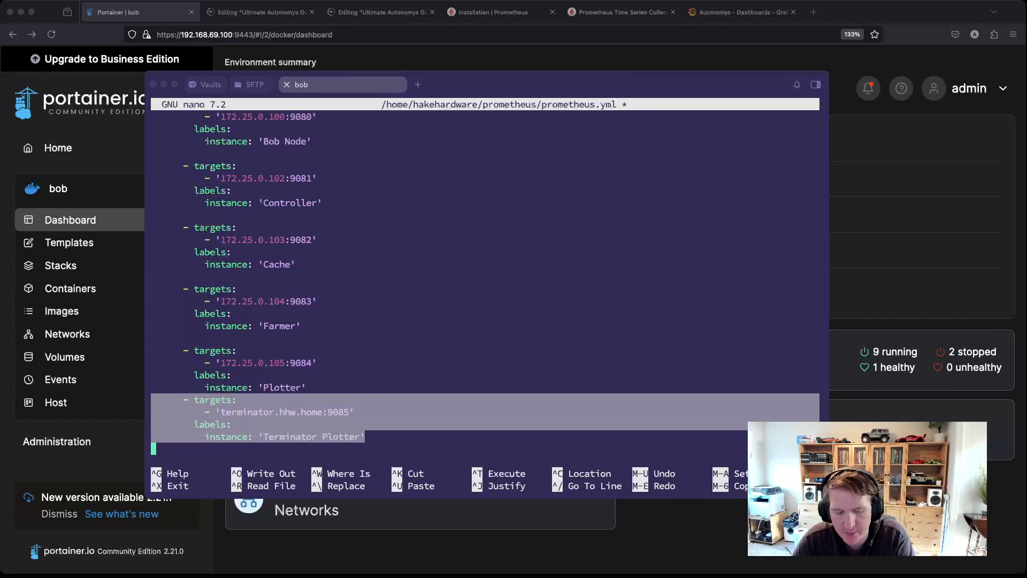
key("super+c")
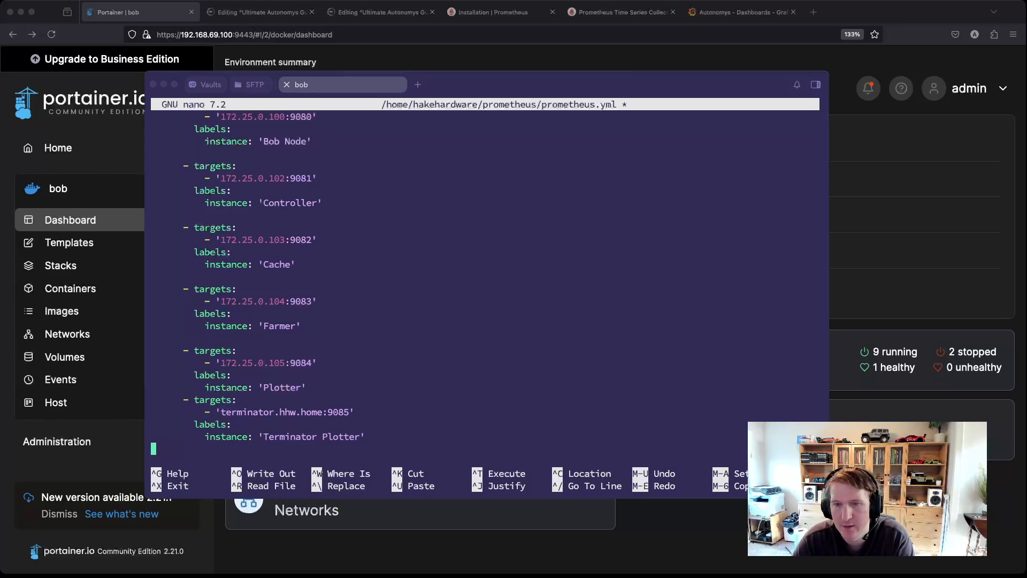
key("super+v")
key("Up")
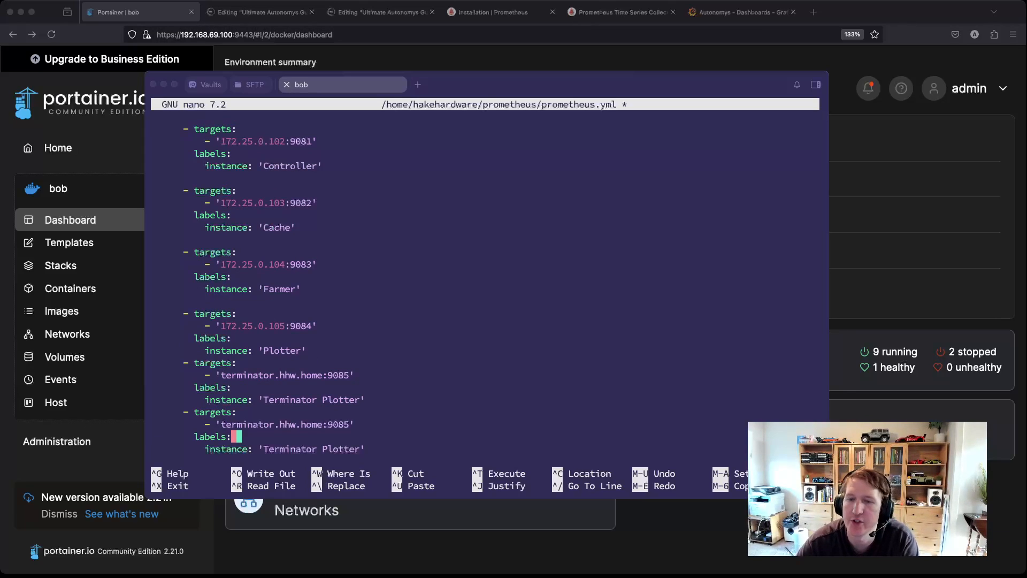
key("Left")
key("Left")
key("Left")
key("Left")
key("Left")
key("Left")
key("Left")
key("Left")
key("Left")
key("Left")
key("Left")
key("Left")
key("Left")
key("Left")
key("Left")
key("Left")
key("Left")
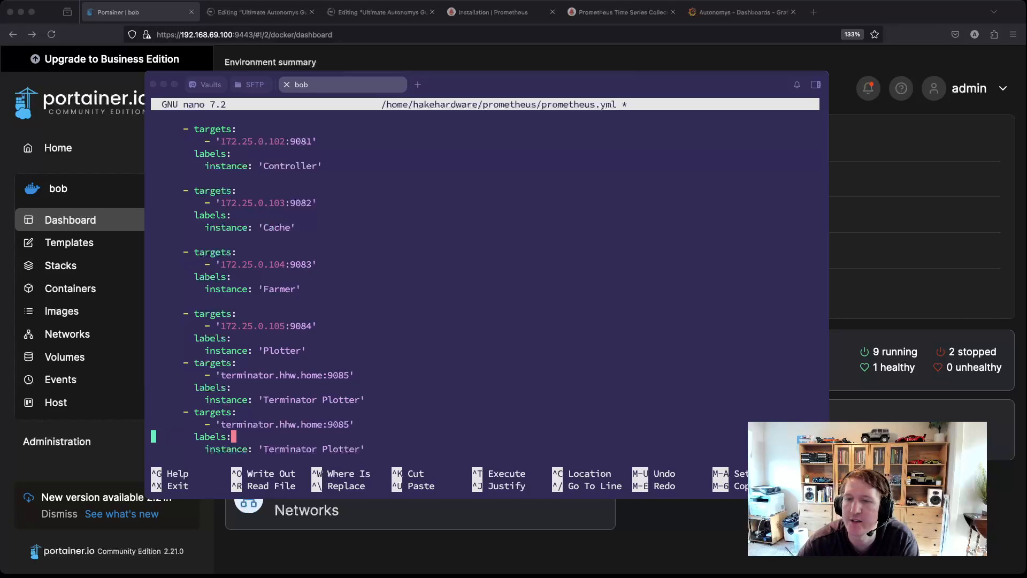
key("BackSpace")
type("6")
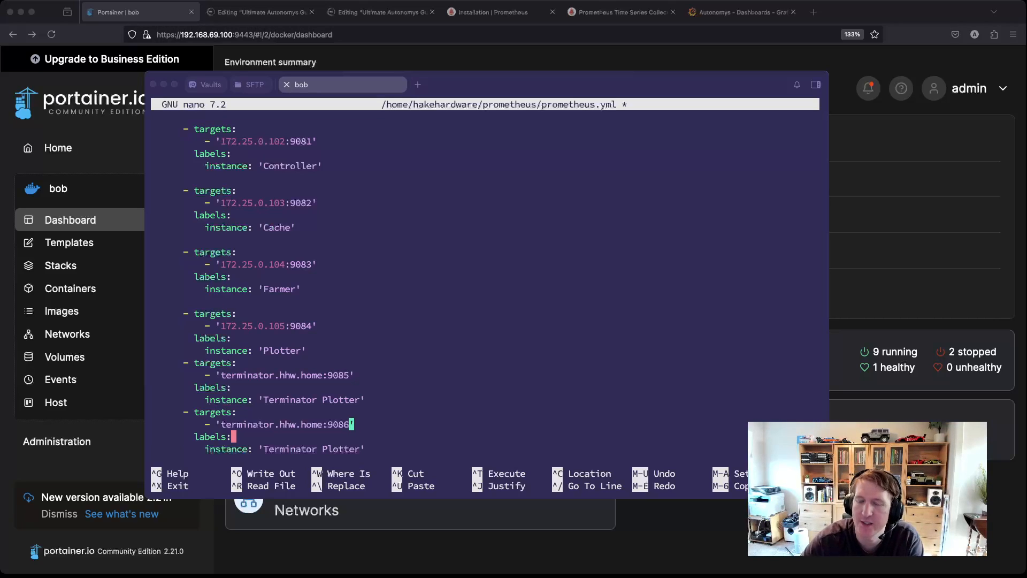
key("Down")
key("Down")
key("Right")
key("Right")
key("BackSpace")
key("BackSpace")
key("BackSpace")
key("BackSpace")
key("BackSpace")
key("BackSpace")
key("BackSpace")
type("Farmer")
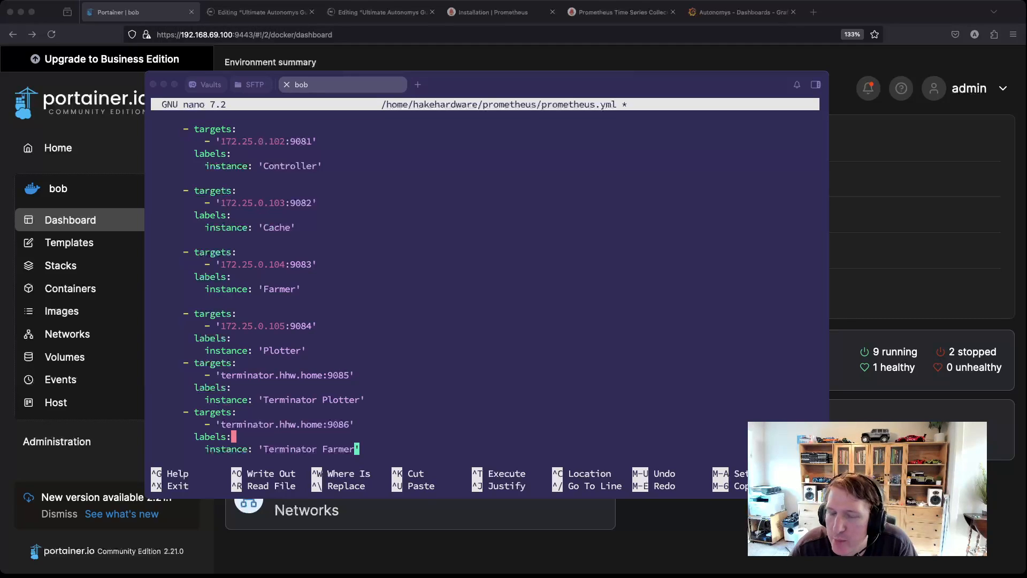
Step: Check the new terminator.hhw.home:9086 address, then minimise the terminal
double_click(285, 424)
left_click(284, 424)
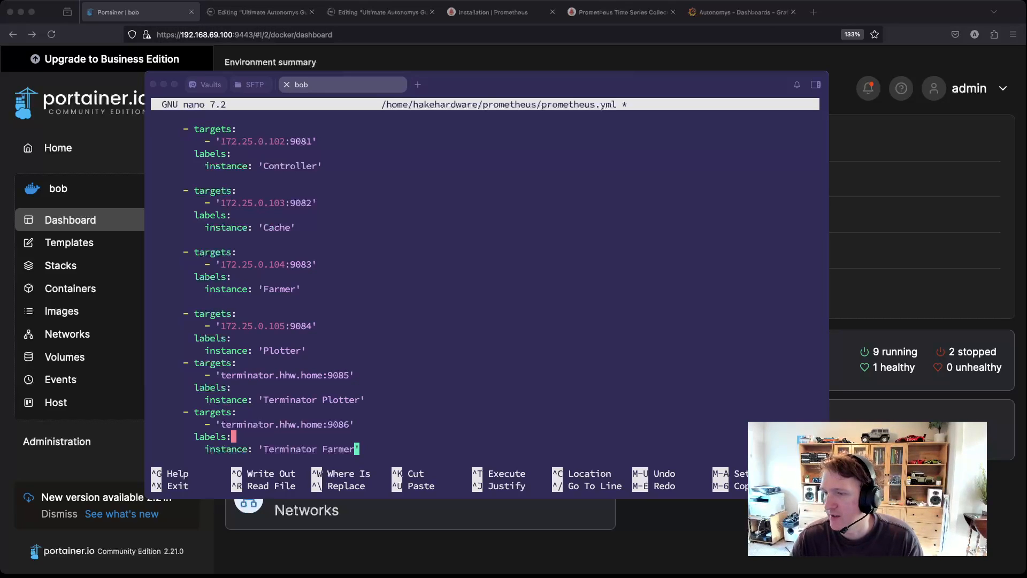
key("super+m")
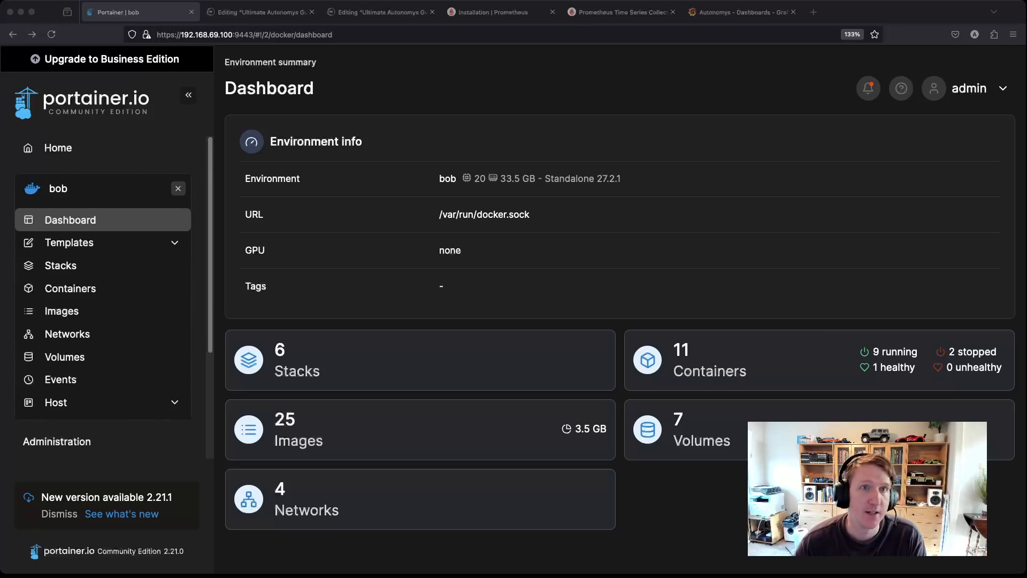
Step: Show Grafana Cloud's Data sources list with the Alpha through Foxtrot Prometheus connections
left_click(742, 12)
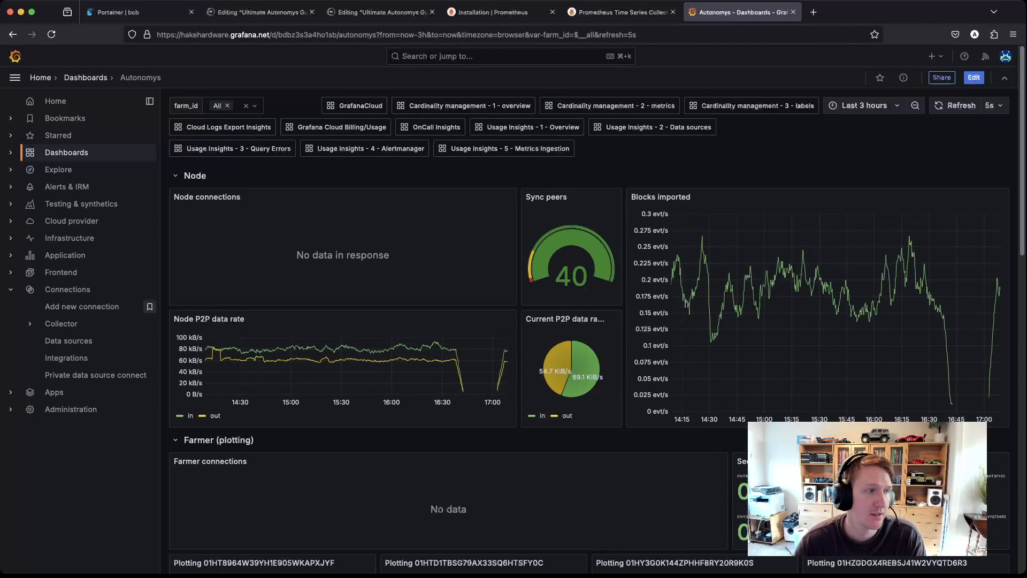
left_click(68, 341)
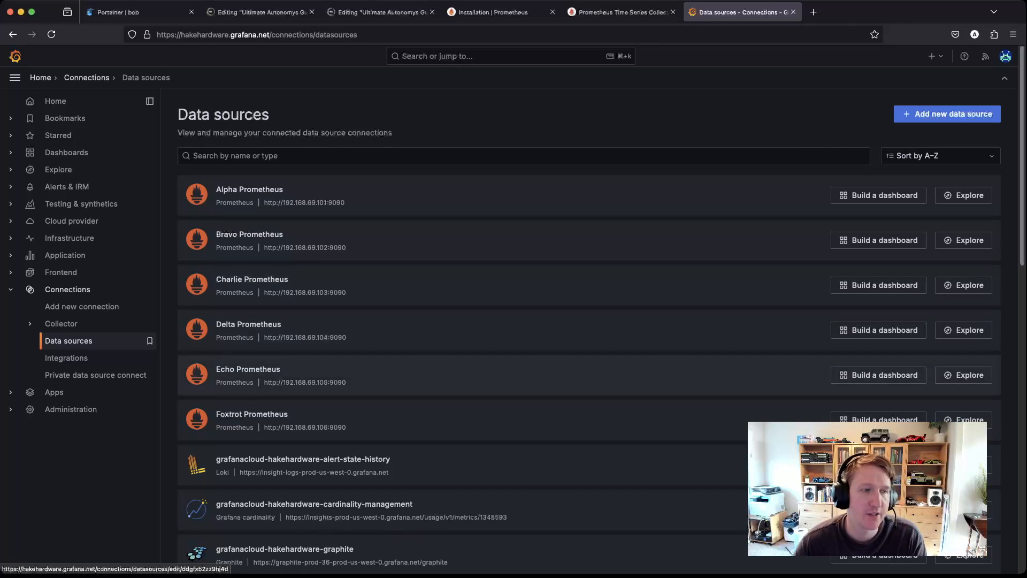
left_click(249, 324)
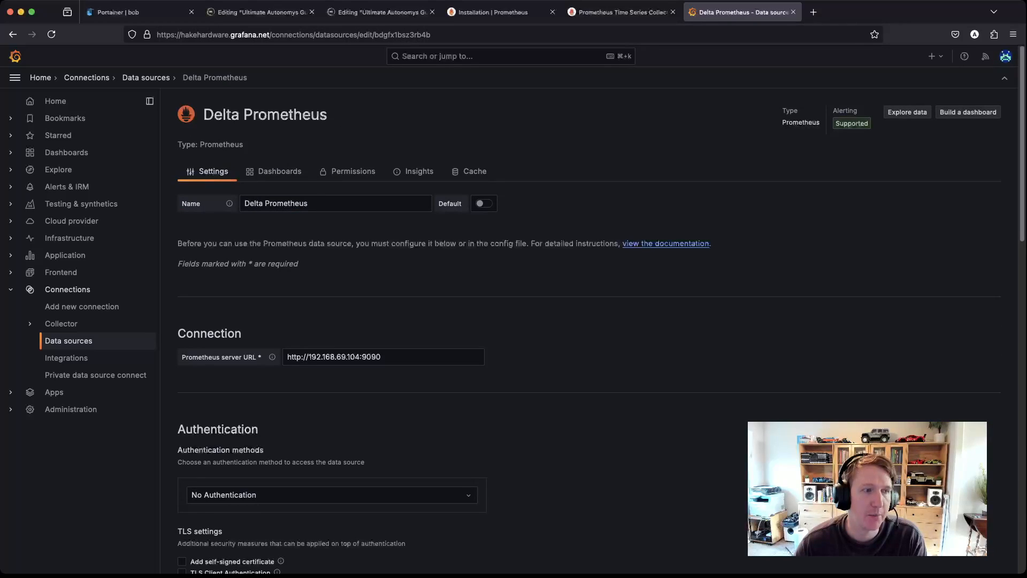
key("super+Left")
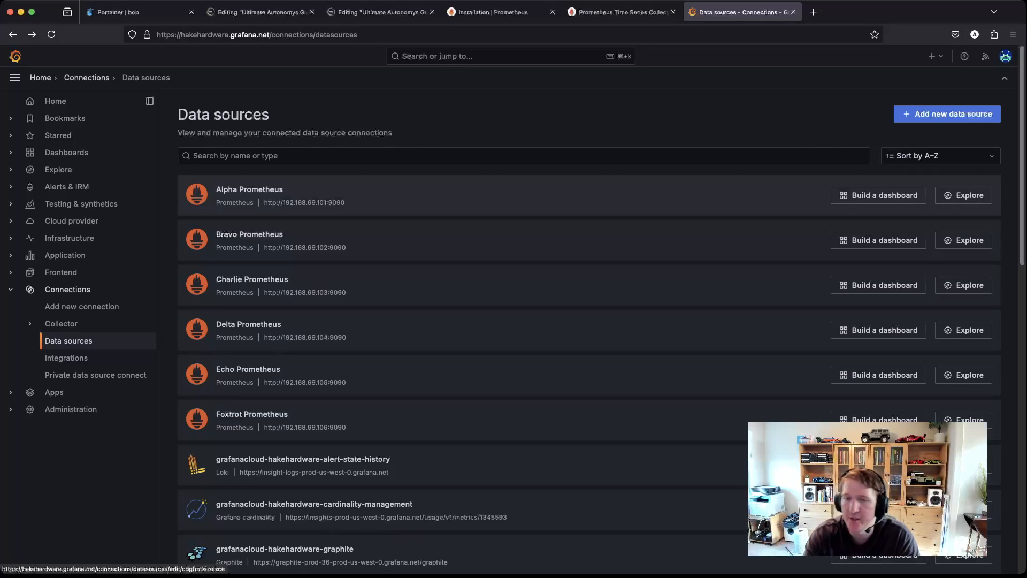
key("super+Tab")
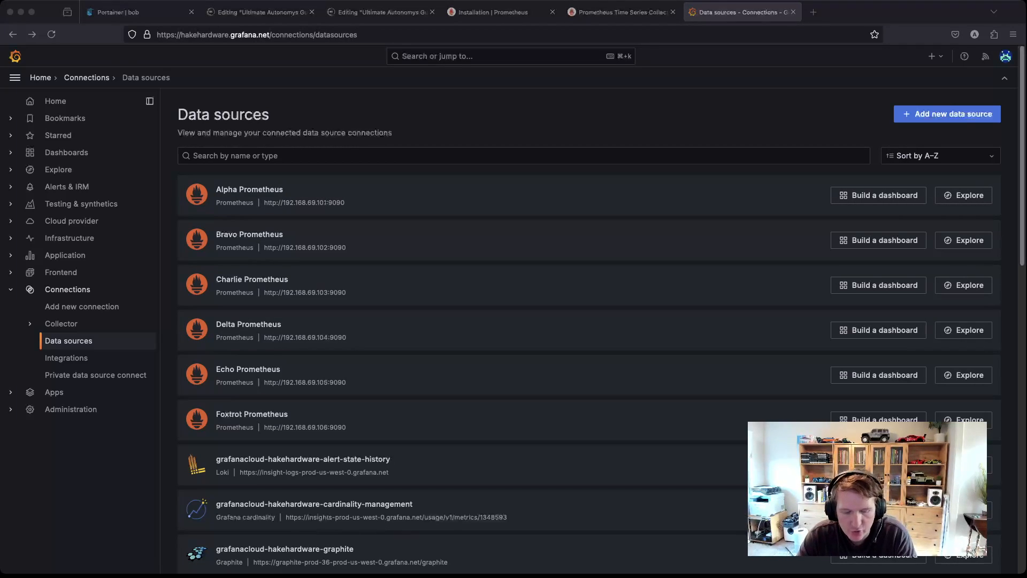